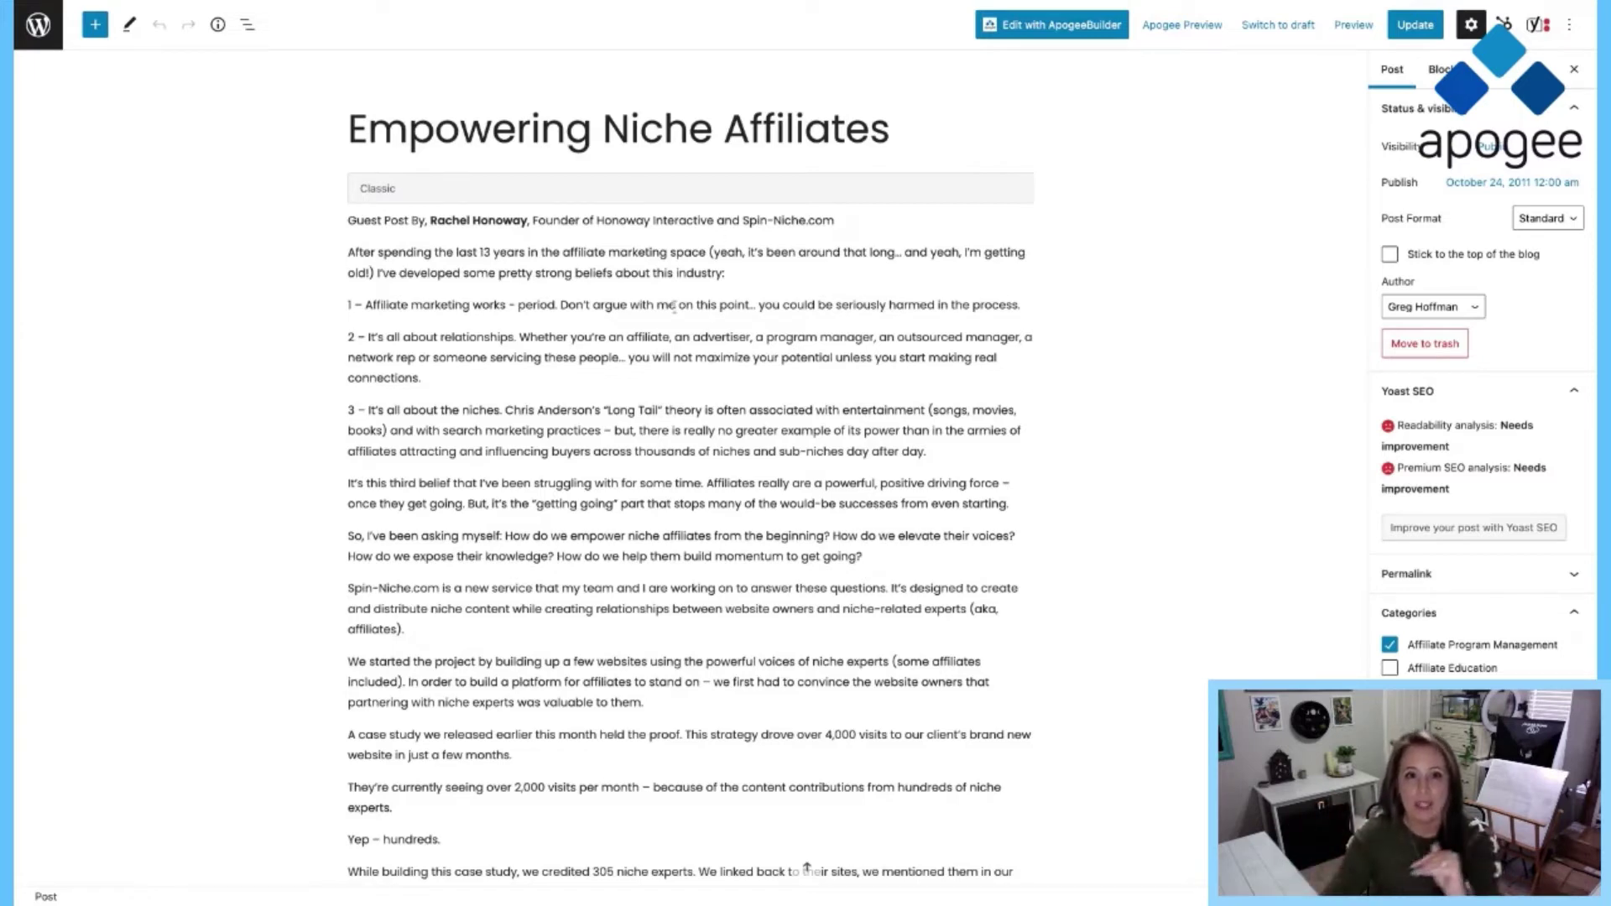
# - Convert the post's Classic block into individual blocks and select the paragraph for point 2 about relationships
pyautogui.scroll(-2, 807, 868)
pyautogui.scroll(-8, 806, 865)
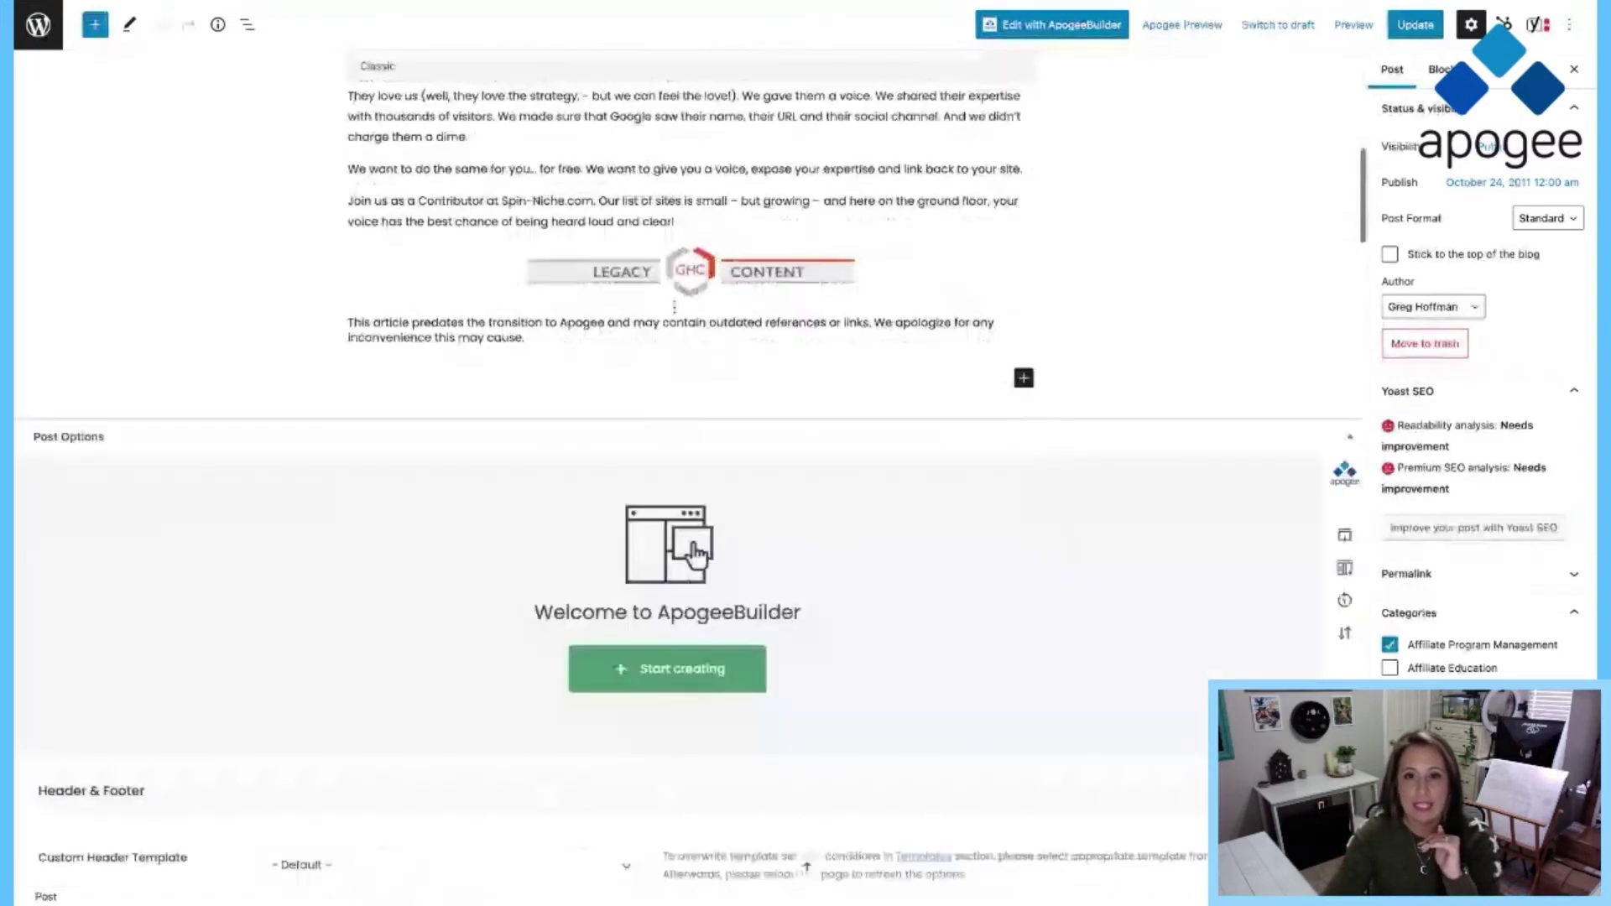
pyautogui.scroll(6, 807, 867)
pyautogui.scroll(3, 806, 867)
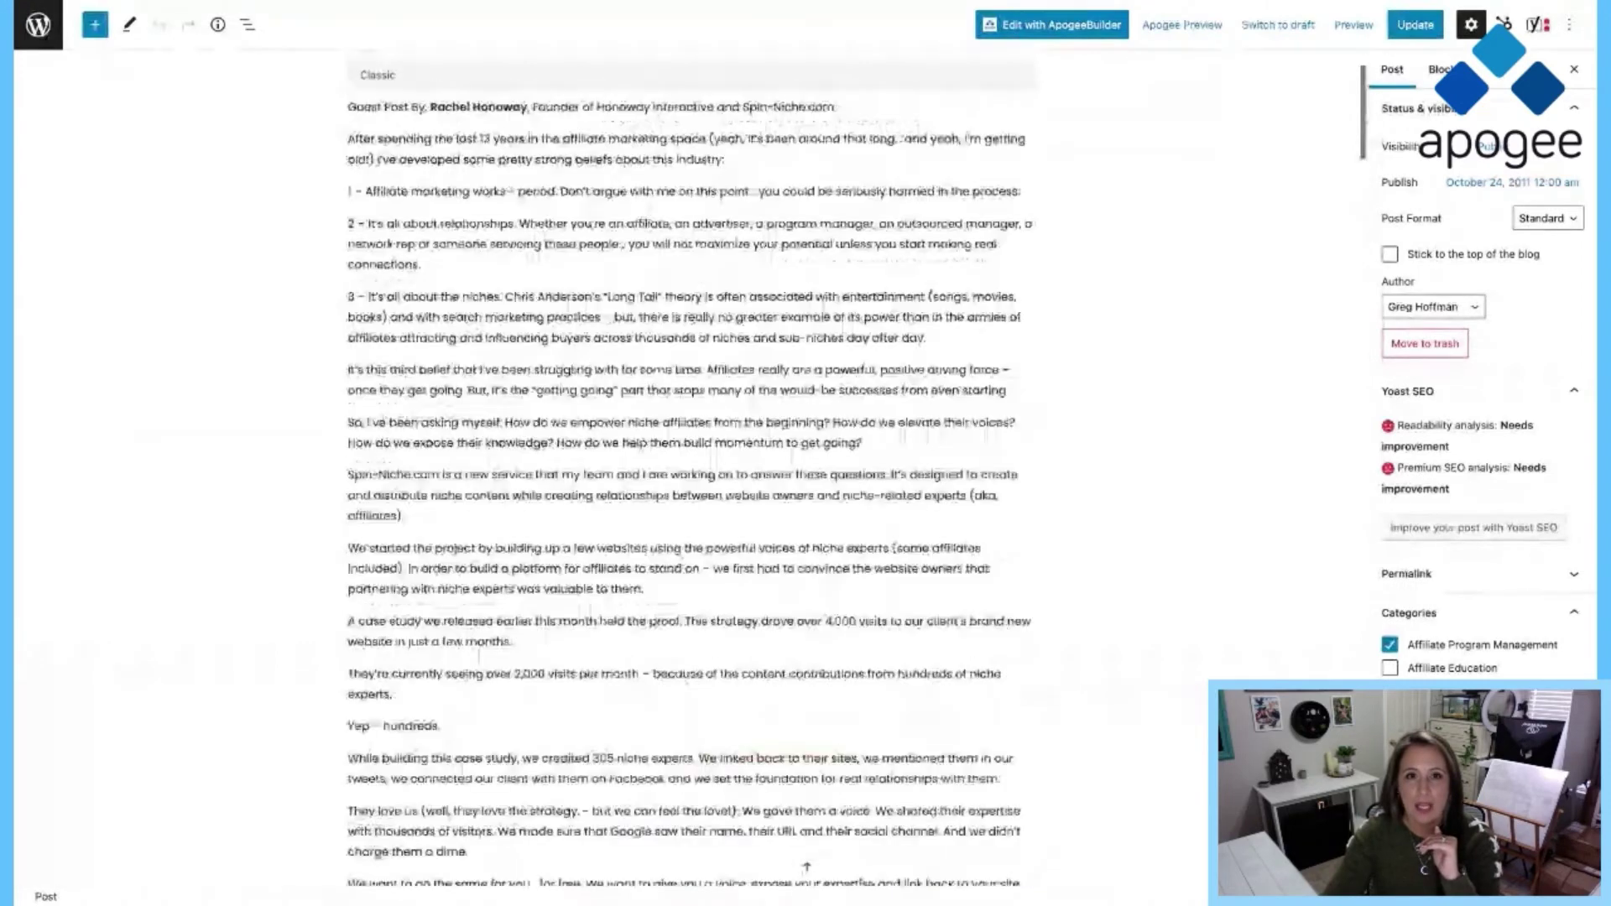
pyautogui.click(807, 867)
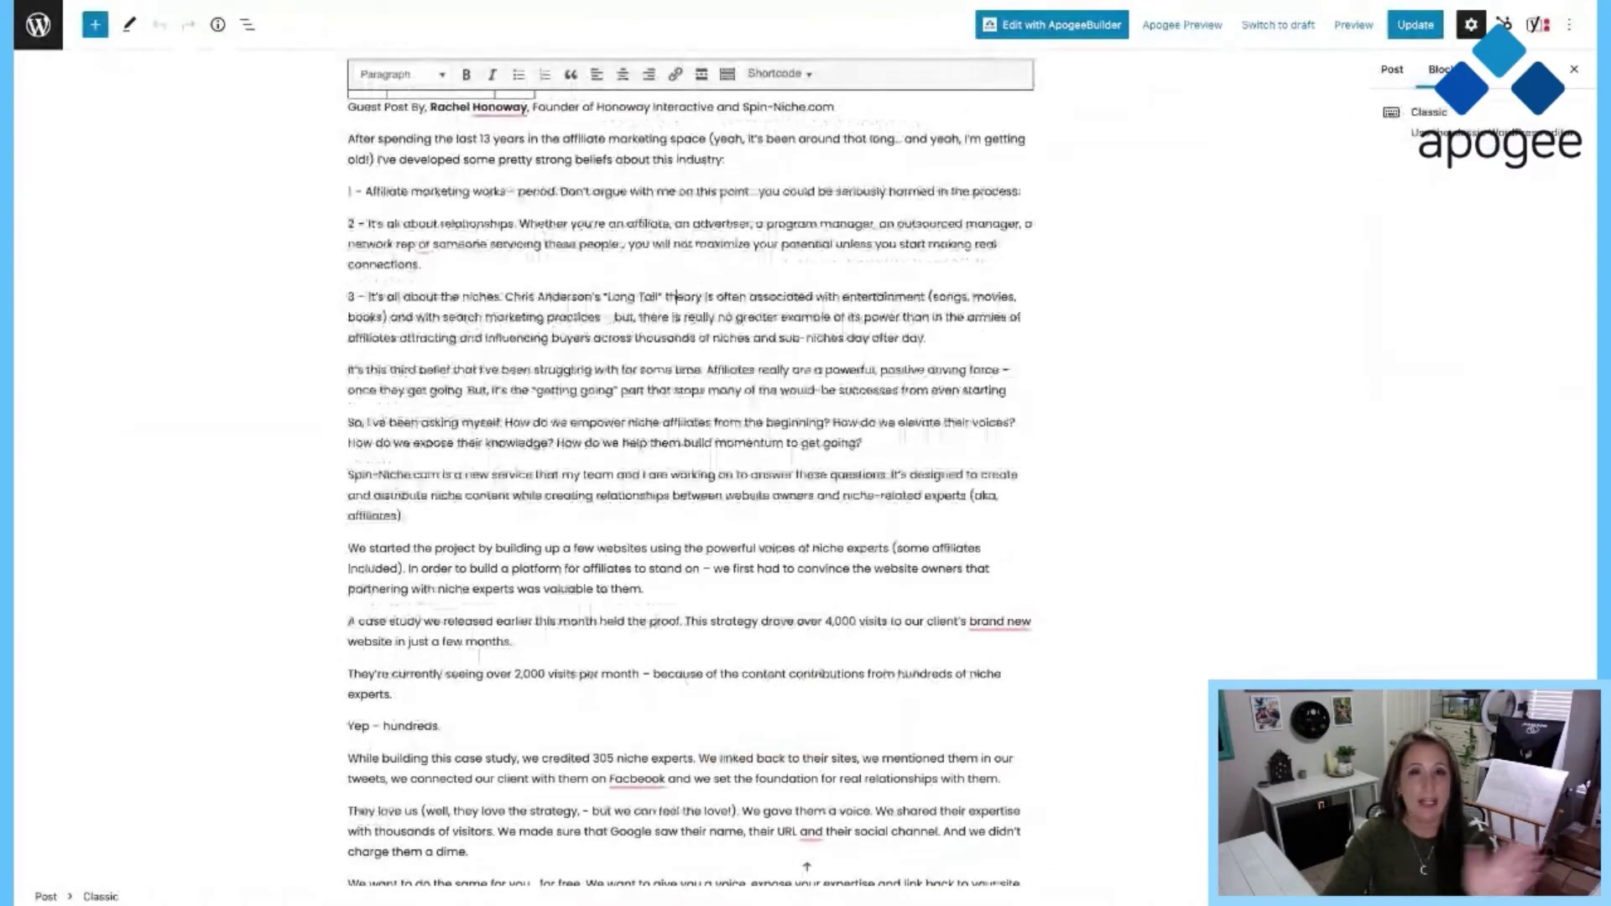
pyautogui.scroll(2, 807, 867)
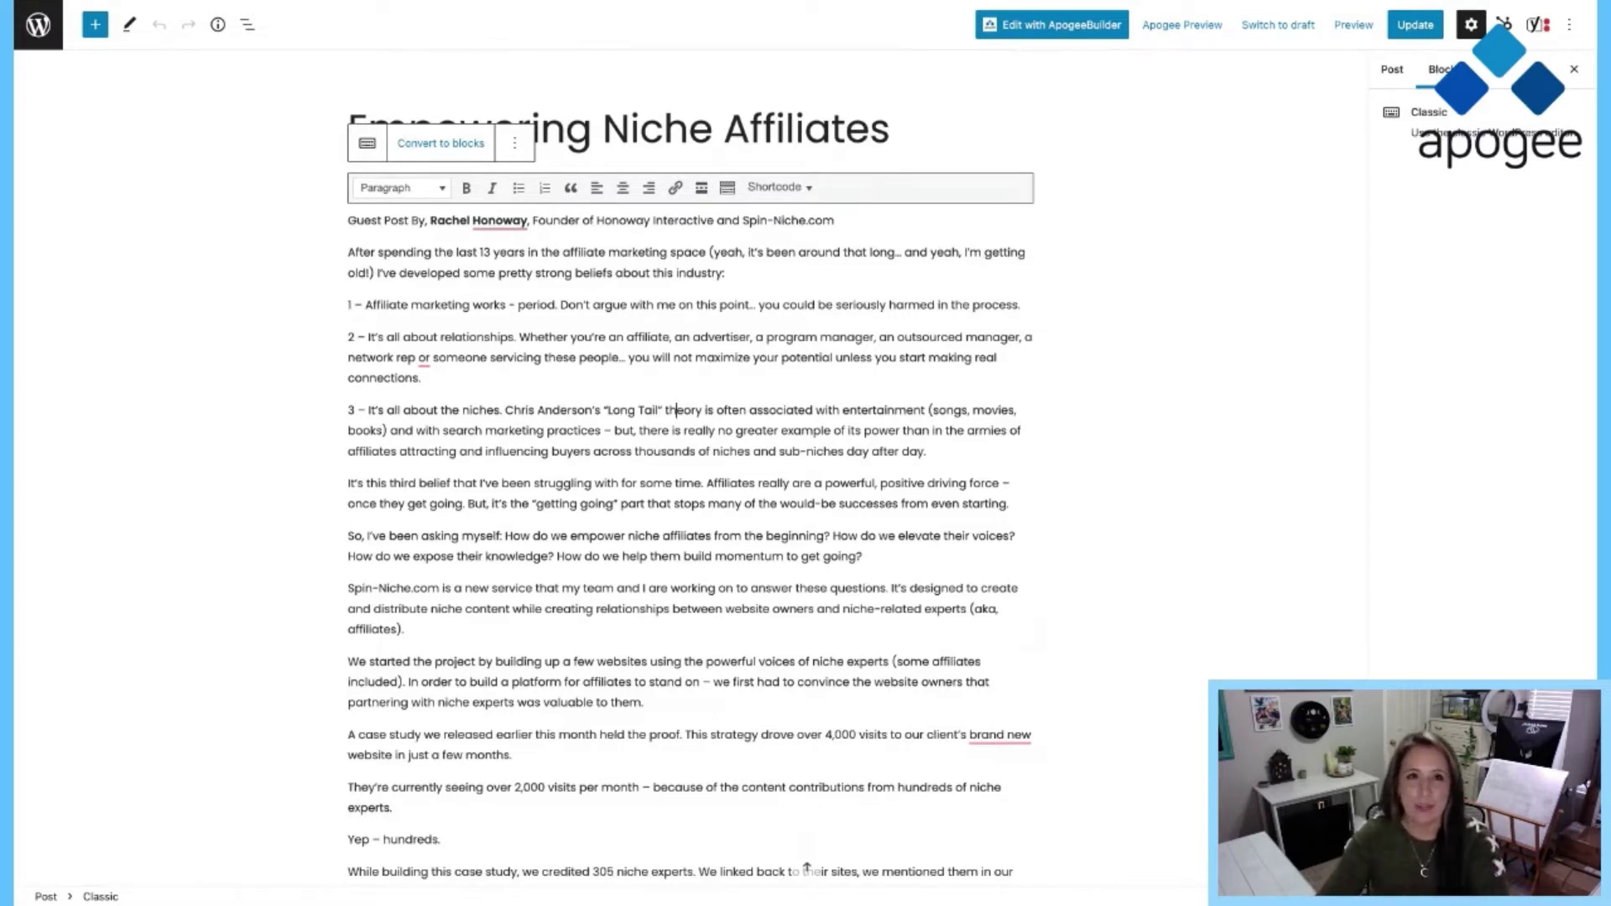
pyautogui.click(441, 142)
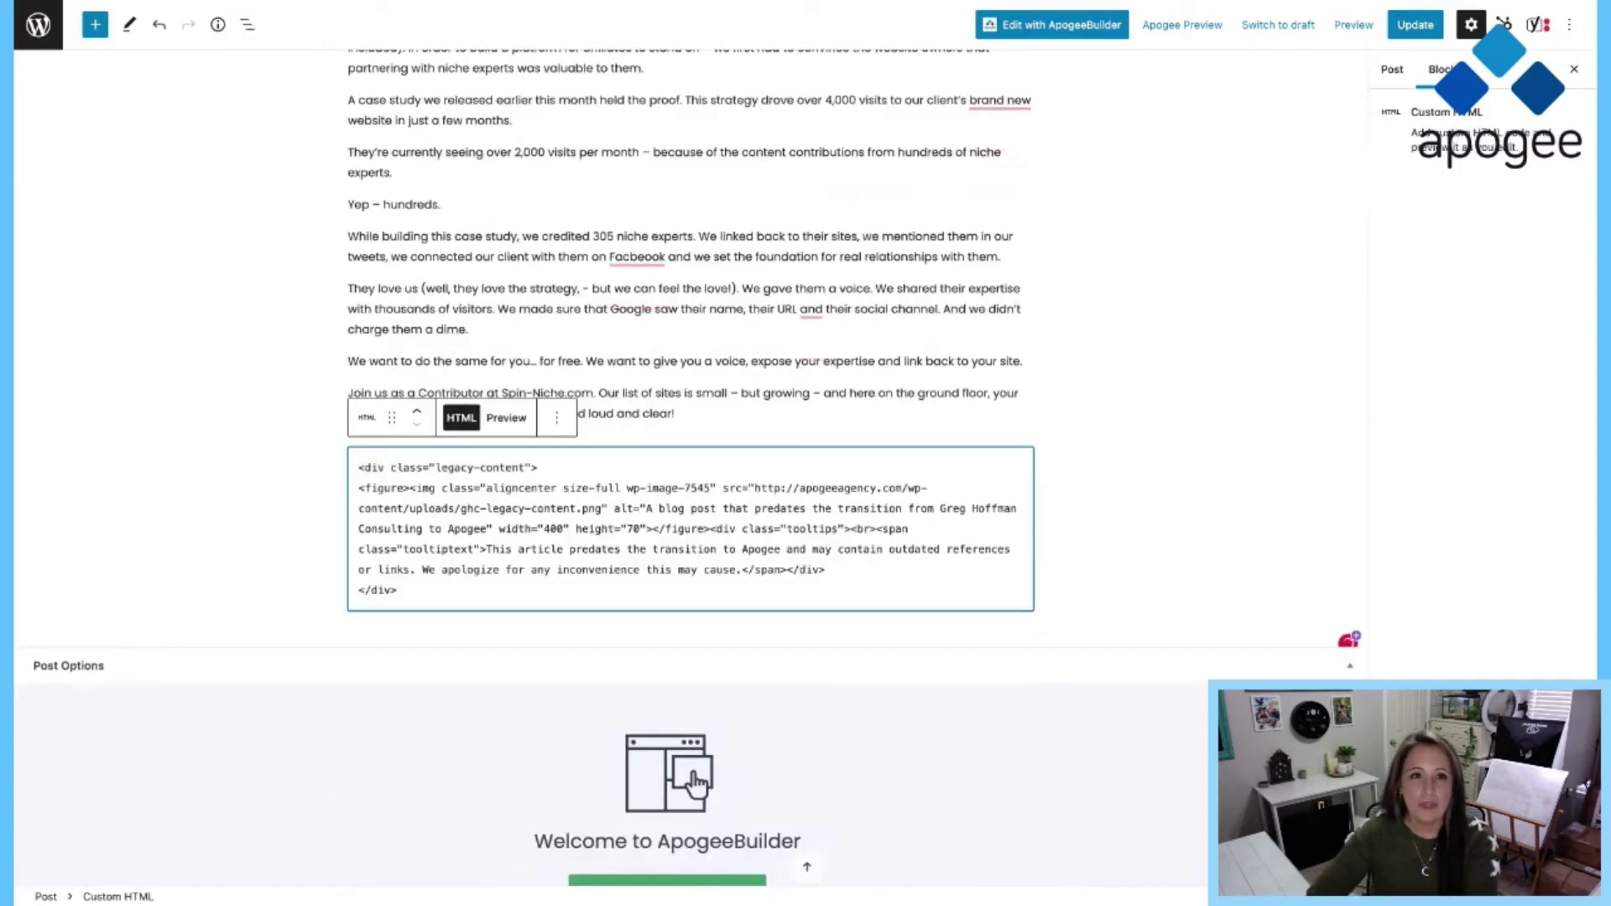
pyautogui.scroll(7, 690, 470)
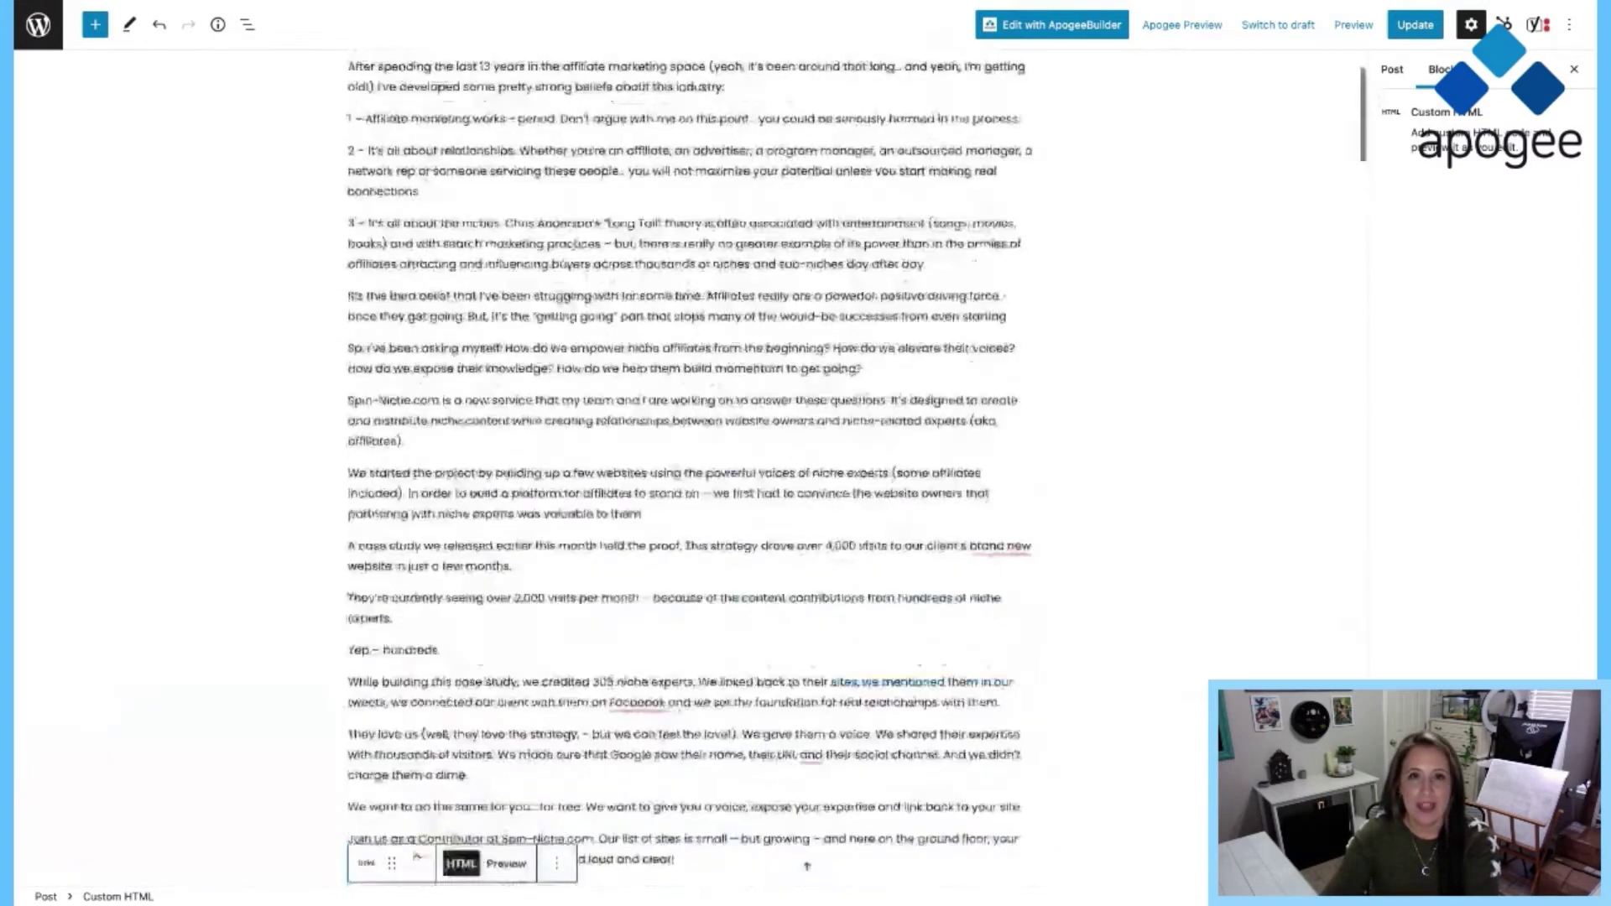
pyautogui.click(590, 171)
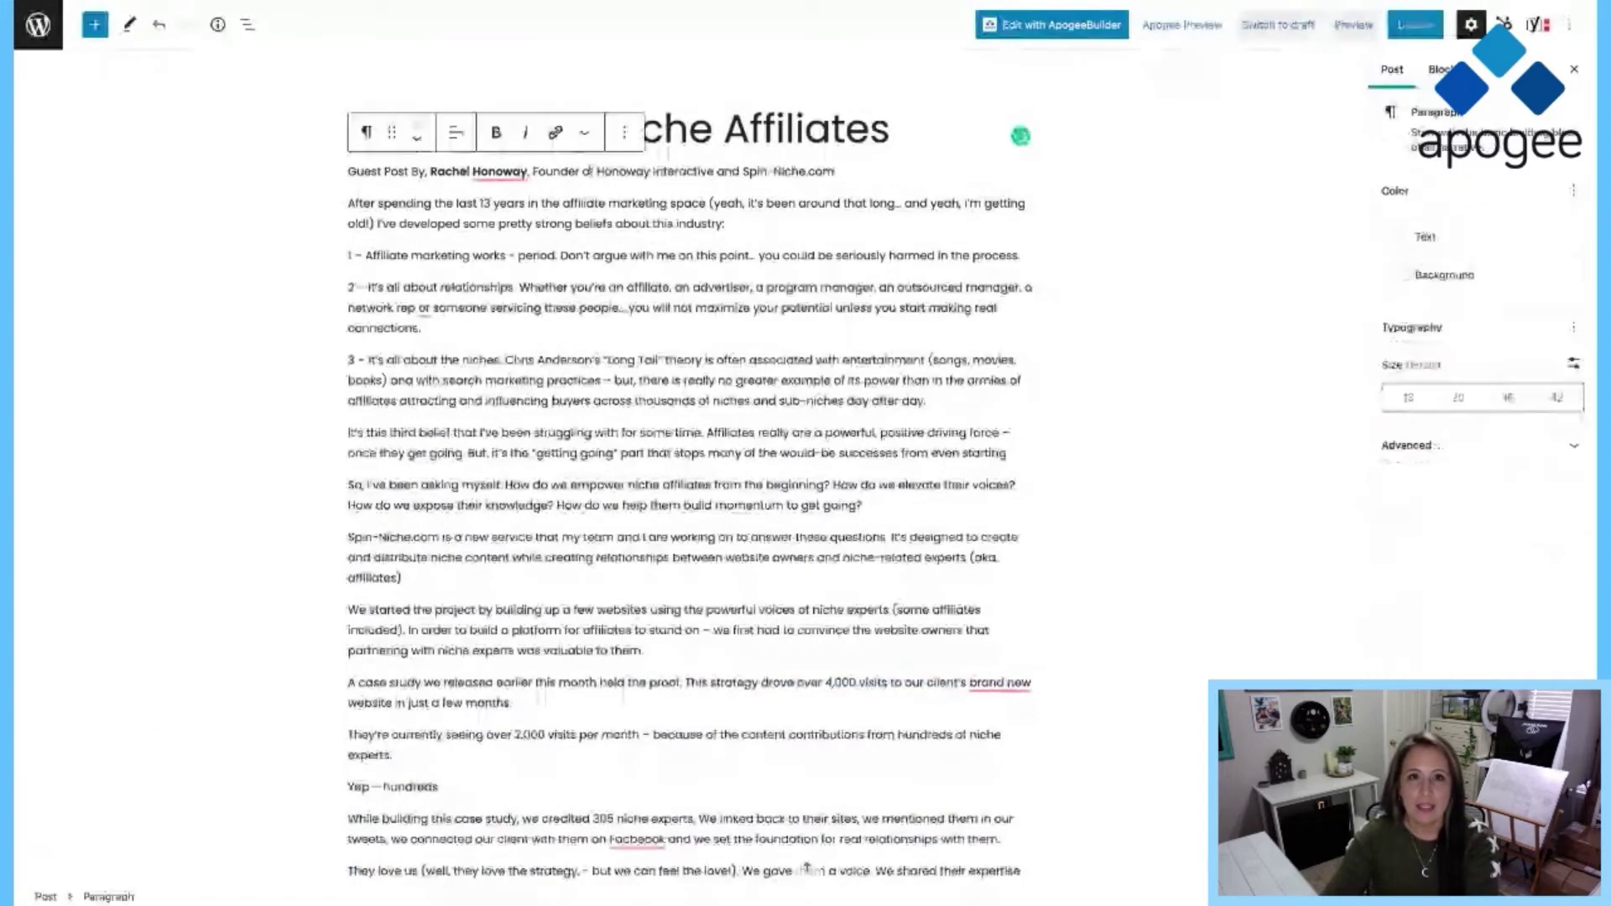
pyautogui.click(571, 319)
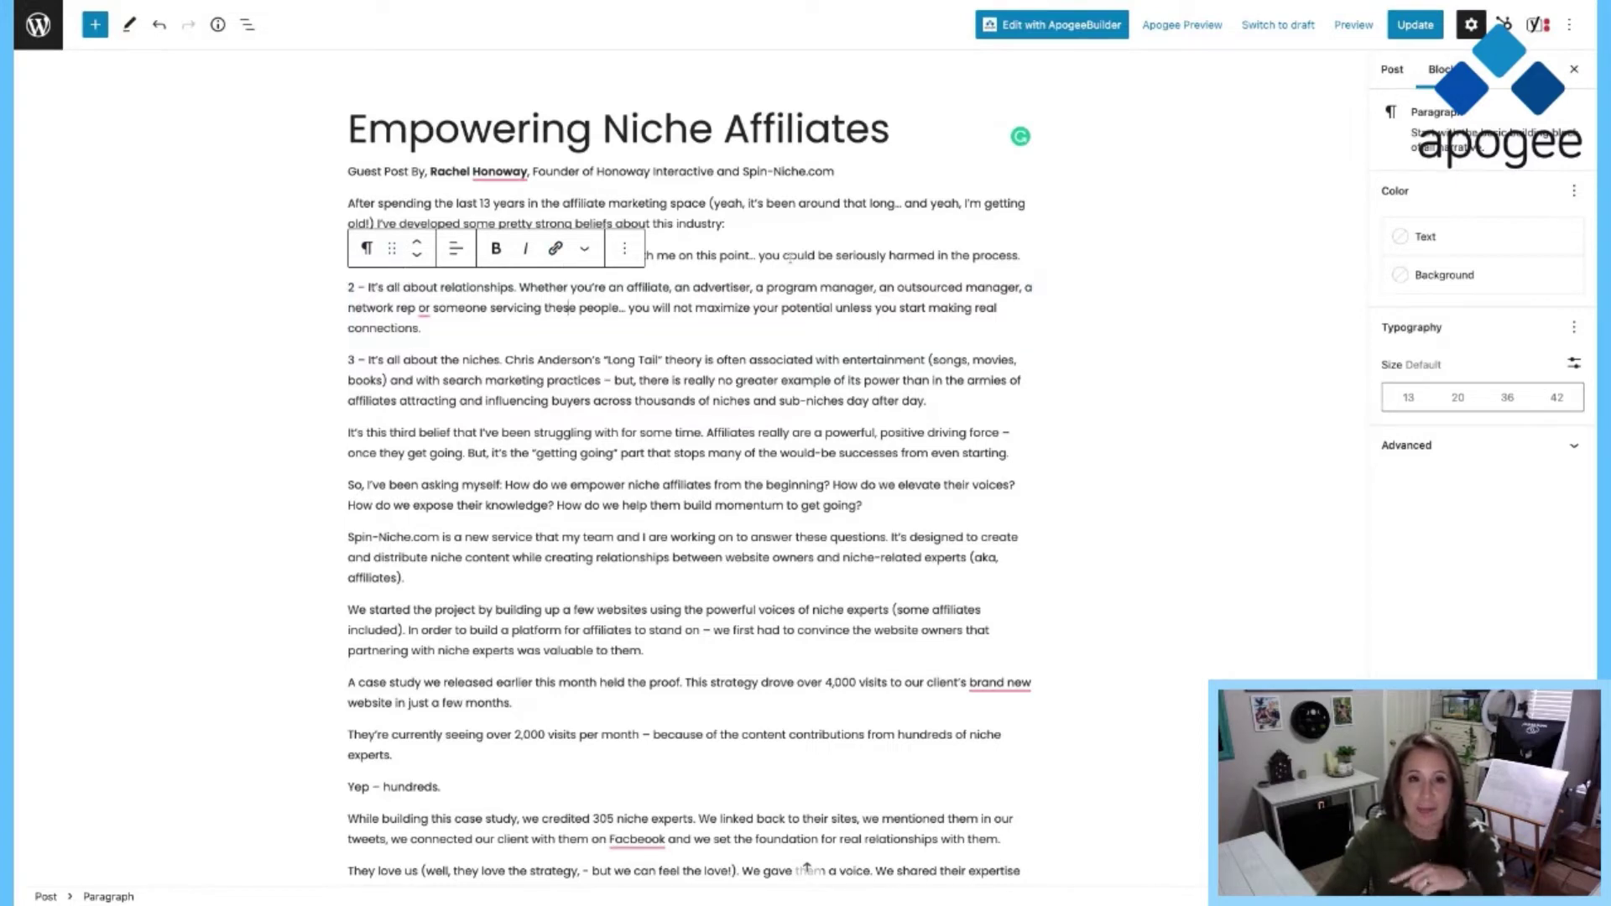
# - Turn on Spotlight mode and select the introductory paragraph and the point 1 paragraph in turn
pyautogui.click(1571, 25)
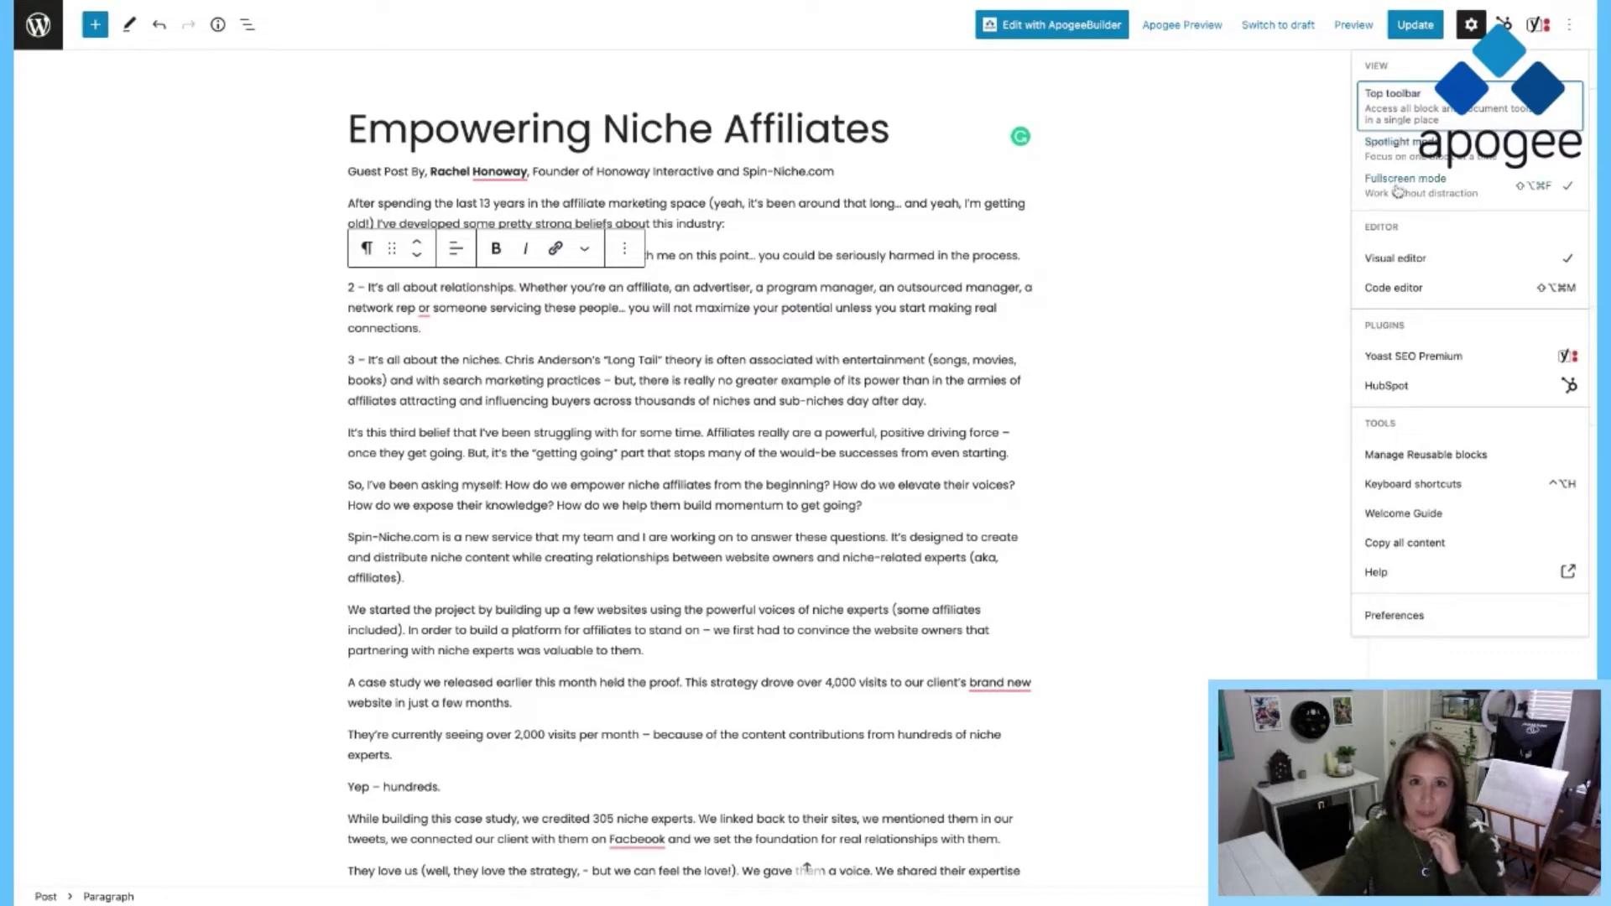
pyautogui.click(1404, 146)
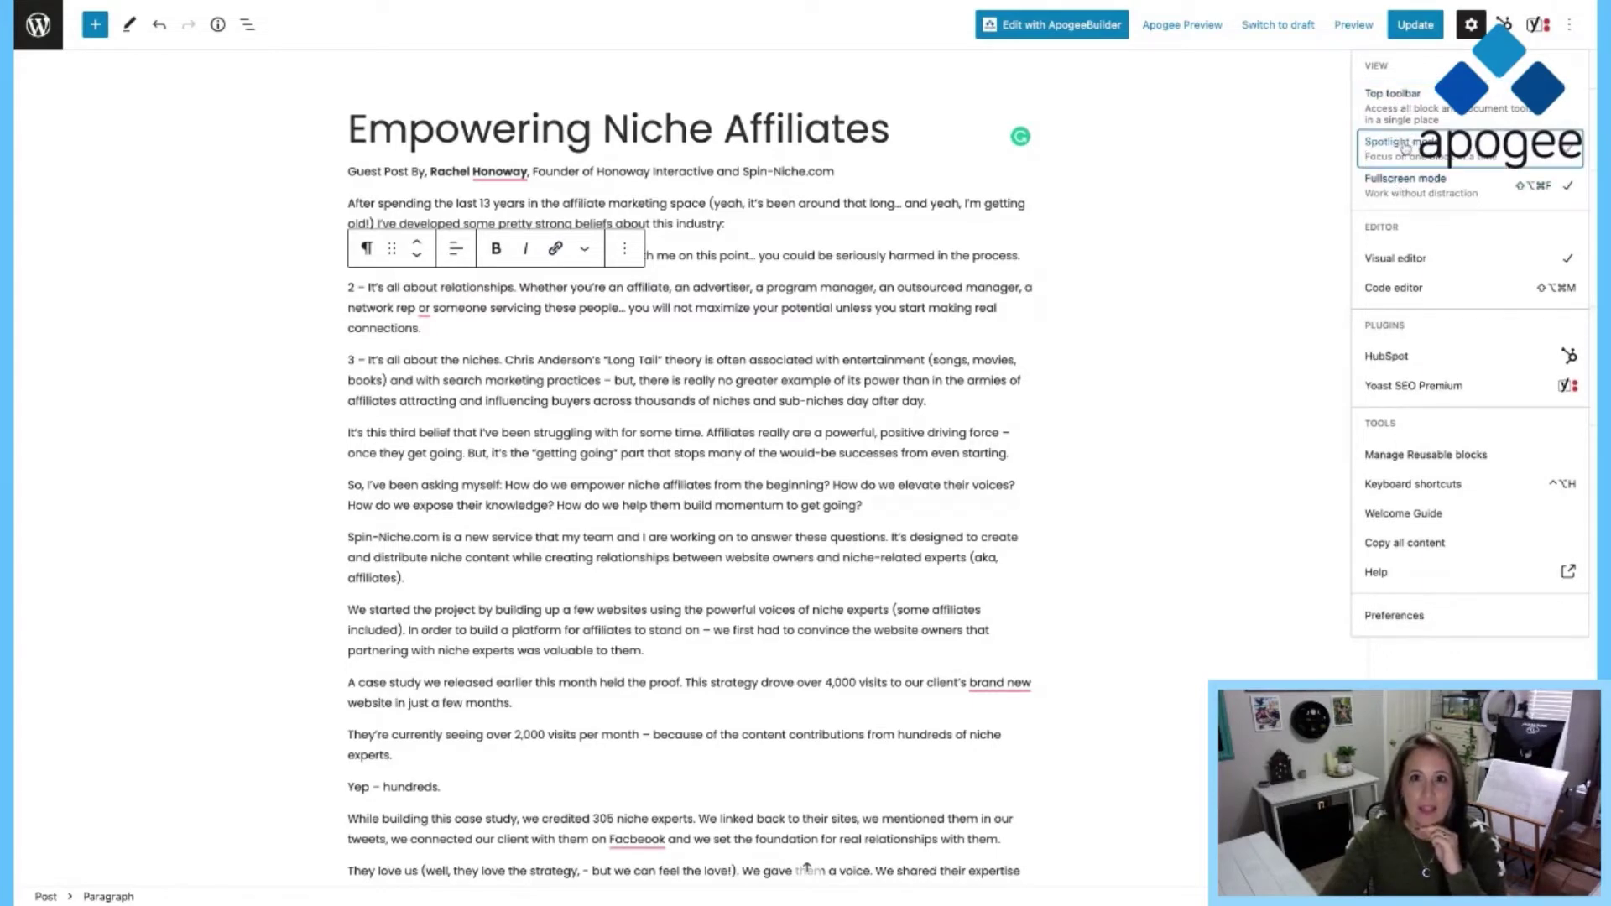
pyautogui.click(756, 228)
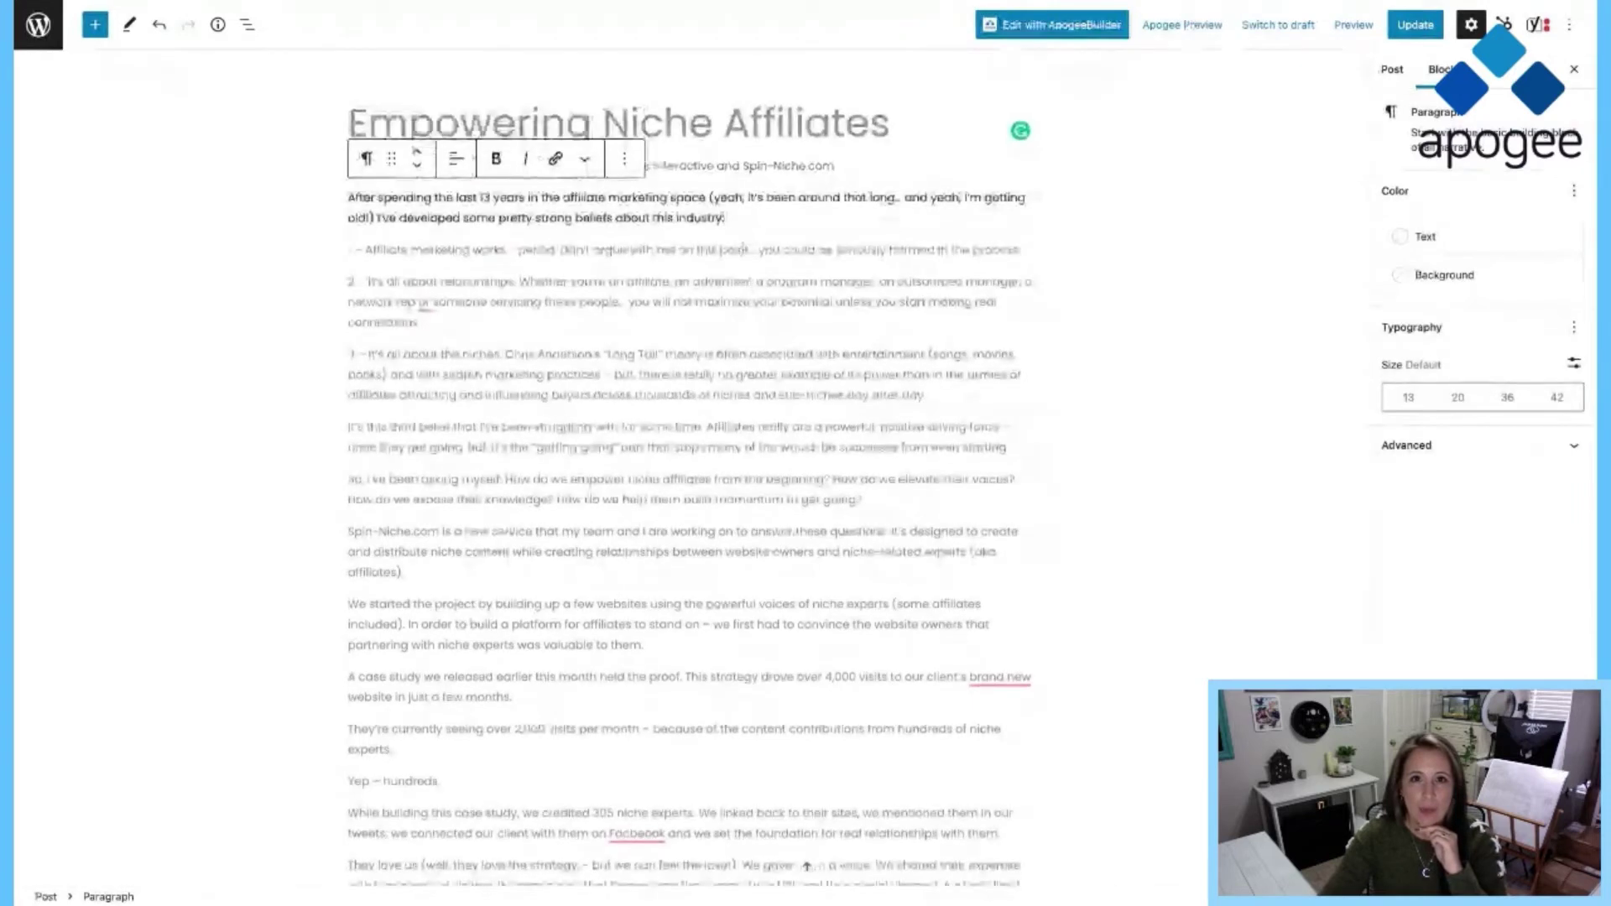
pyautogui.click(746, 250)
# - Enable the Top toolbar view option and select the guest-post byline and the point 2 paragraph in turn
pyautogui.click(1570, 24)
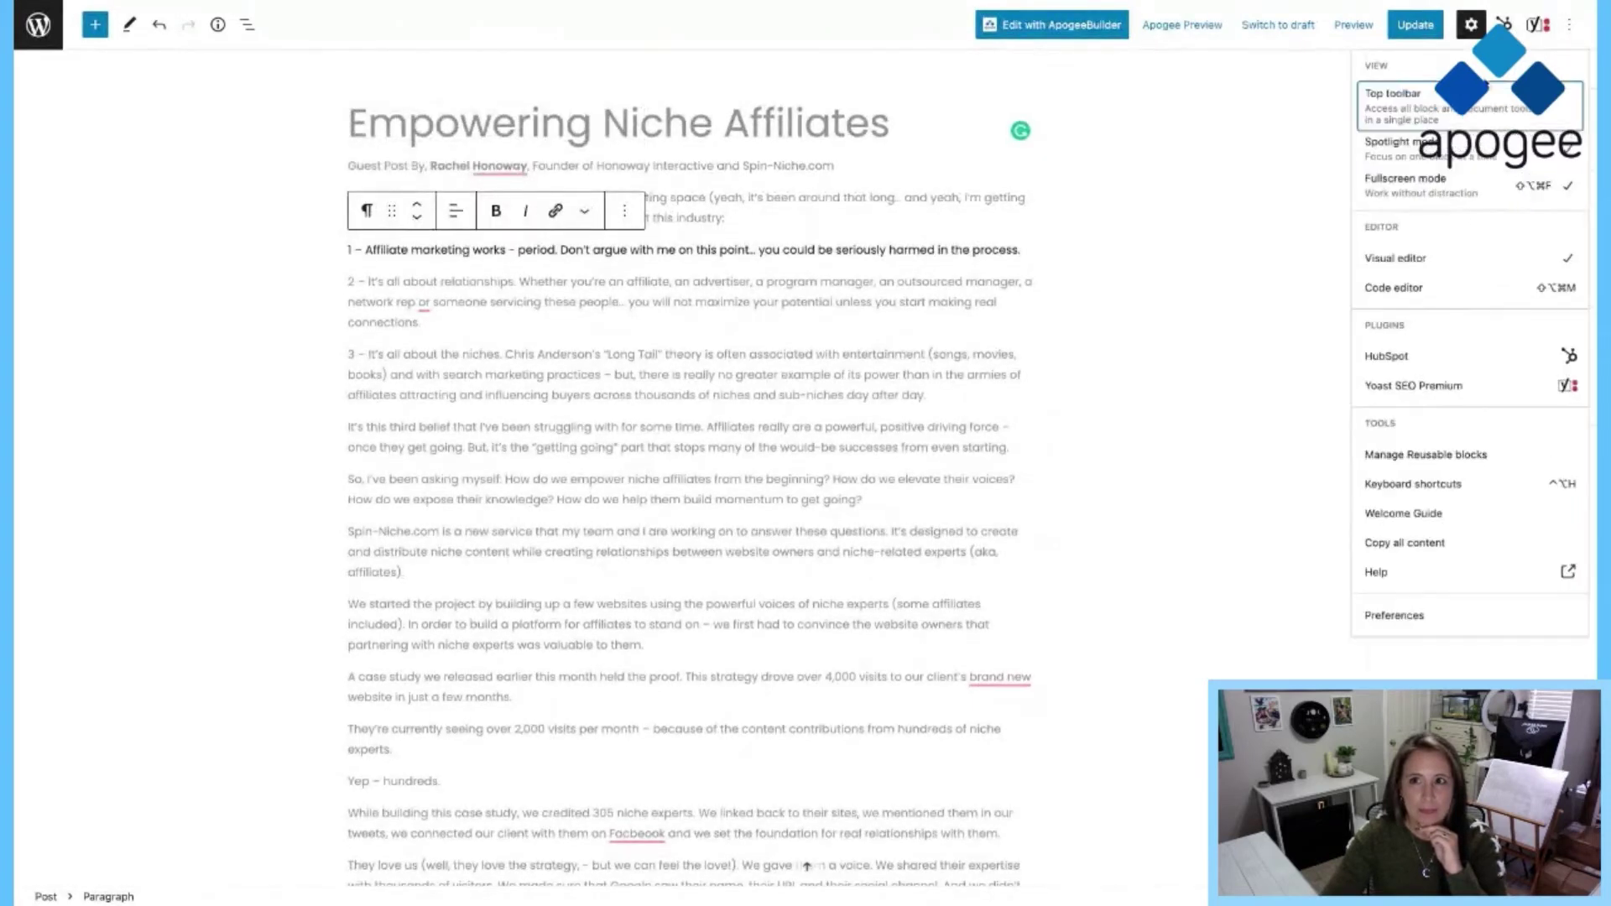
pyautogui.click(1393, 97)
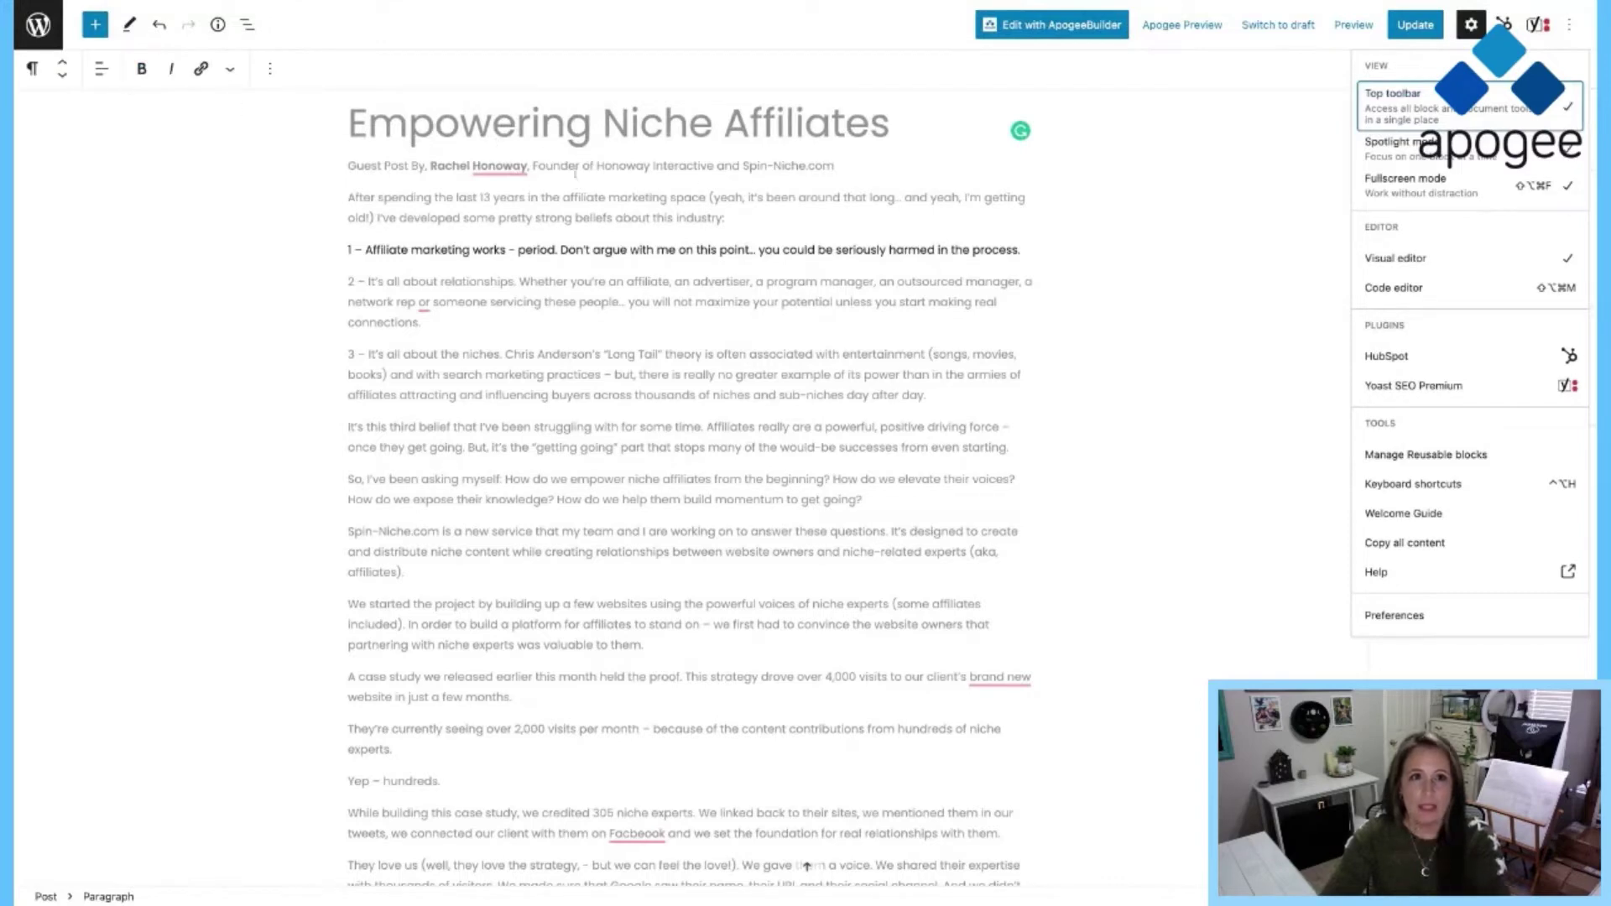
pyautogui.click(577, 166)
pyautogui.click(577, 165)
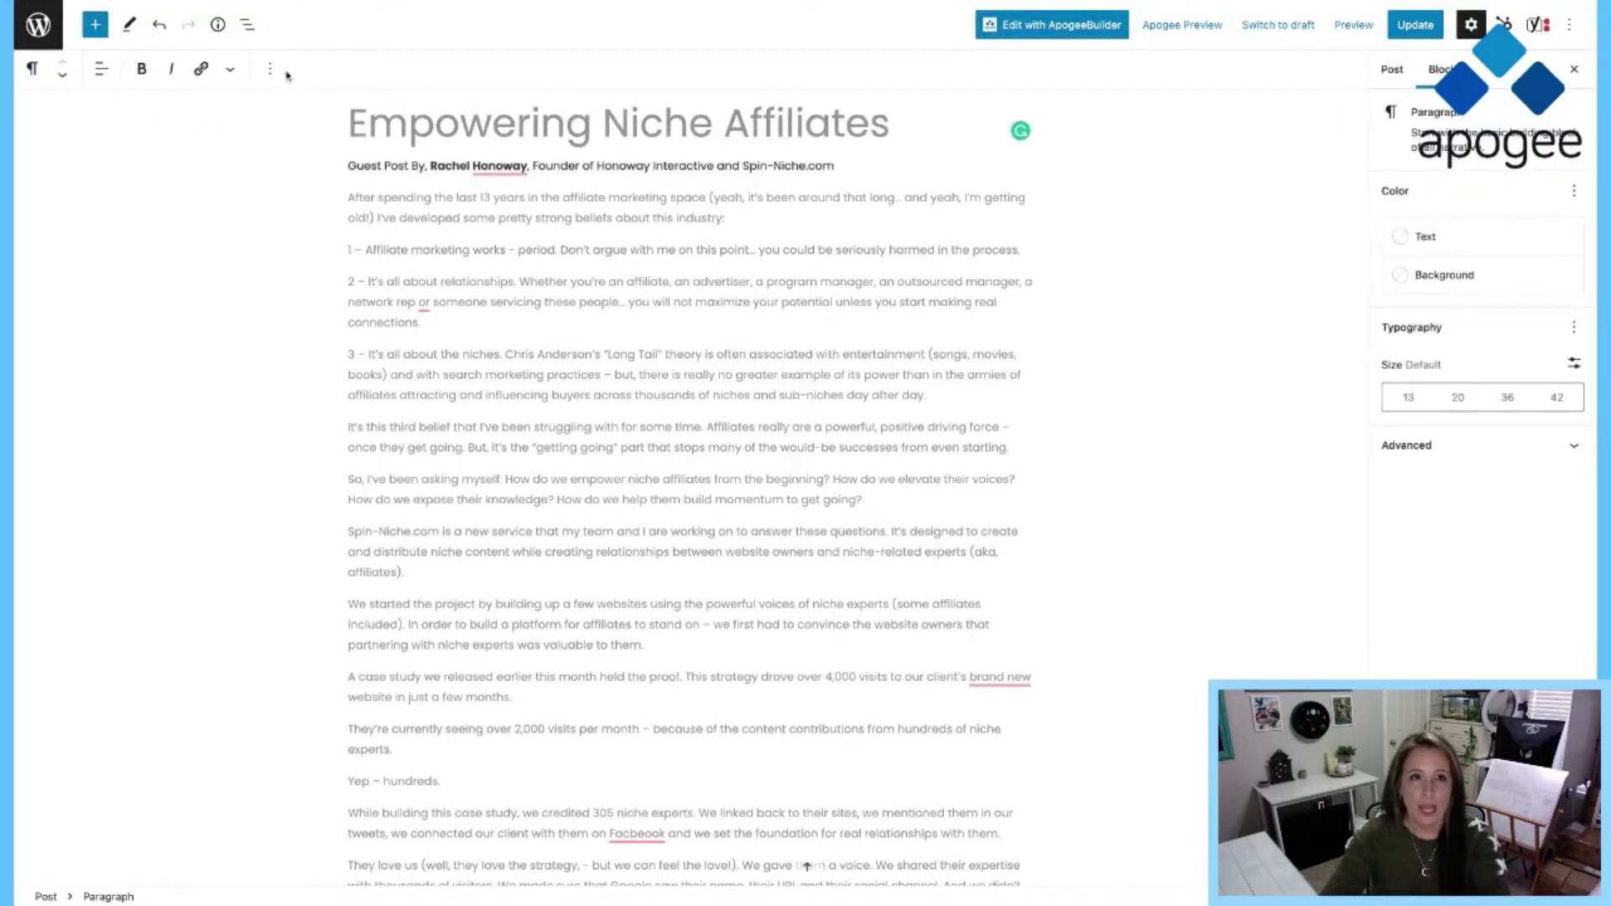
pyautogui.click(420, 302)
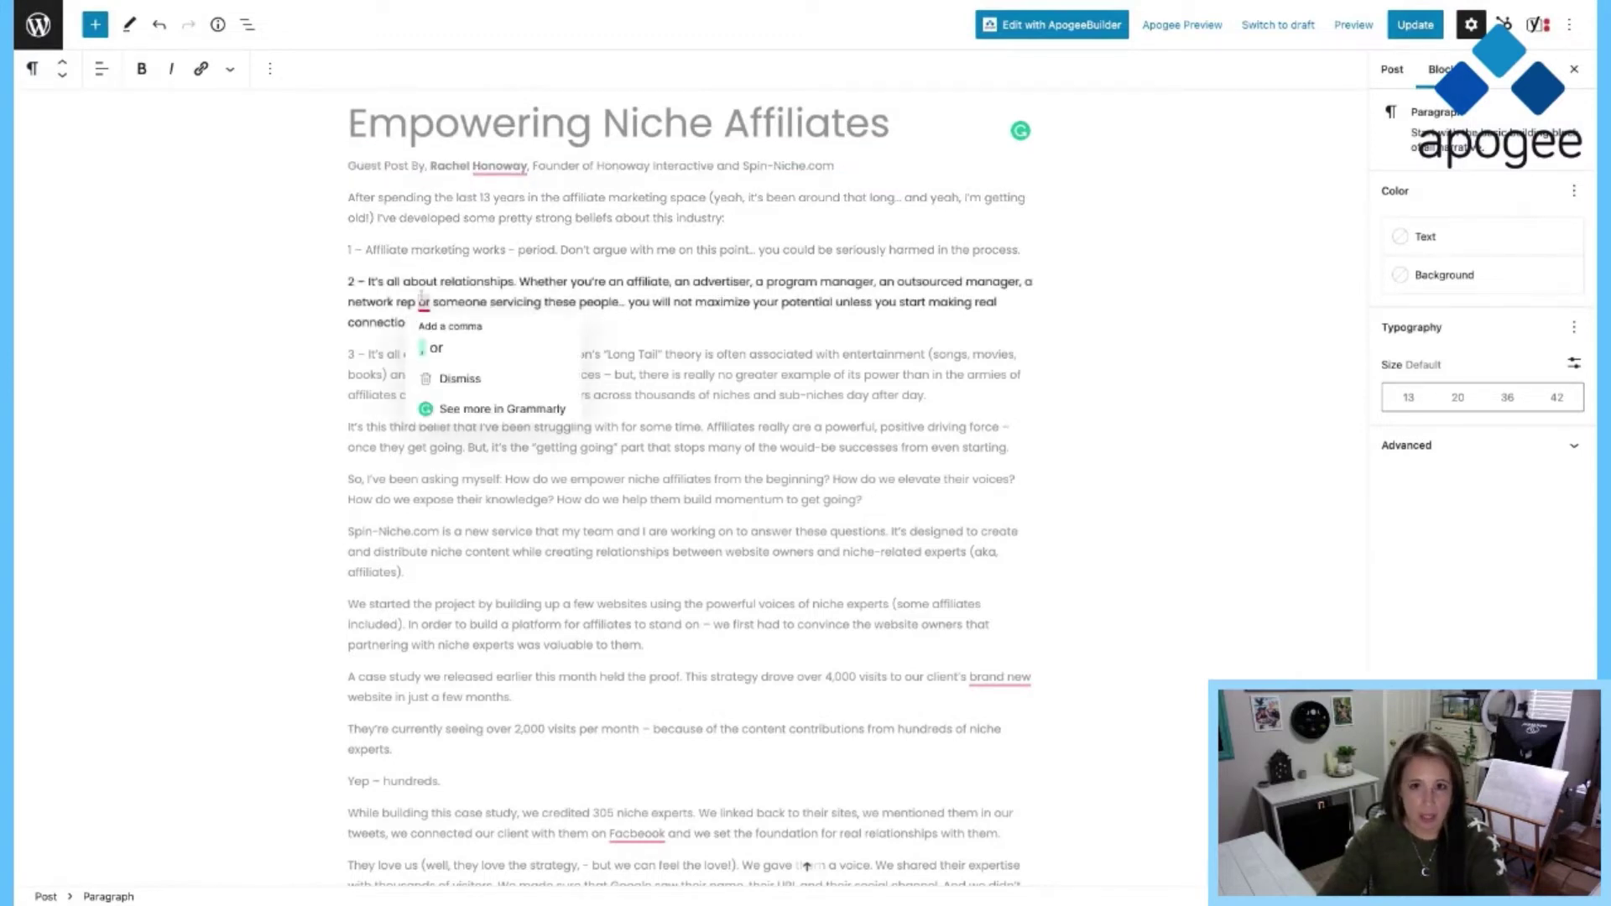
# - Turn off both the Top toolbar and Spotlight mode view options
pyautogui.click(1569, 26)
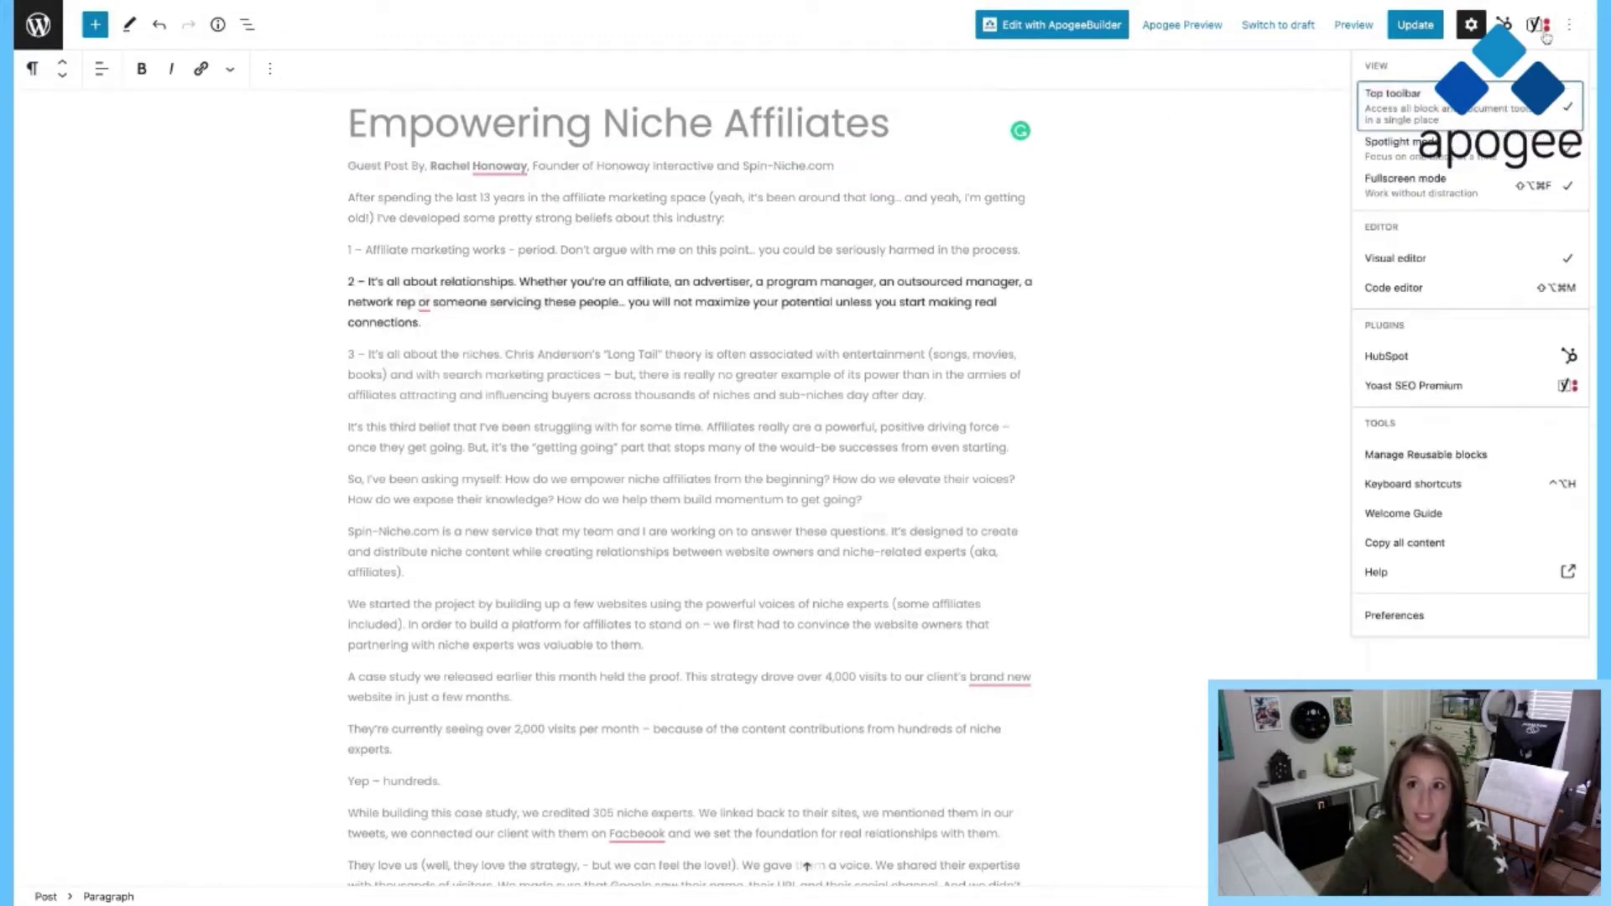
pyautogui.click(1393, 94)
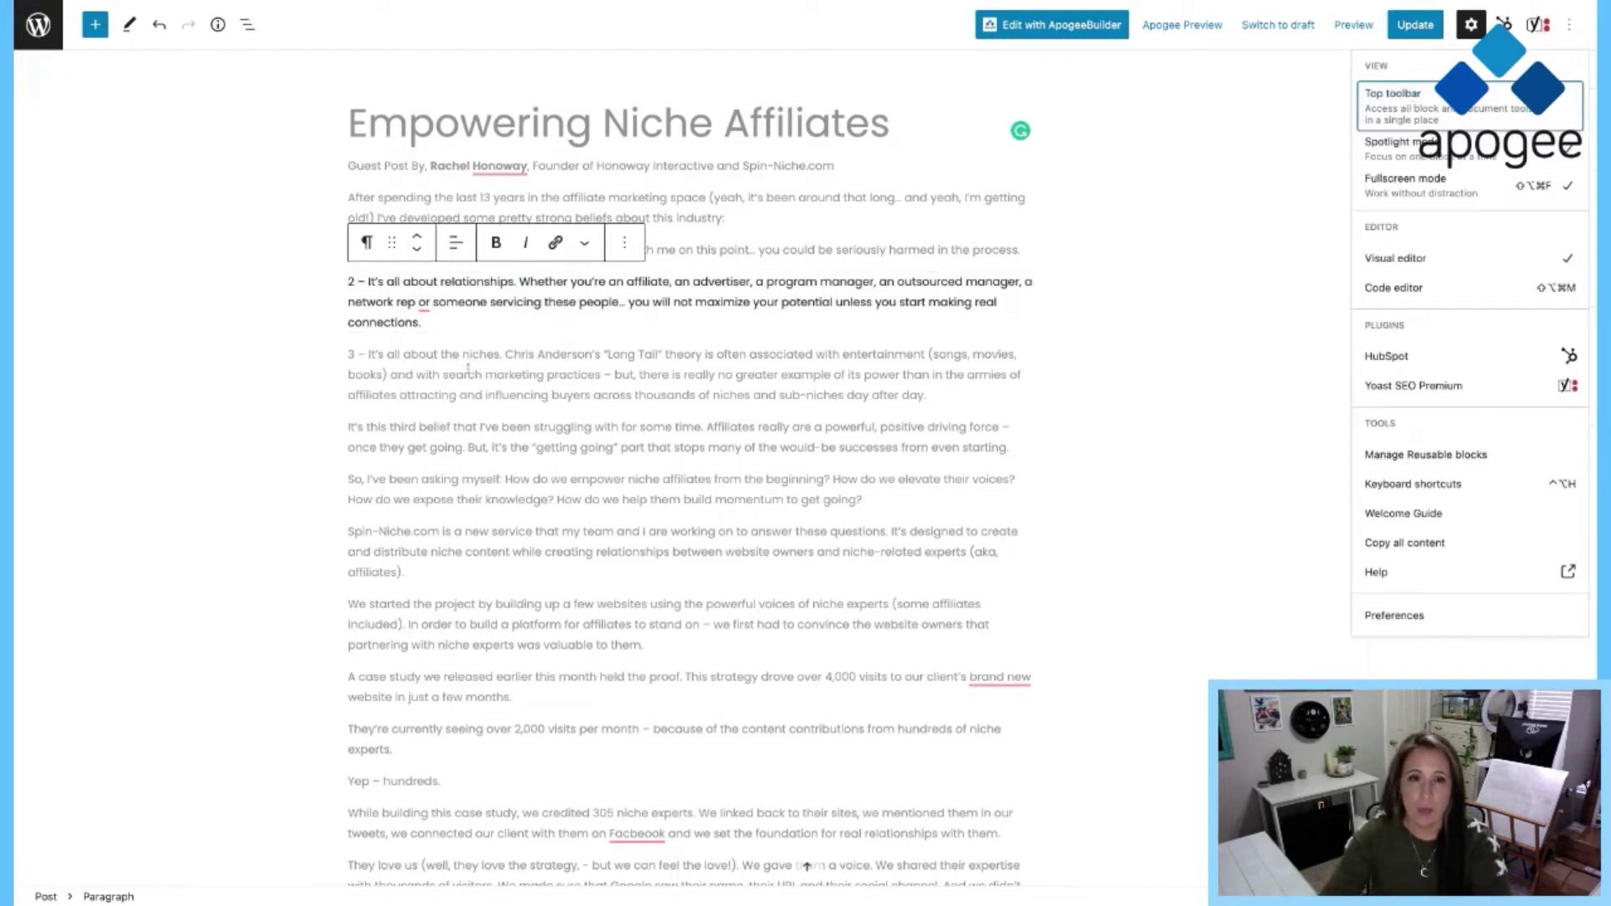
pyautogui.click(1458, 163)
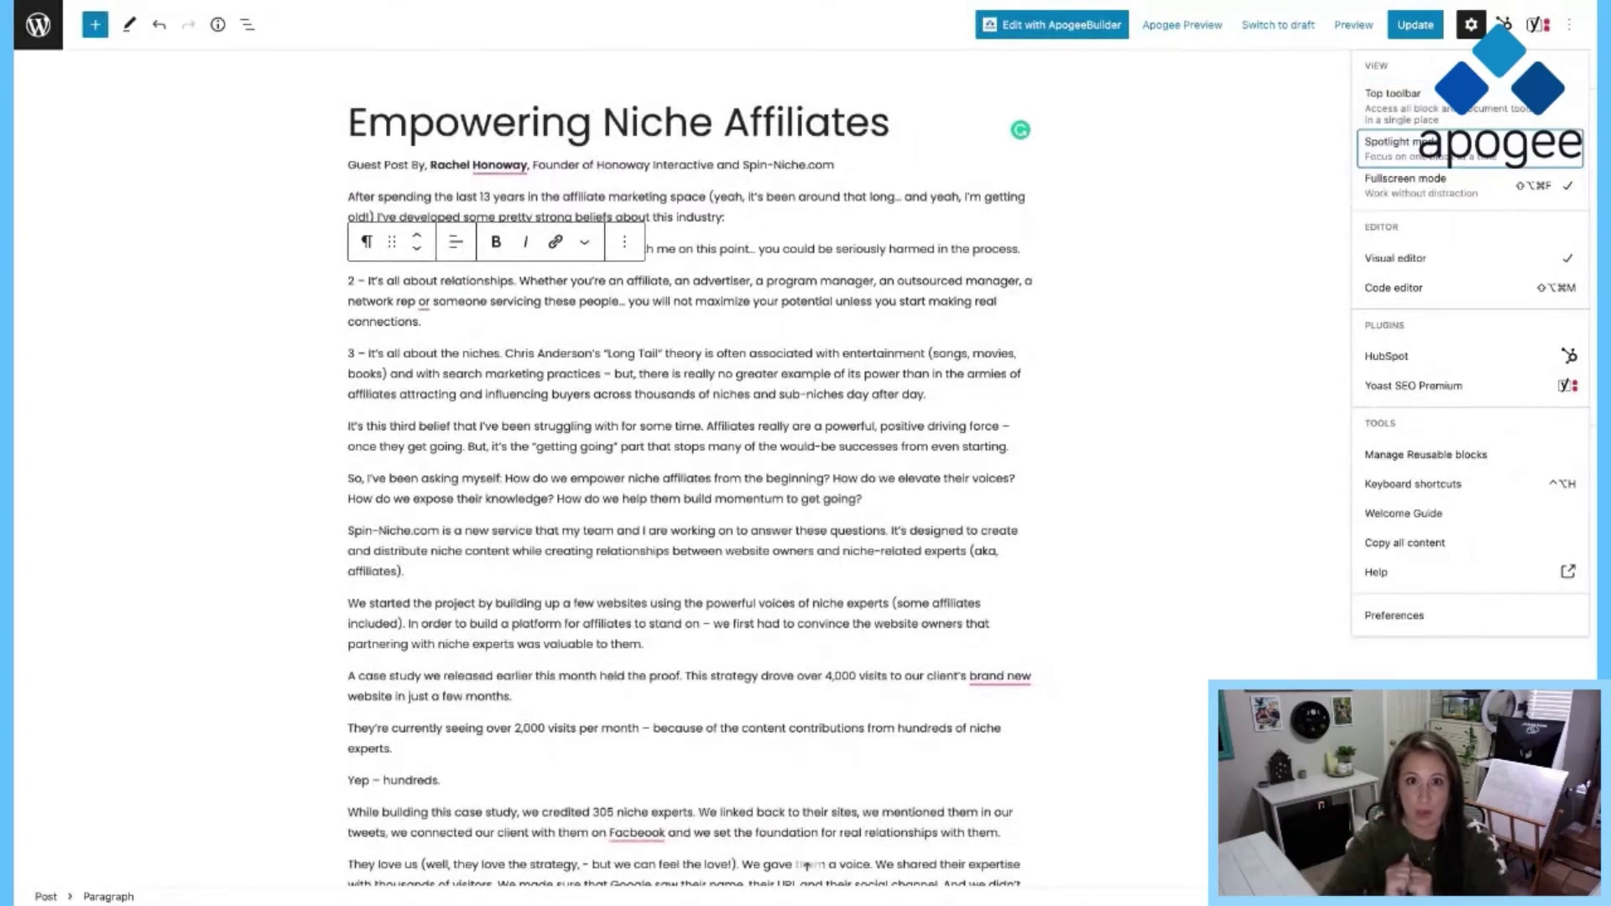
pyautogui.press('Escape')
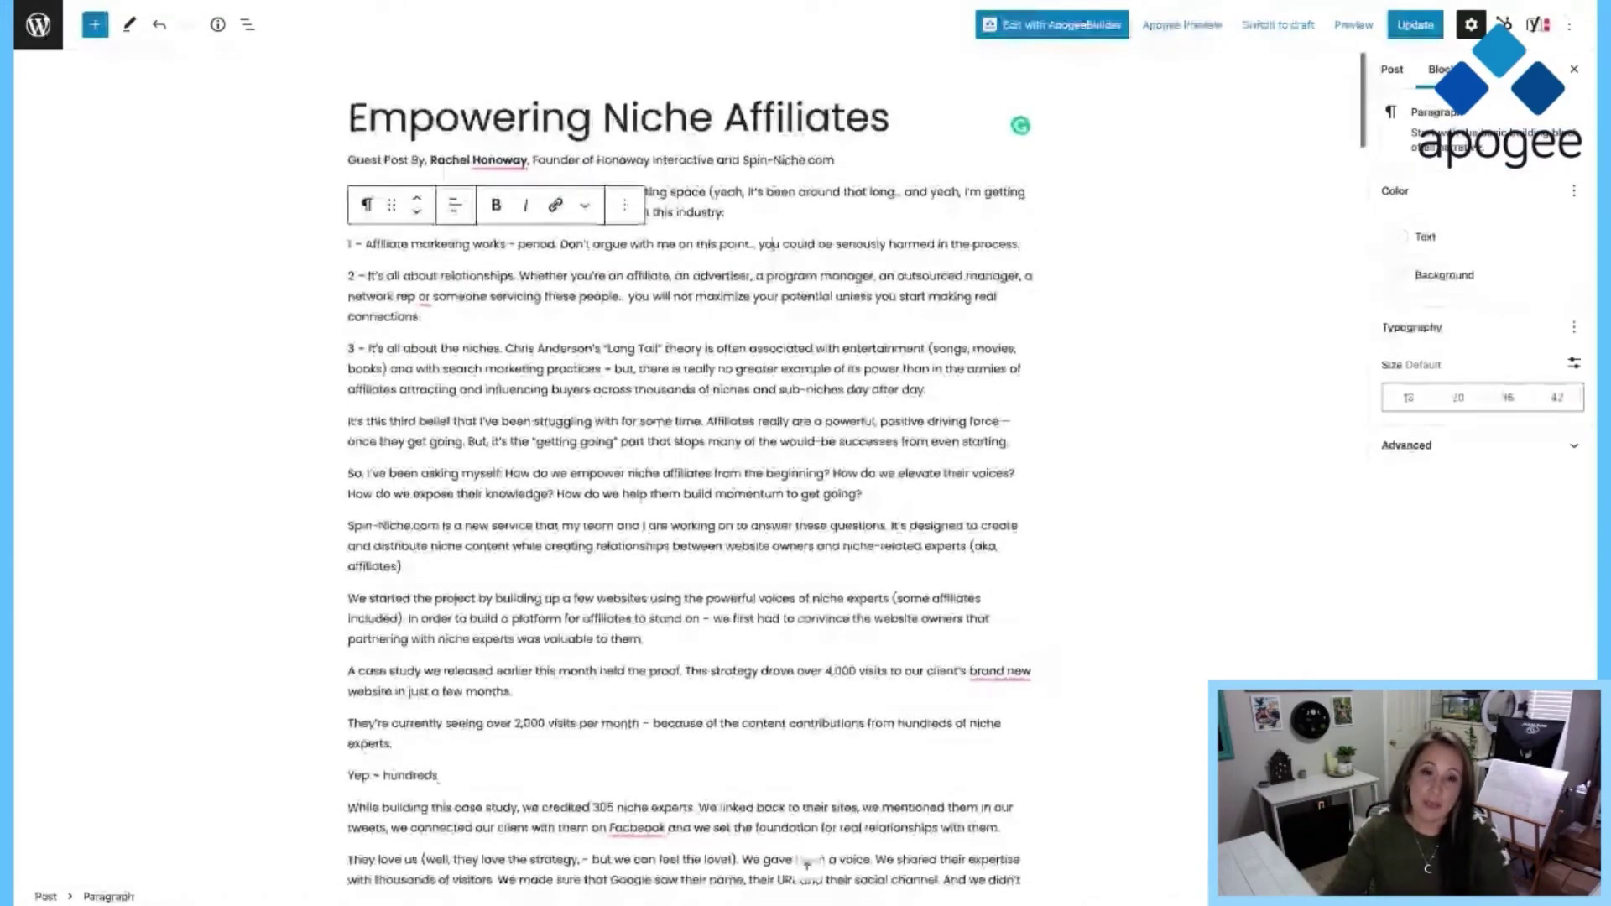
# - Delete the opening legacy-content div and figure tags and the final closing div tag from the Custom HTML block
pyautogui.scroll(-4, 806, 865)
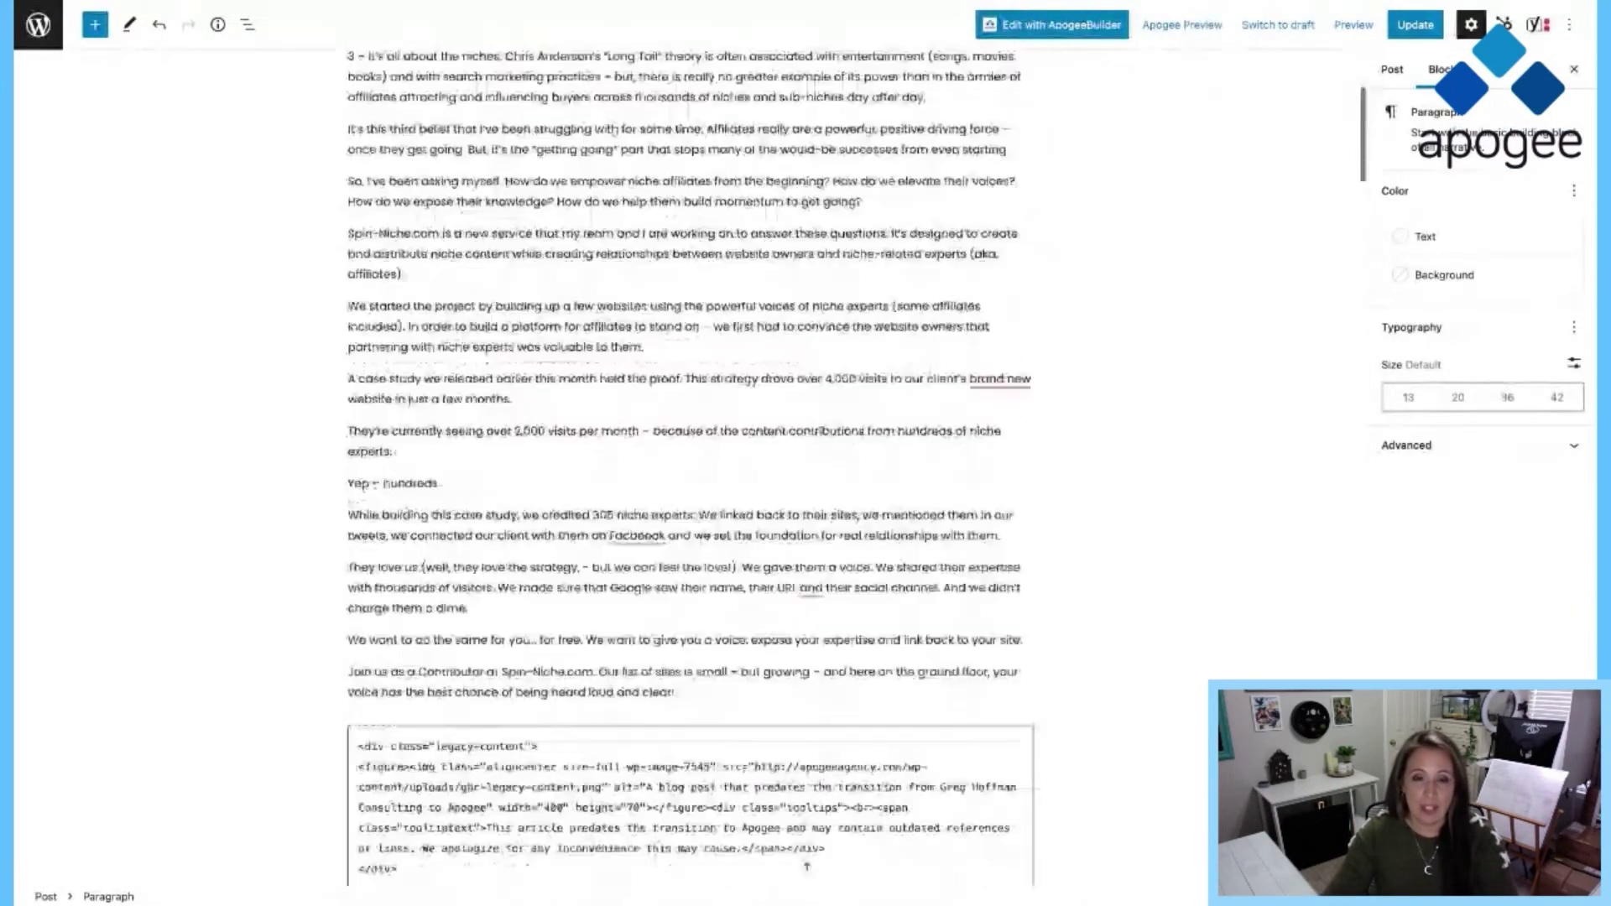
pyautogui.scroll(-2, 807, 865)
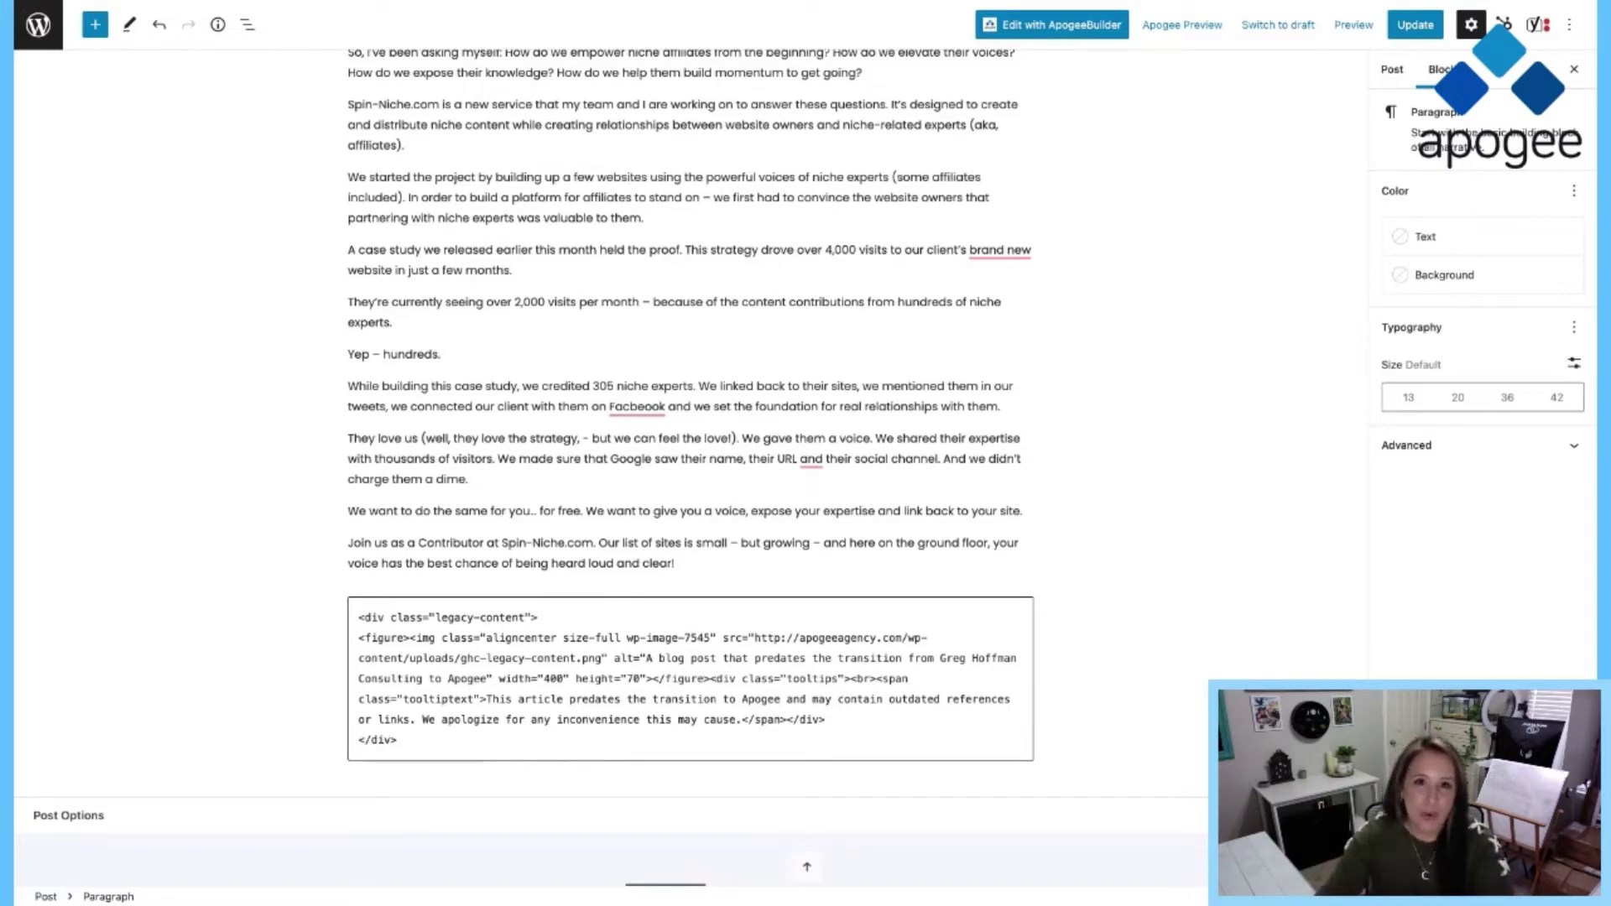
pyautogui.click(718, 559)
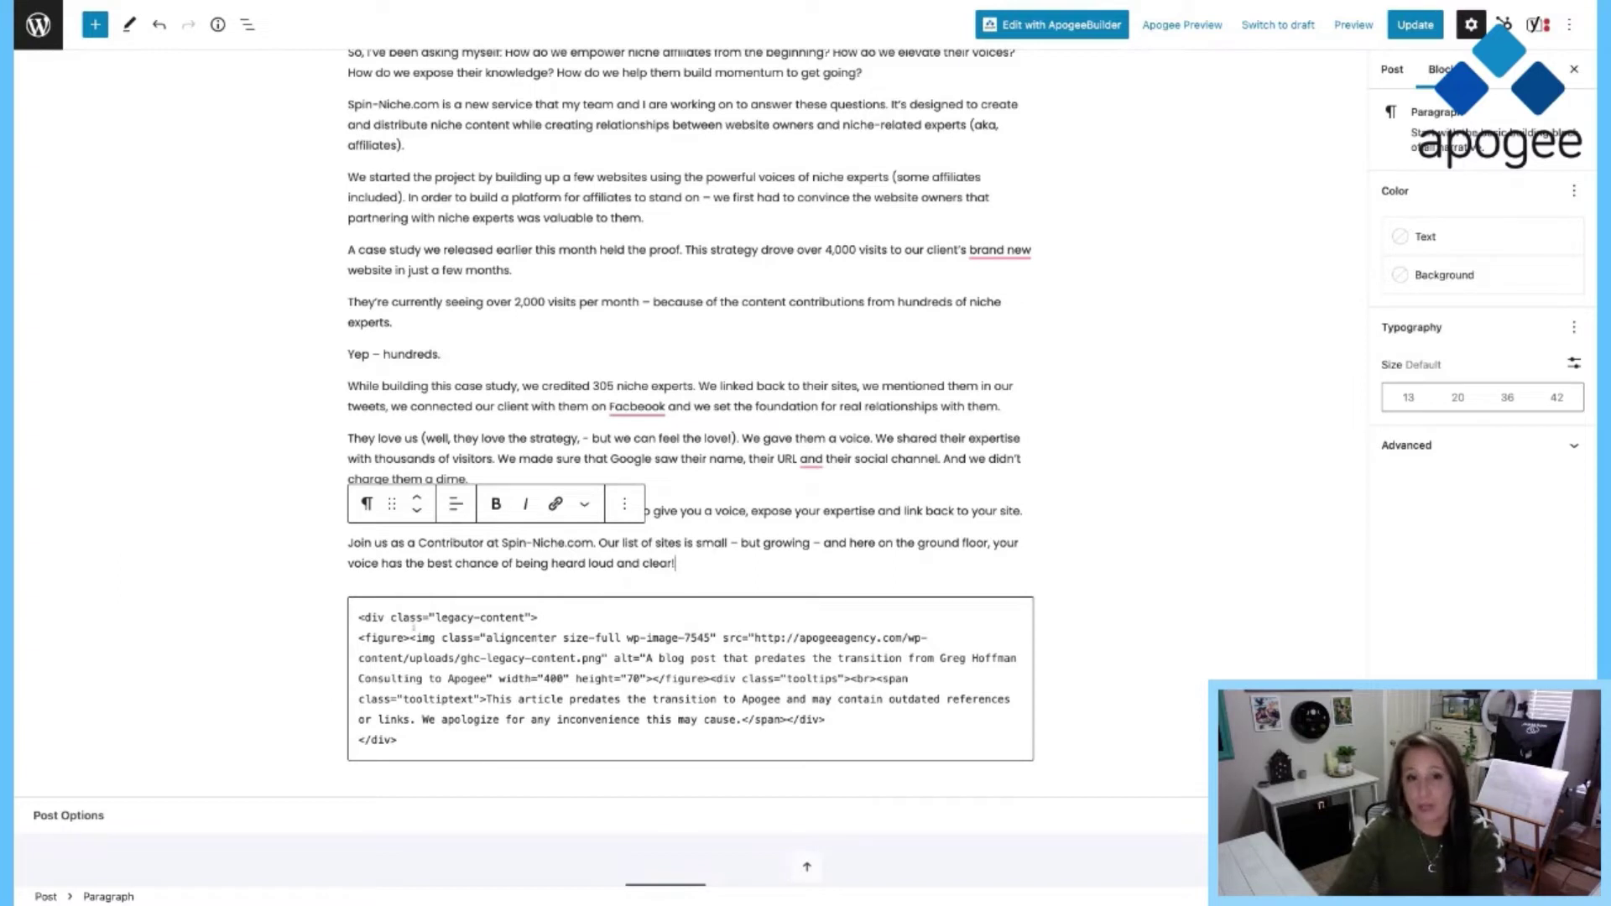
pyautogui.moveTo(358, 617); pyautogui.dragTo(408, 638)
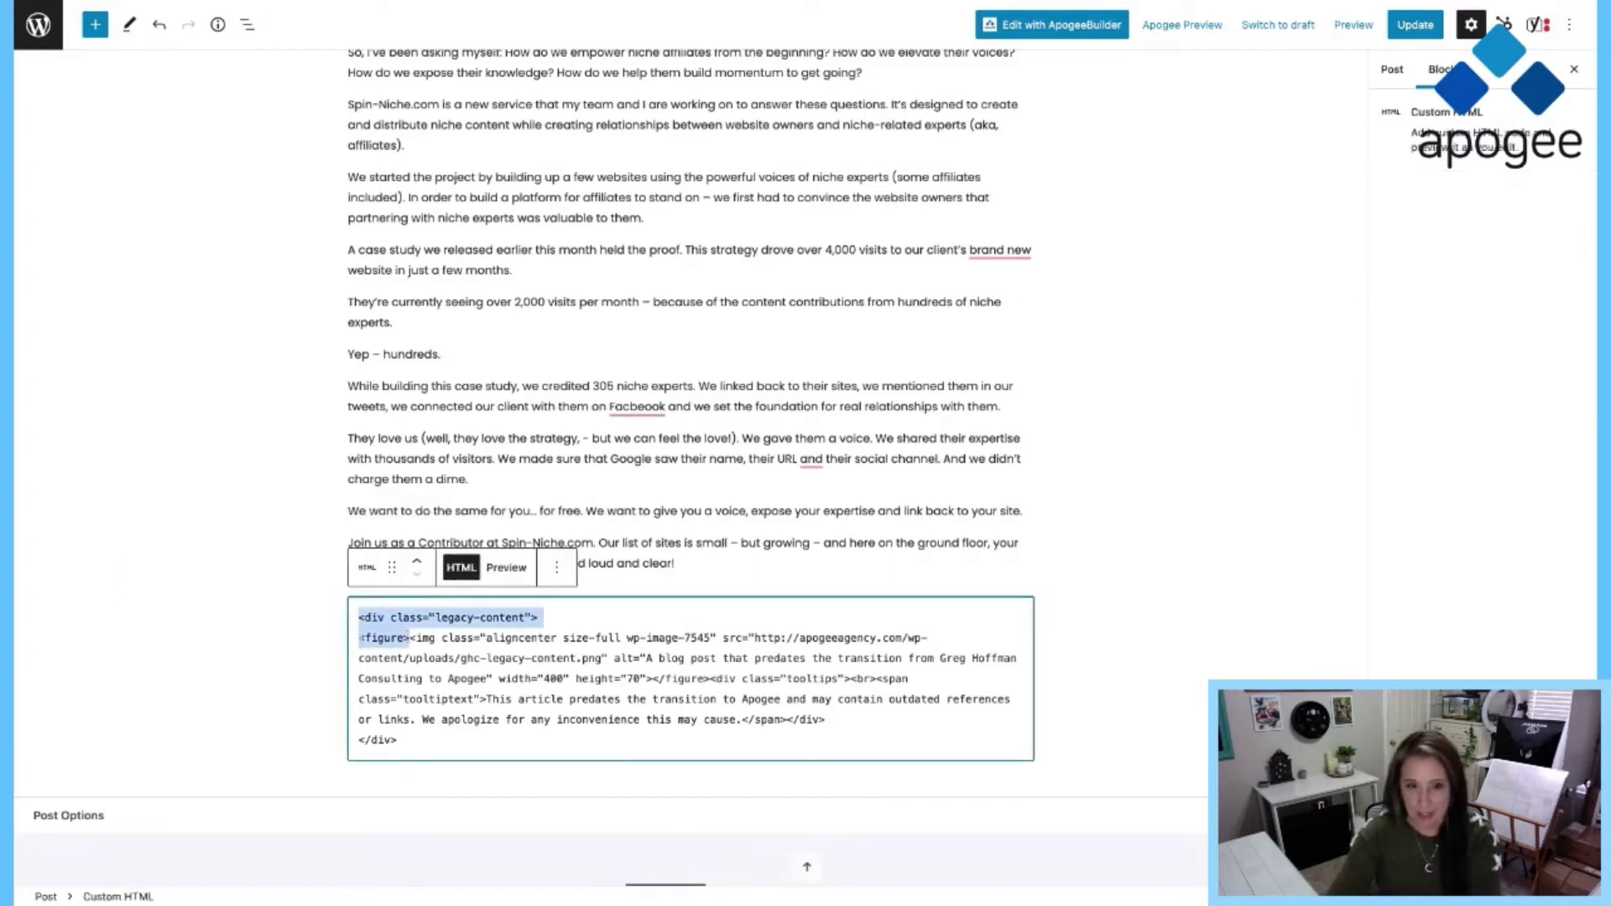
pyautogui.press('BackSpace')
pyautogui.moveTo(430, 718); pyautogui.dragTo(359, 720)
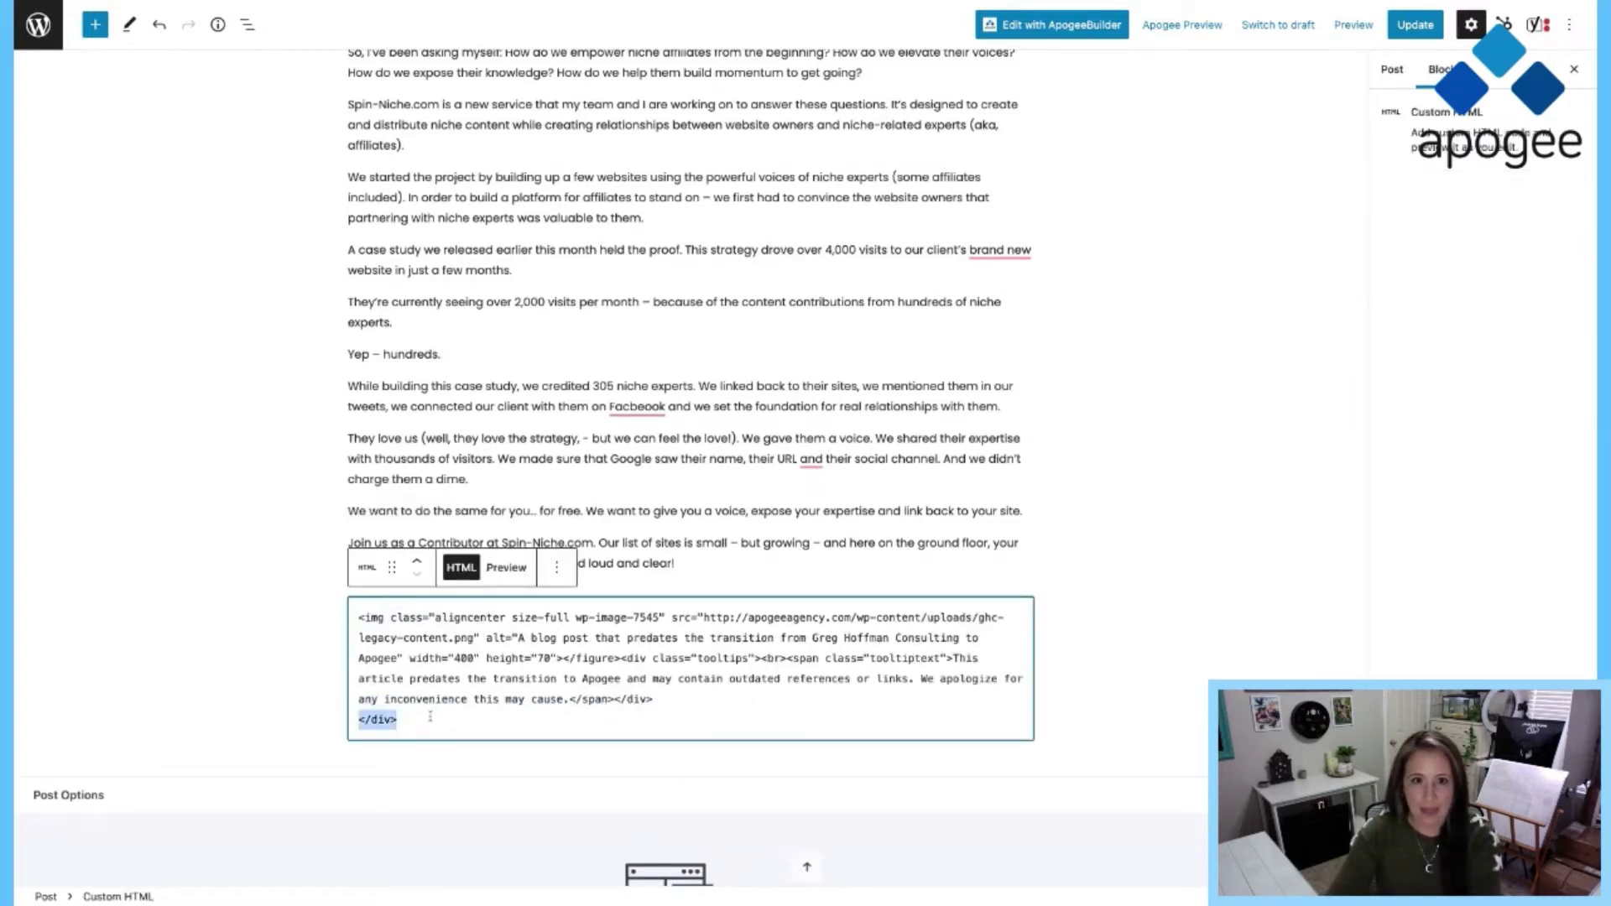
pyautogui.press('BackSpace')
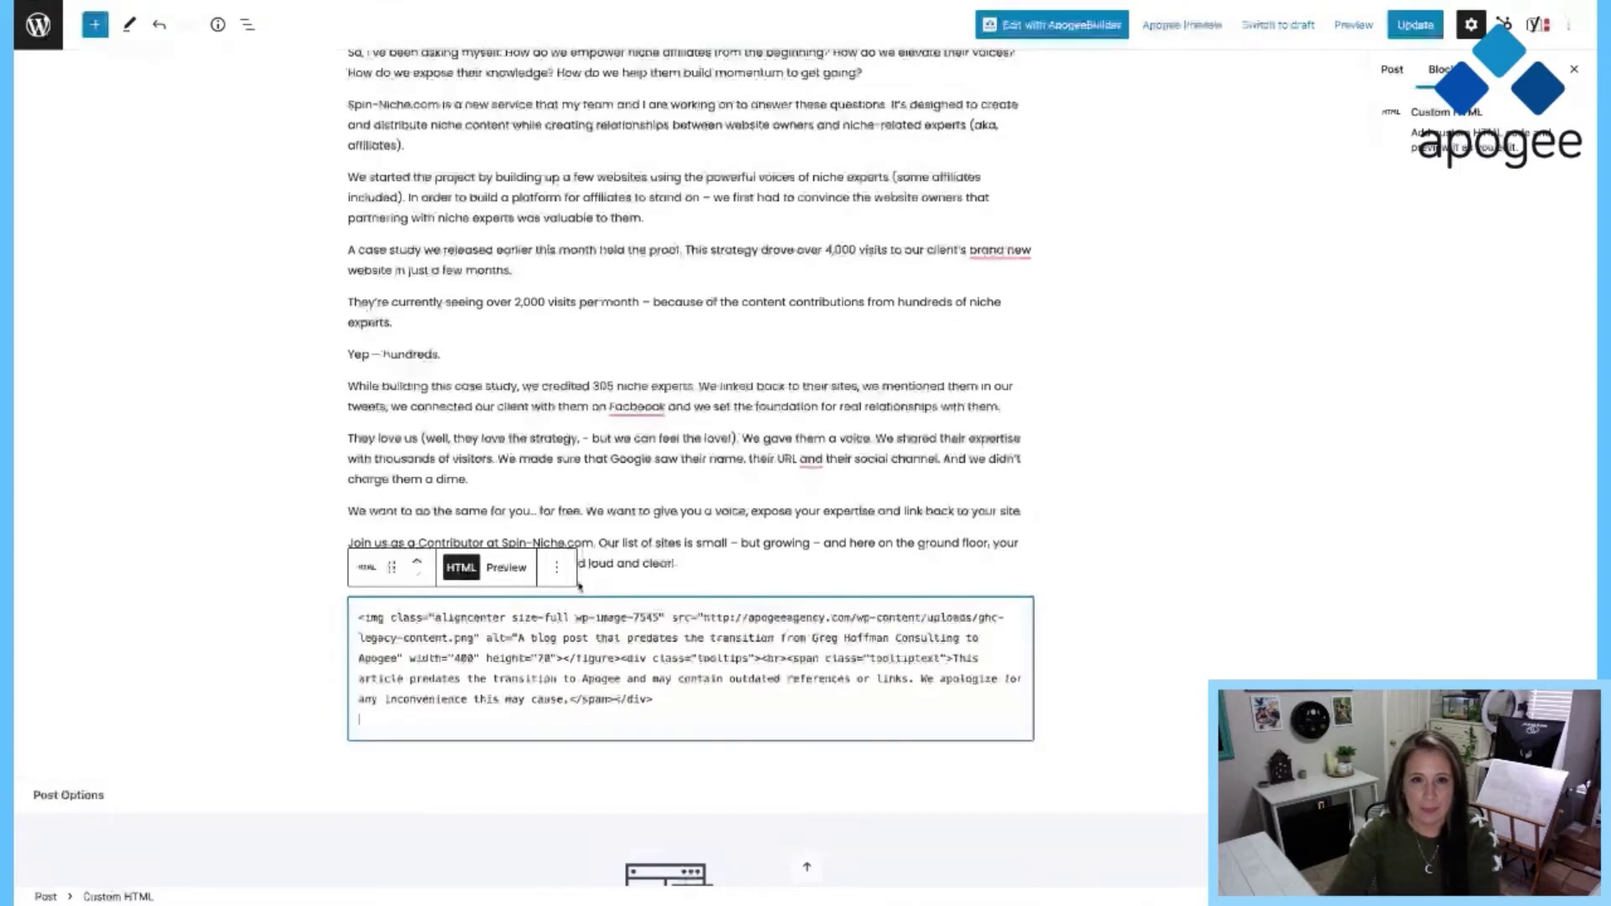
# - Preview the rendered output of the legacy content Custom HTML block
pyautogui.click(556, 569)
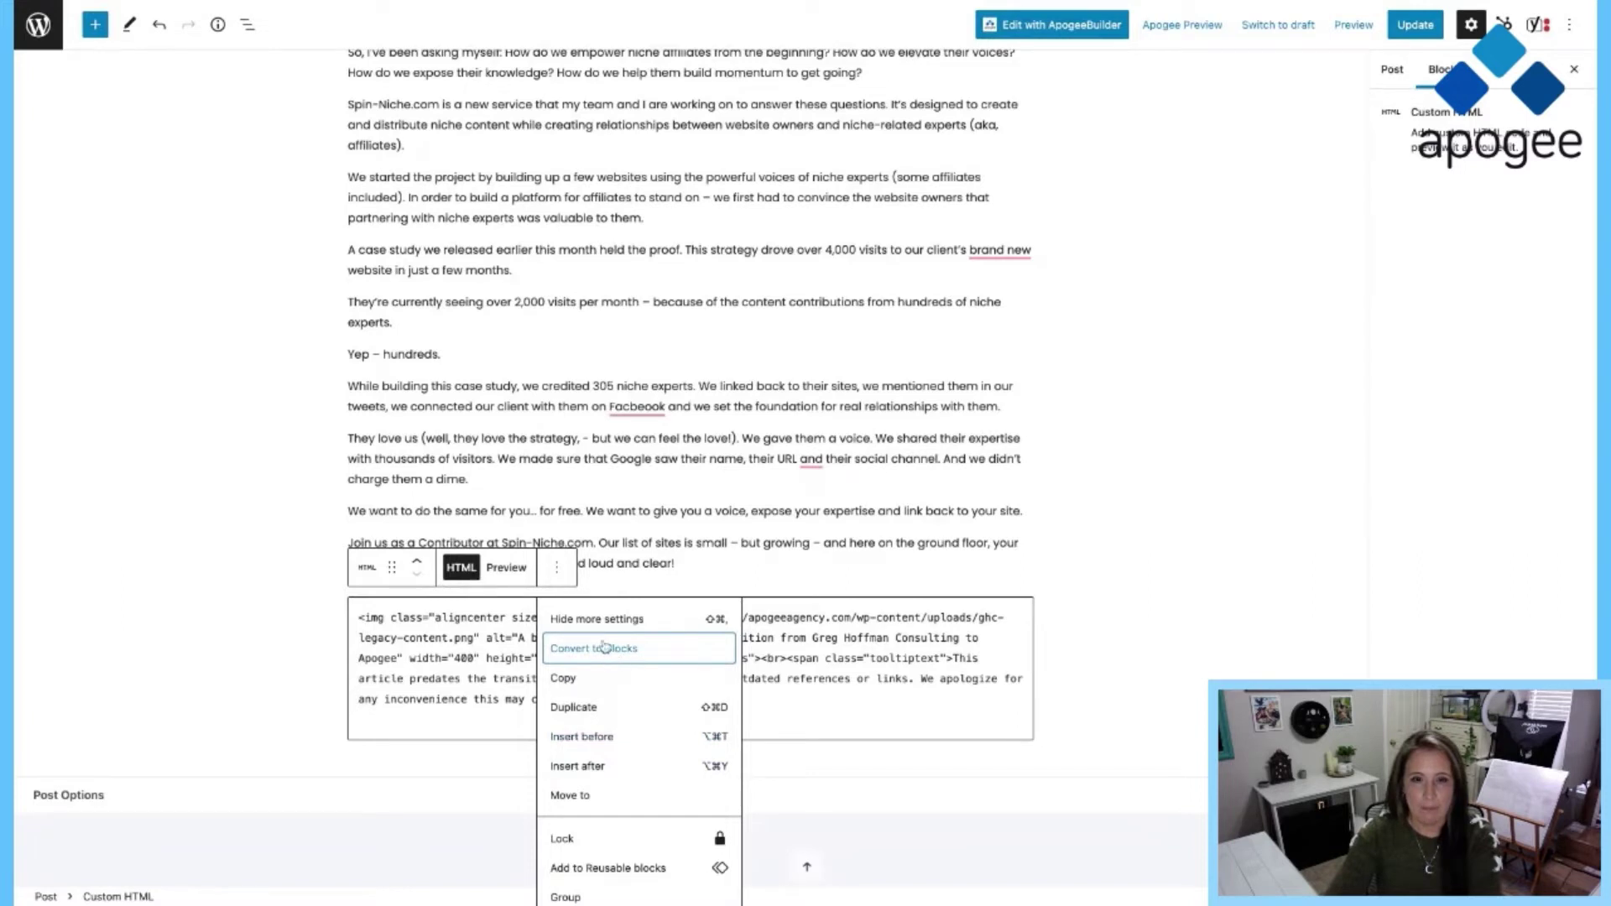
pyautogui.click(865, 640)
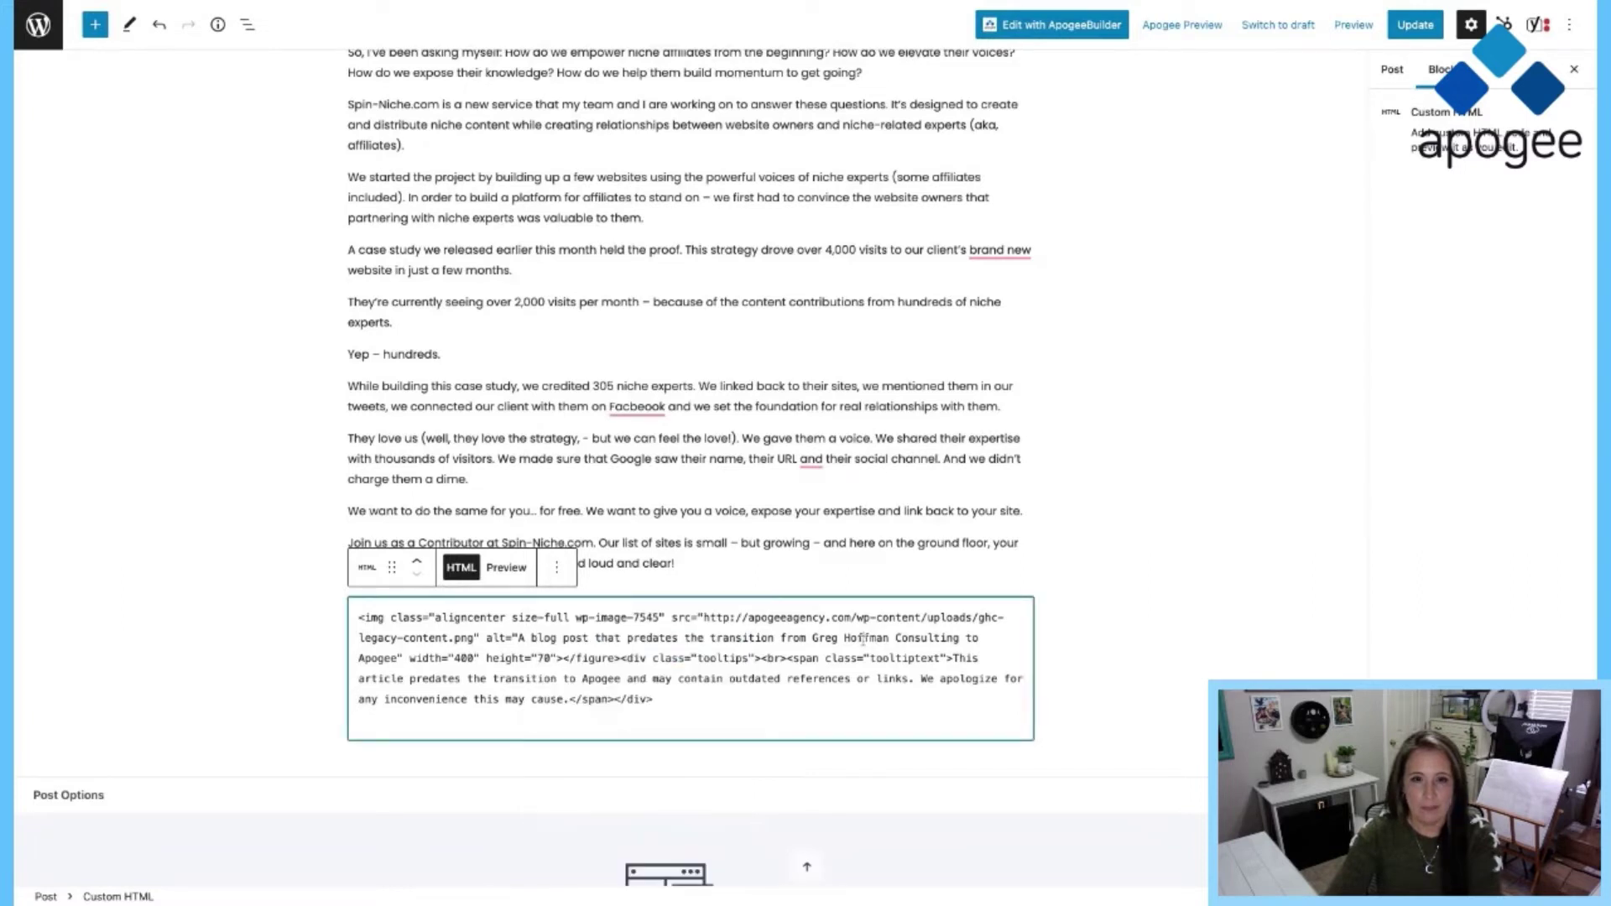
pyautogui.click(506, 568)
pyautogui.click(909, 545)
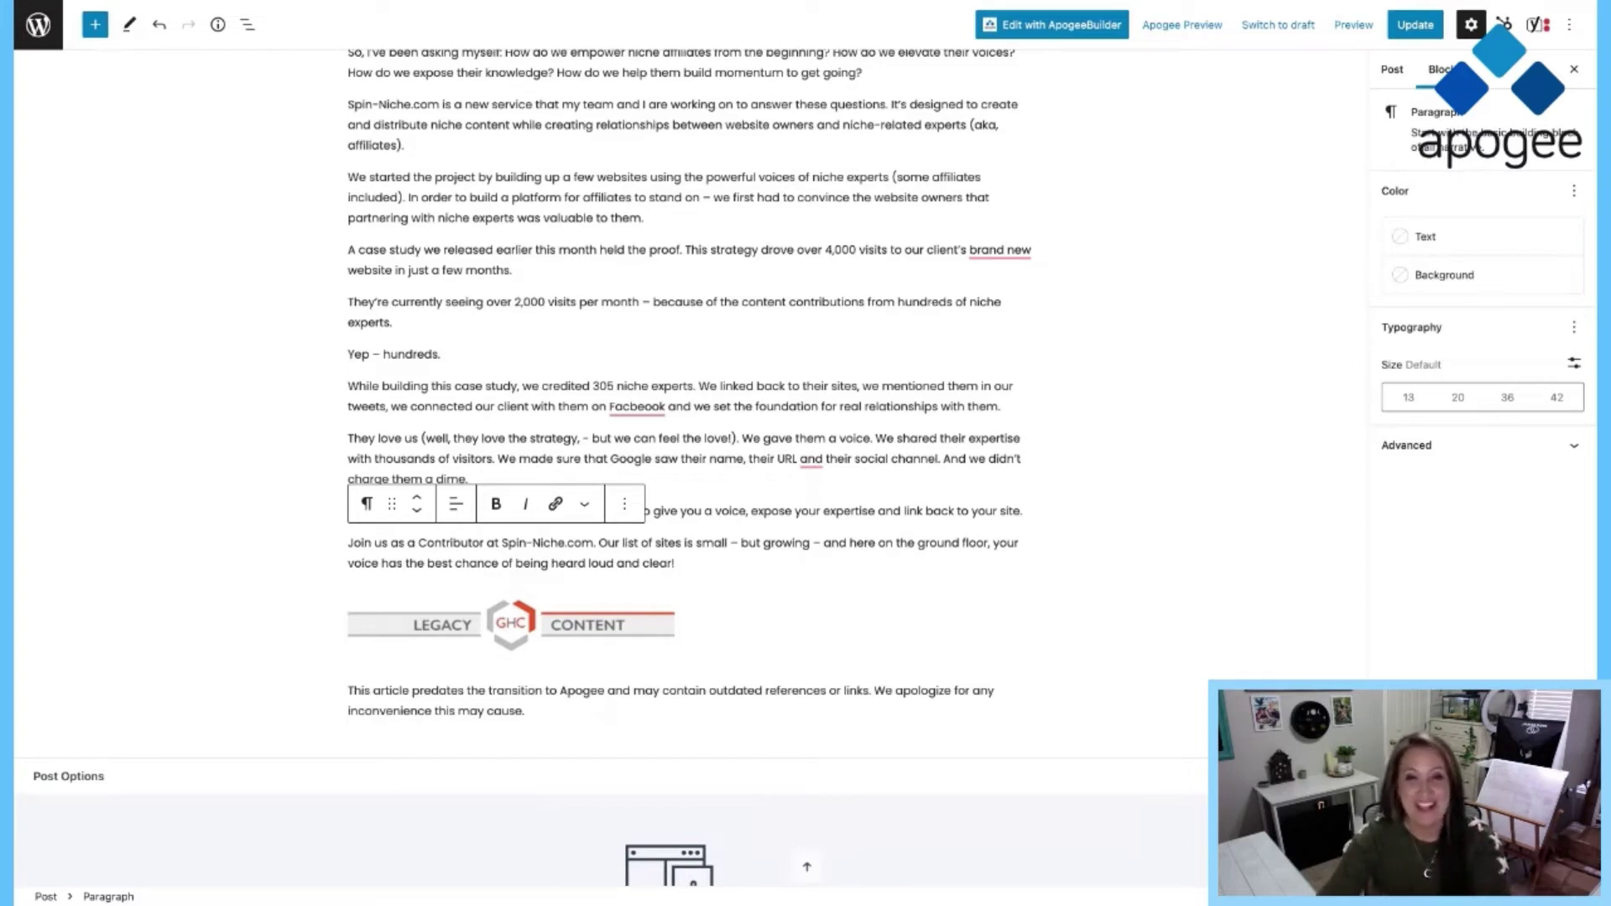
pyautogui.click(703, 624)
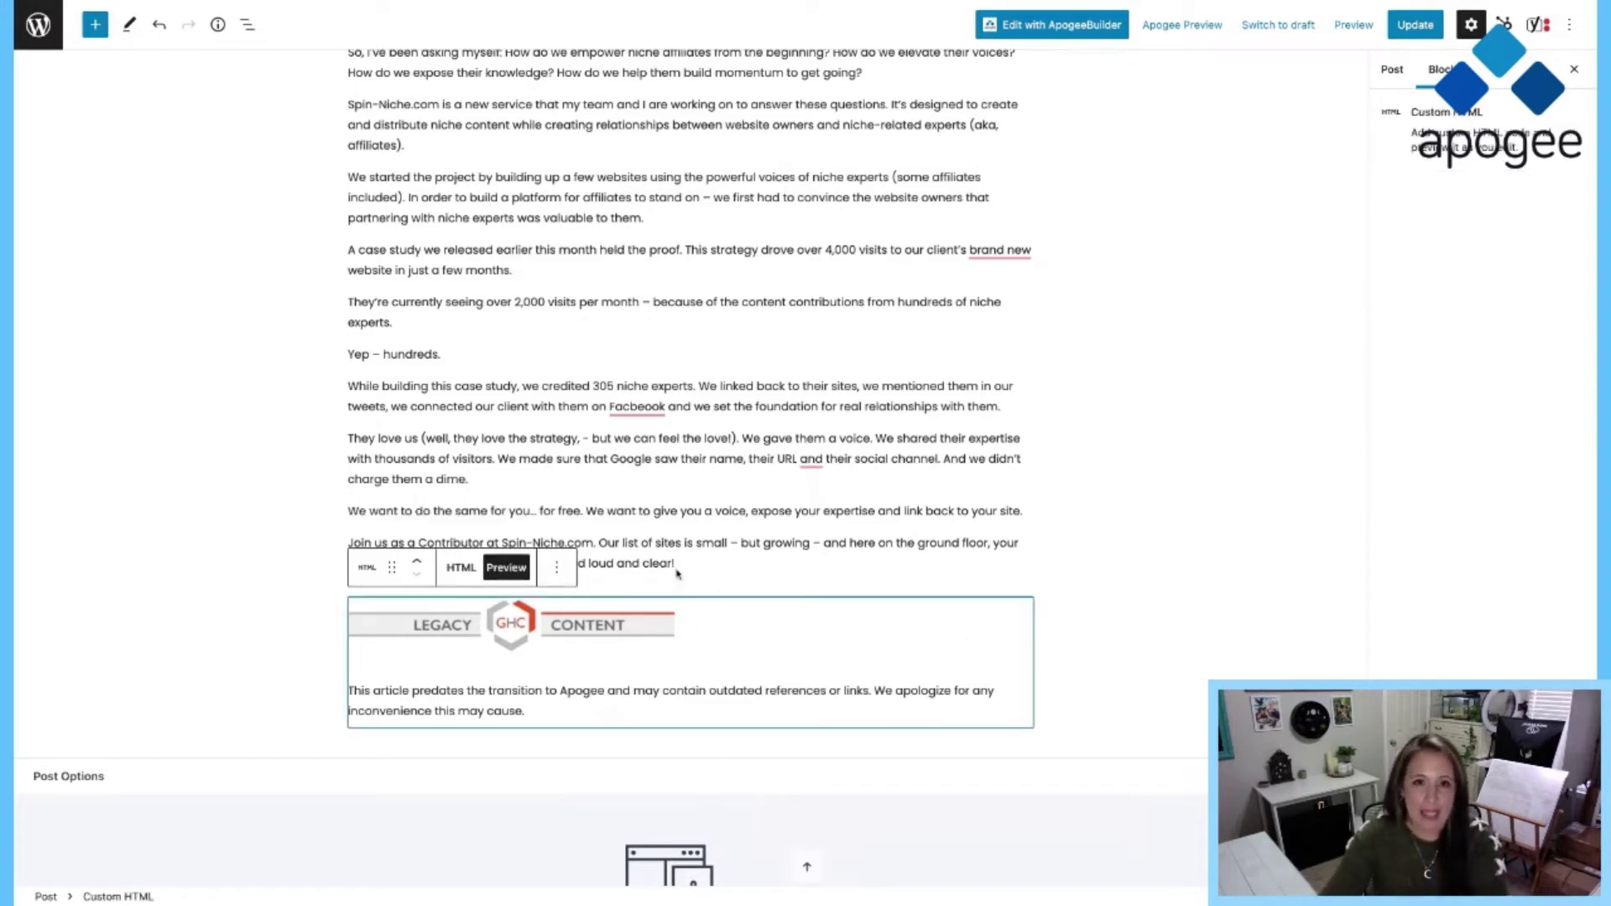
# - Insert an Image block directly below the point 2 paragraph about relationships
pyautogui.scroll(5, 680, 575)
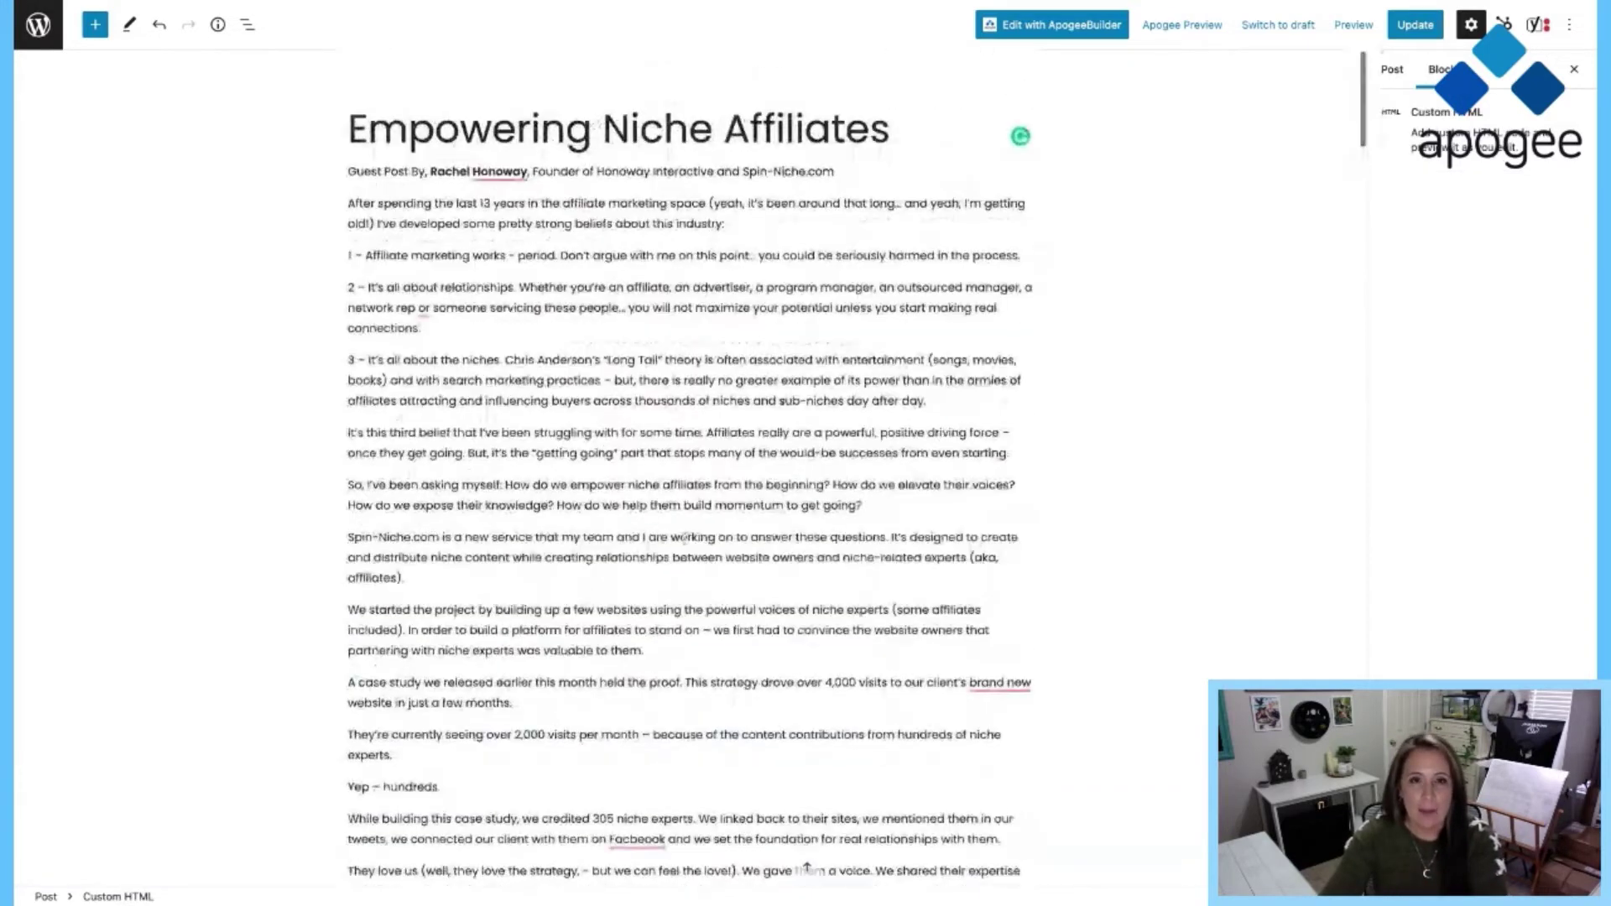
pyautogui.click(565, 256)
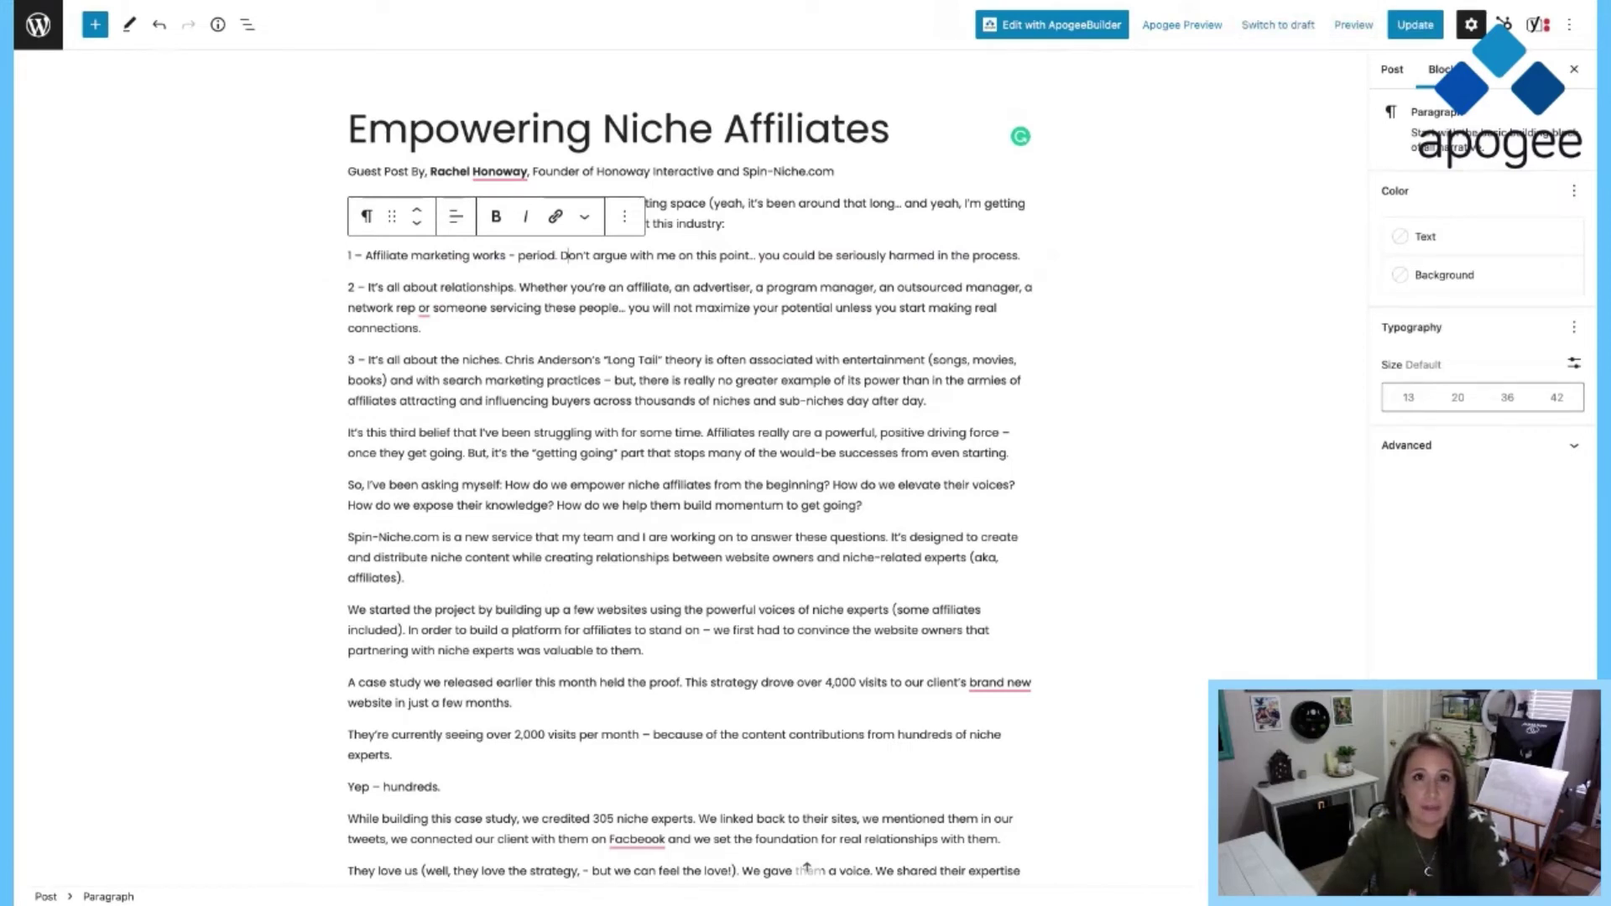
pyautogui.click(524, 325)
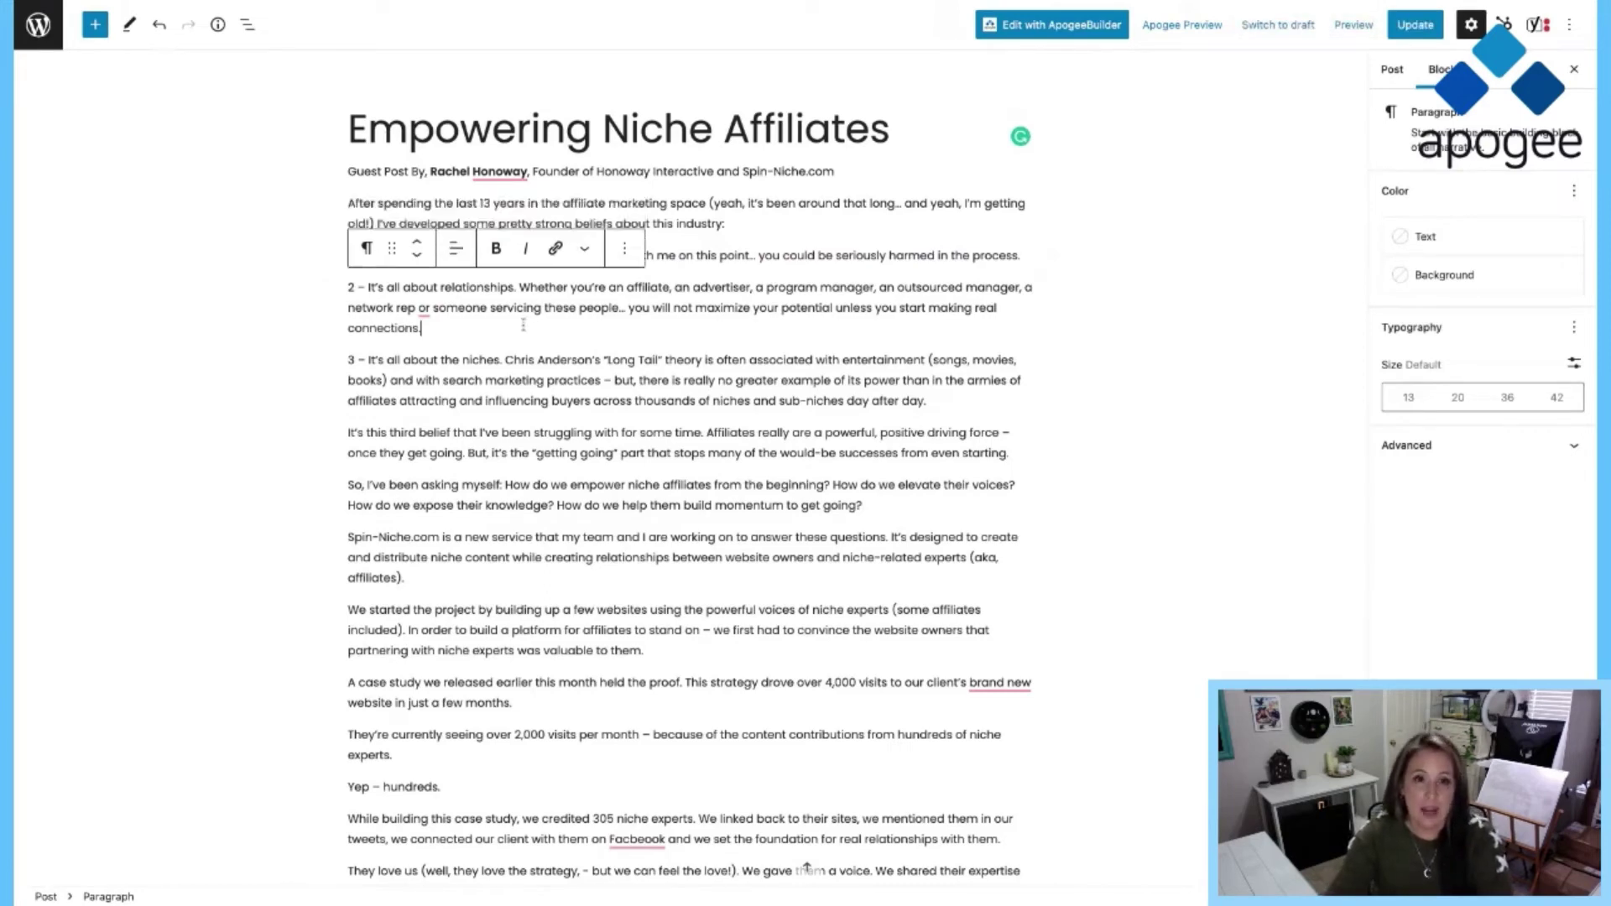
pyautogui.press('Return')
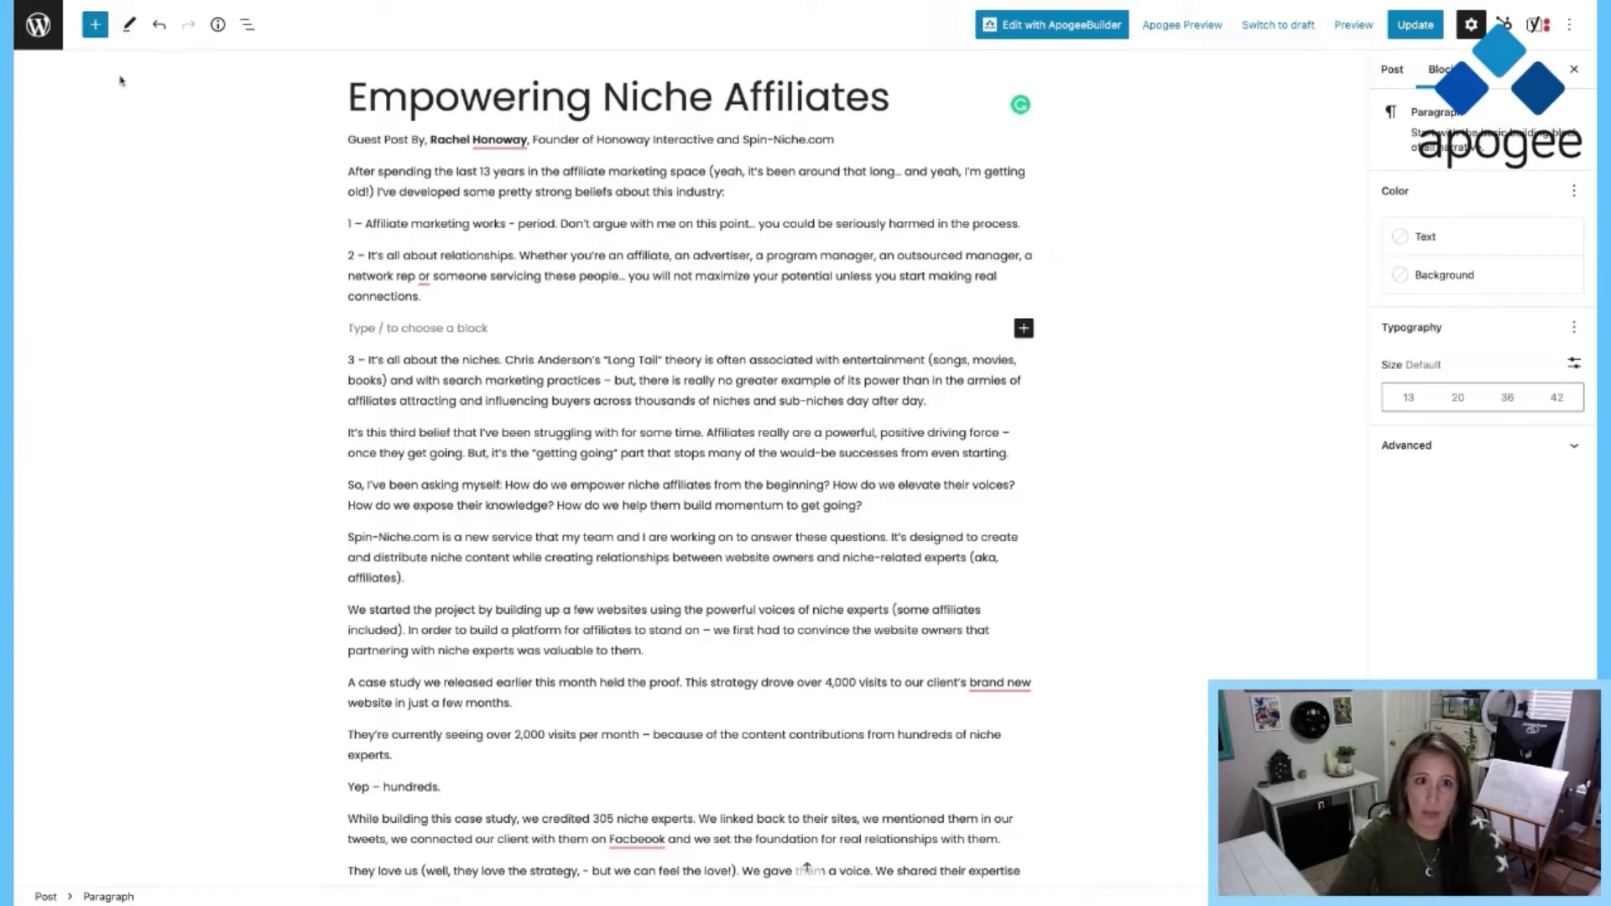
pyautogui.click(96, 25)
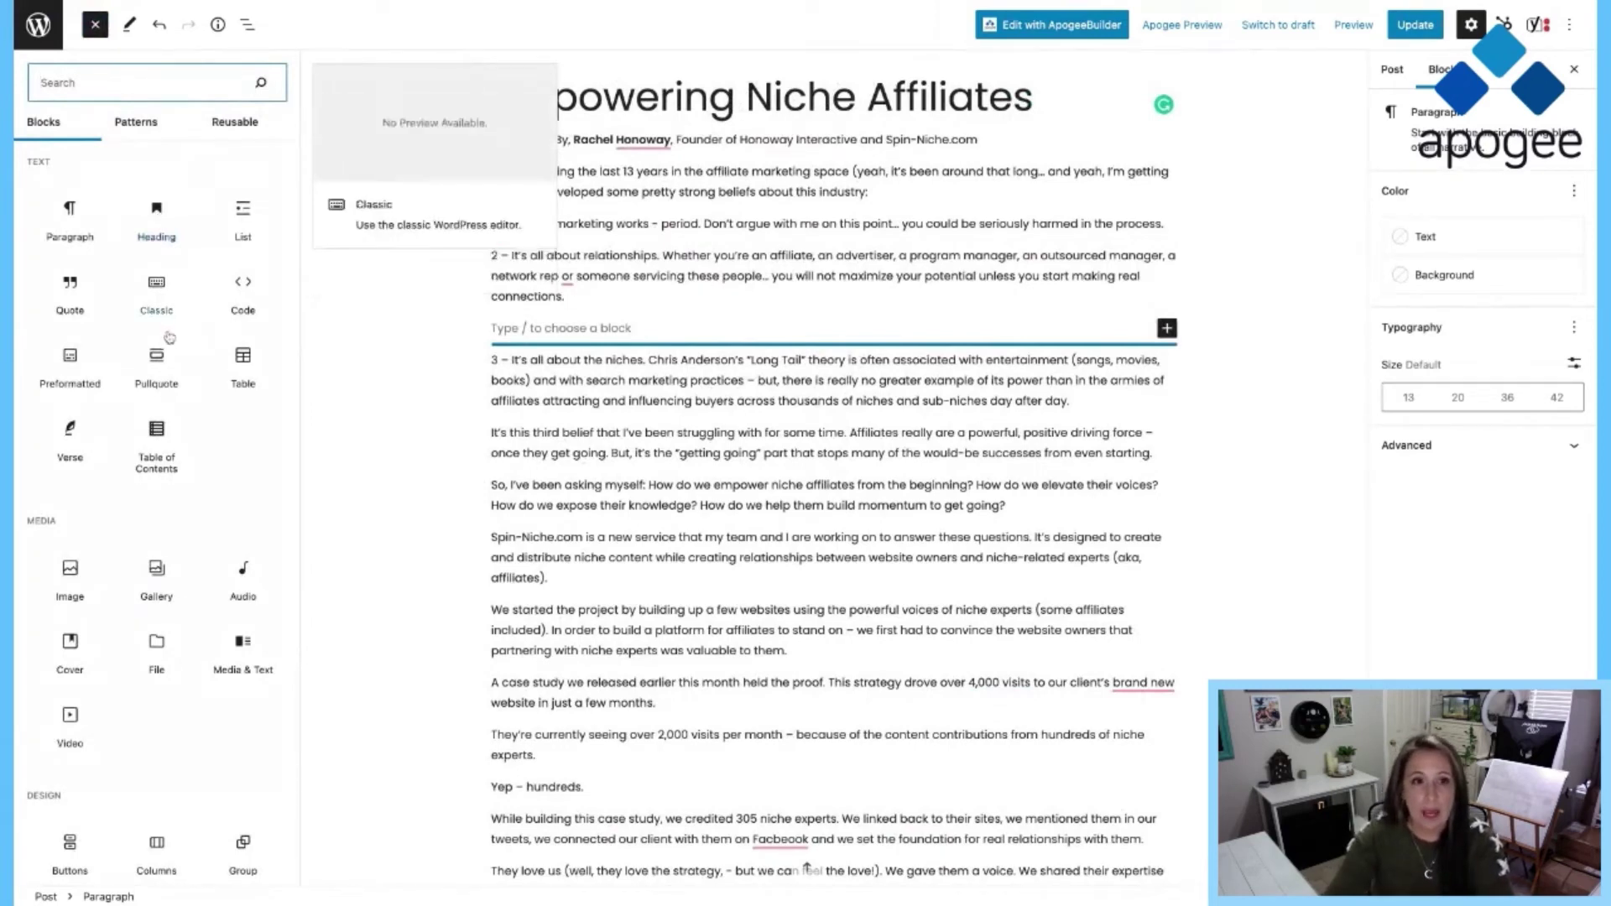
pyautogui.scroll(-1, 126, 420)
pyautogui.click(70, 481)
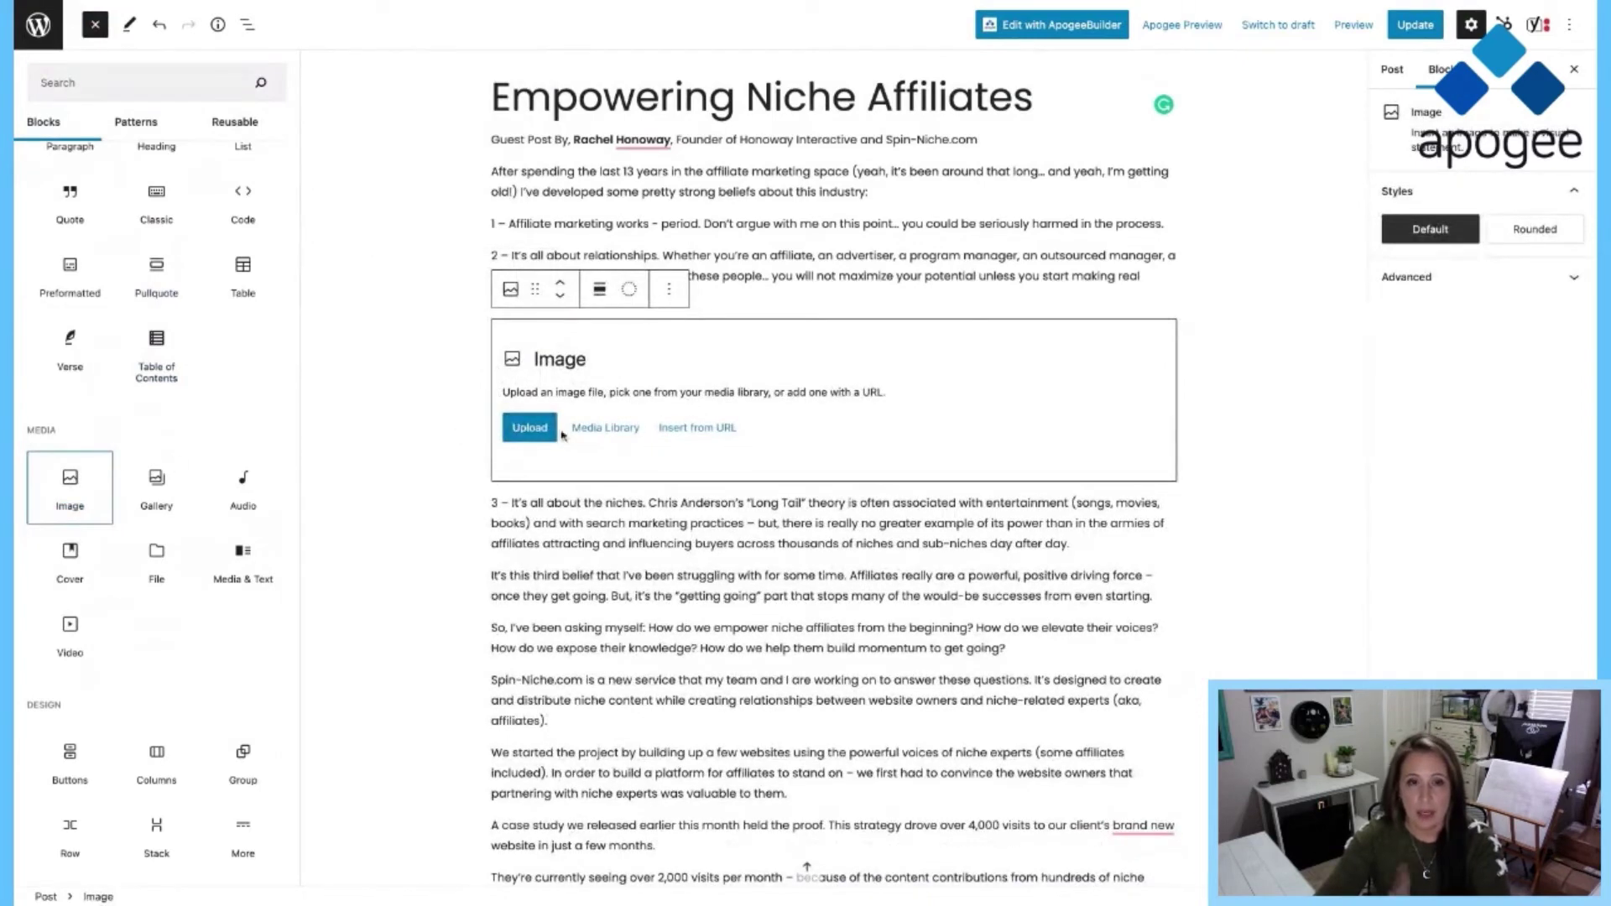
# - Fill the empty Image block with the $500 Cefaly Video Campaign picture from the media library
pyautogui.click(600, 428)
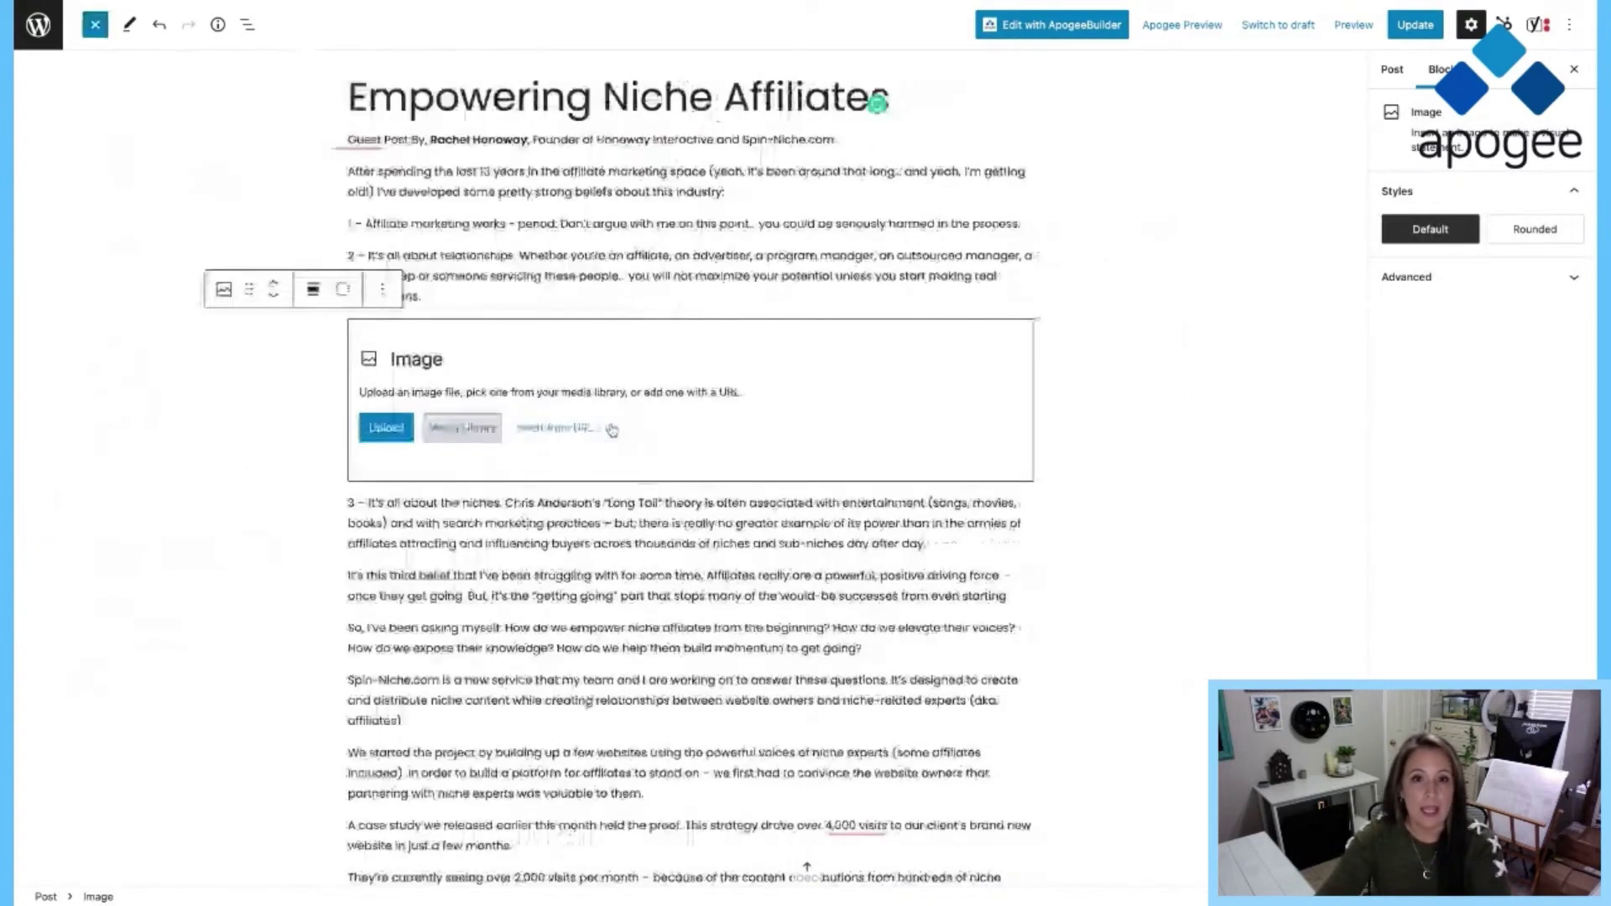
pyautogui.click(466, 429)
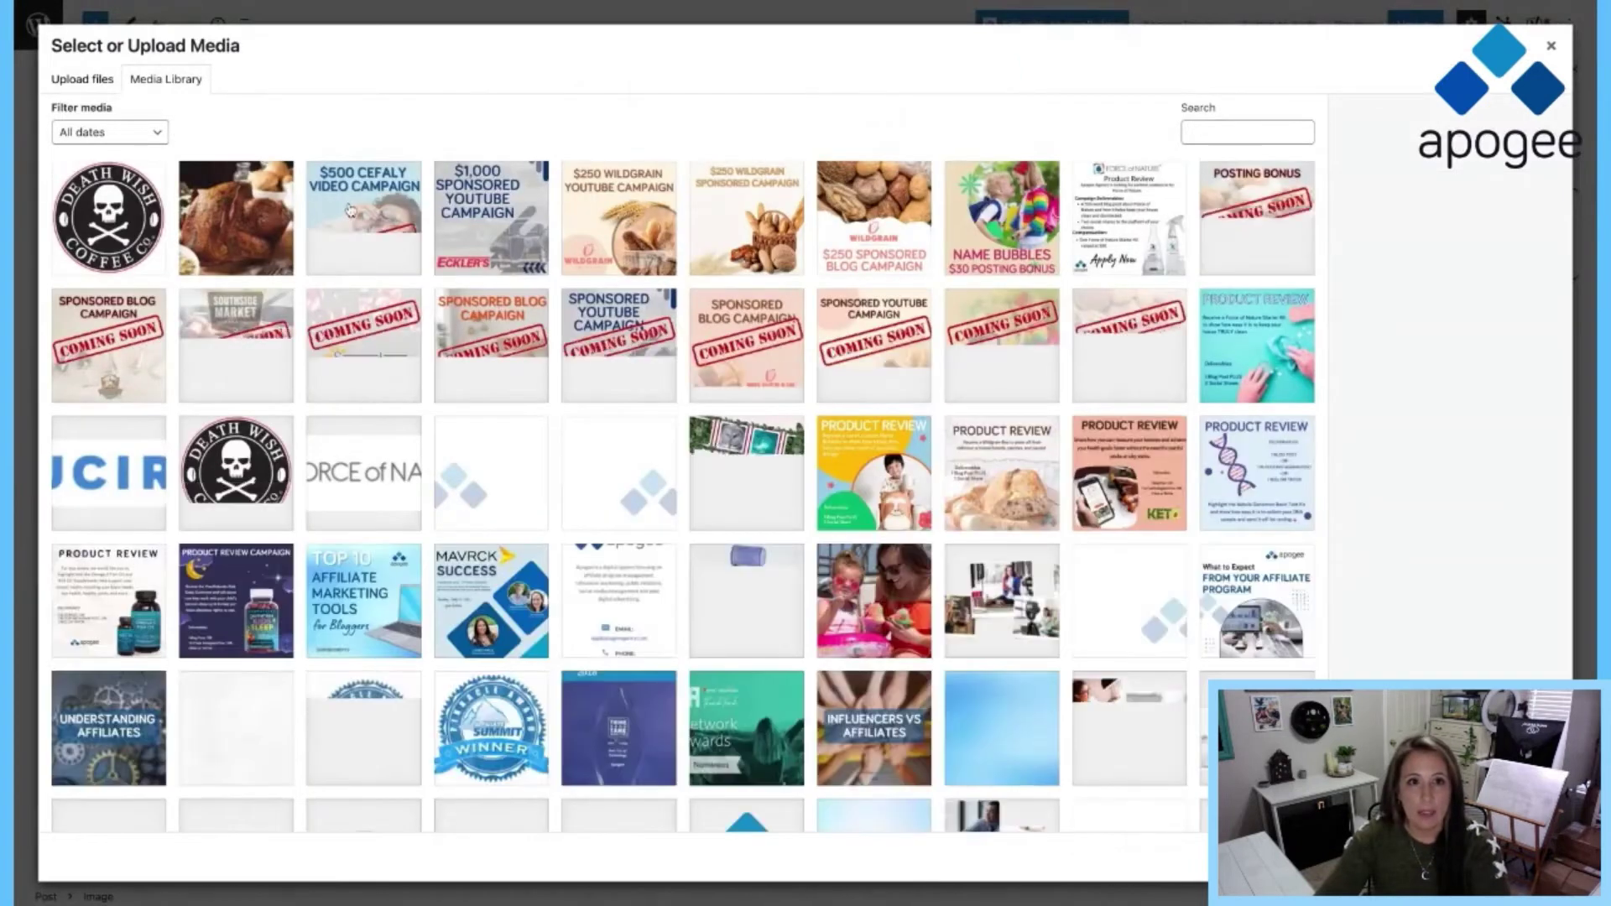
pyautogui.click(350, 210)
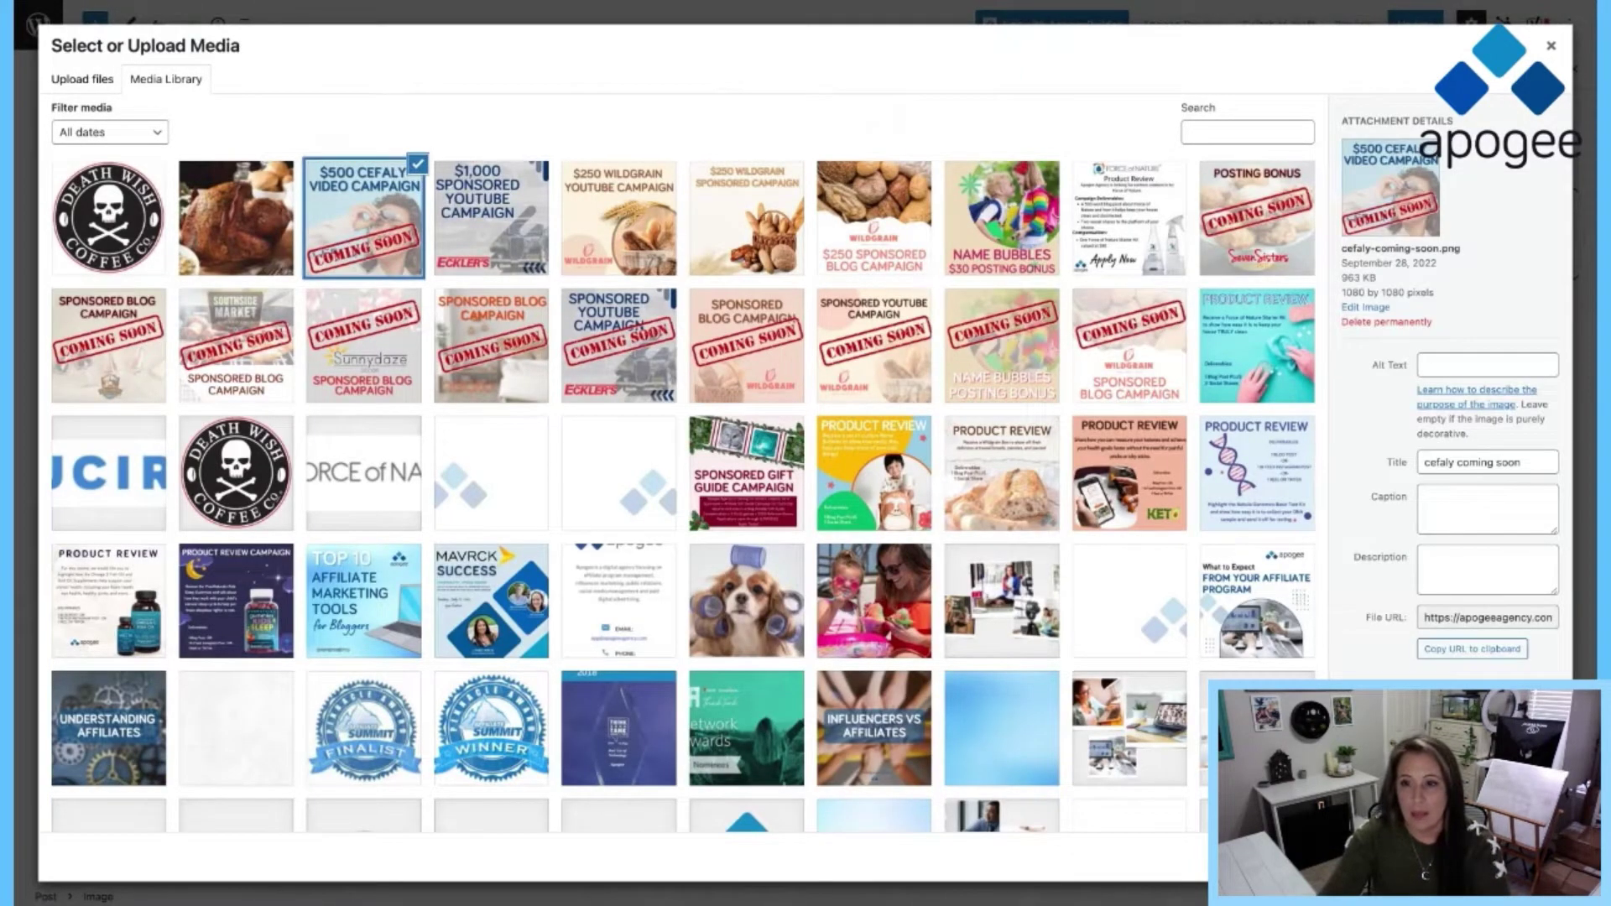
pyautogui.click(1519, 857)
pyautogui.scroll(10, 1163, 668)
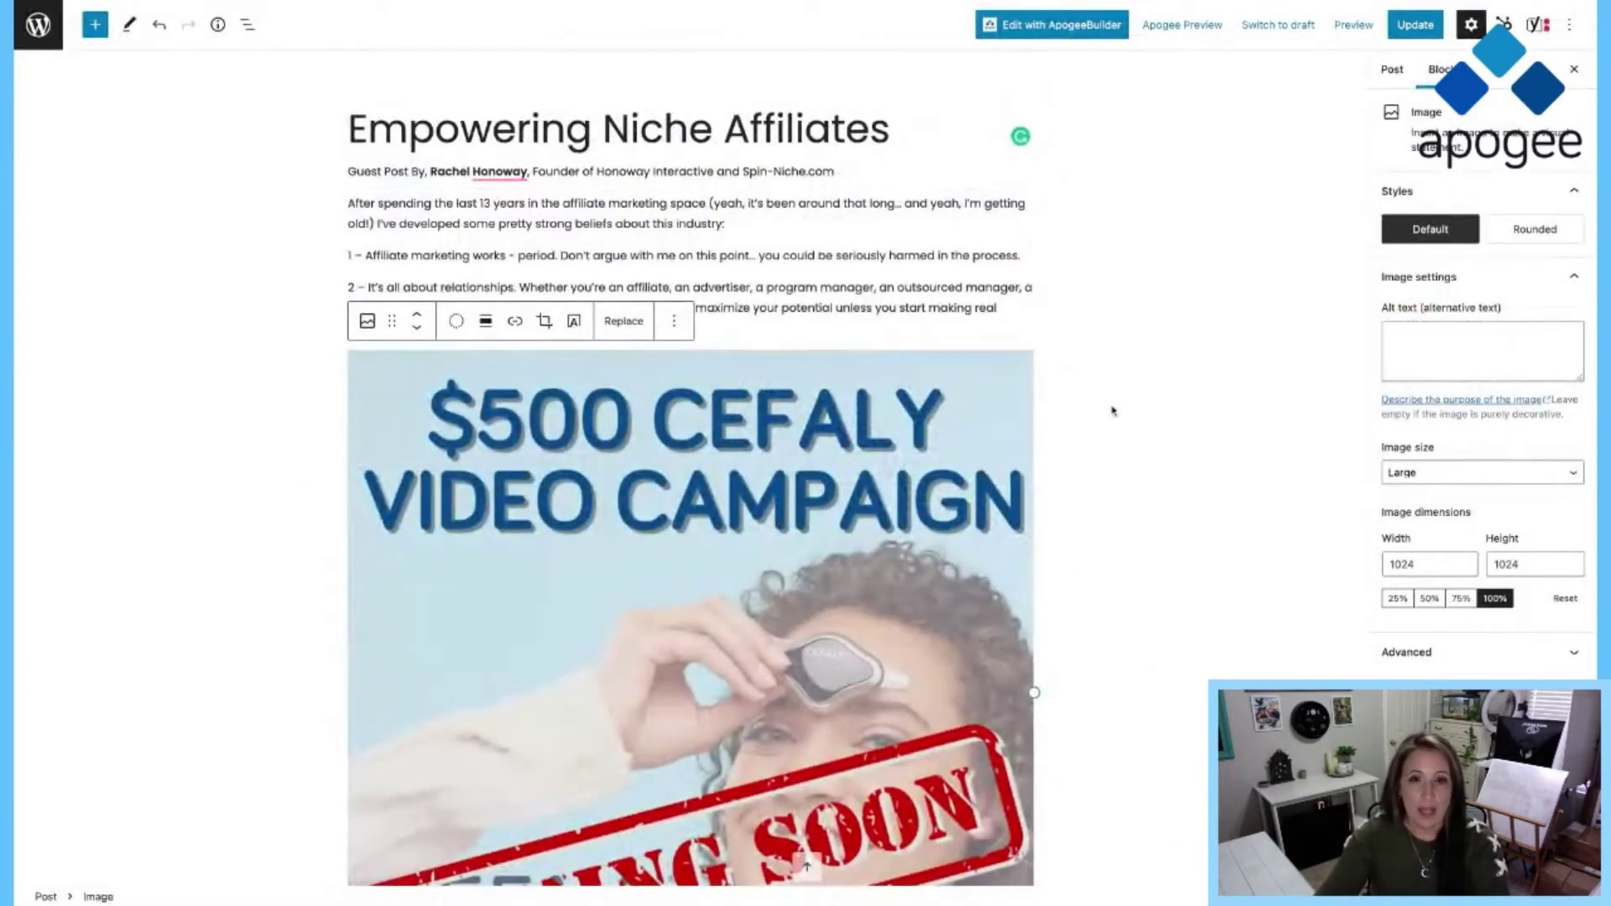
# - Move the image above the point 2 paragraph and back below it
pyautogui.click(419, 317)
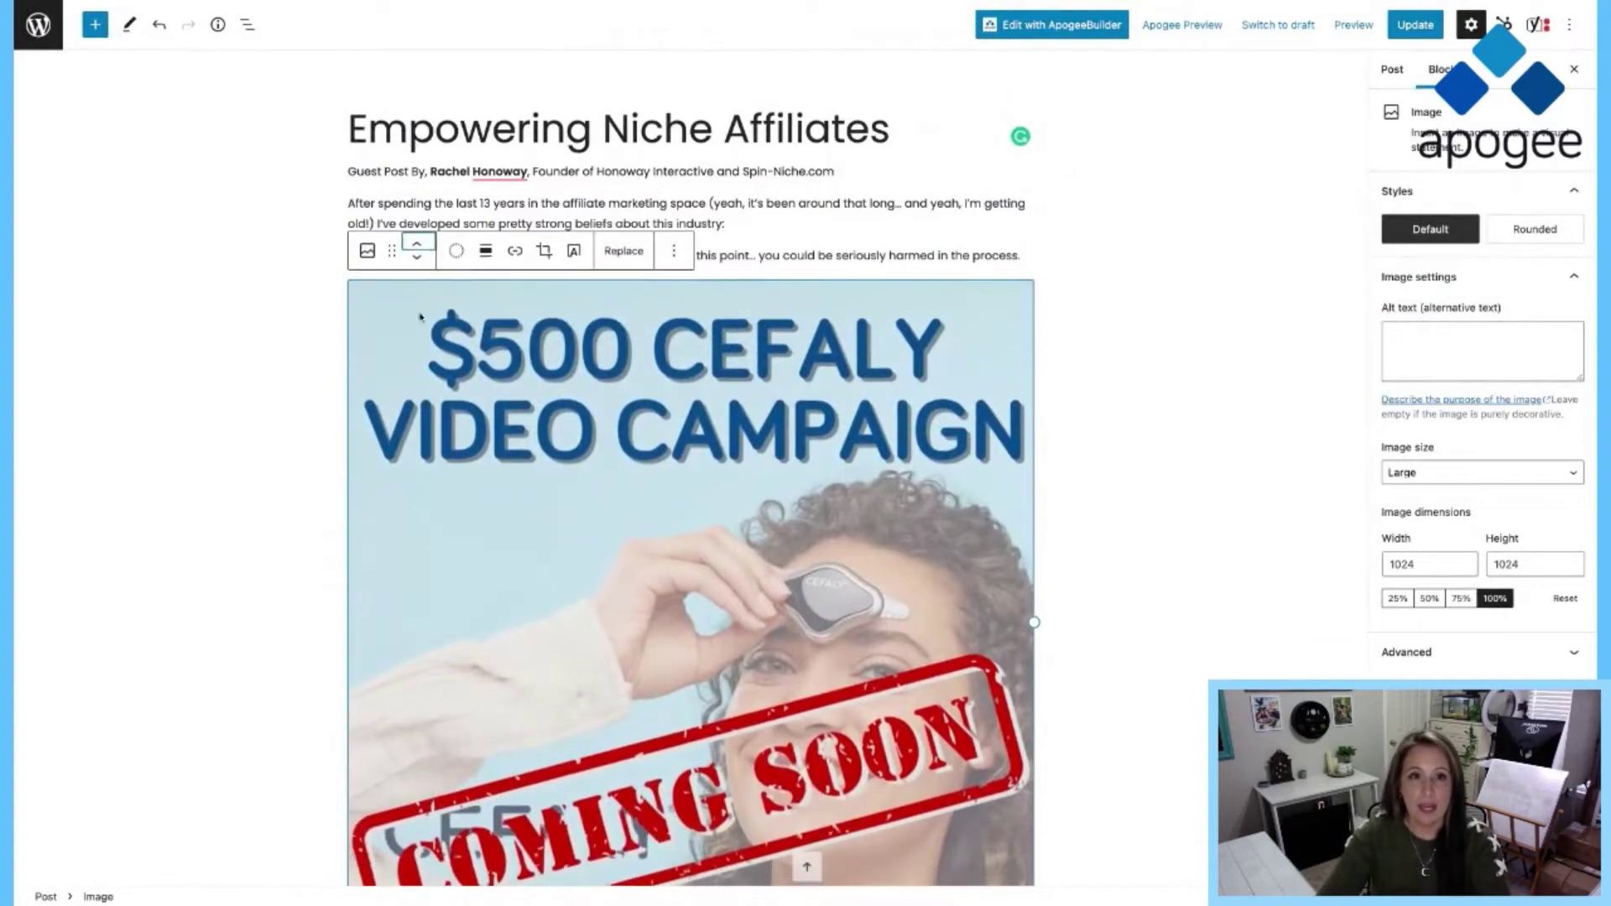
pyautogui.click(417, 252)
pyautogui.click(418, 241)
pyautogui.click(417, 253)
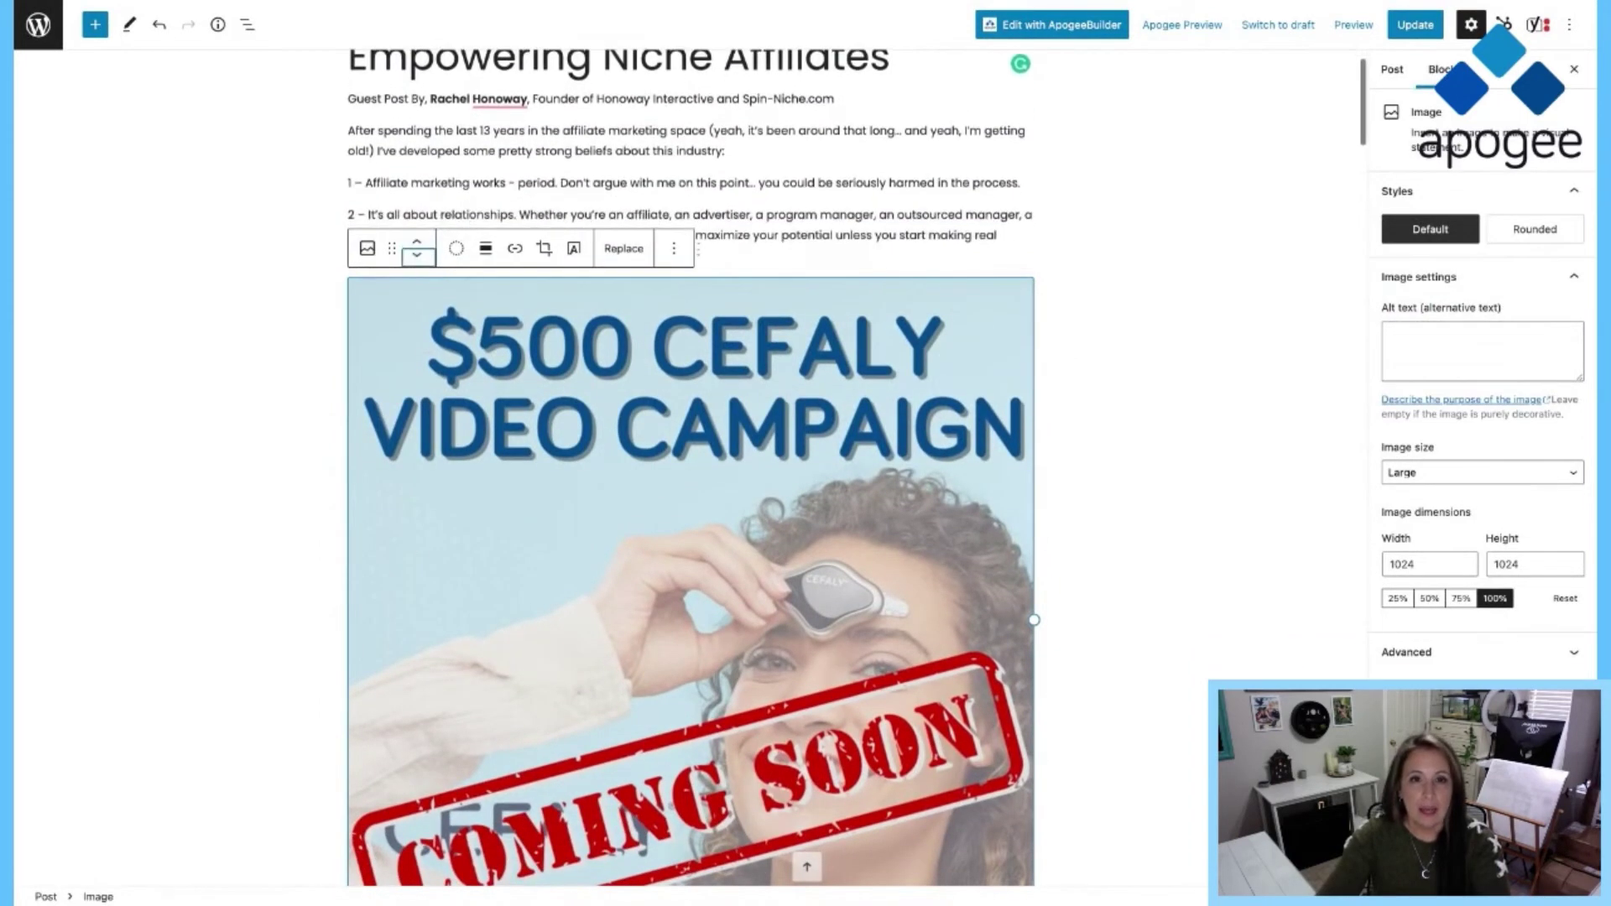
# - Replace the Cefaly picture with the Eckler's $1,000 Sponsored YouTube Campaign image from the media library
pyautogui.click(646, 250)
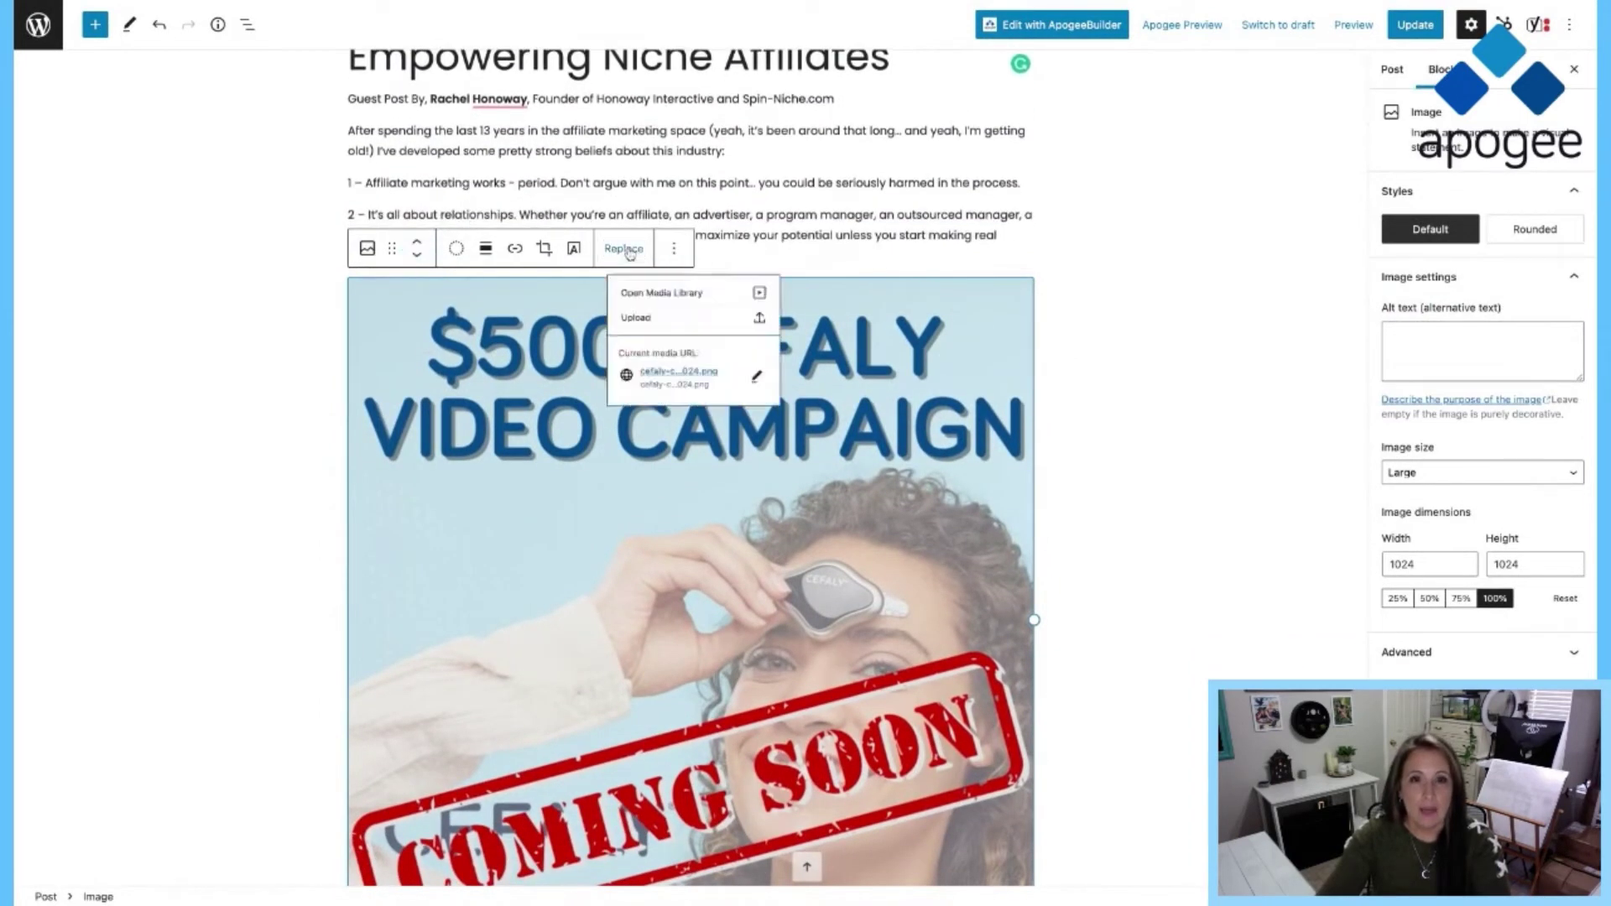
pyautogui.click(654, 302)
pyautogui.click(487, 215)
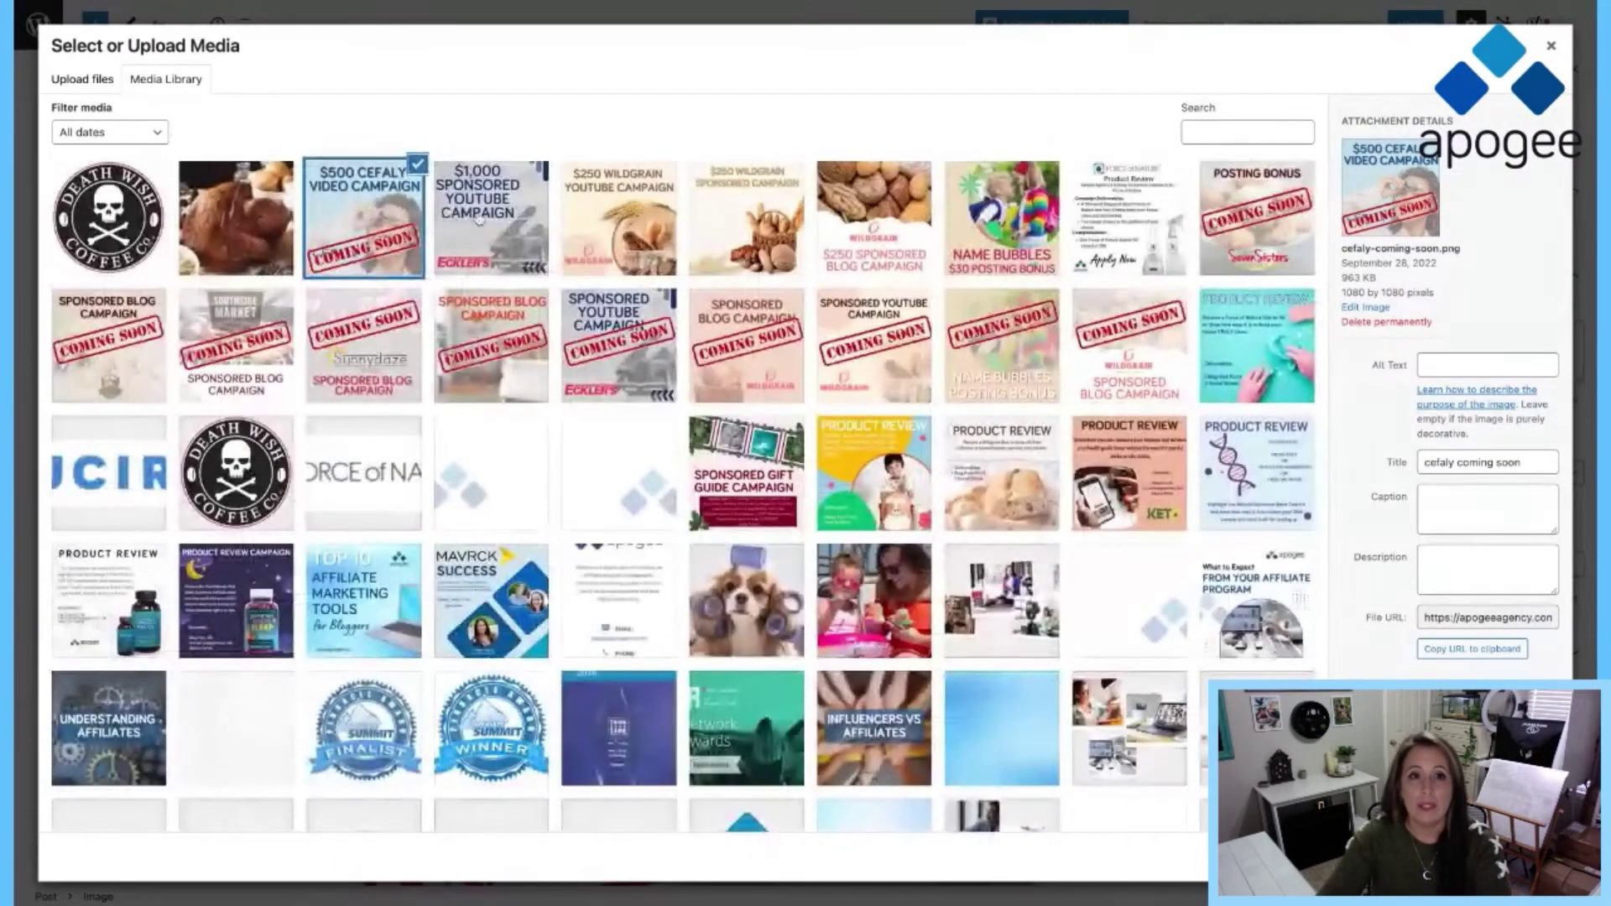
pyautogui.press('Return')
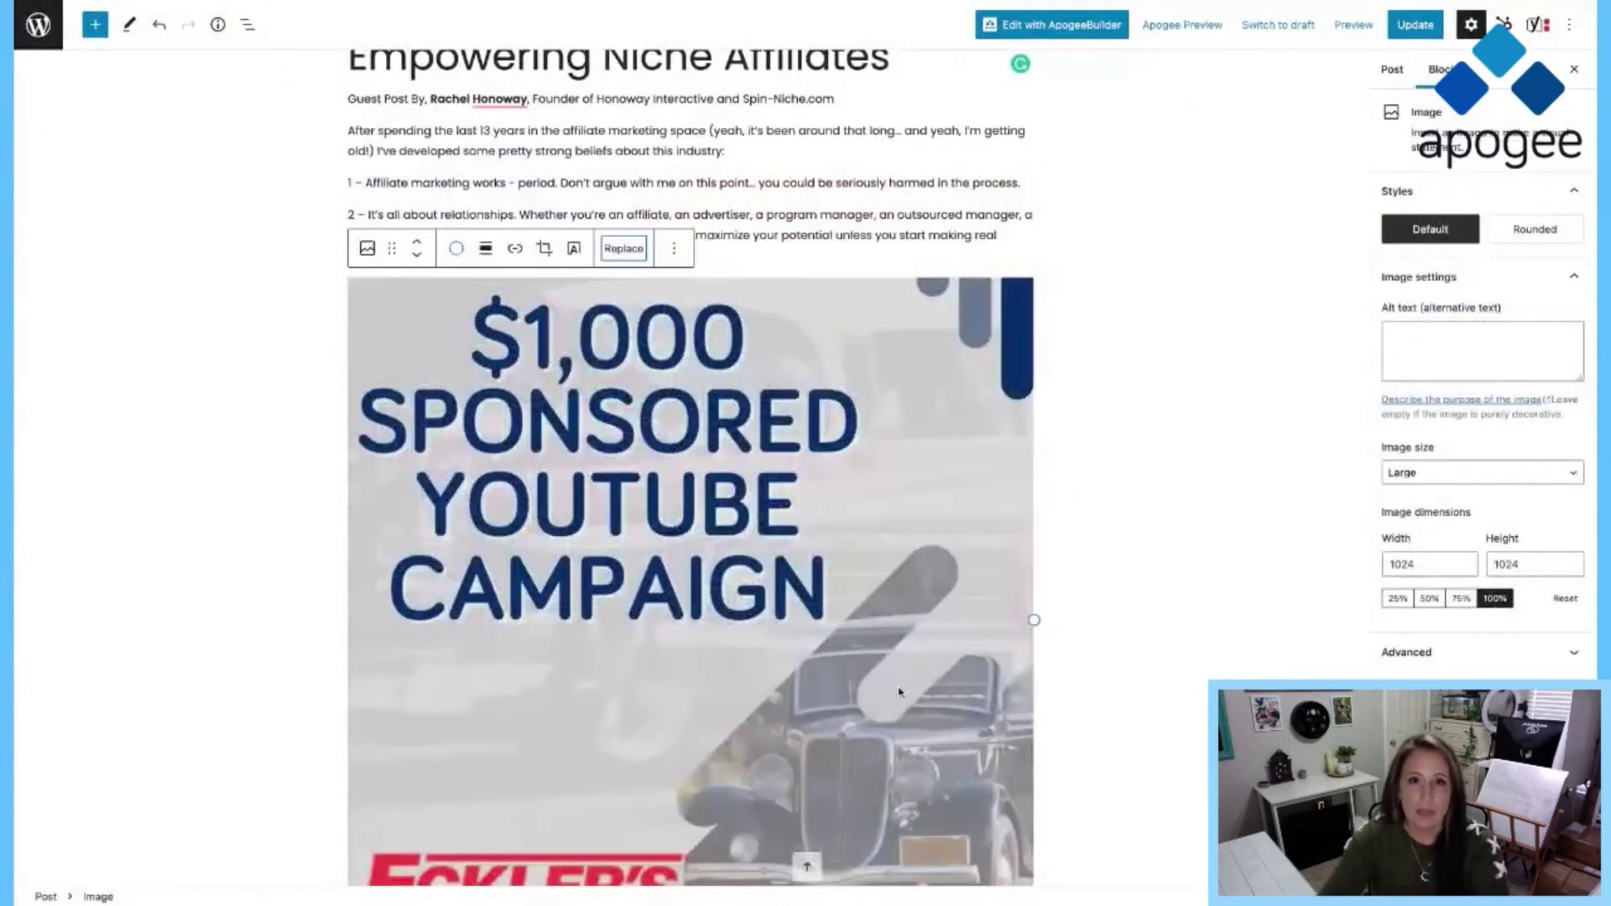
# - Align the Eckler's image left and shrink it to about 367 by 367 pixels so the text wraps around it
pyautogui.click(487, 250)
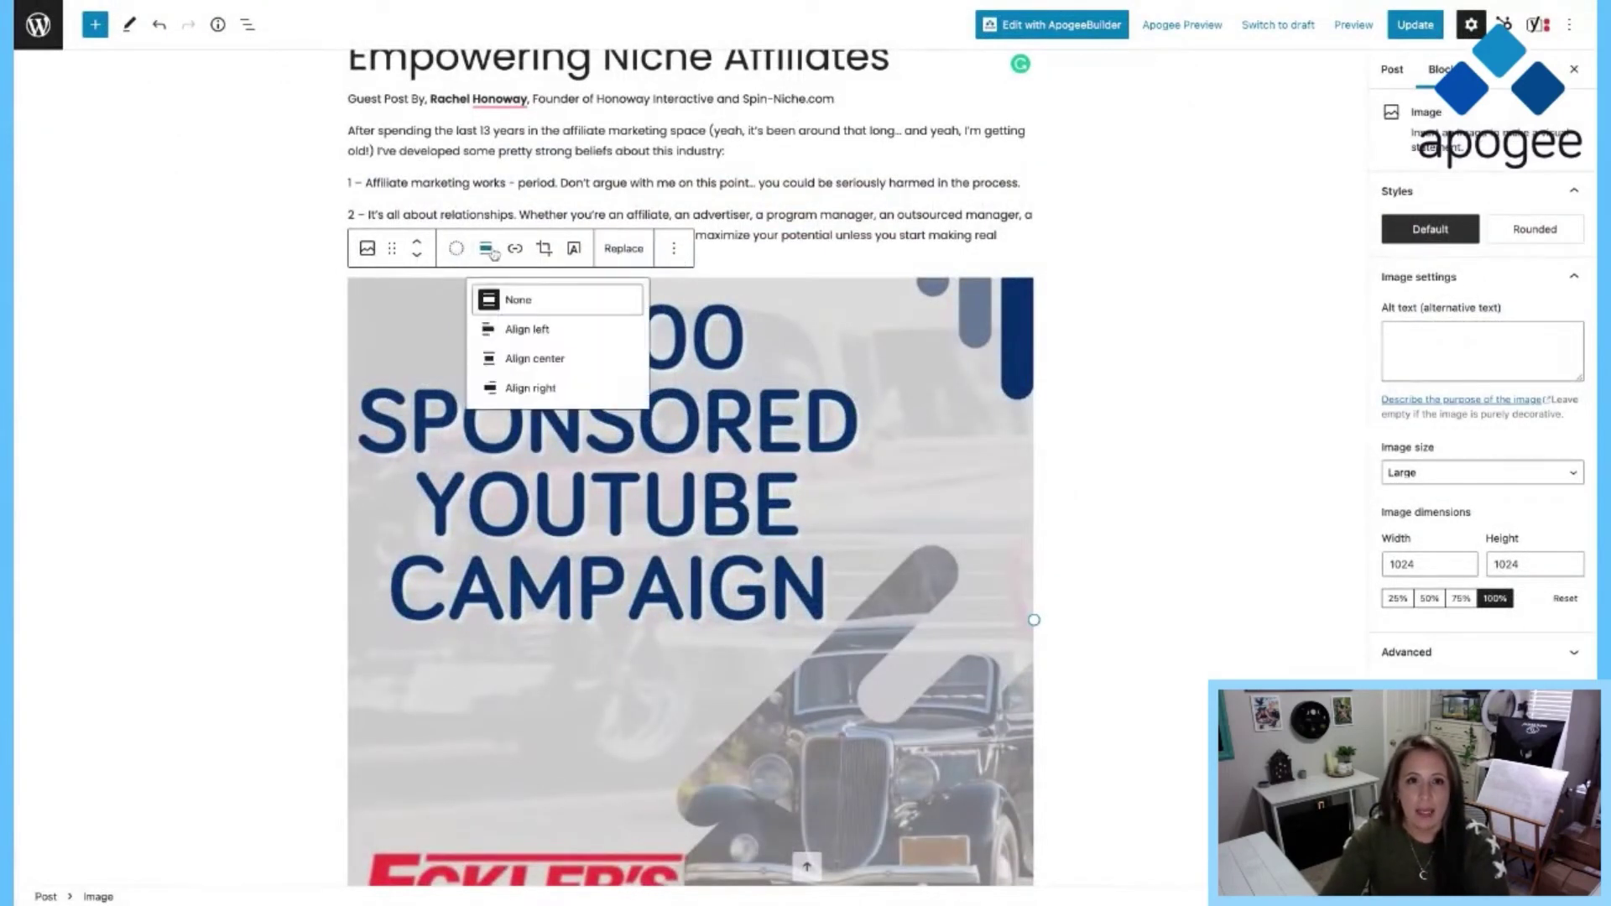
pyautogui.click(496, 329)
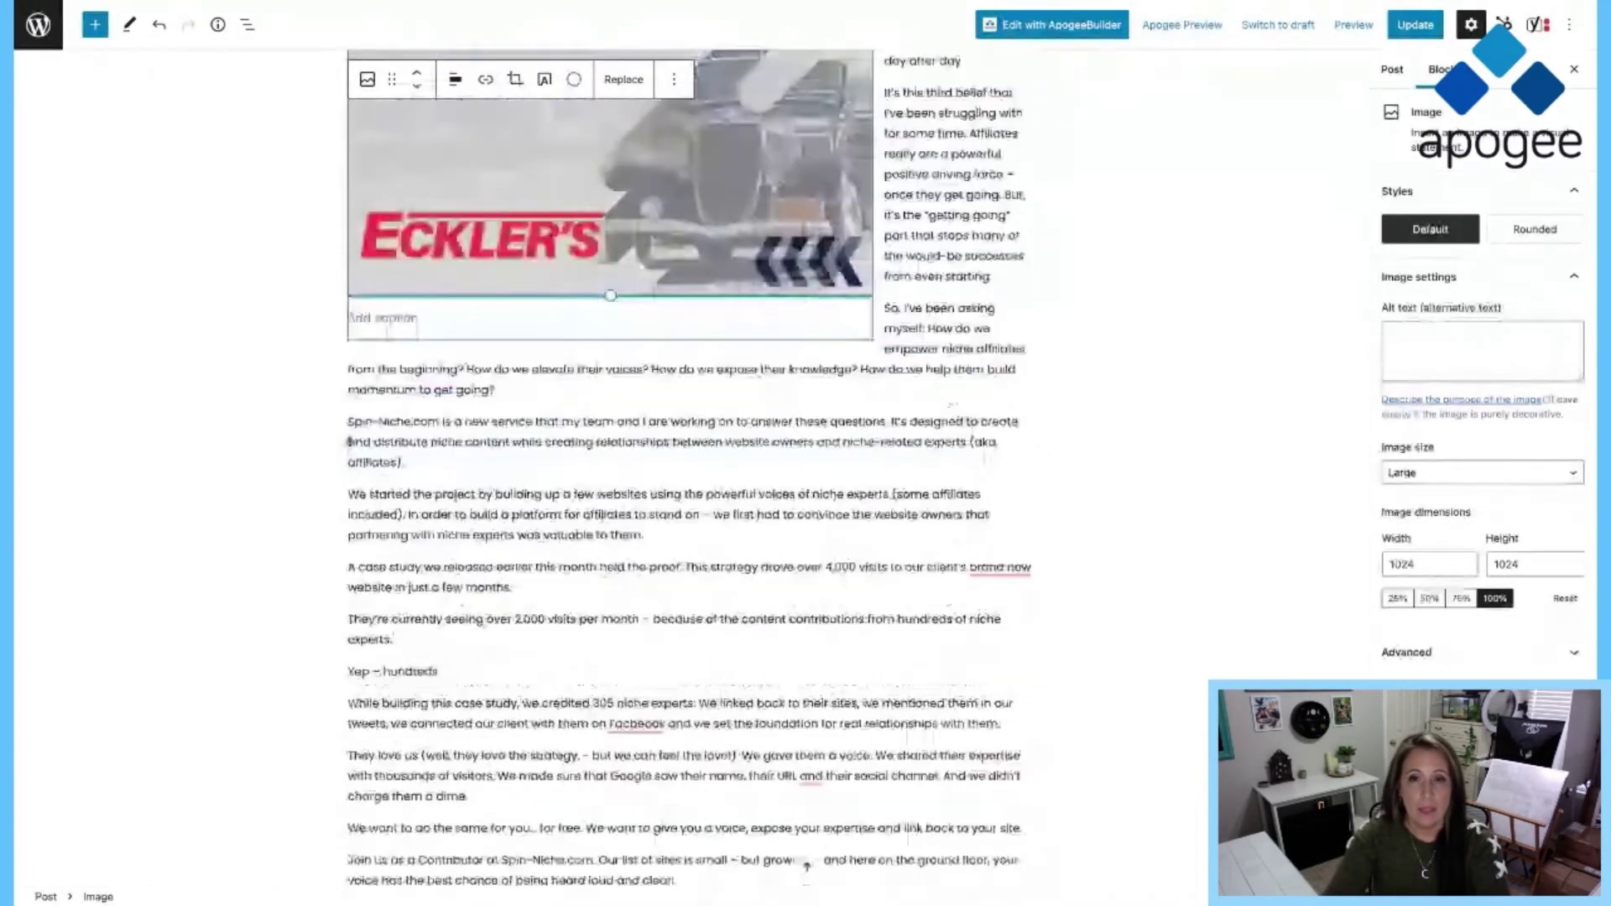
pyautogui.moveTo(611, 295); pyautogui.dragTo(596, 266)
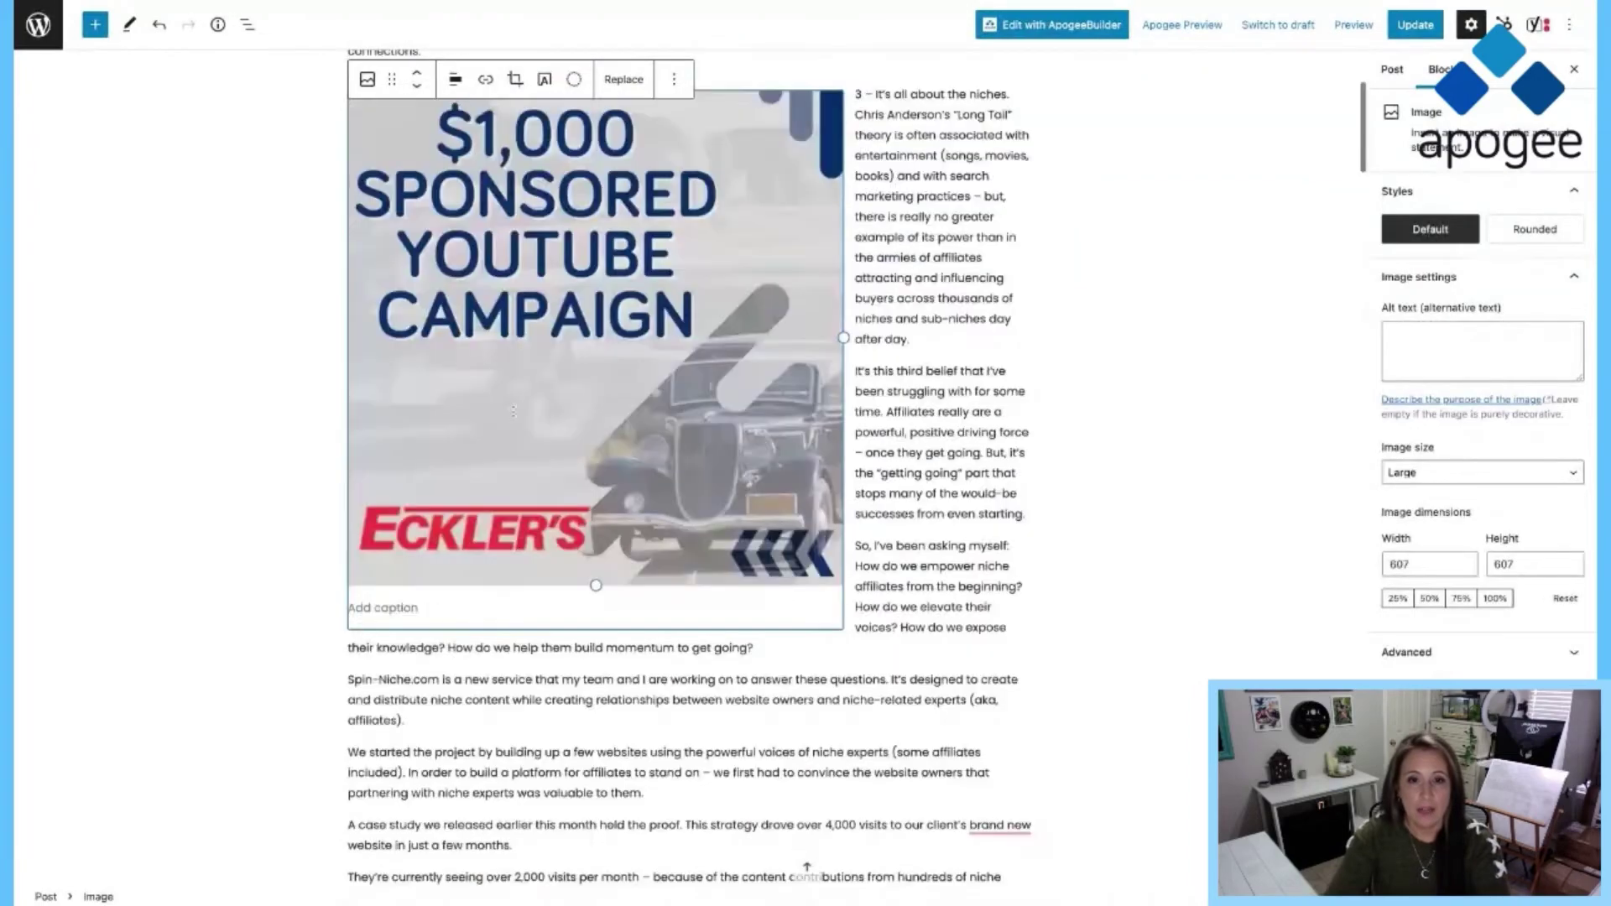
pyautogui.moveTo(595, 584); pyautogui.dragTo(503, 401)
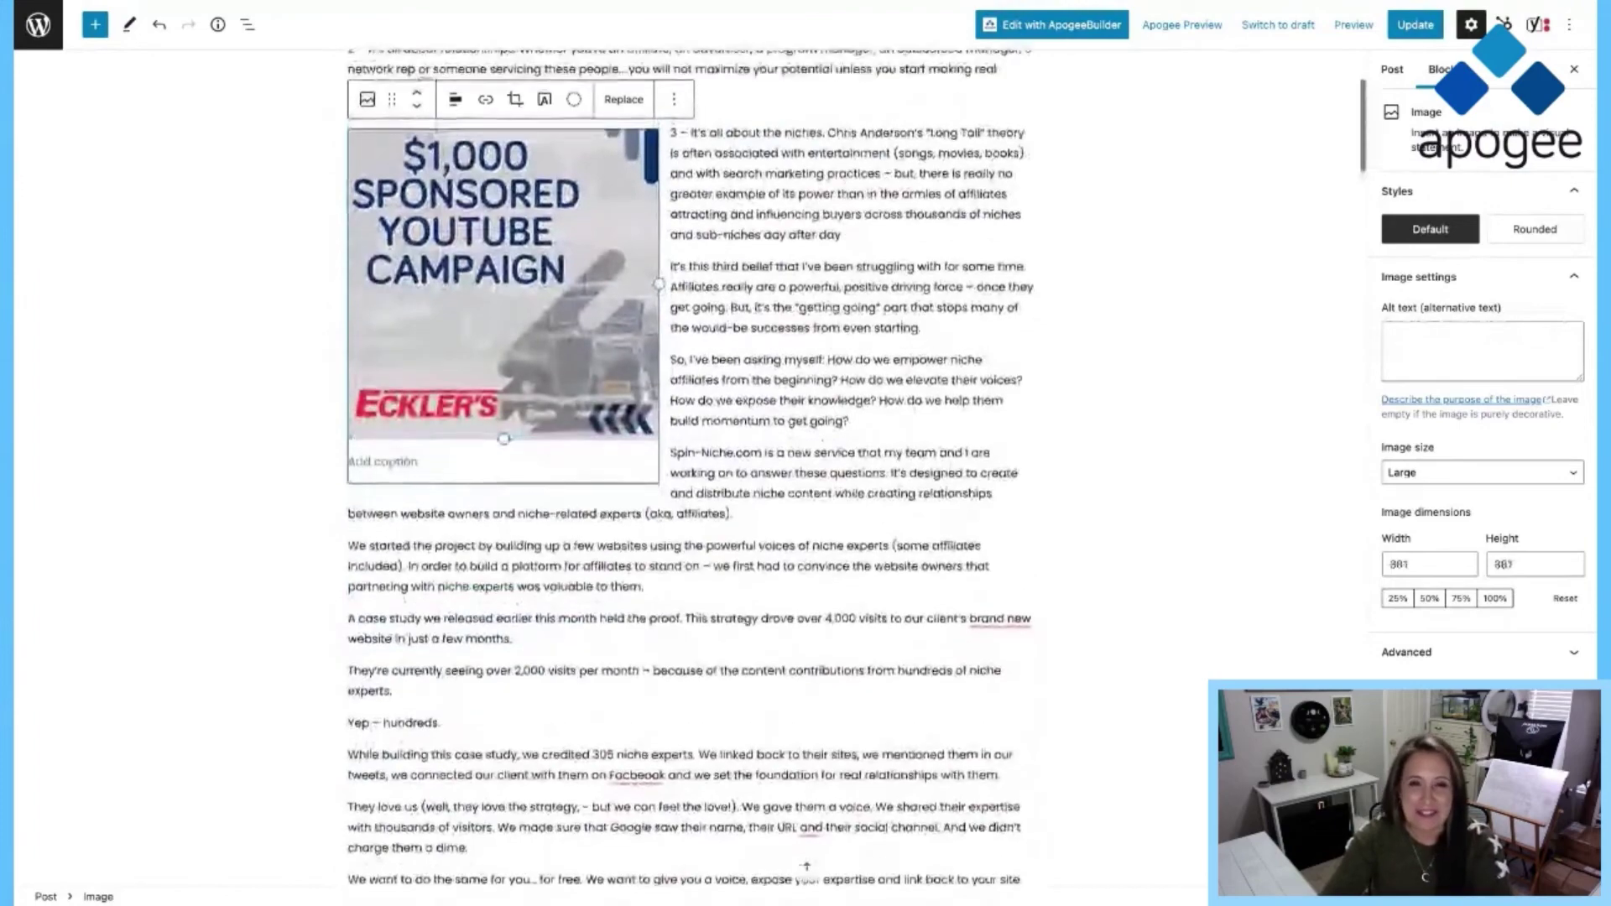
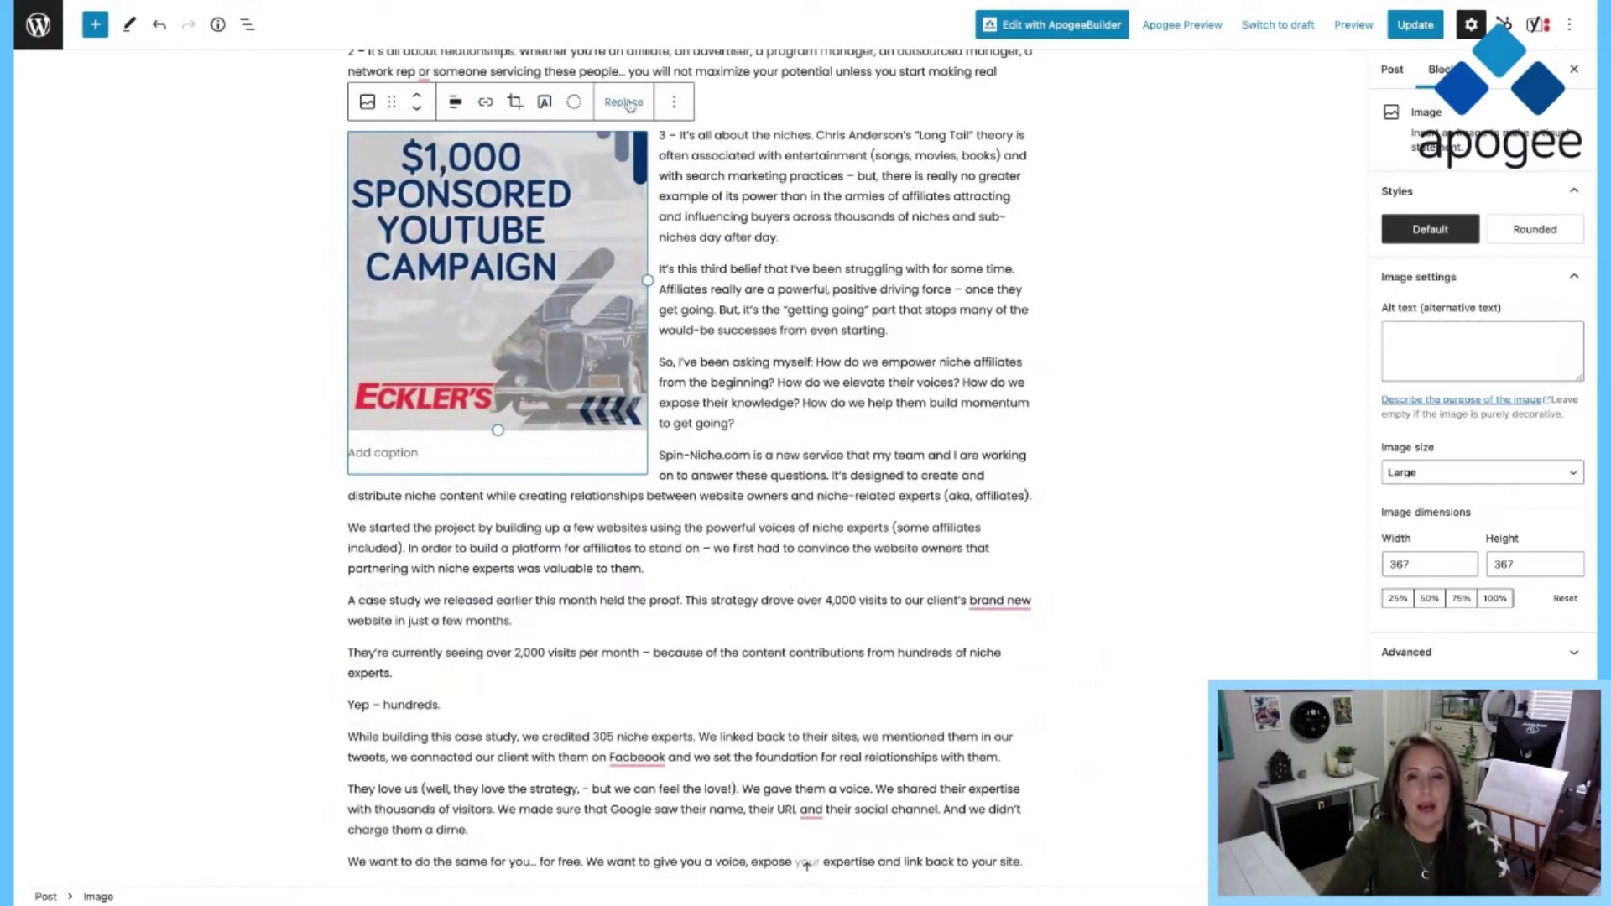
# - Remove the Eckler's image block from the post
pyautogui.click(674, 101)
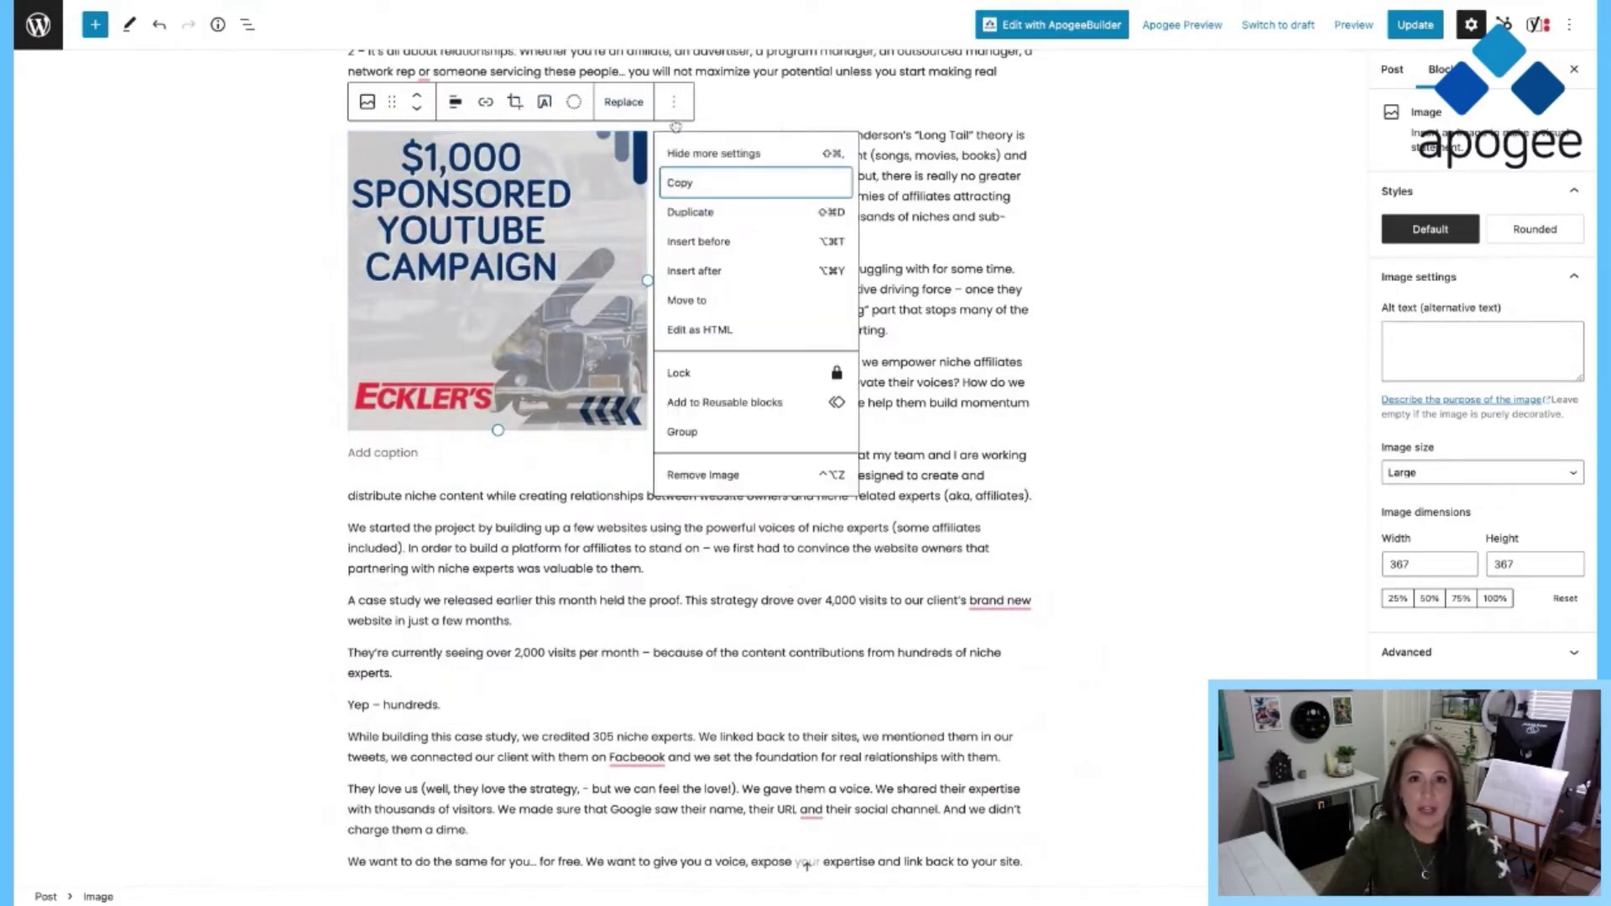
pyautogui.click(705, 475)
pyautogui.scroll(1, 705, 468)
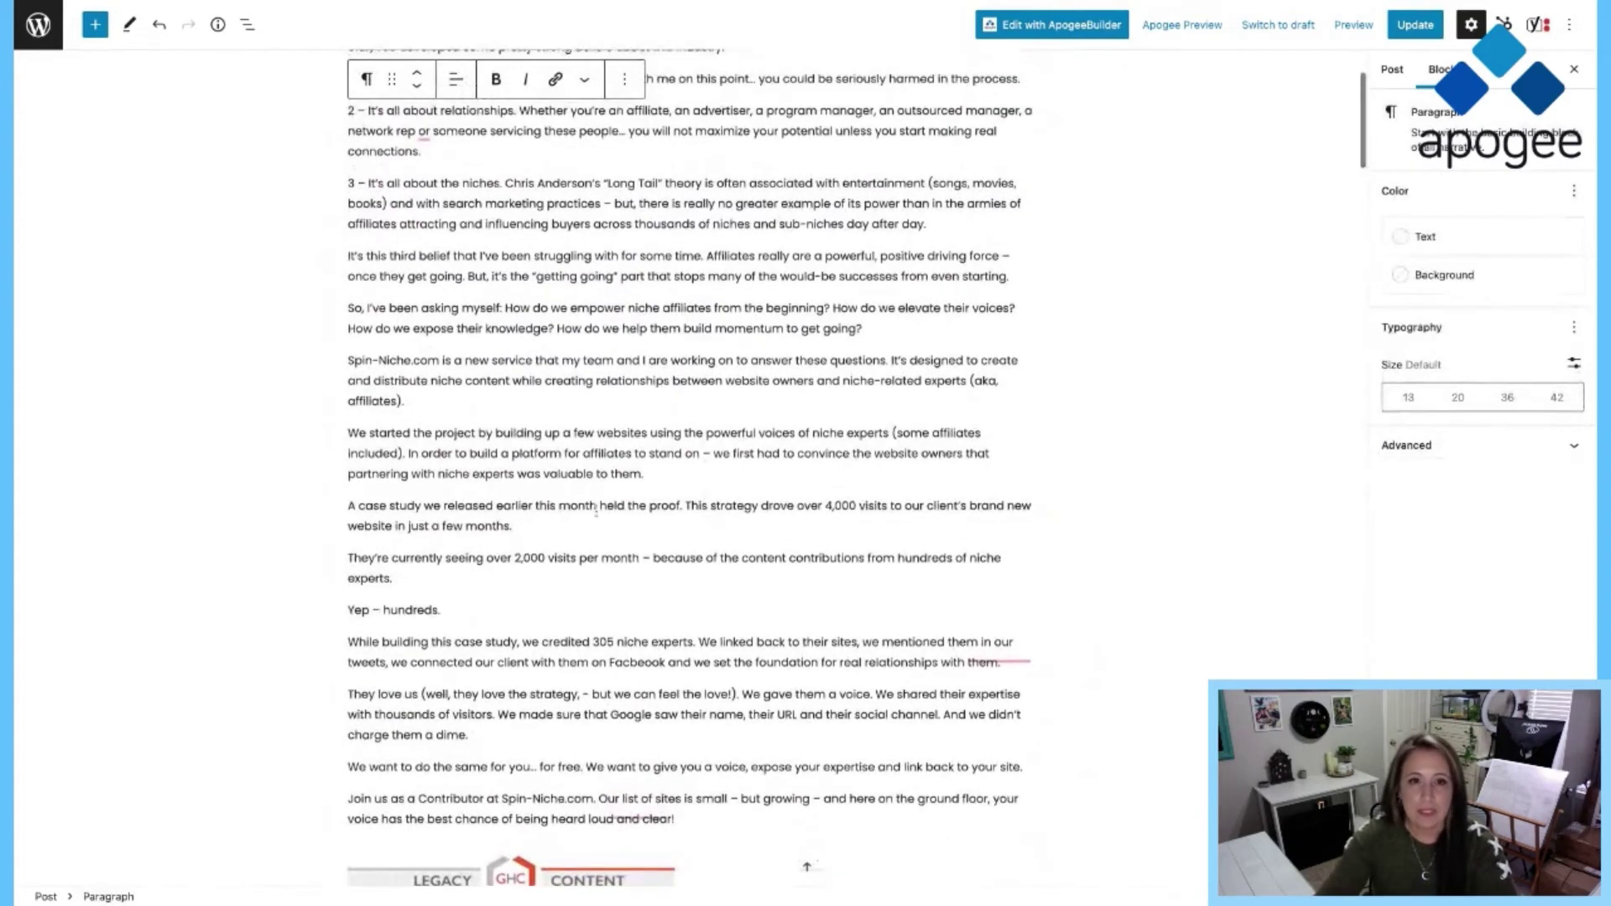
# - Transform the "Yep – hundreds." paragraph into a heading, view its heading levels, and change it back to a paragraph
pyautogui.click(517, 615)
pyautogui.scroll(-1, 517, 615)
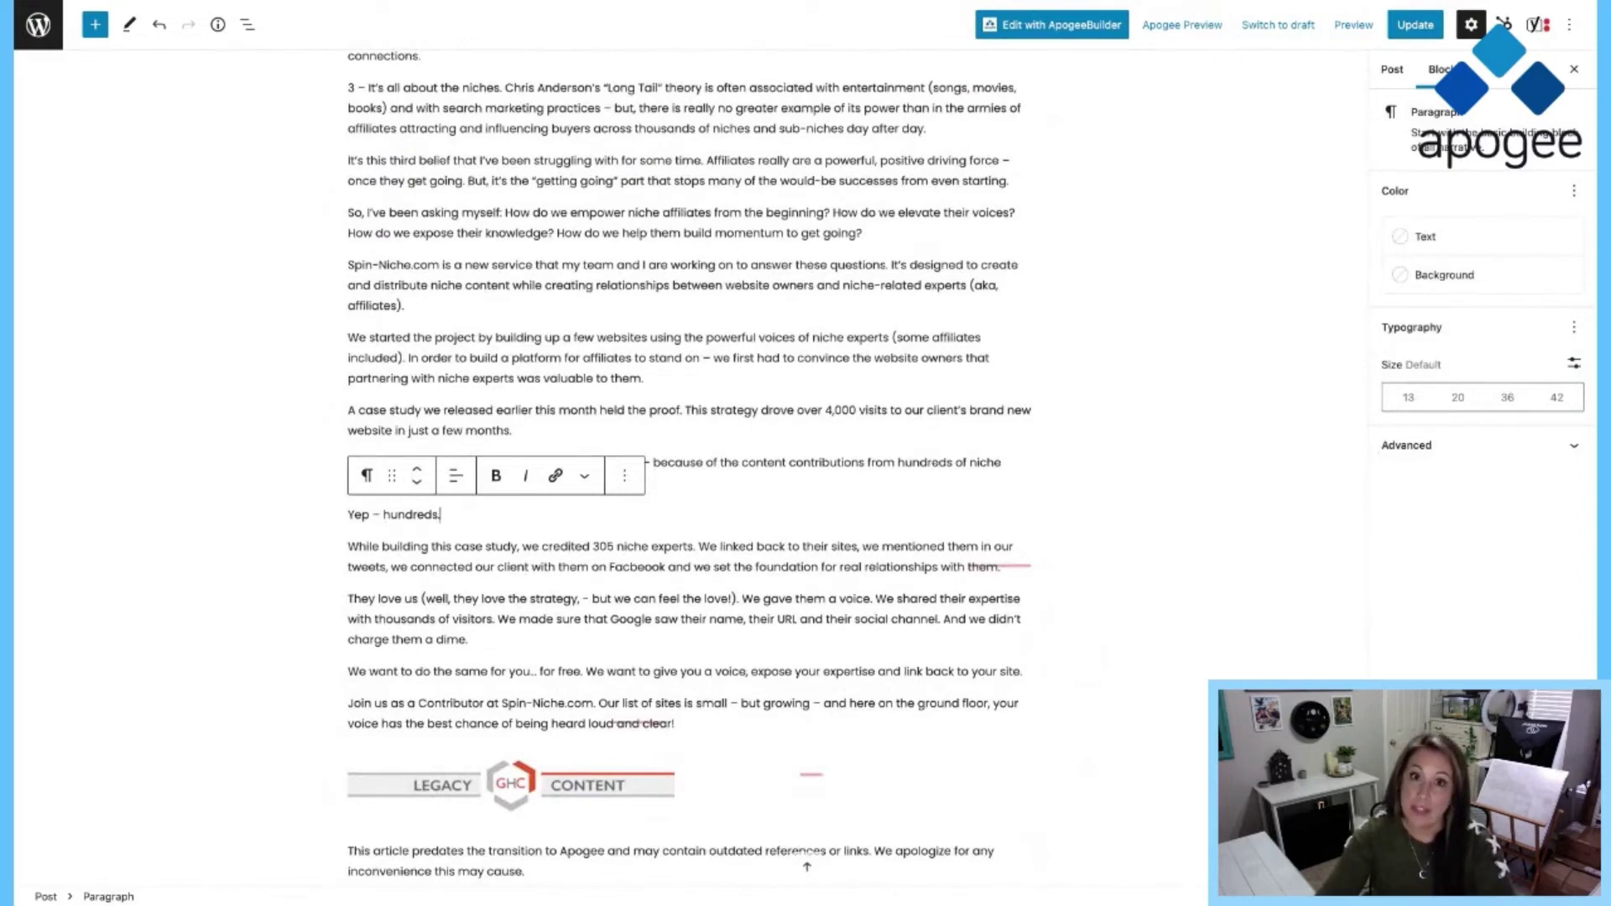
pyautogui.scroll(-1, 856, 464)
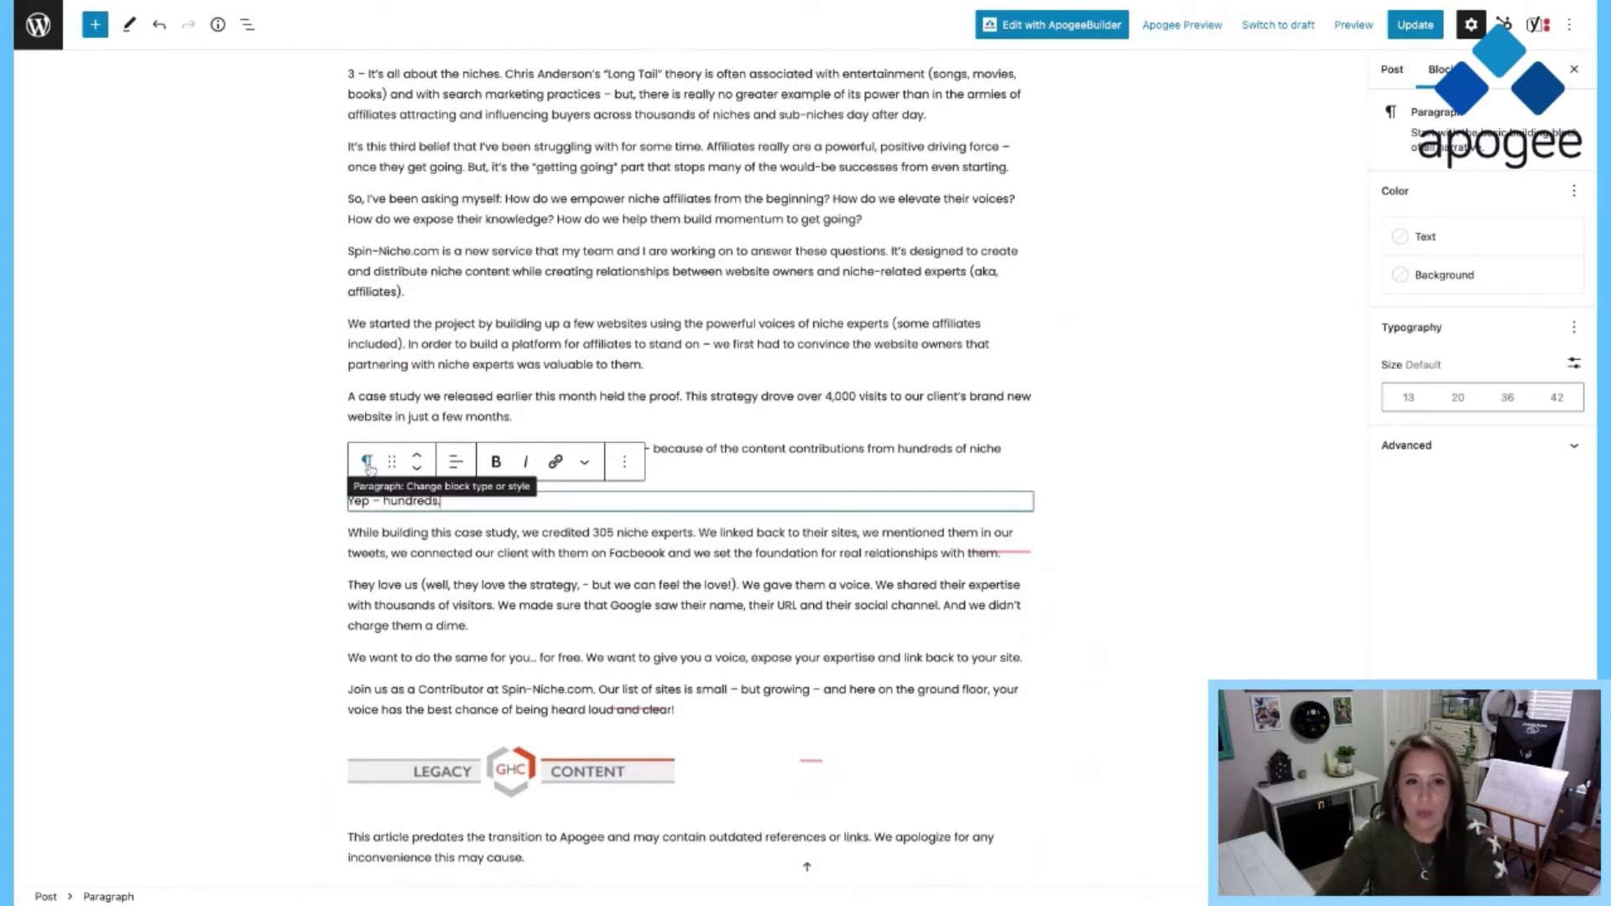
pyautogui.click(369, 467)
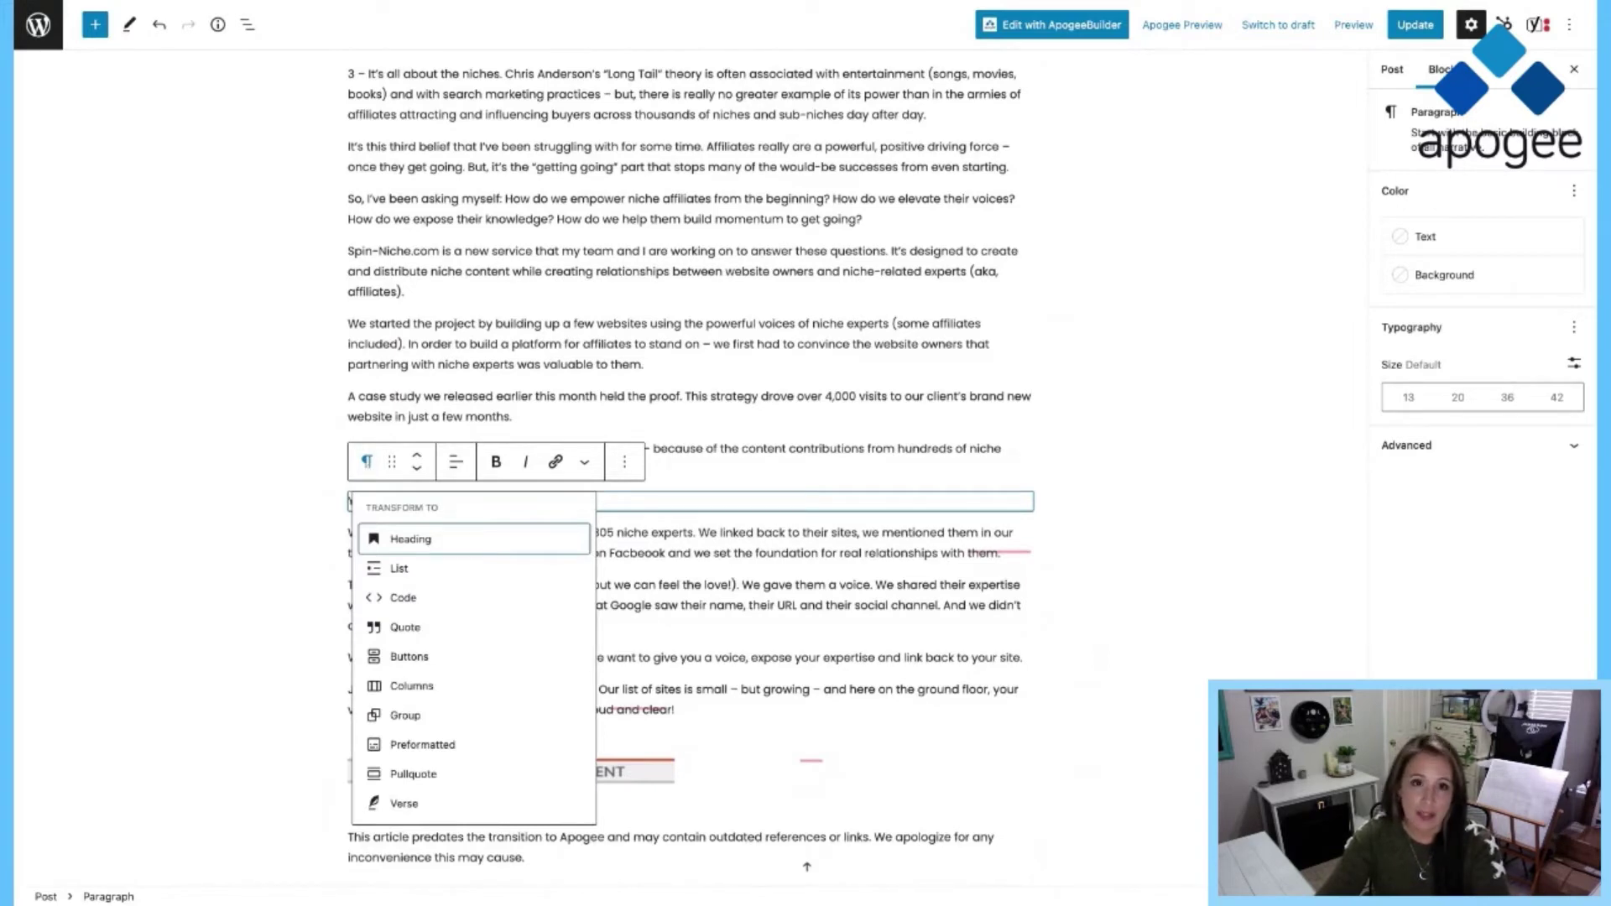
pyautogui.click(406, 547)
pyautogui.click(458, 473)
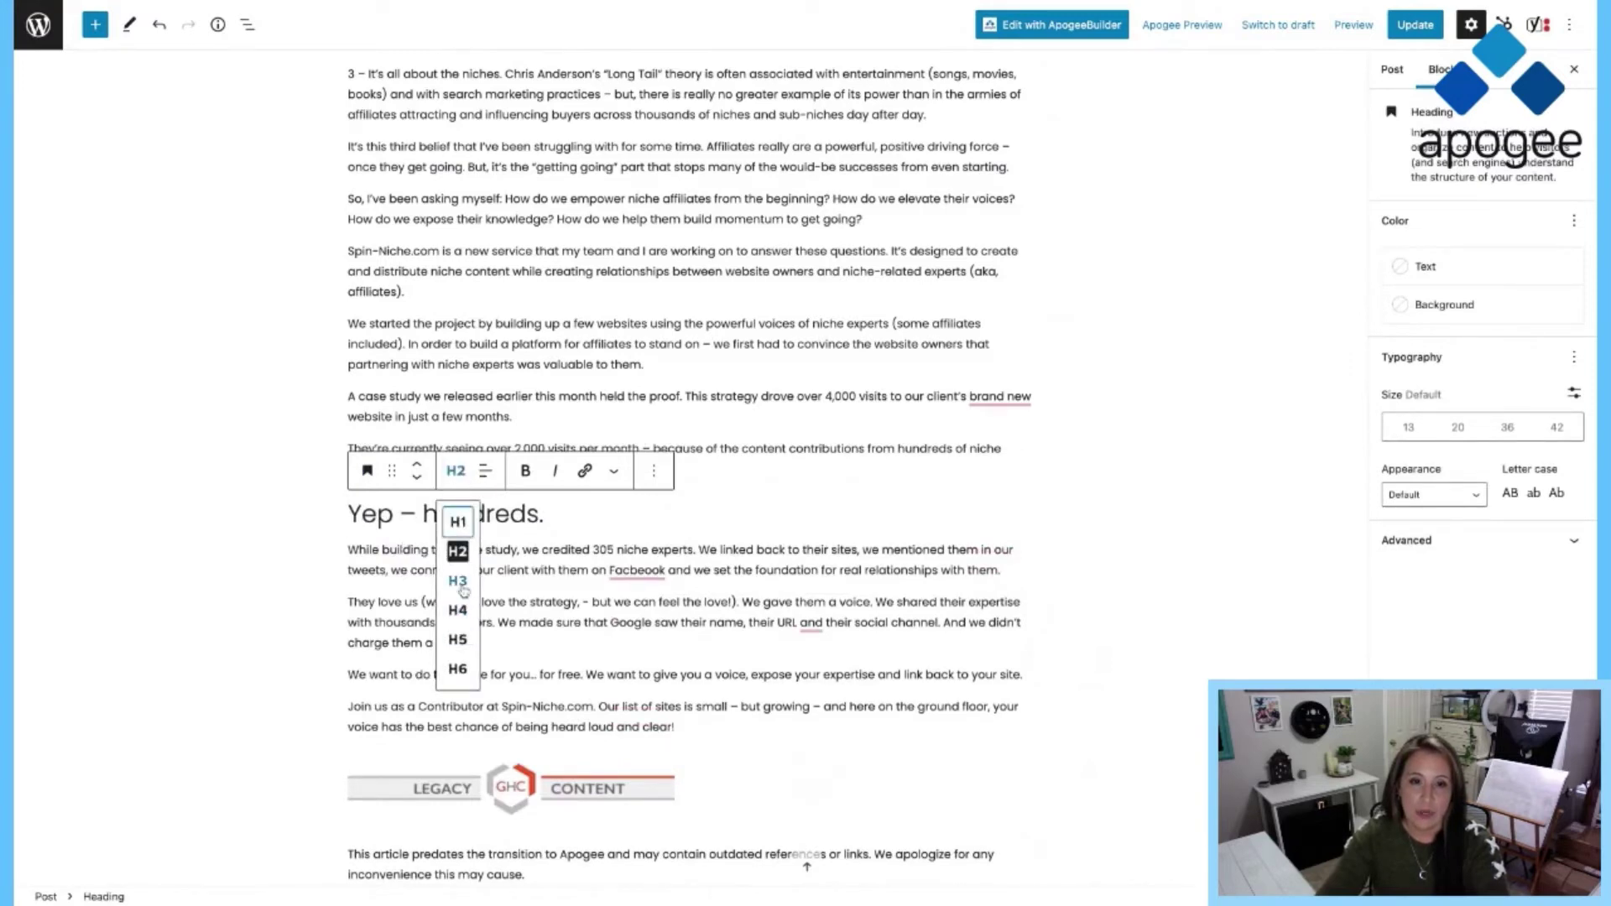
pyautogui.click(373, 474)
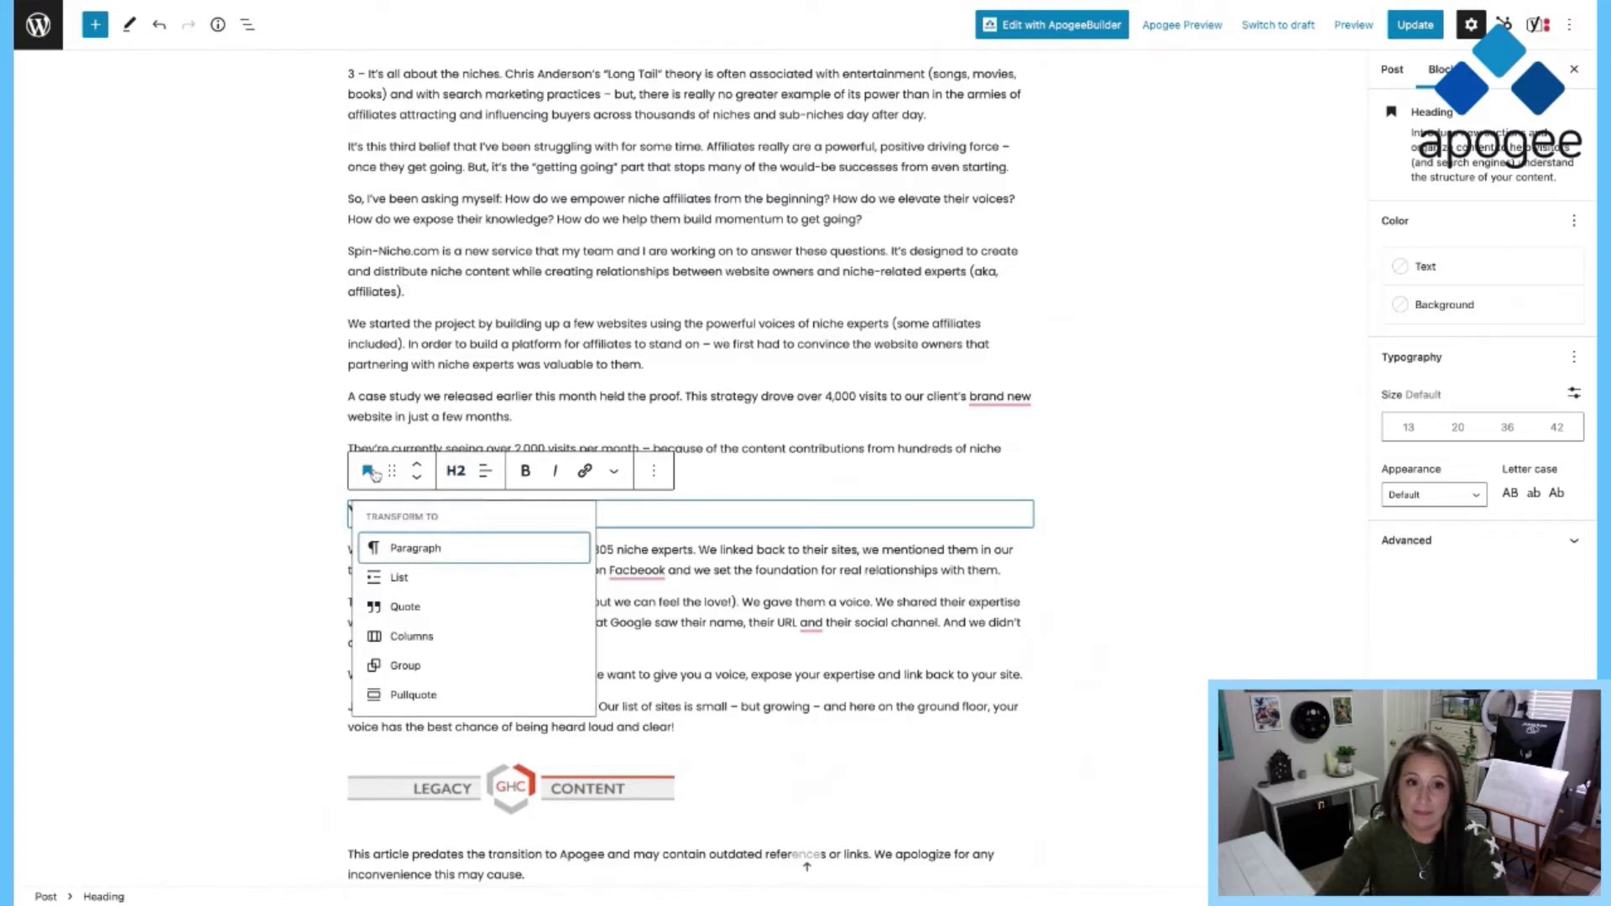
pyautogui.click(405, 548)
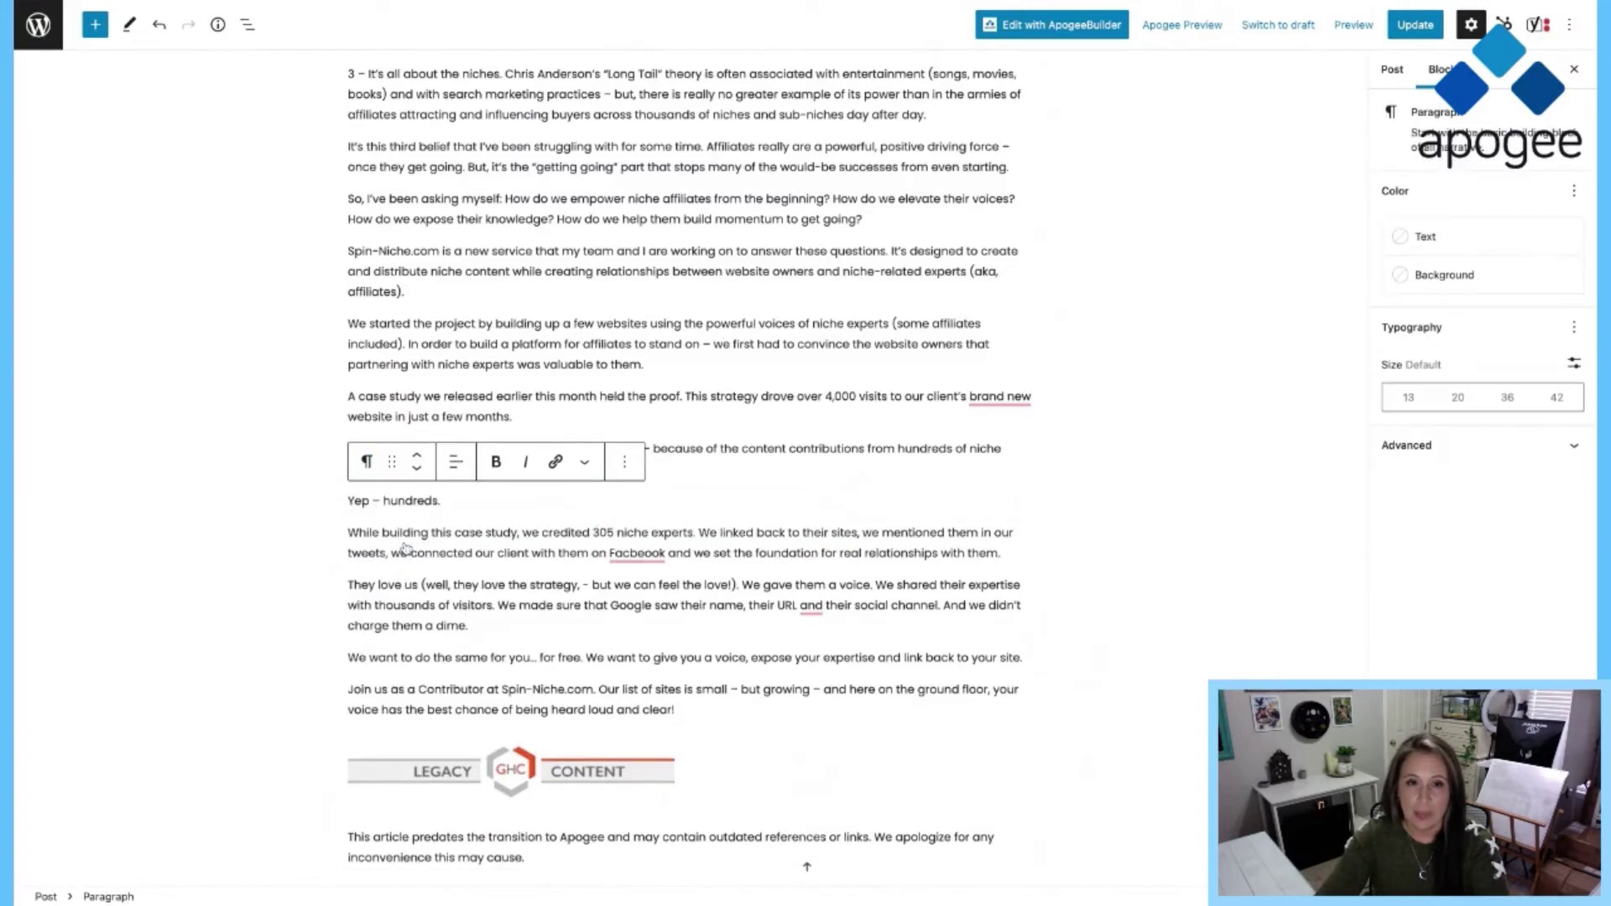
# - Make the "Yep – hundreds." text bold and italic
pyautogui.moveTo(348, 501); pyautogui.dragTo(440, 501)
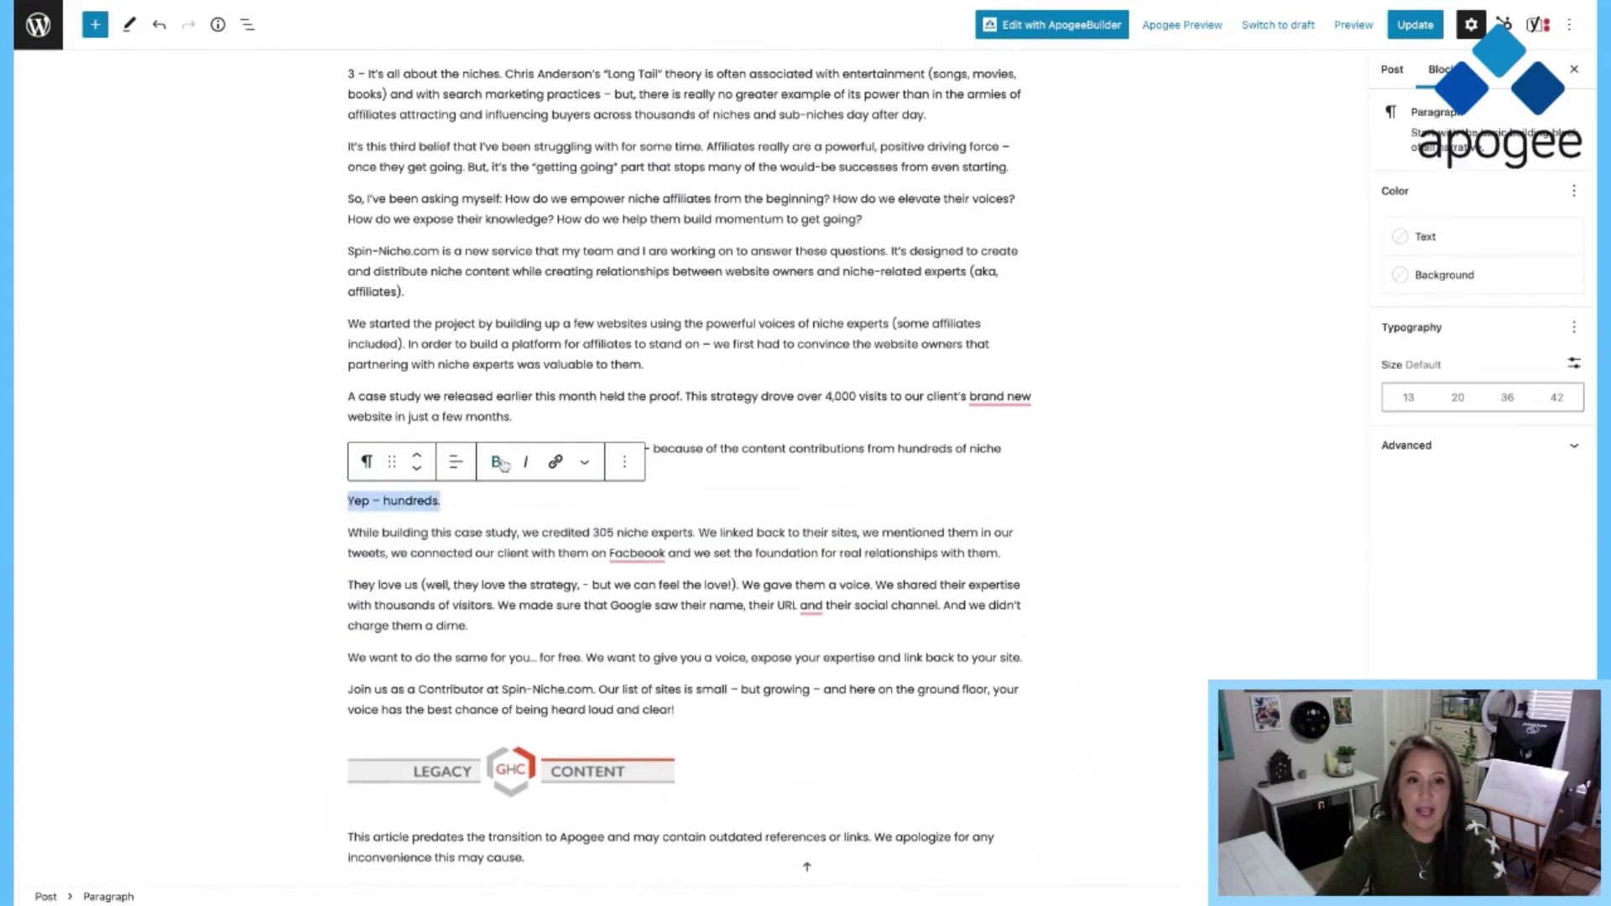
pyautogui.click(498, 464)
pyautogui.click(527, 464)
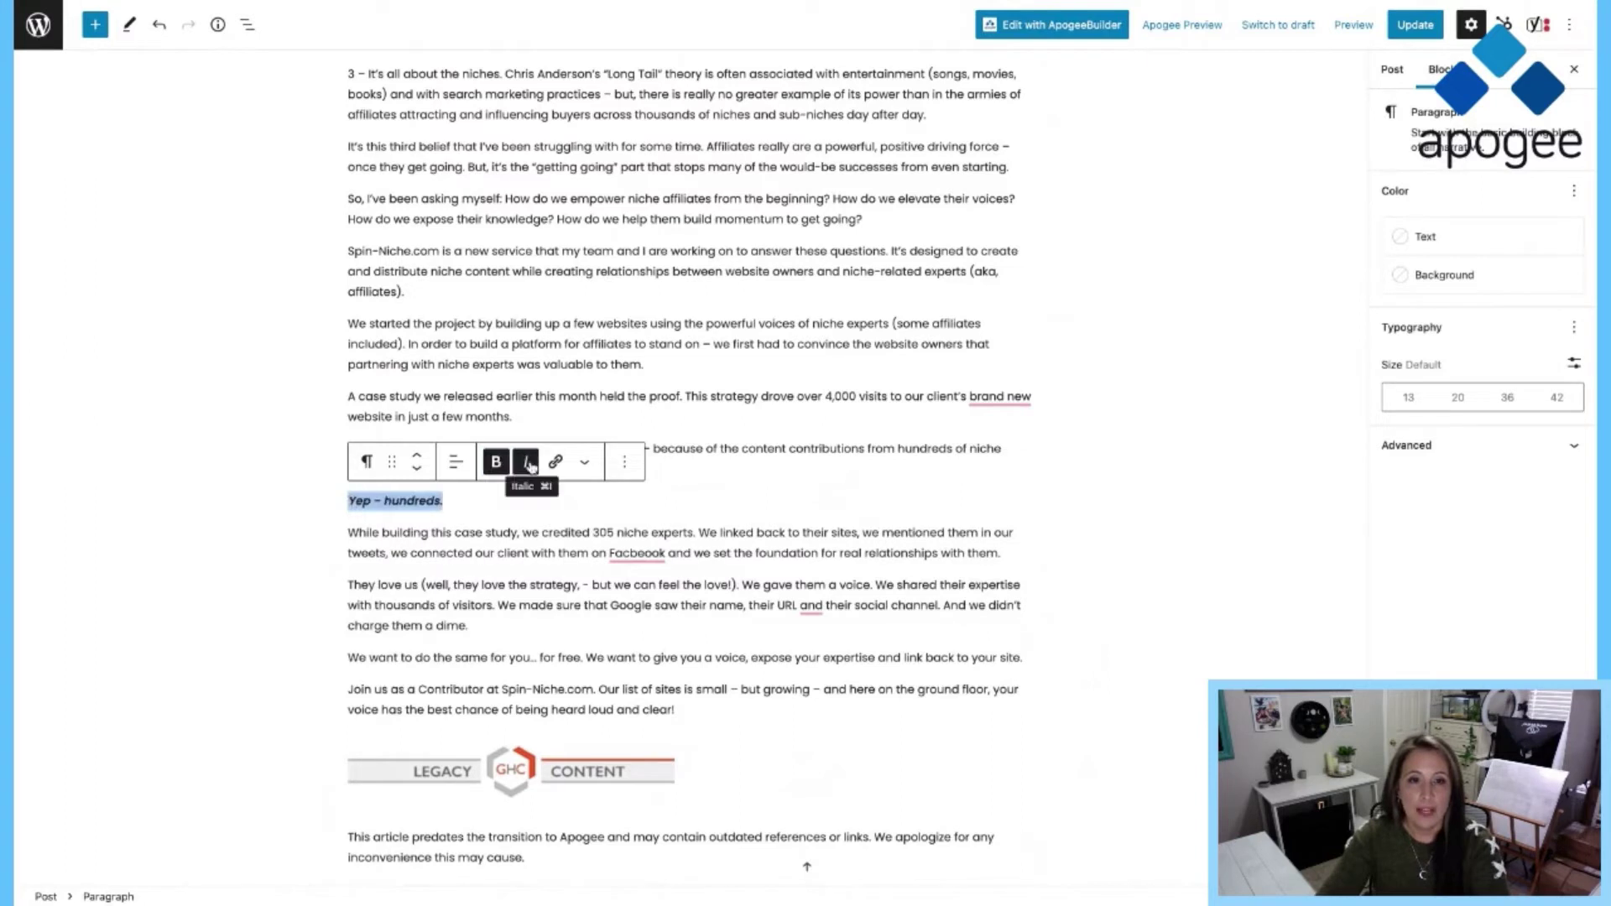
# - View the link settings and the additional inline formatting options for the "Yep – hundreds." text
pyautogui.click(558, 462)
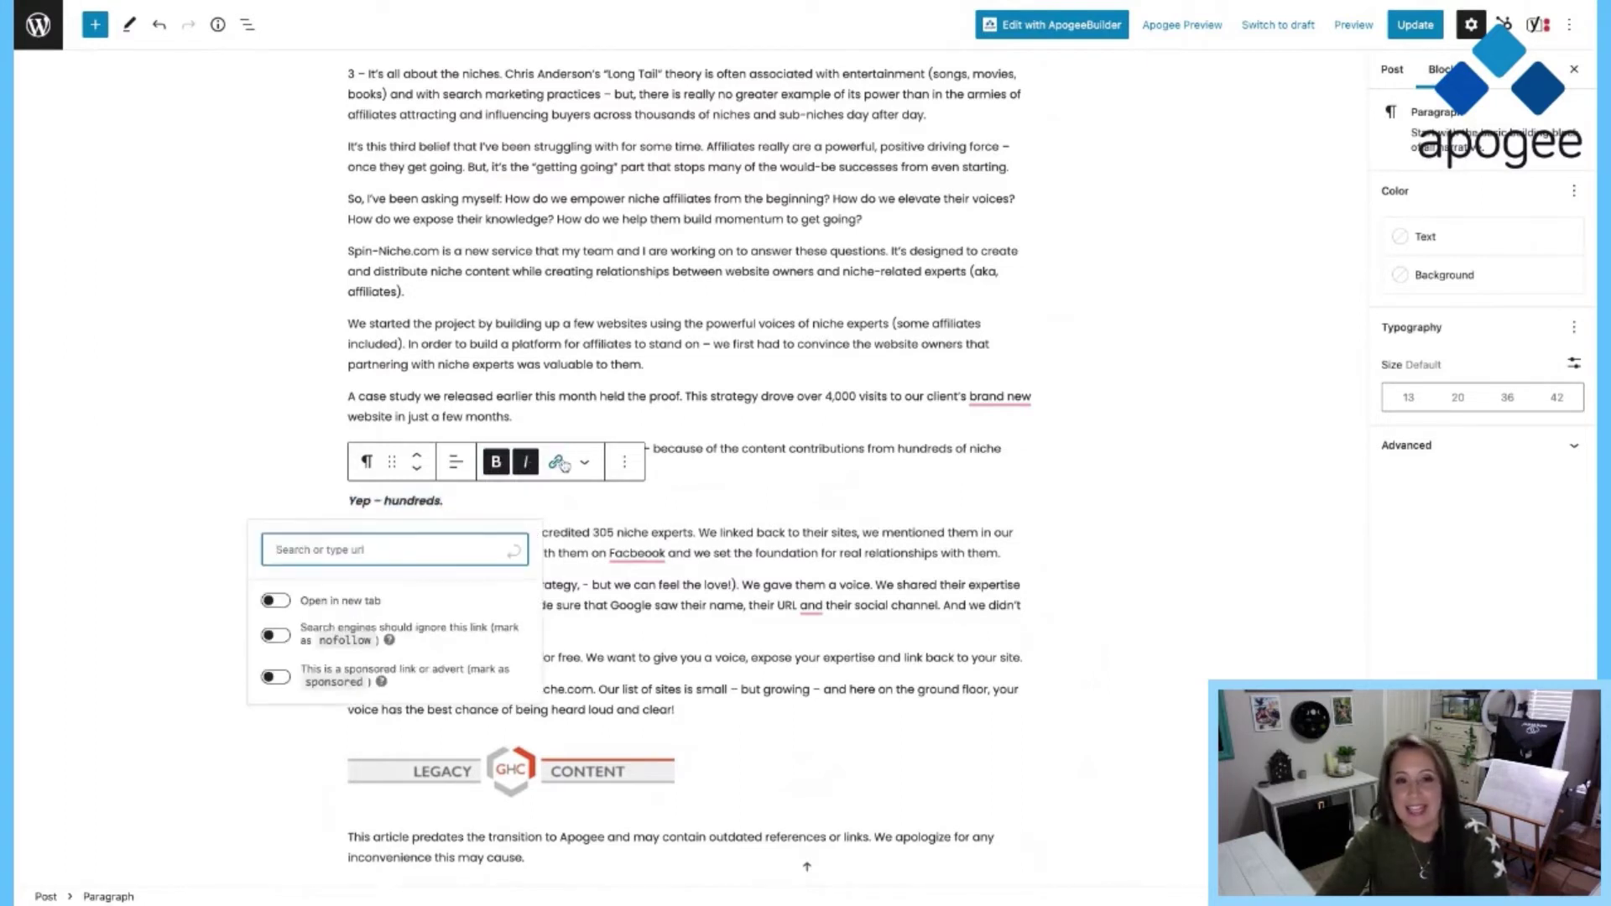
pyautogui.click(585, 463)
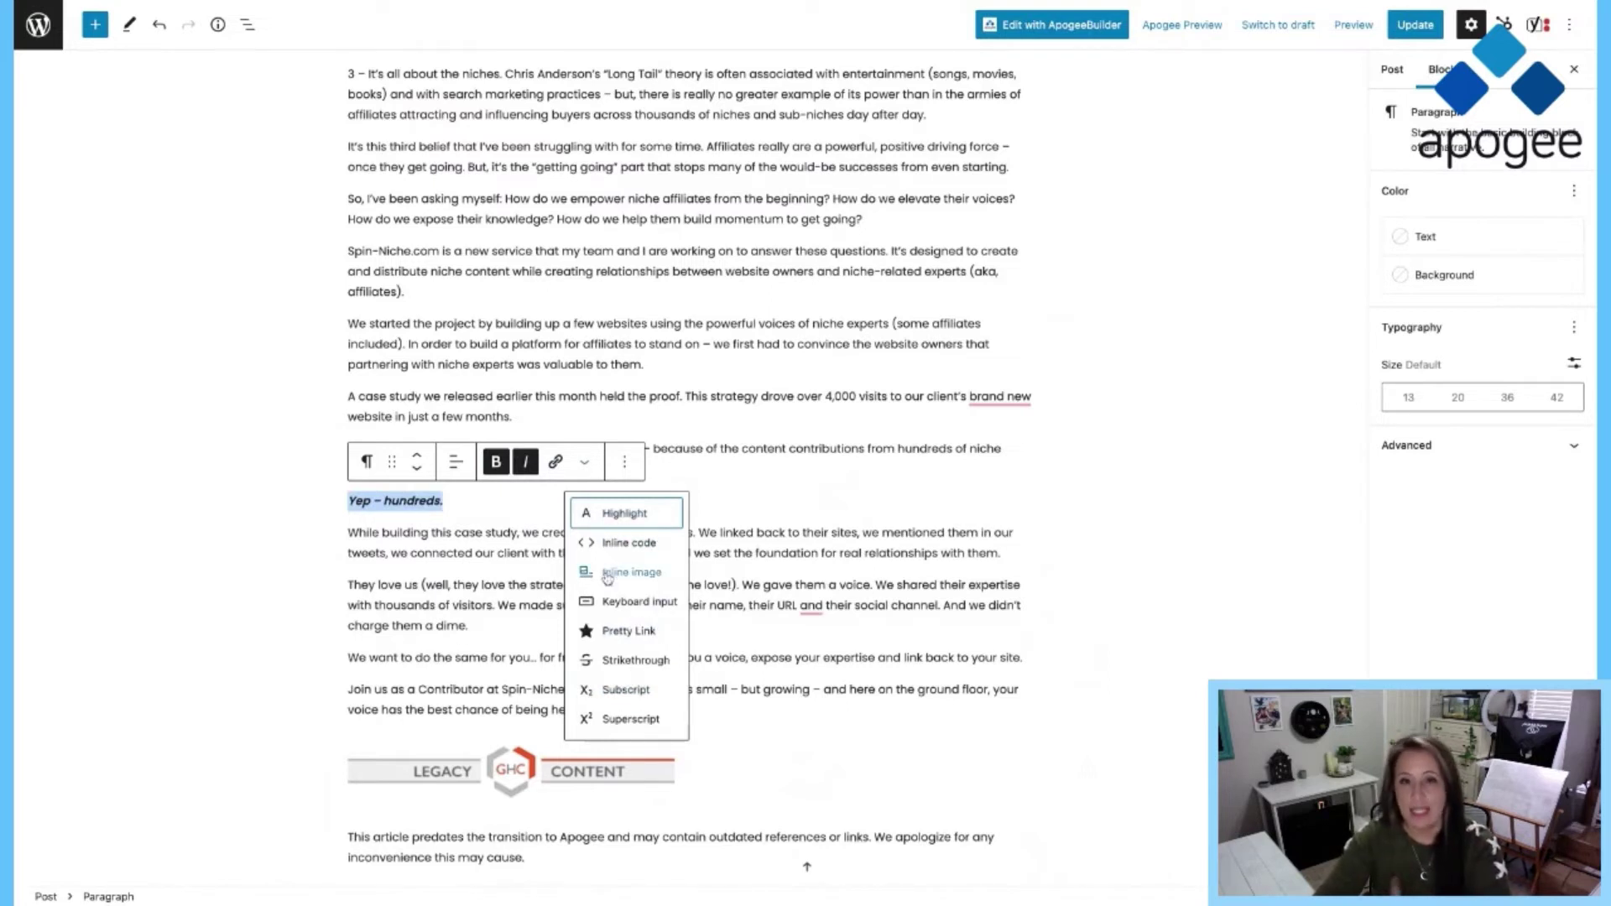
pyautogui.click(747, 491)
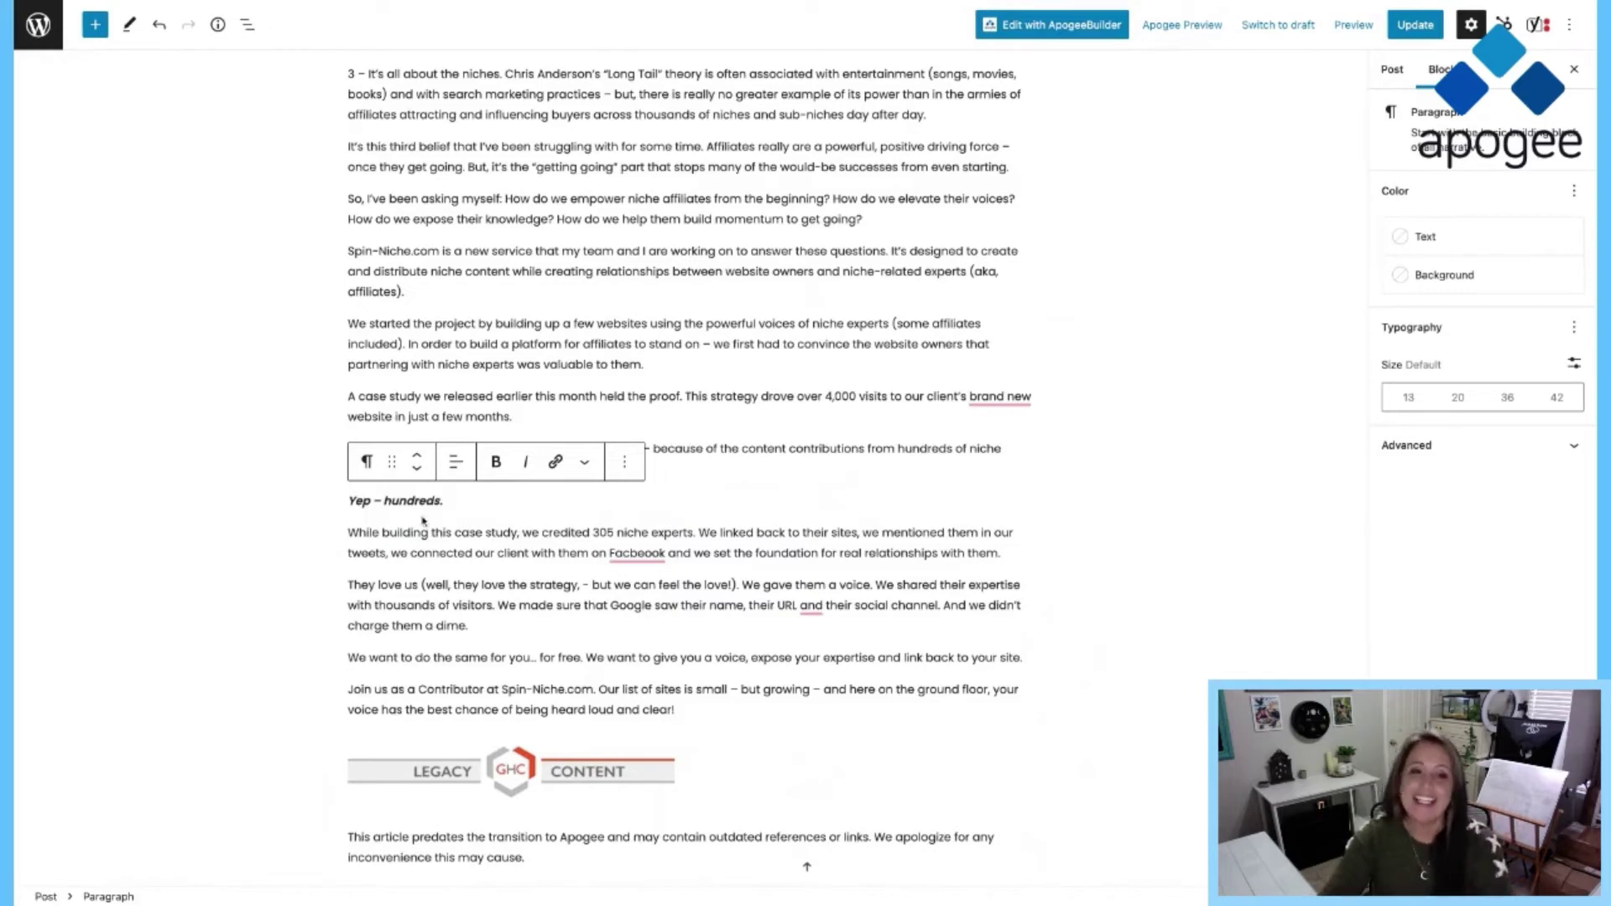
# - Set the "Yep – hundreds." paragraph's text size to 36 and its background color to light blue
pyautogui.click(507, 501)
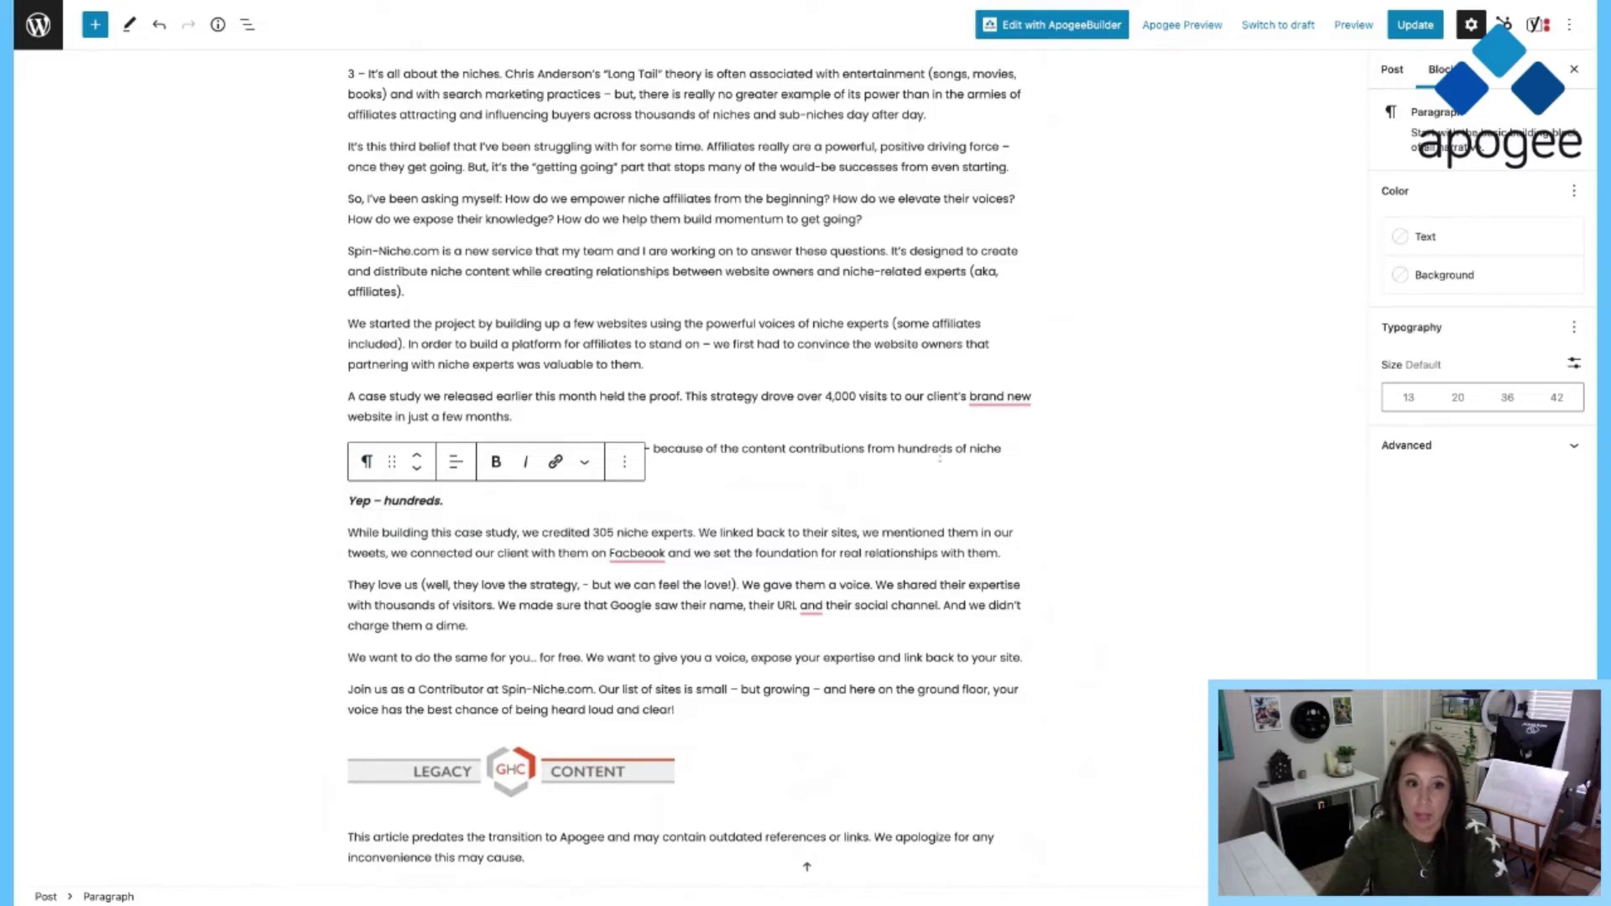
pyautogui.click(1501, 399)
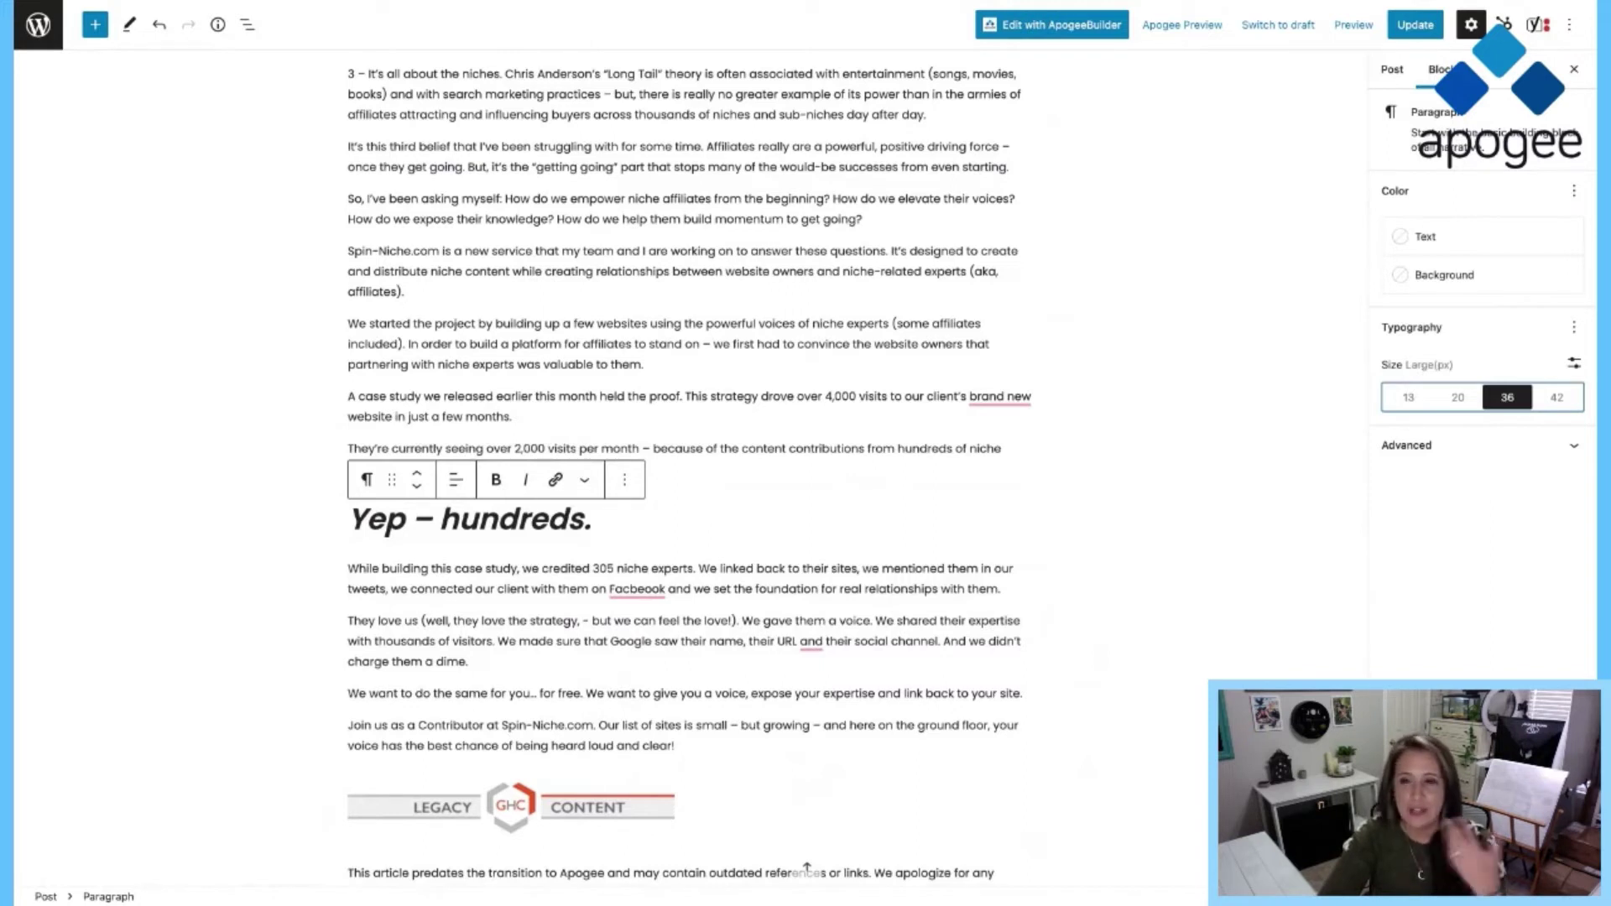
pyautogui.click(1431, 275)
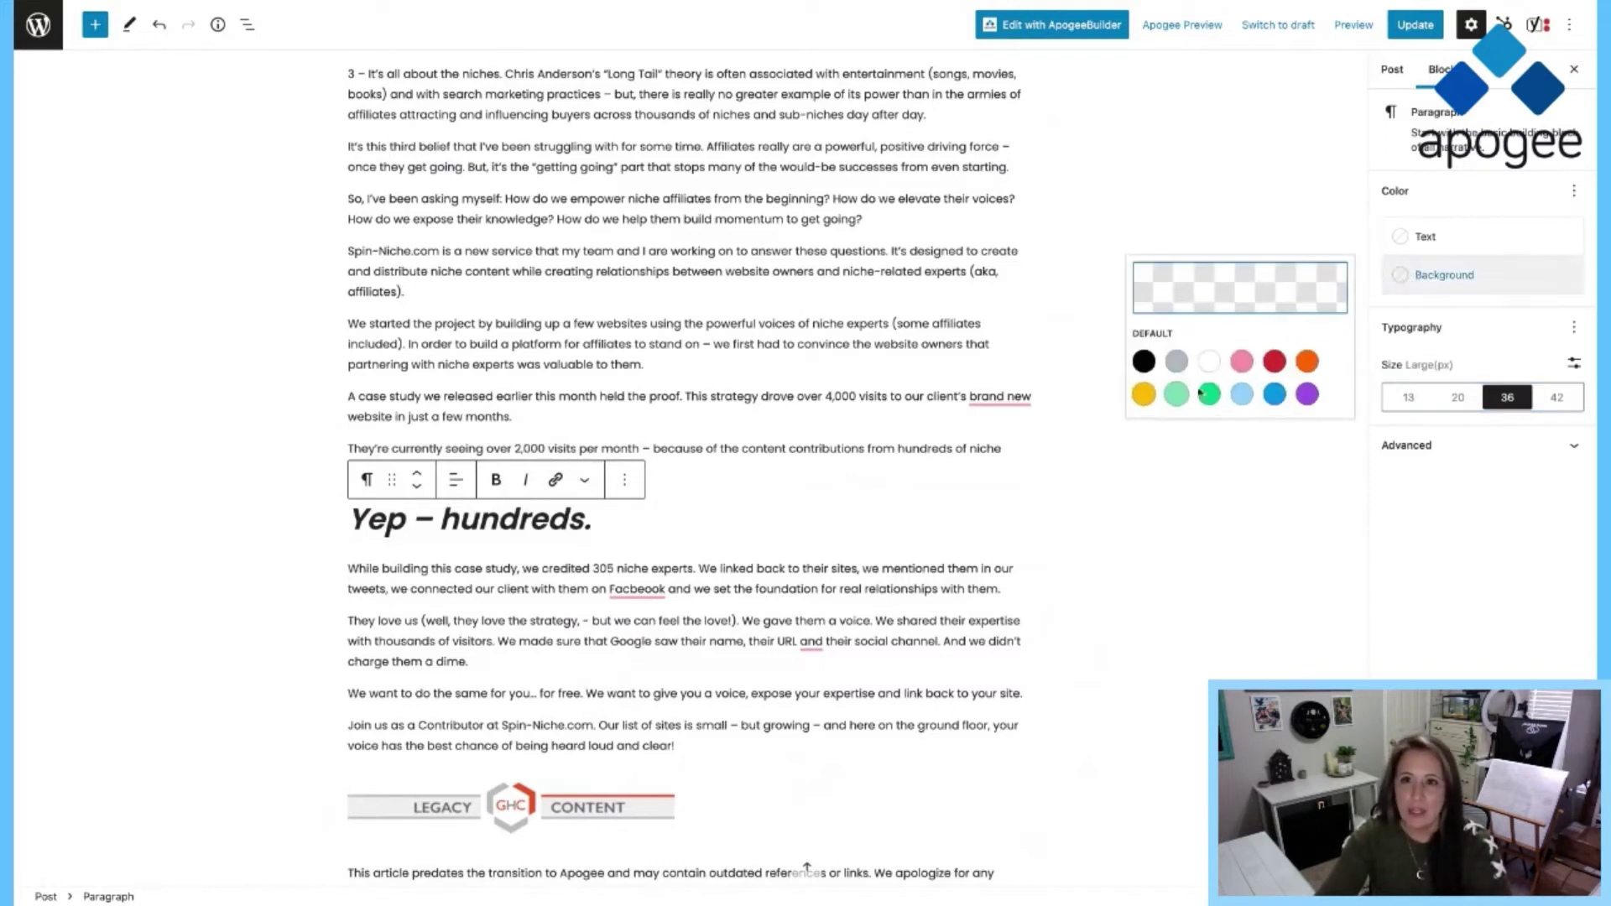
pyautogui.click(1243, 395)
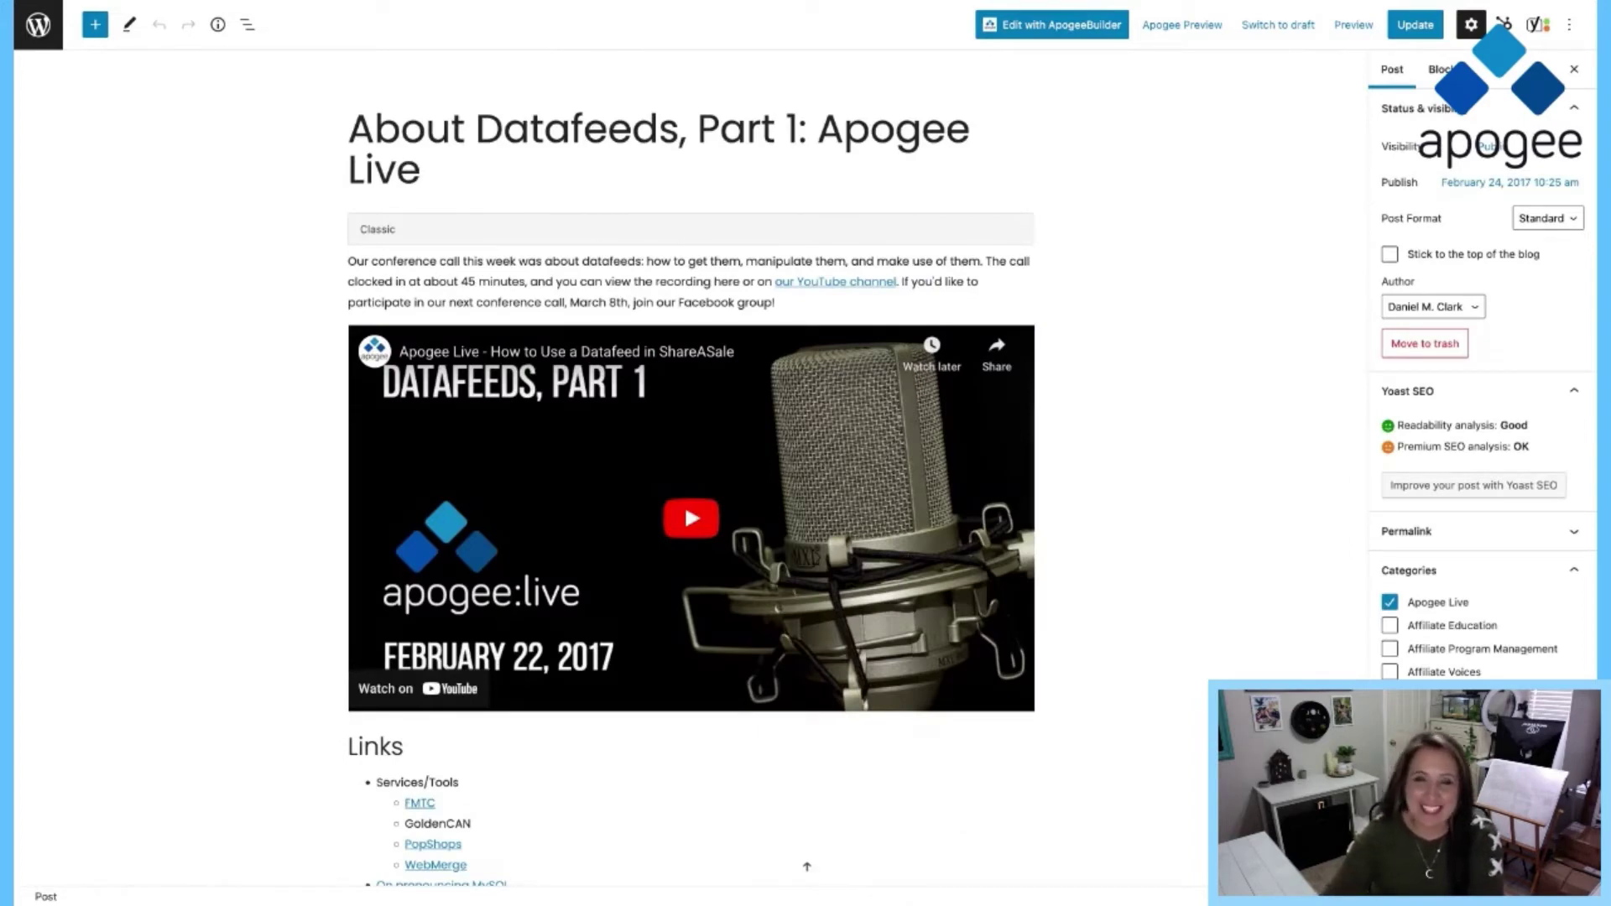
# - Convert the Classic content of the "About Datafeeds, Part 1: Apogee Live" post to blocks
pyautogui.scroll(-2, 1078, 352)
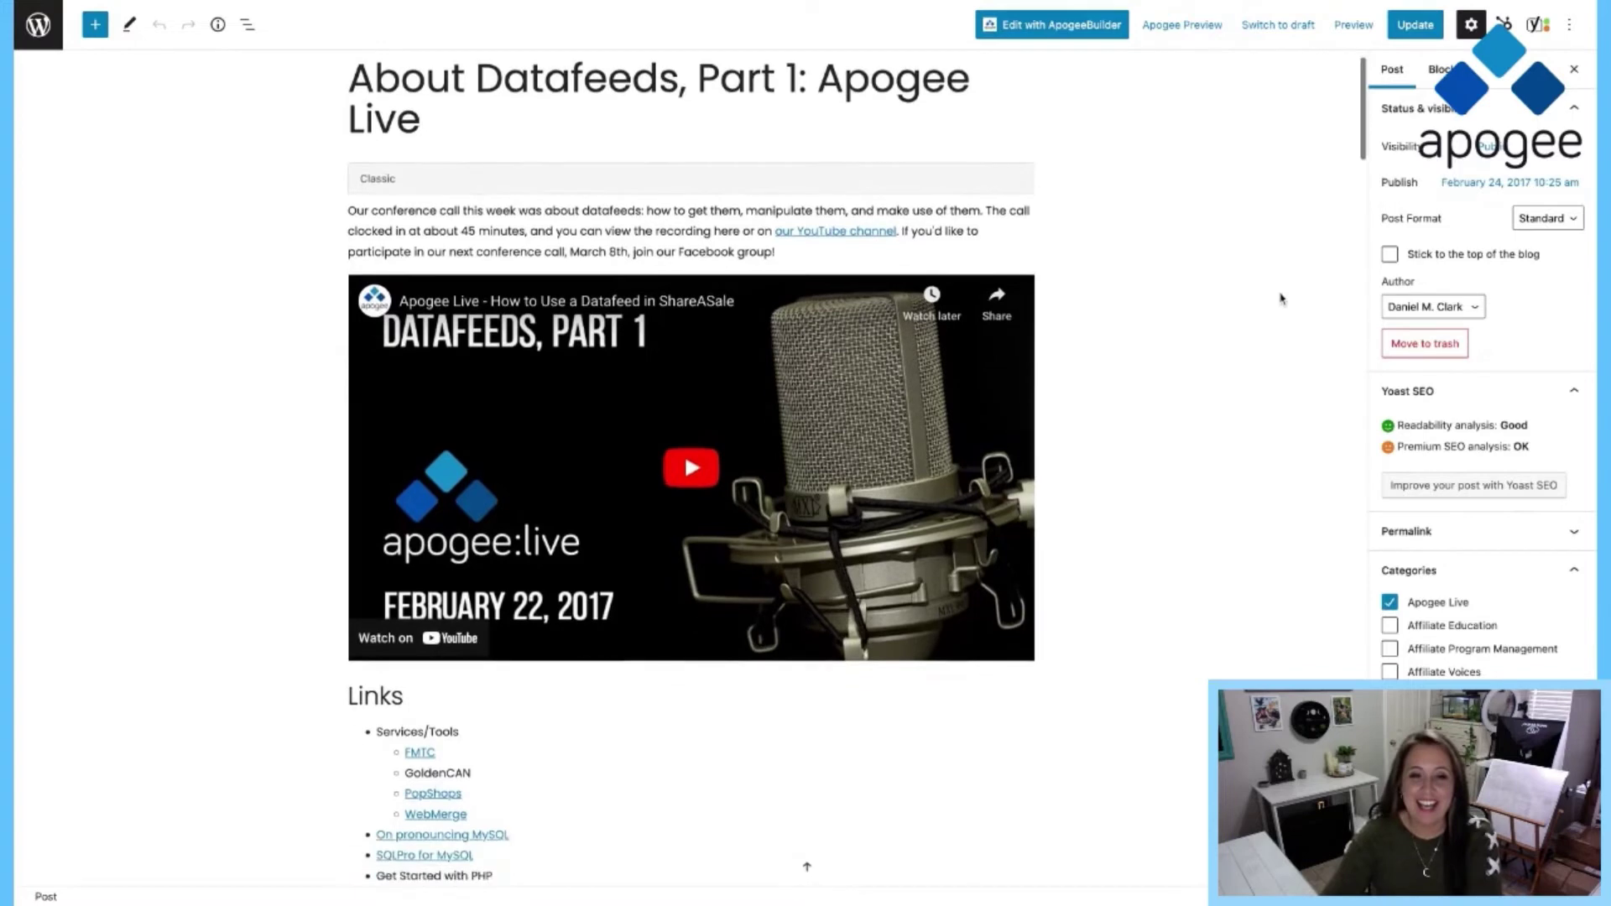
pyautogui.scroll(-6, 1079, 353)
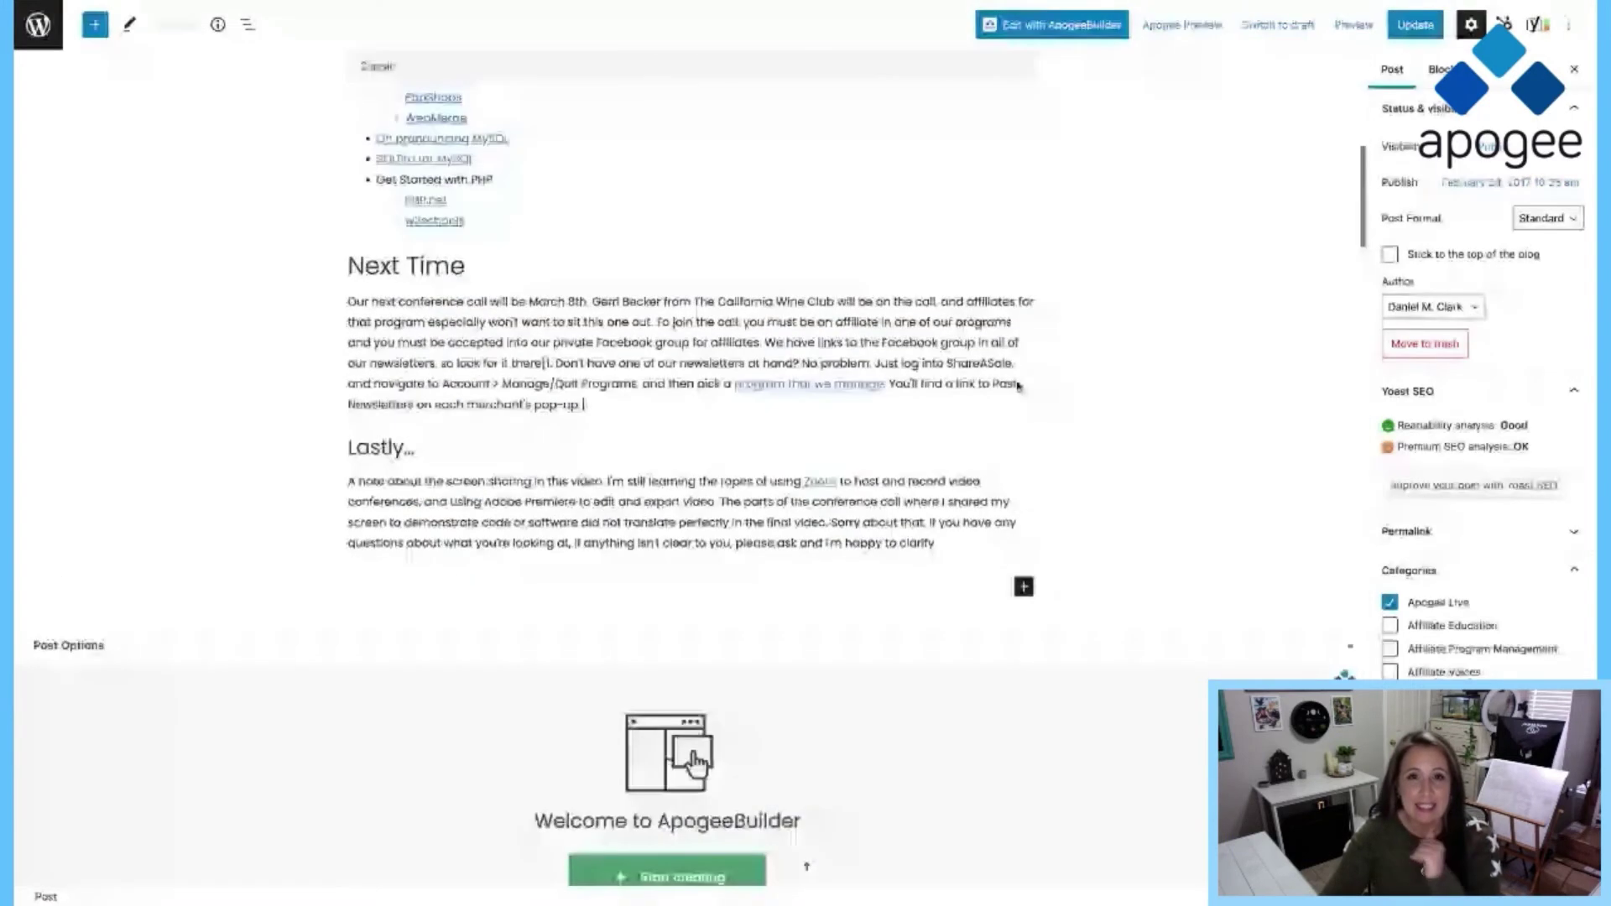
pyautogui.scroll(7, 390, 200)
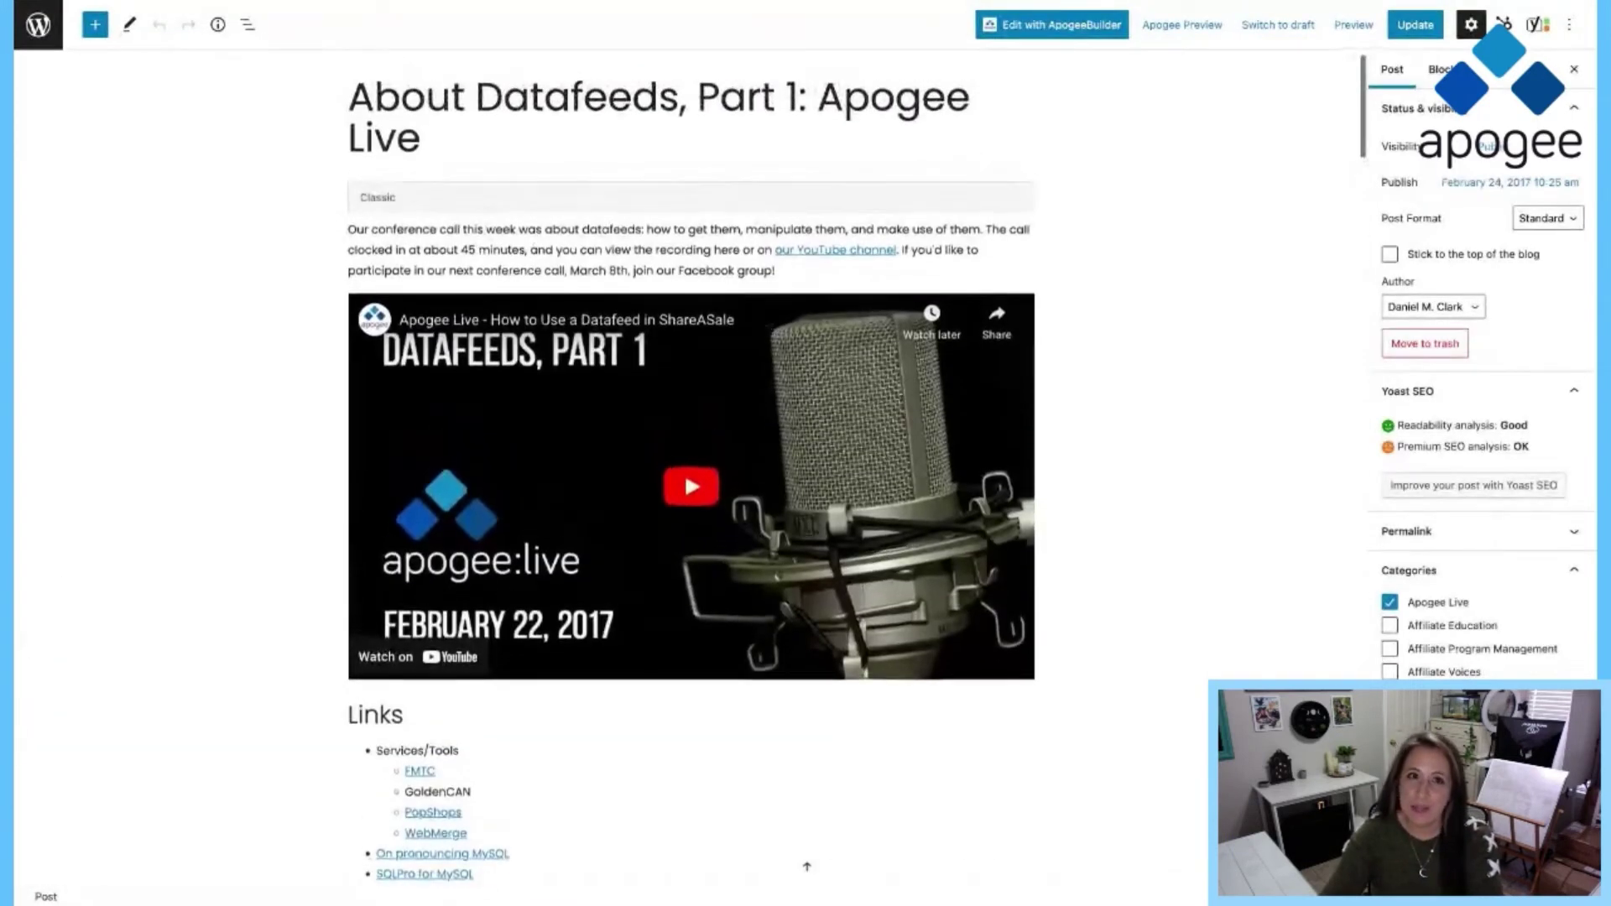
pyautogui.click(390, 199)
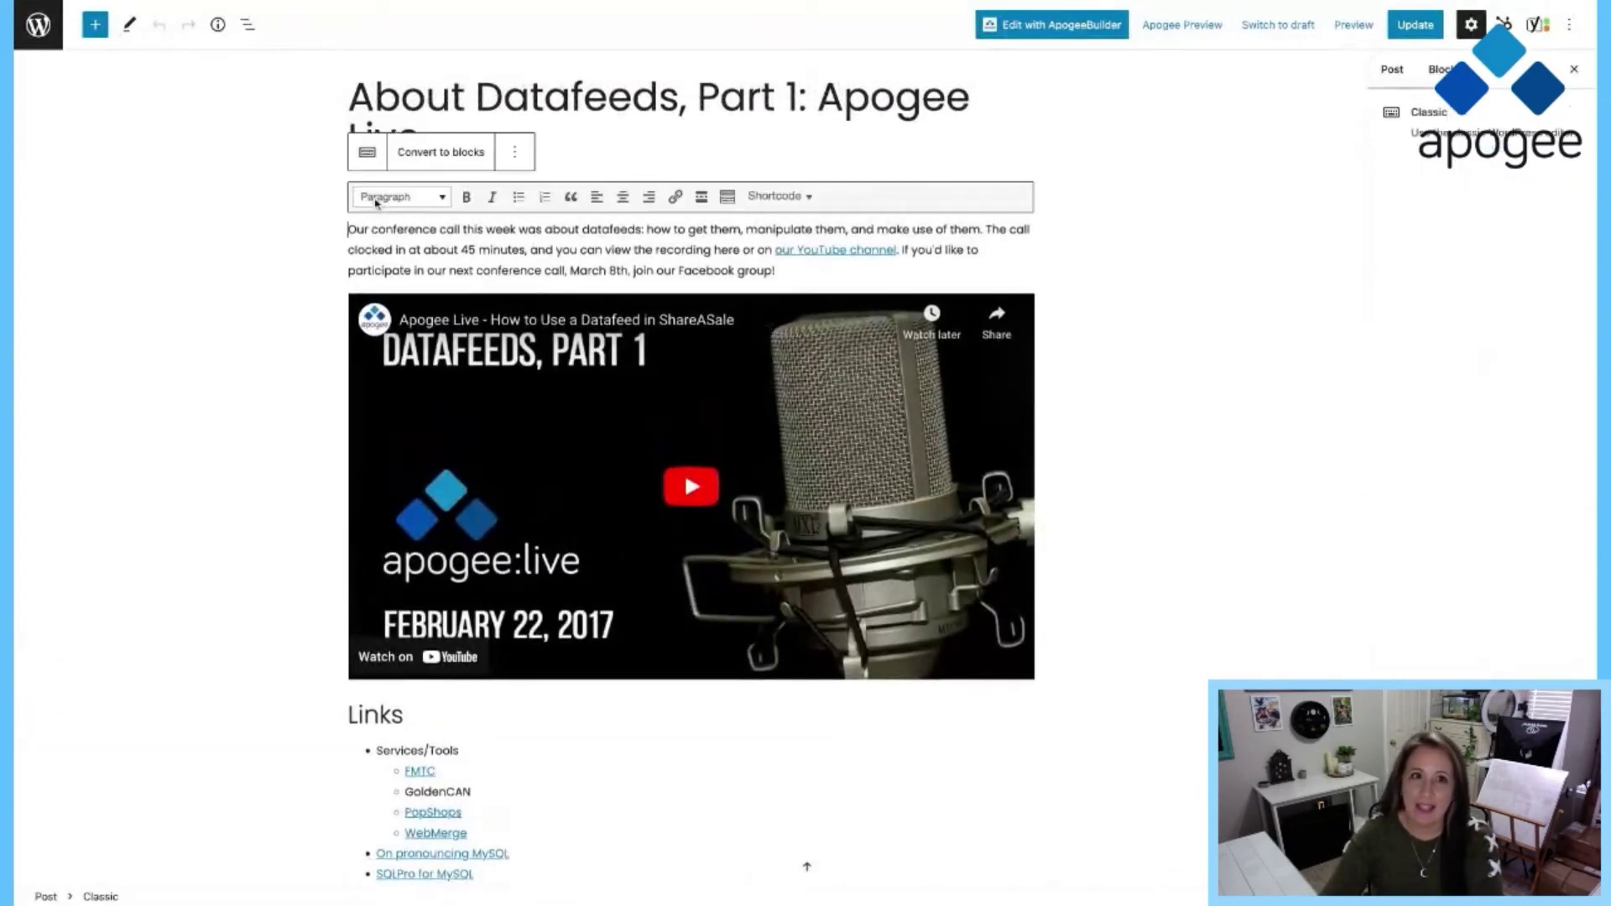
pyautogui.click(428, 153)
pyautogui.scroll(6, 428, 159)
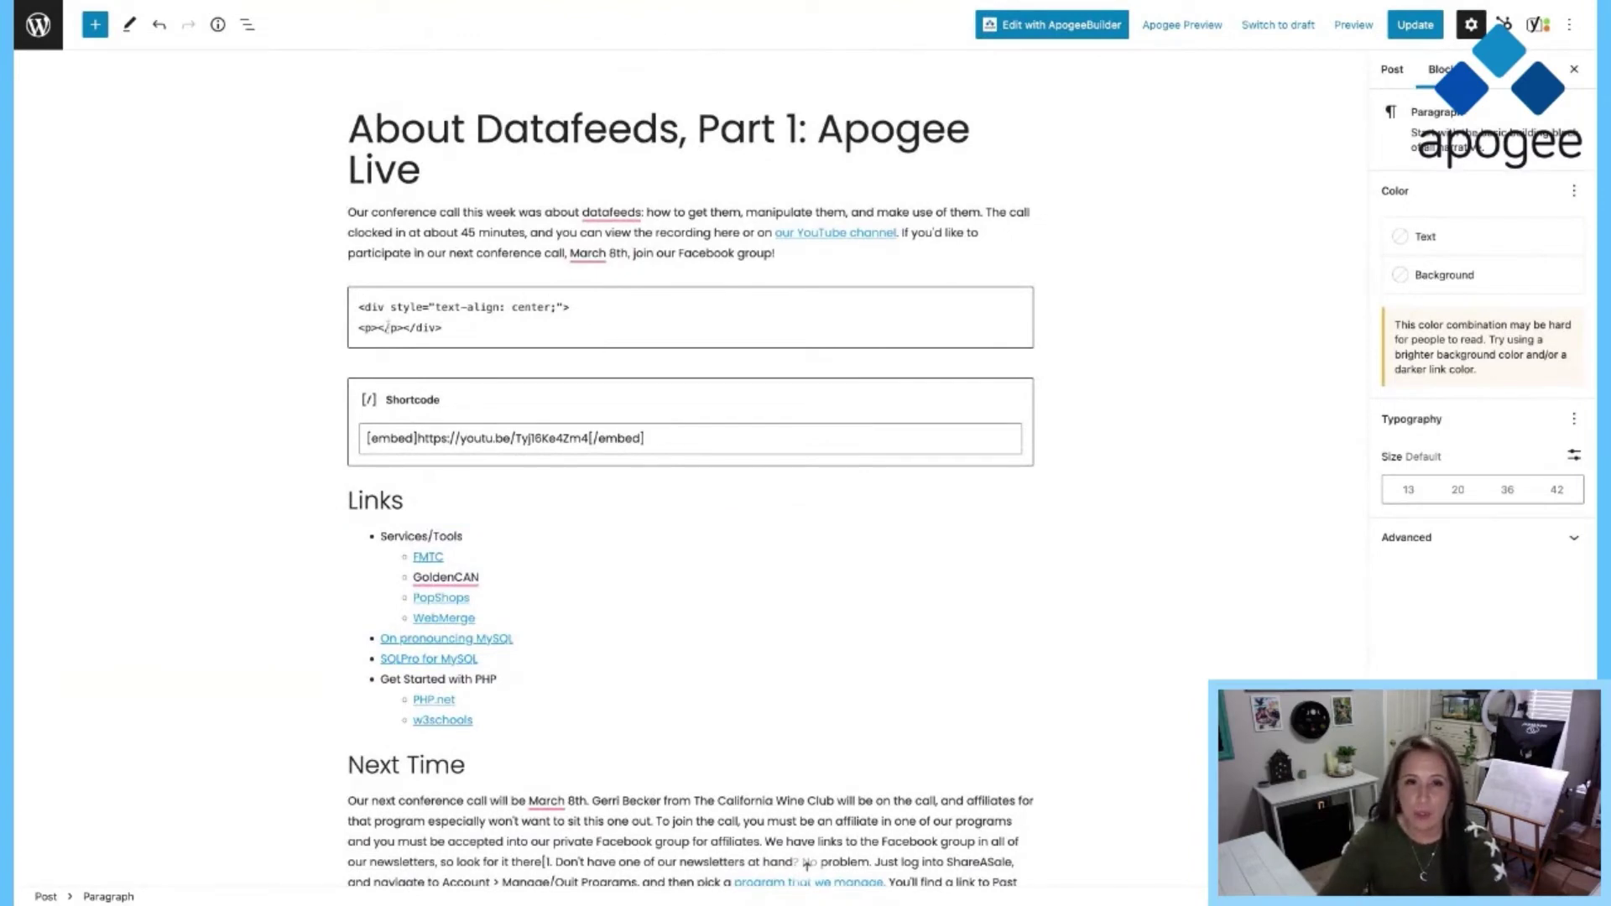
# - Remove the Custom HTML block containing the empty centered div above the shortcode
pyautogui.click(718, 317)
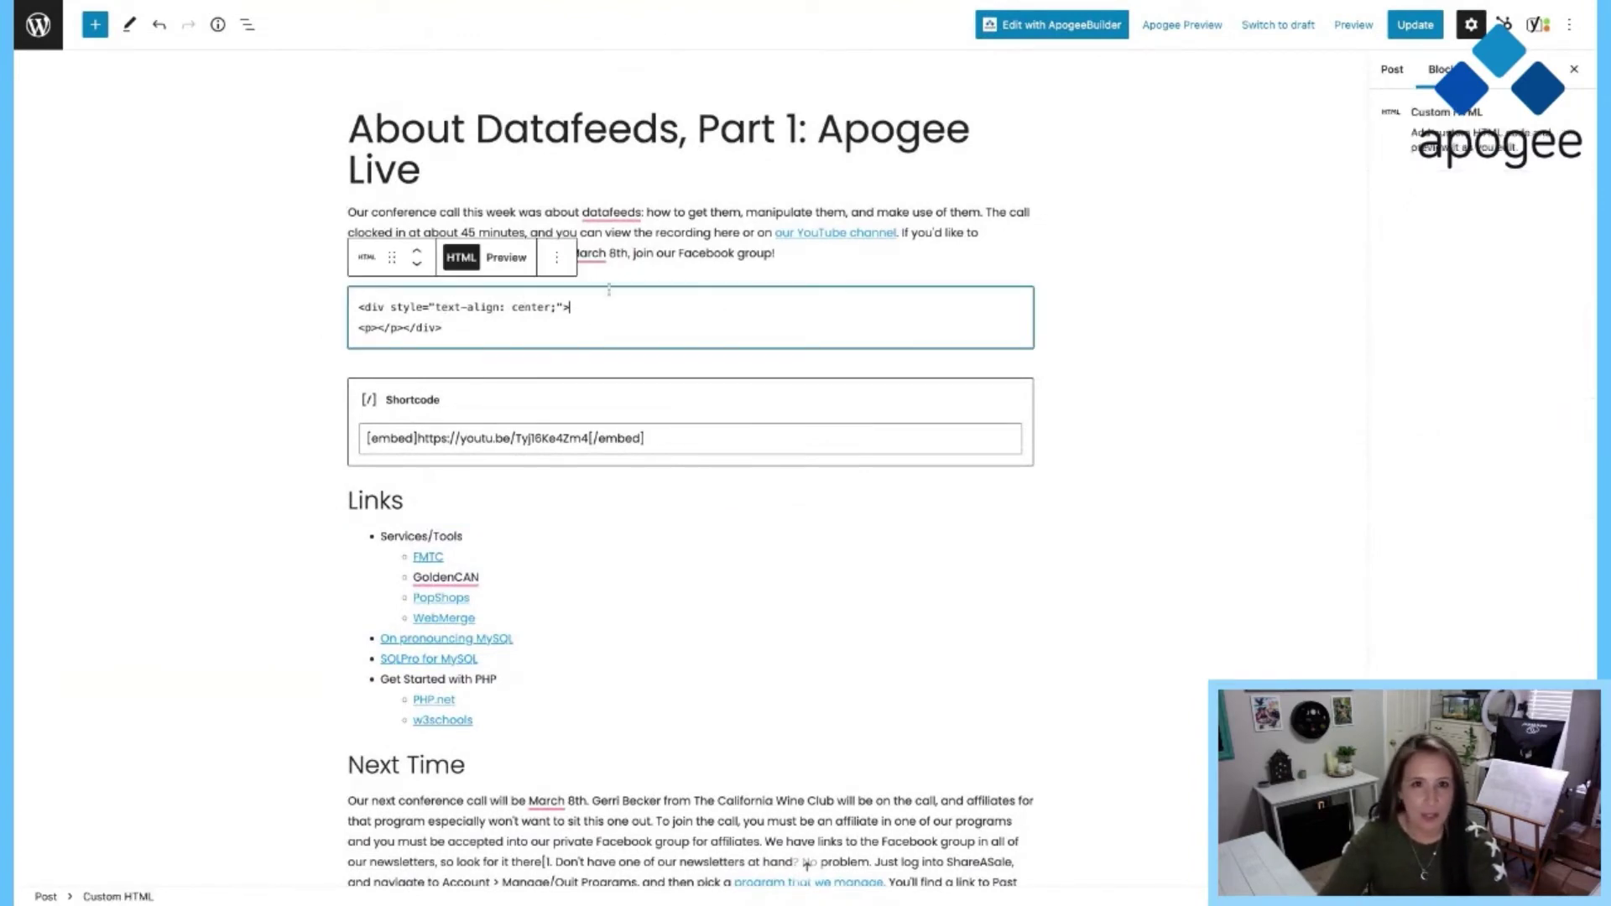
pyautogui.click(557, 258)
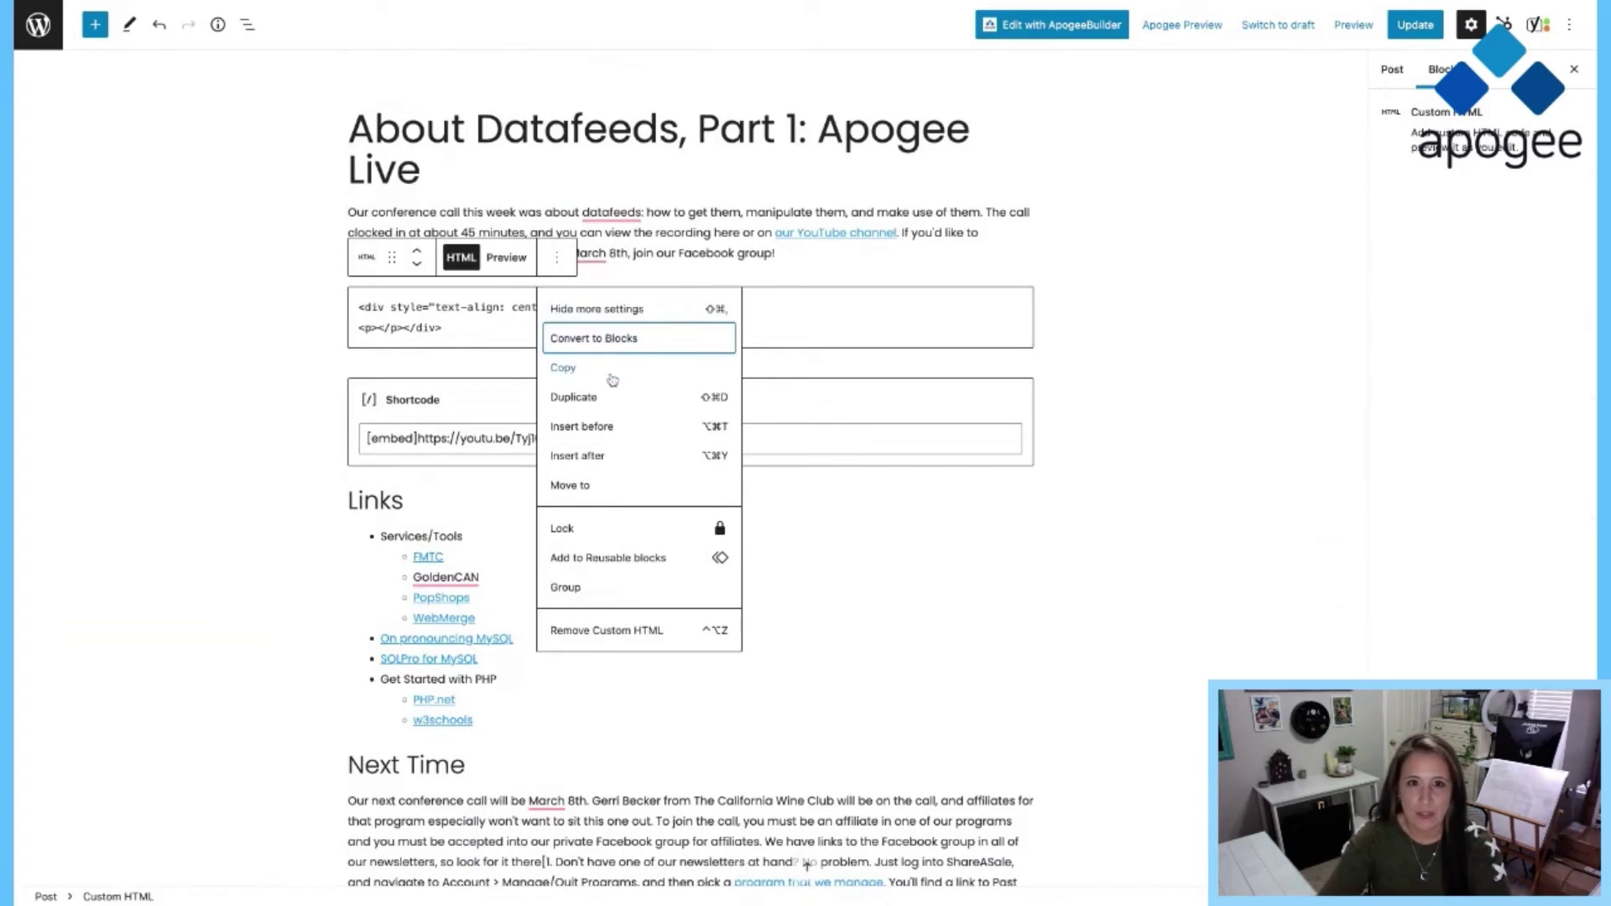
pyautogui.click(609, 629)
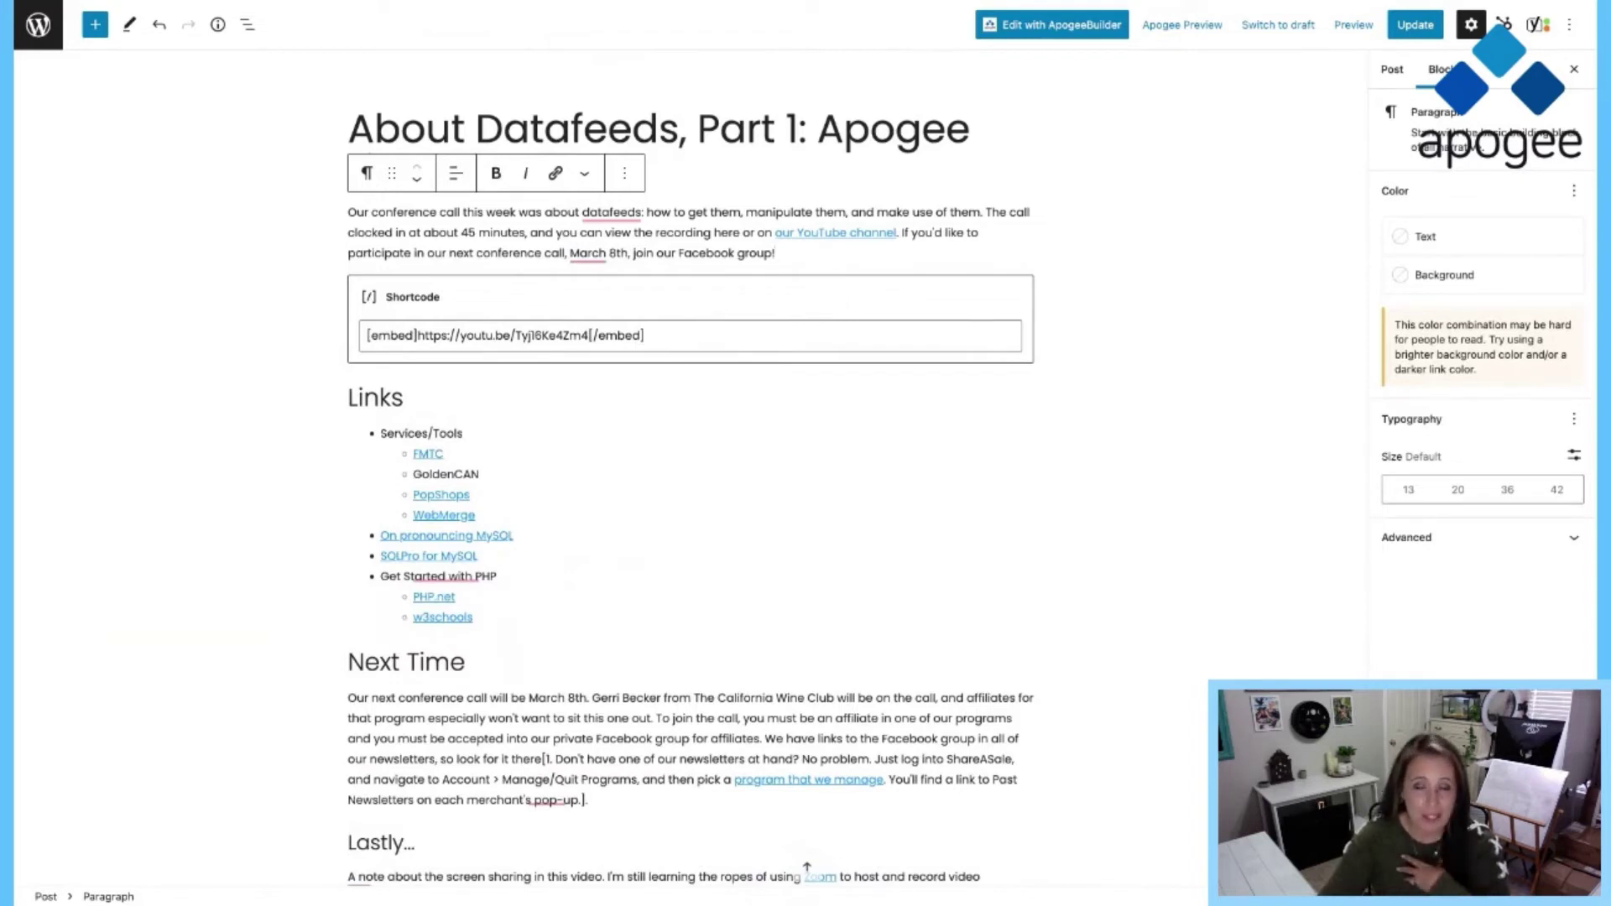
# - Add a YouTube block directly below the embed shortcode, above the "Links" heading
pyautogui.click(540, 375)
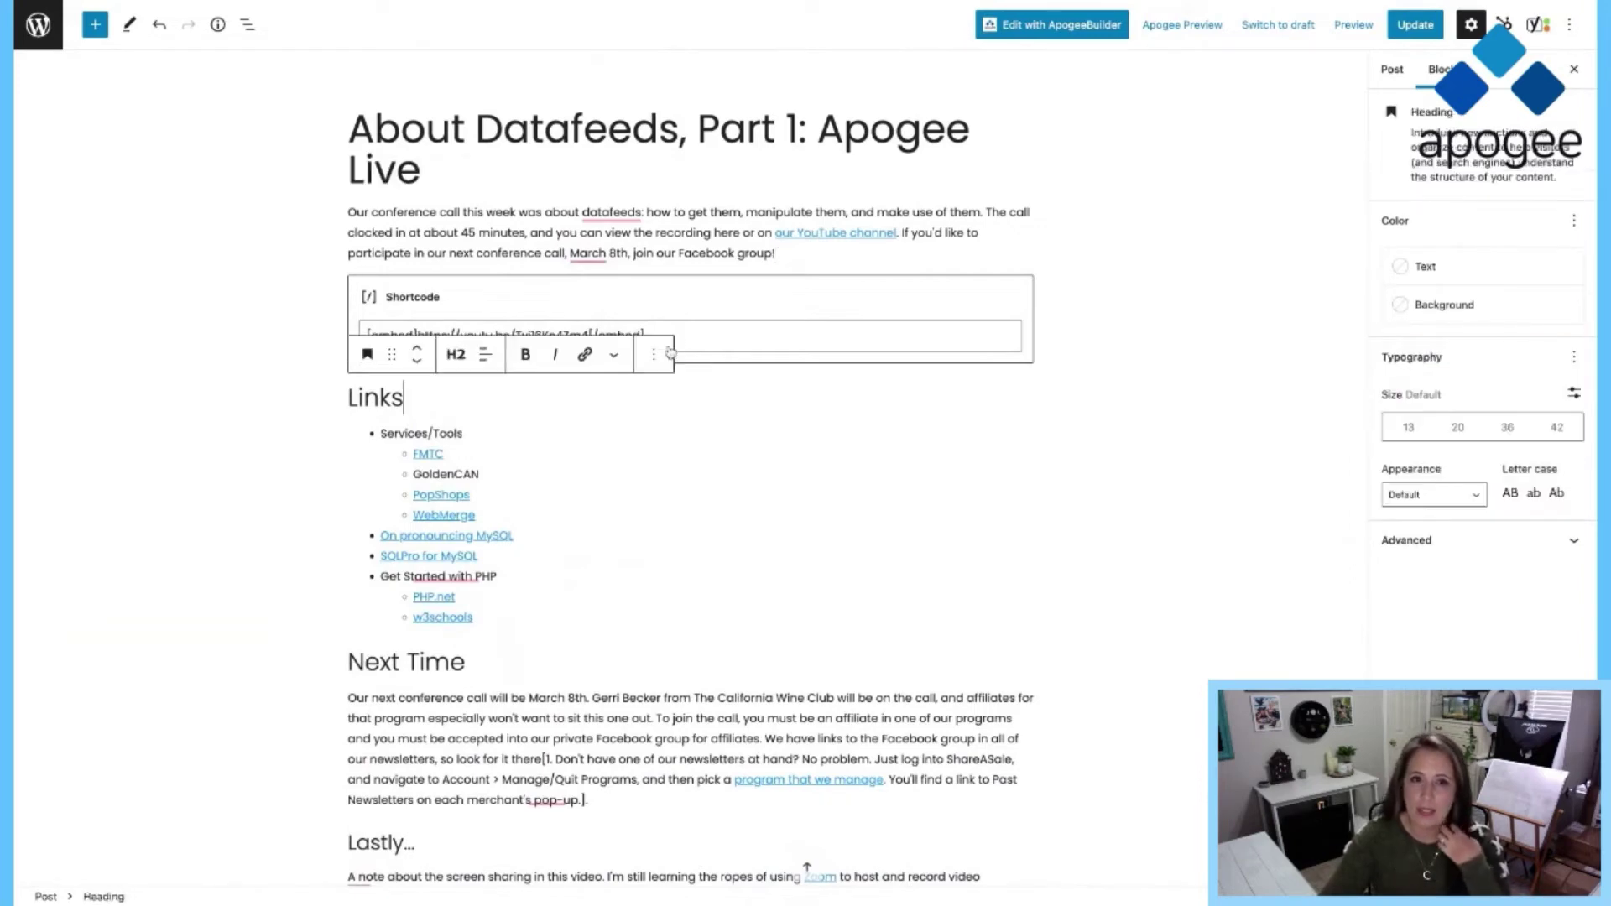
pyautogui.click(721, 333)
pyautogui.click(722, 305)
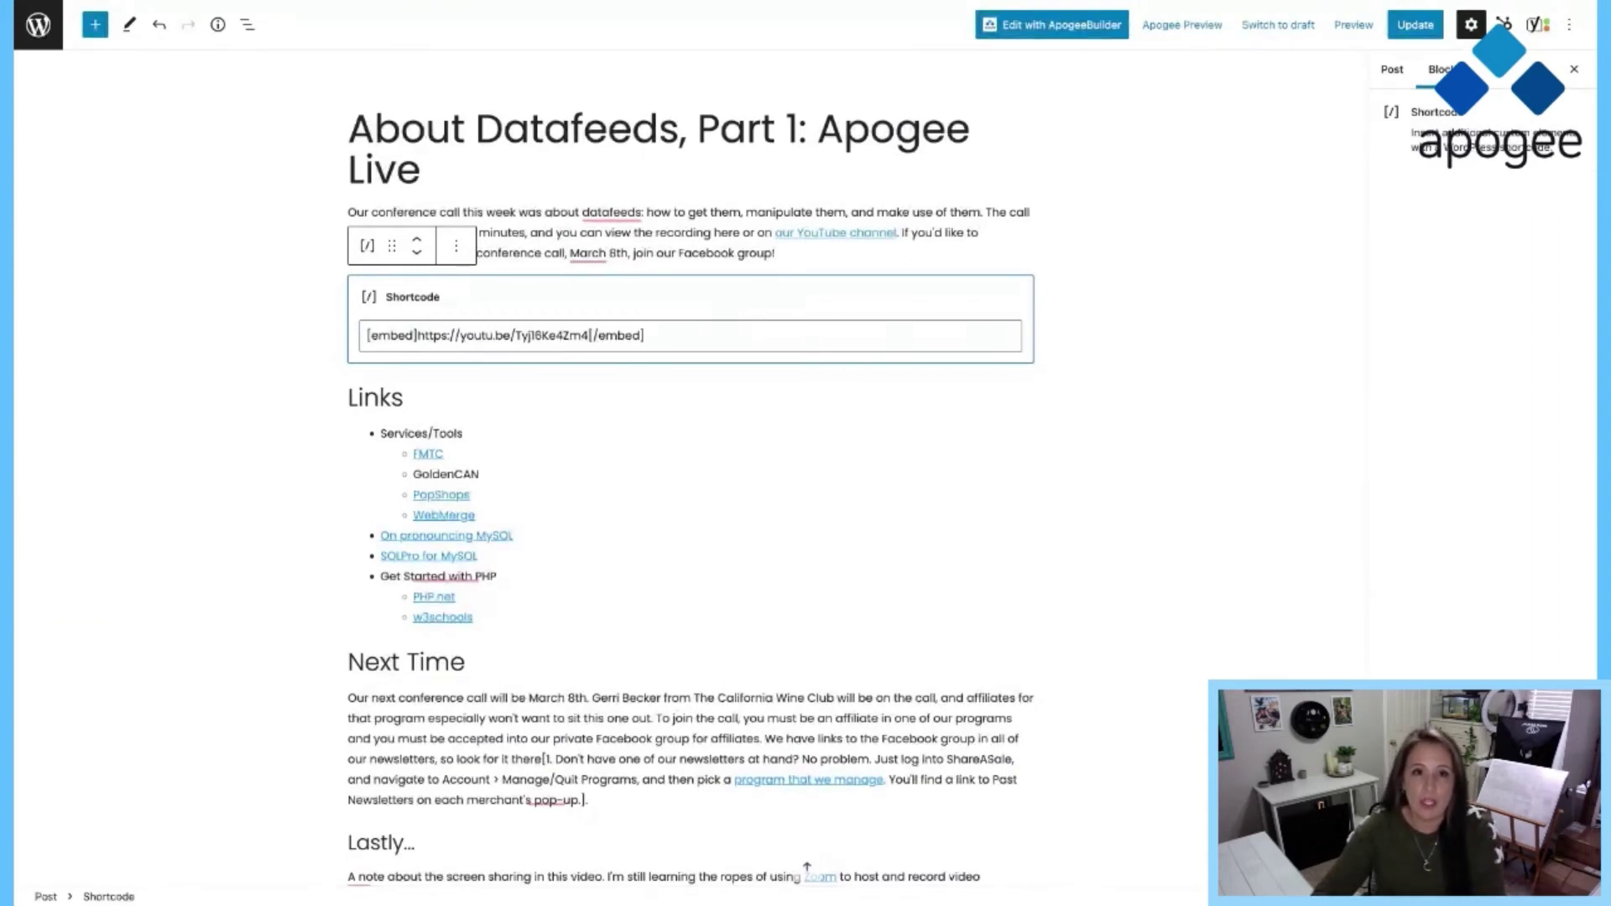
pyautogui.press('Return')
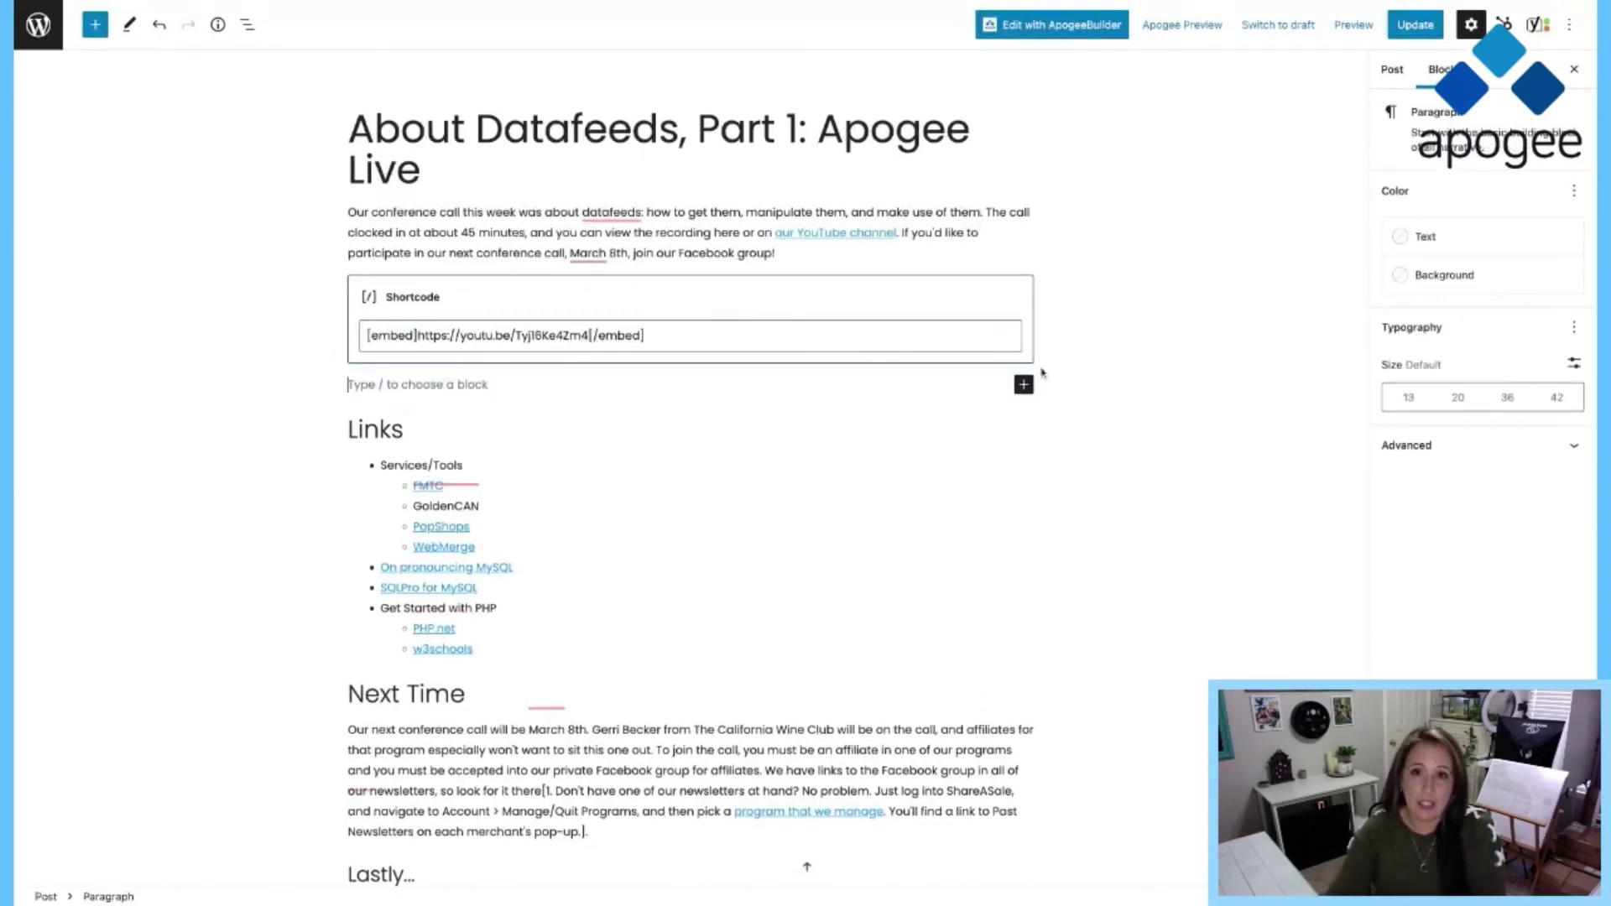
pyautogui.click(1024, 385)
pyautogui.write('you')
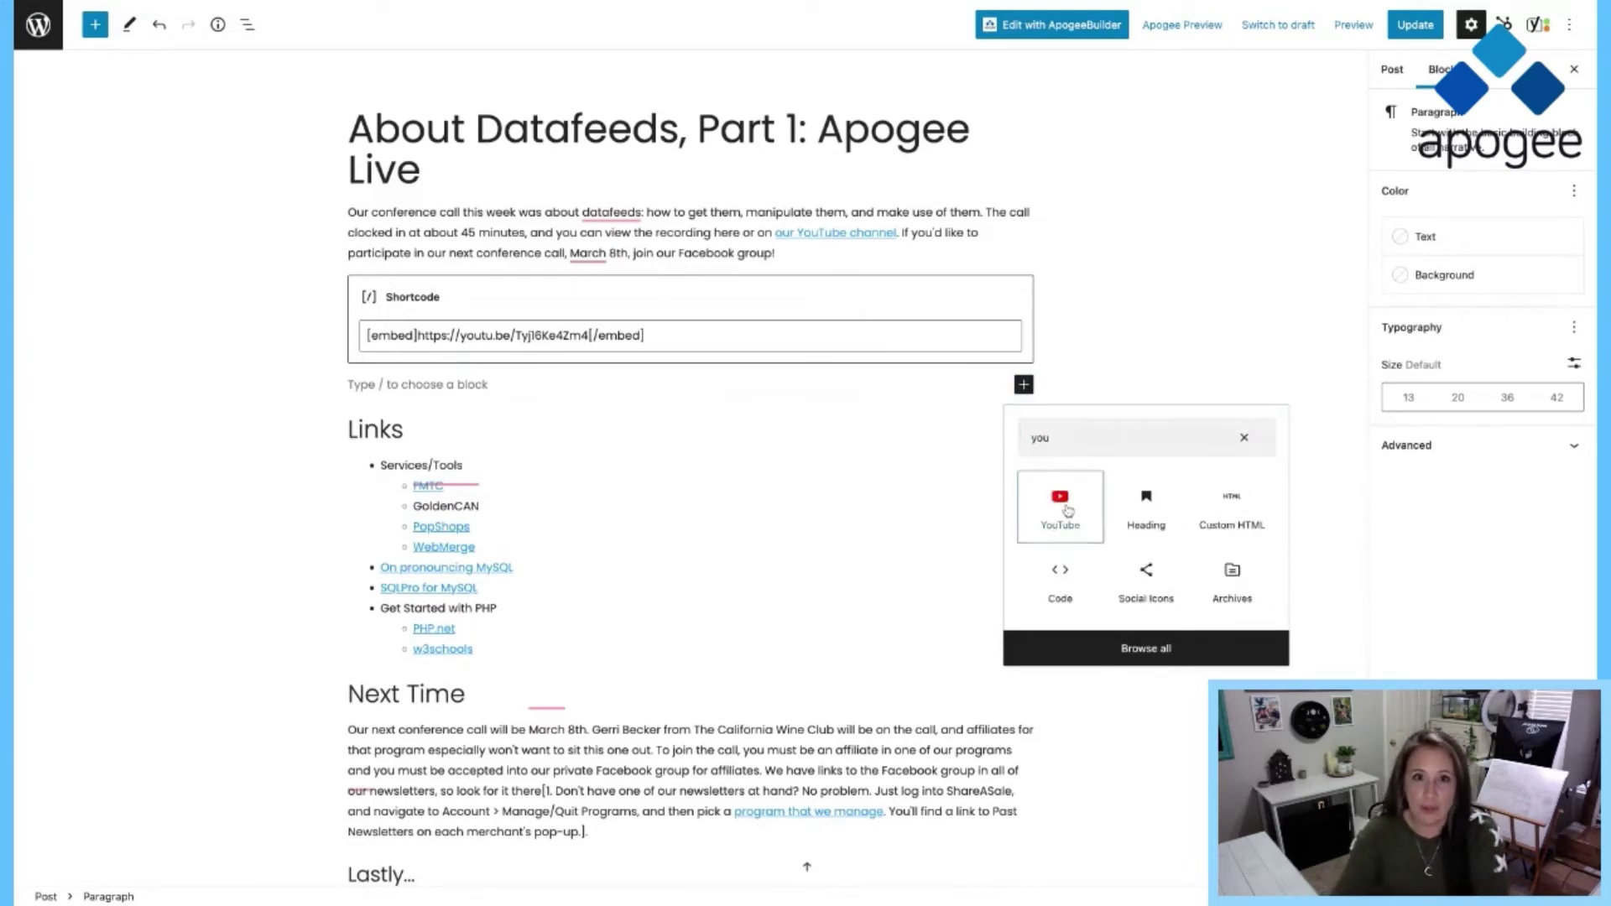
pyautogui.click(1065, 508)
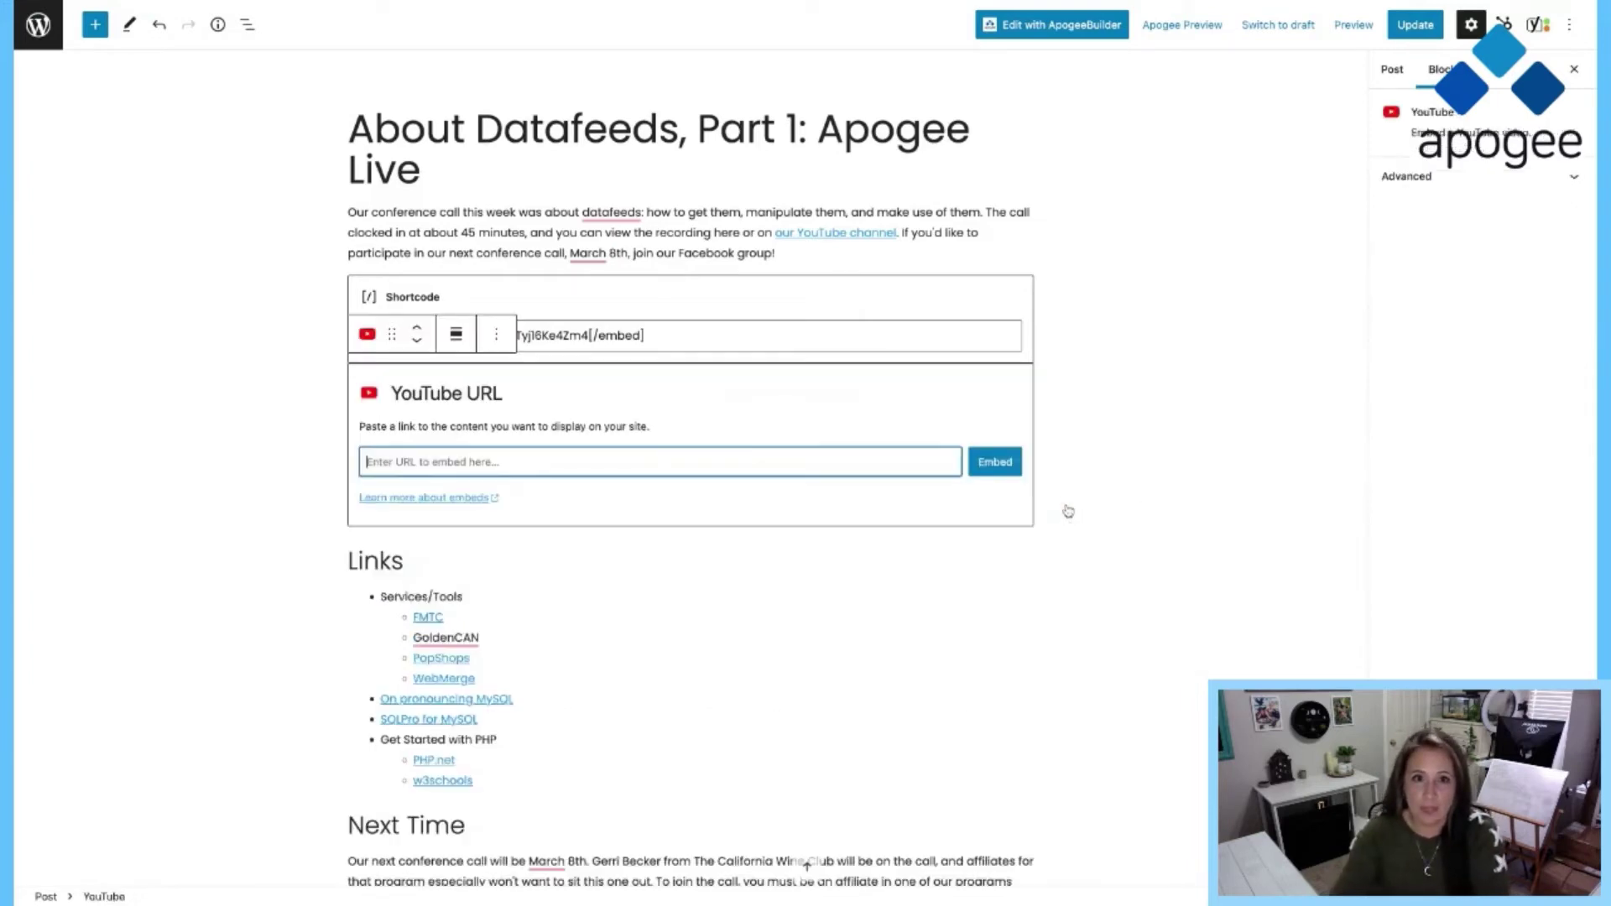
pyautogui.click(567, 336)
pyautogui.click(419, 335)
pyautogui.hotkey('shift', 'Right')
pyautogui.hotkey('shift', 'Right')
pyautogui.hotkey('shift', 'Right')
pyautogui.hotkey('shift', 'Right')
pyautogui.hotkey('shift', 'Right')
pyautogui.hotkey('shift', 'Right')
pyautogui.hotkey('shift', 'Right')
pyautogui.hotkey('shift', 'Right')
pyautogui.hotkey('shift', 'Right')
pyautogui.hotkey('shift', 'Right')
pyautogui.hotkey('shift', 'Right')
pyautogui.hotkey('shift', 'Right')
pyautogui.hotkey('shift', 'Right')
pyautogui.hotkey('shift', 'Right')
pyautogui.hotkey('shift', 'Right')
pyautogui.hotkey('shift', 'Right')
pyautogui.hotkey('shift', 'Right')
pyautogui.hotkey('shift', 'Right')
pyautogui.hotkey('shift', 'Right')
pyautogui.hotkey('shift', 'Right')
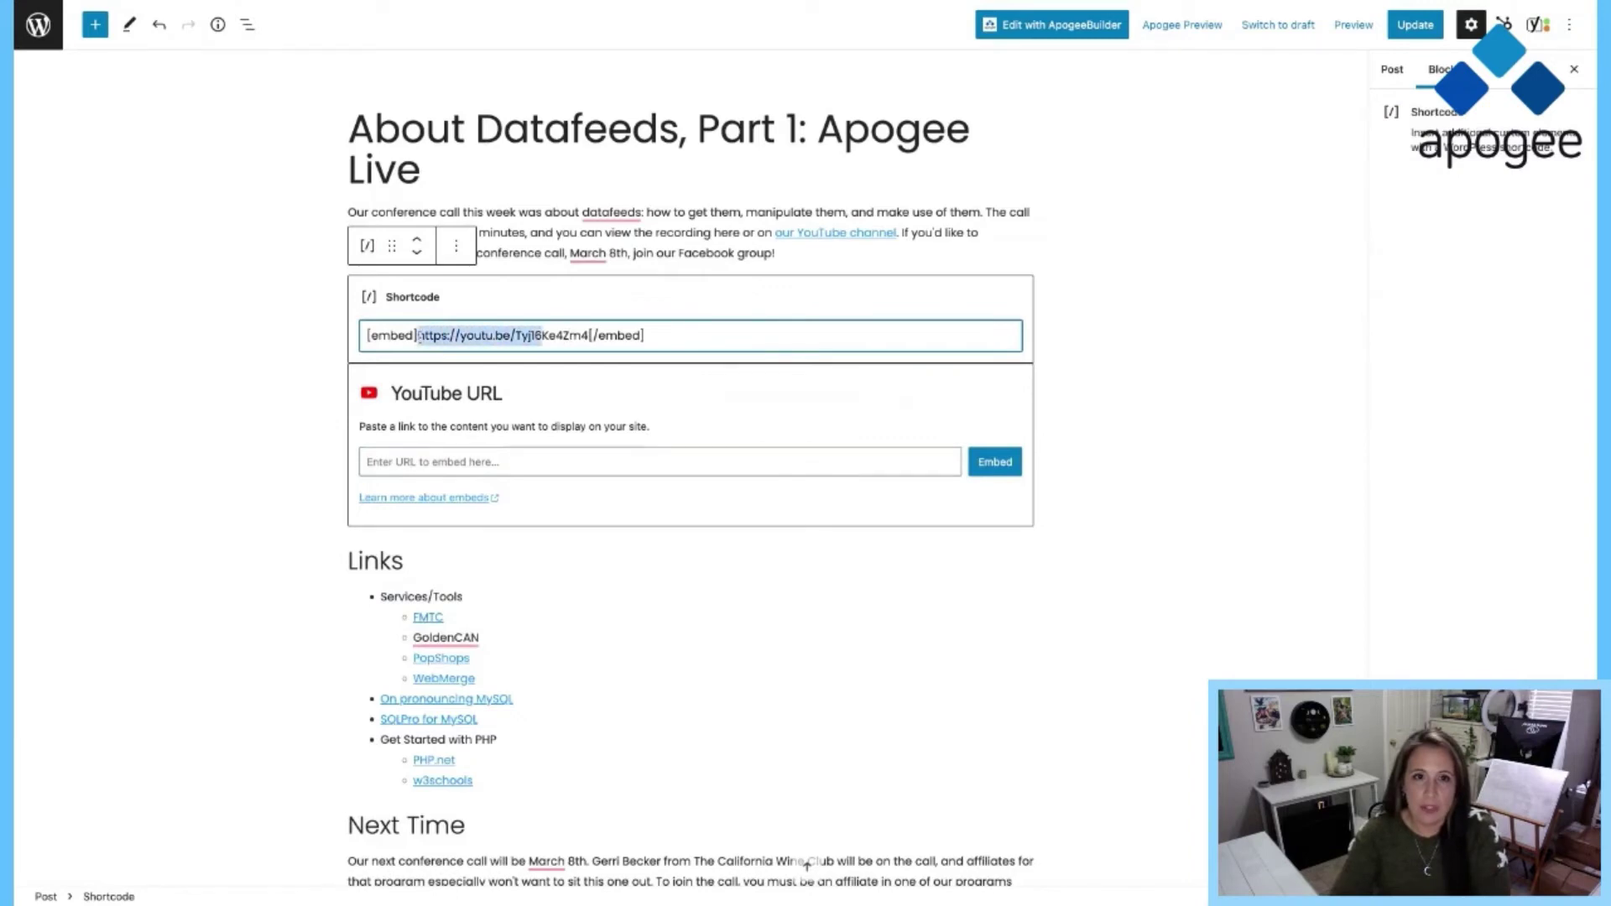
pyautogui.hotkey('shift', 'Right')
pyautogui.hotkey('shift', 'Right')
pyautogui.hotkey('shift', 'Right')
pyautogui.hotkey('shift', 'Right')
pyautogui.hotkey('shift', 'Right')
pyautogui.hotkey('shift', 'Right')
pyautogui.hotkey('ctrl', 'c')
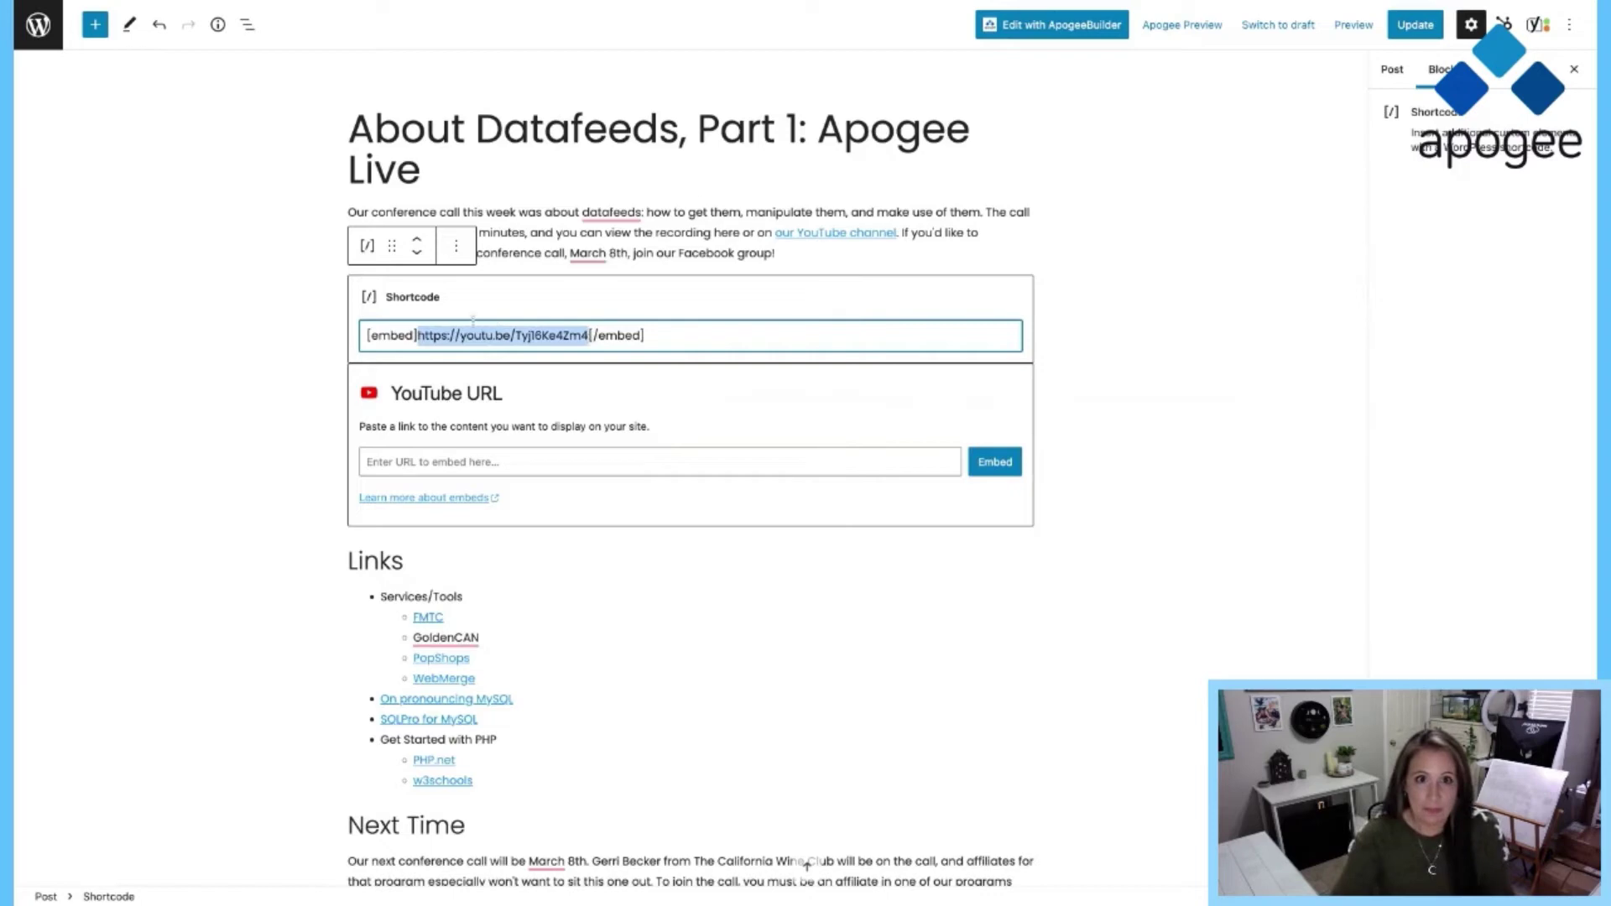
pyautogui.click(416, 461)
pyautogui.hotkey('ctrl', 'v')
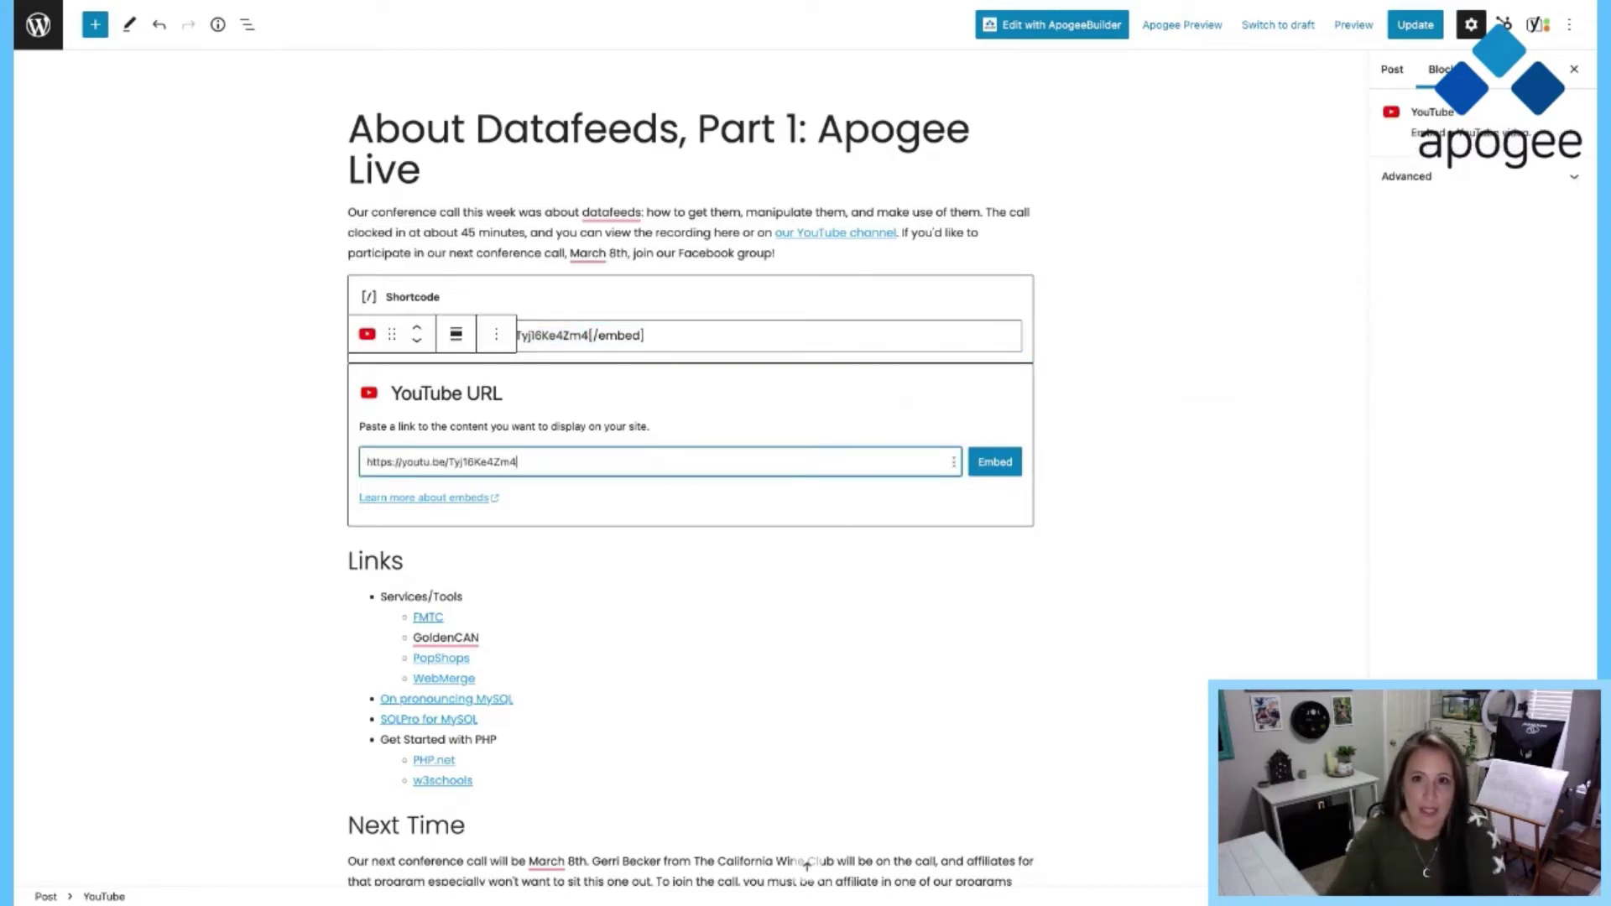
pyautogui.click(995, 464)
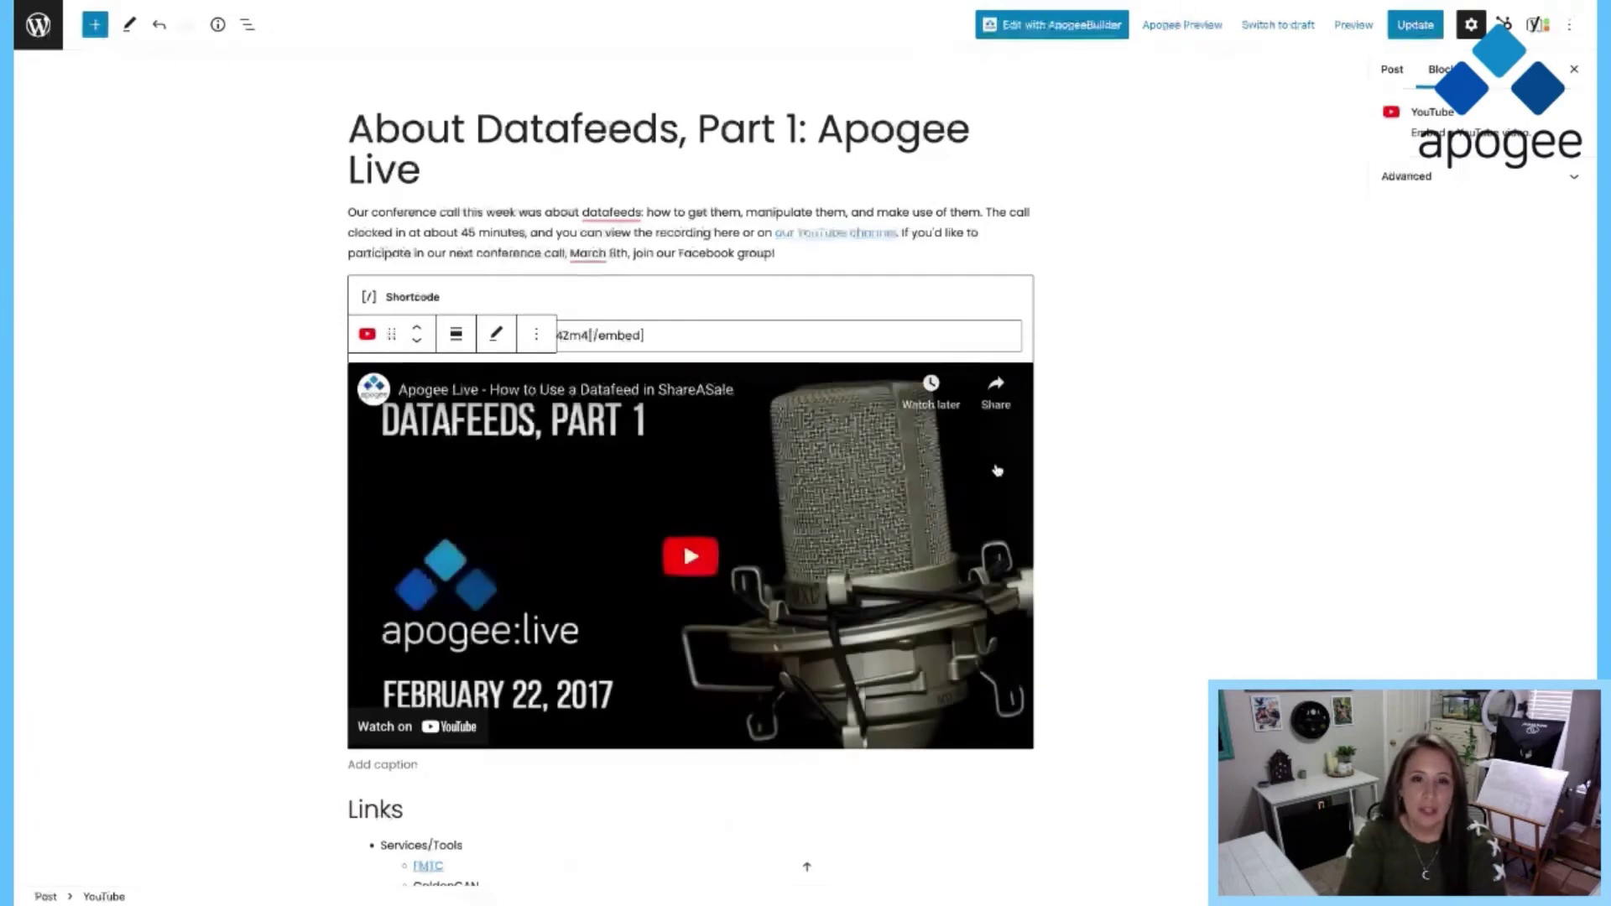
# - Remove the old Shortcode block above the embedded YouTube video
pyautogui.click(501, 282)
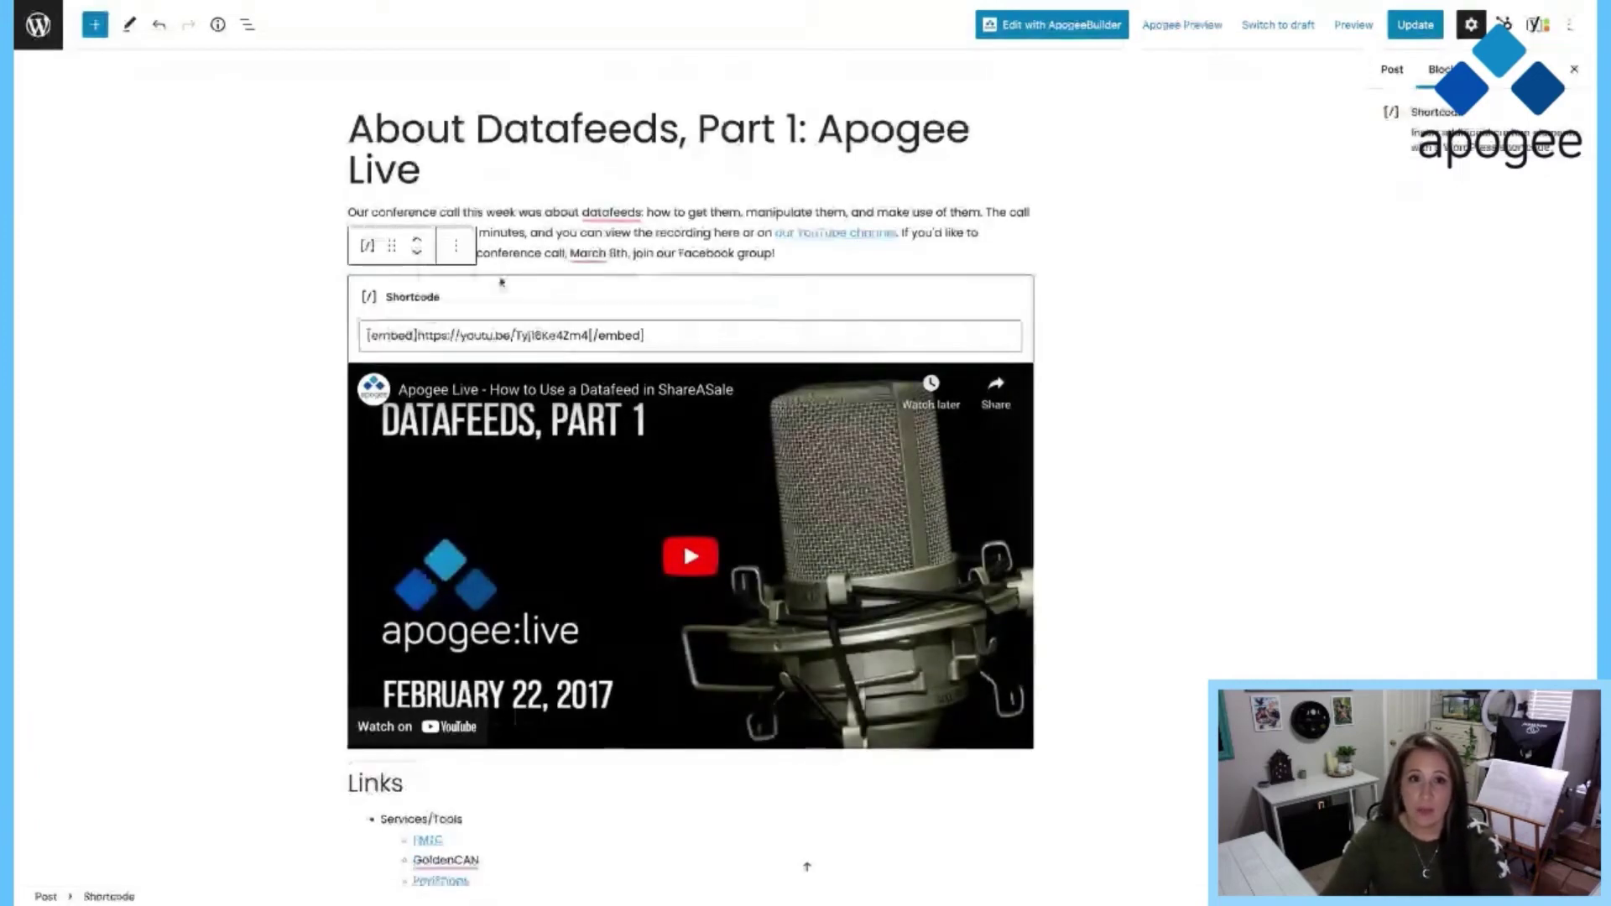
pyautogui.click(456, 245)
pyautogui.click(503, 578)
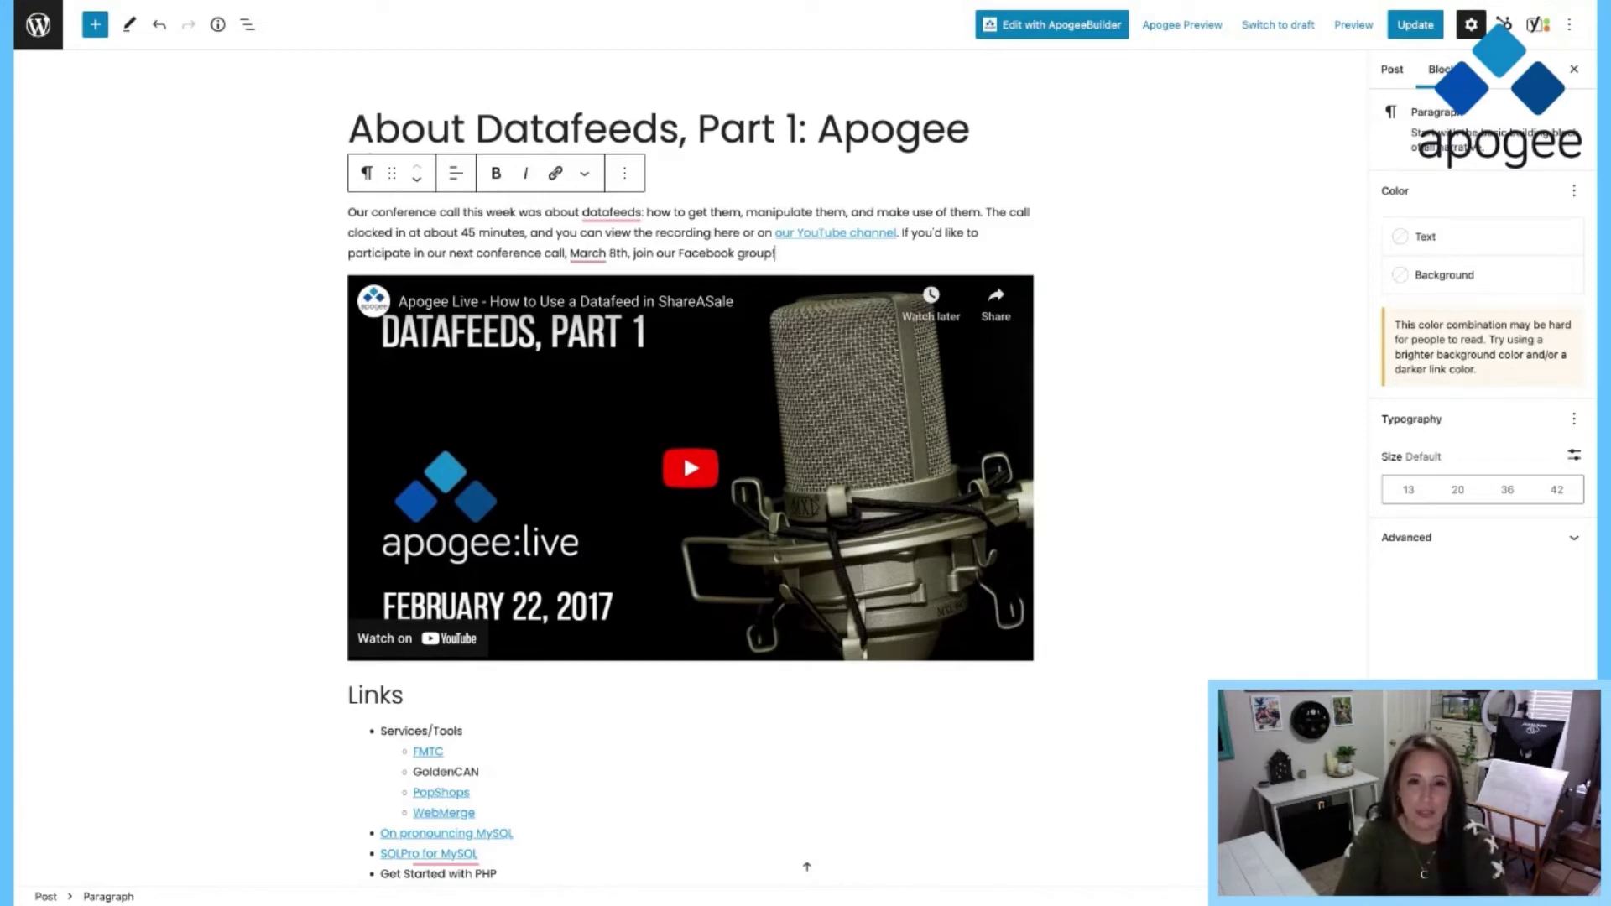
# - Review the converted blocks below the video, including the "Links" heading, its list and the "Next Time" section
pyautogui.scroll(-1, 690, 468)
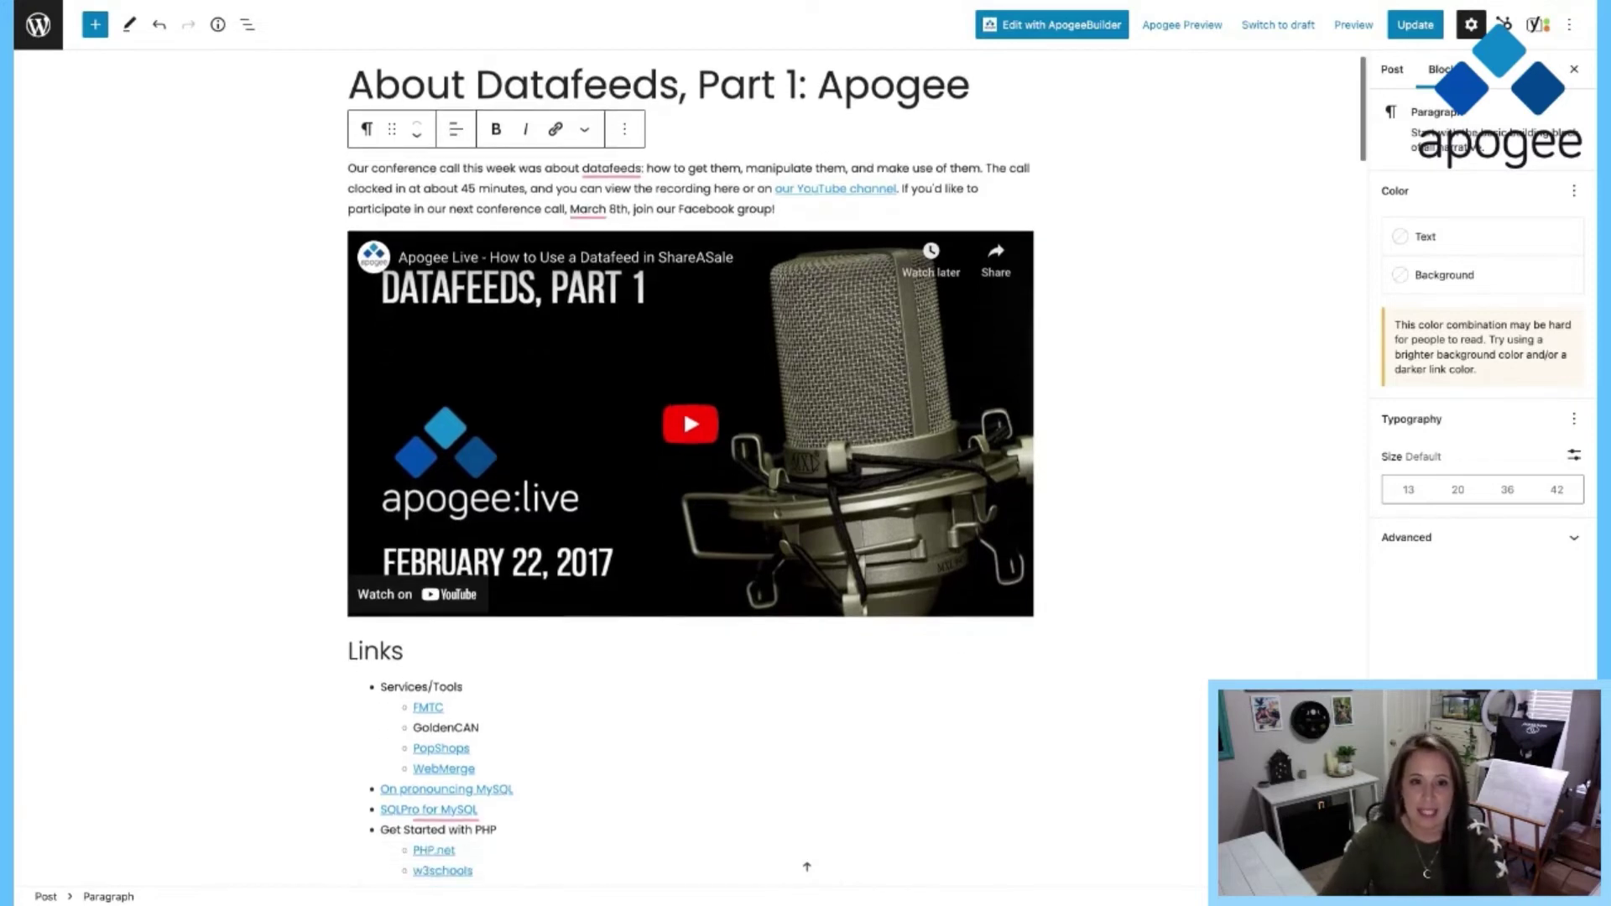
pyautogui.scroll(-3, 806, 867)
pyautogui.press('Down')
pyautogui.press('Down')
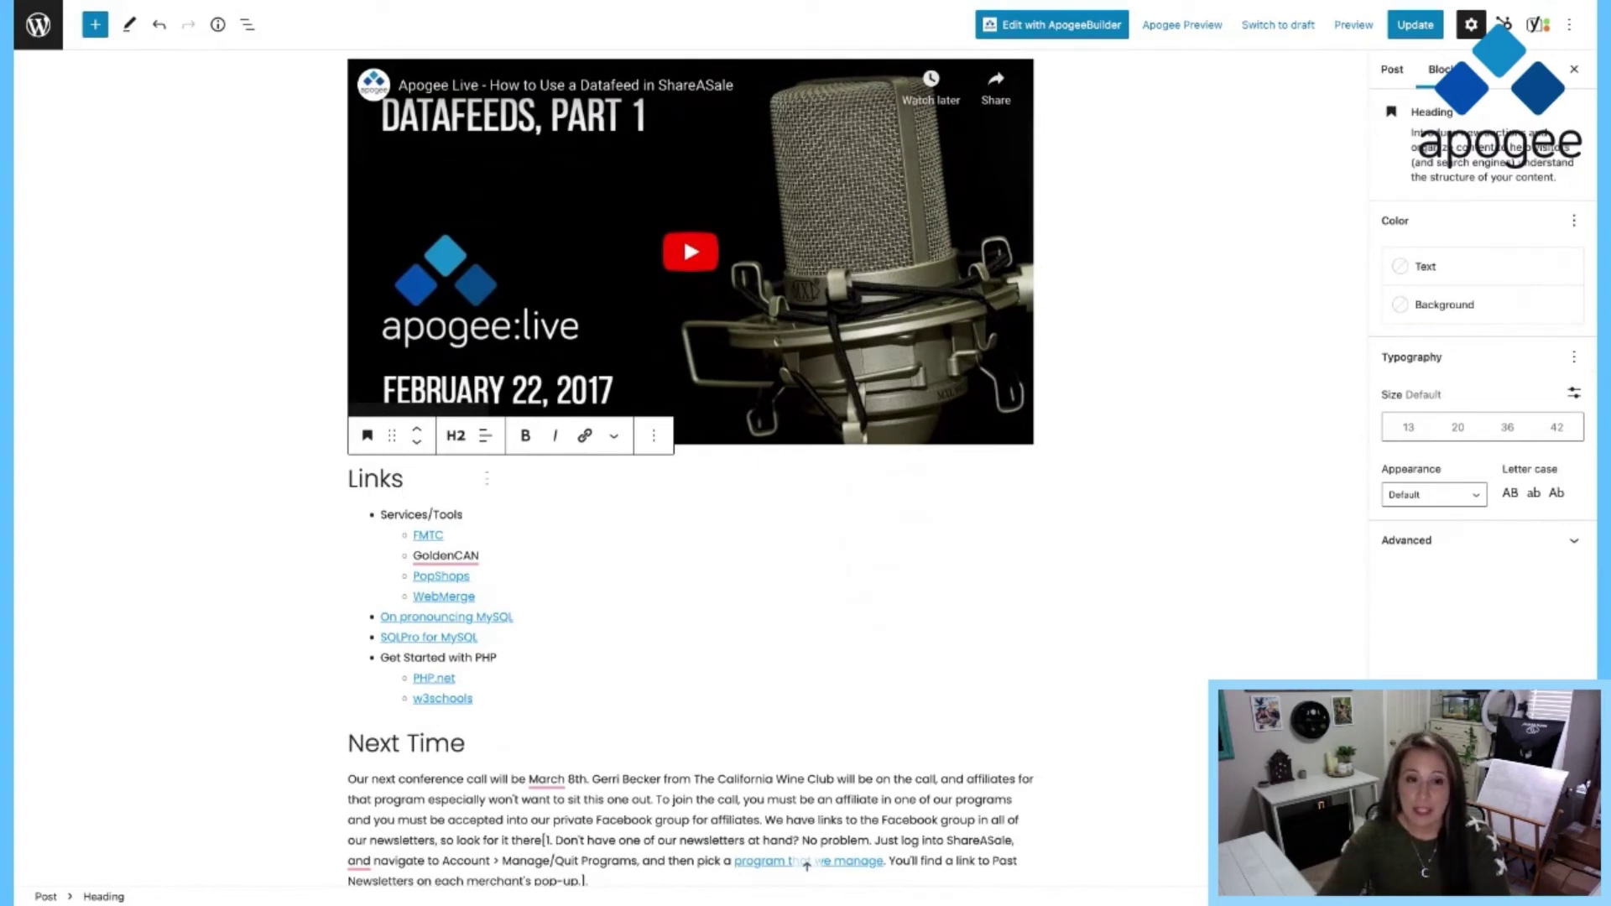
pyautogui.press('Down')
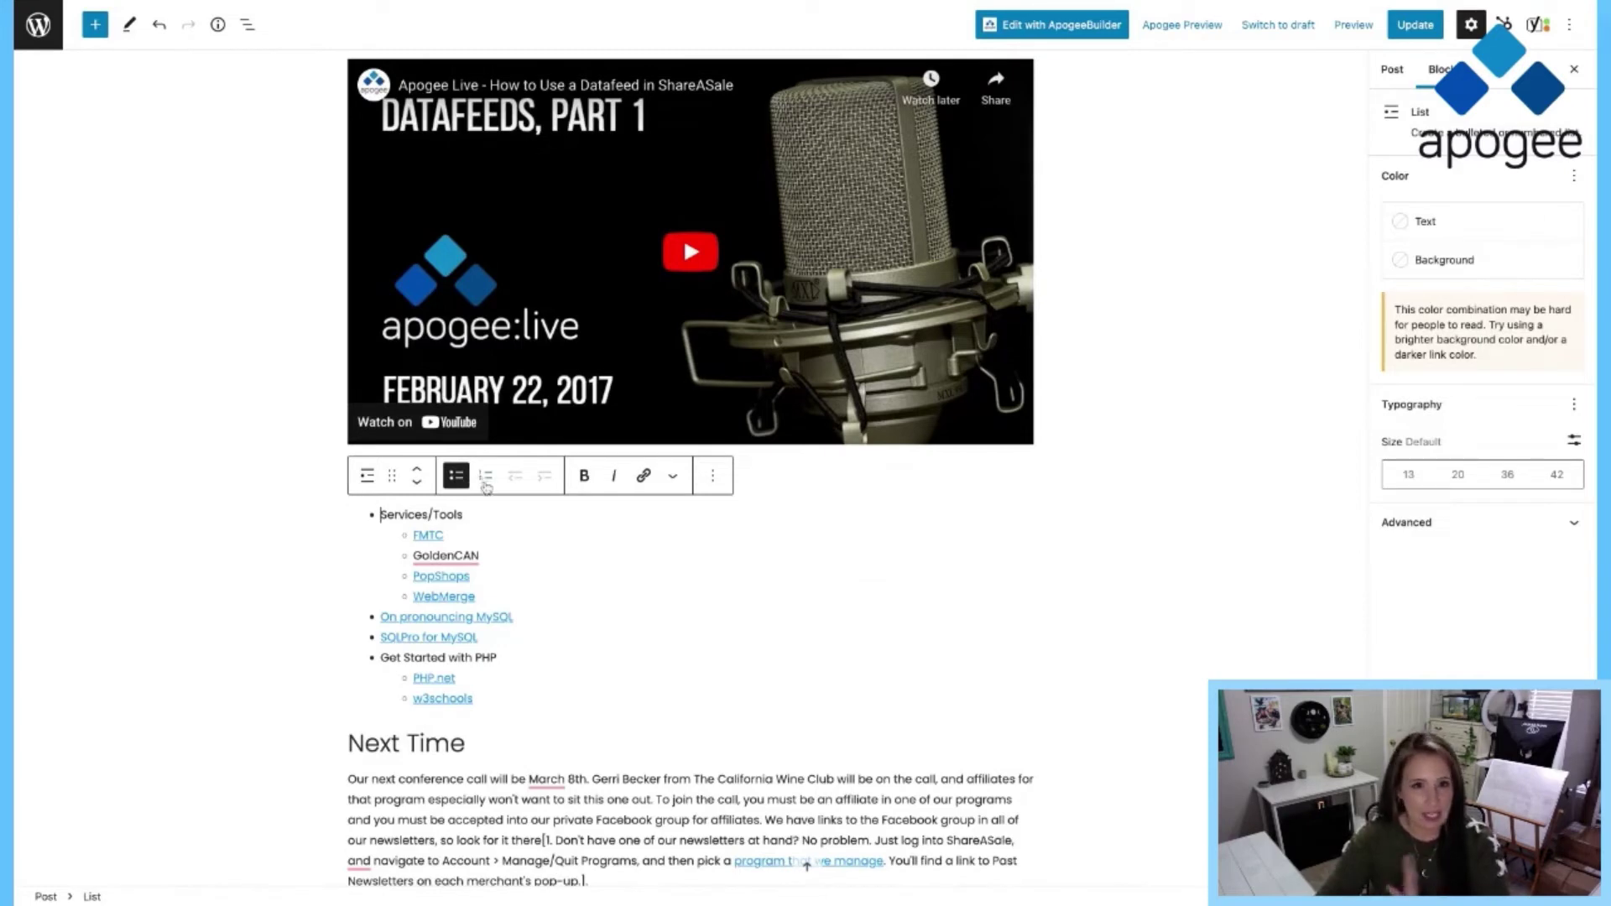
pyautogui.scroll(-2, 458, 669)
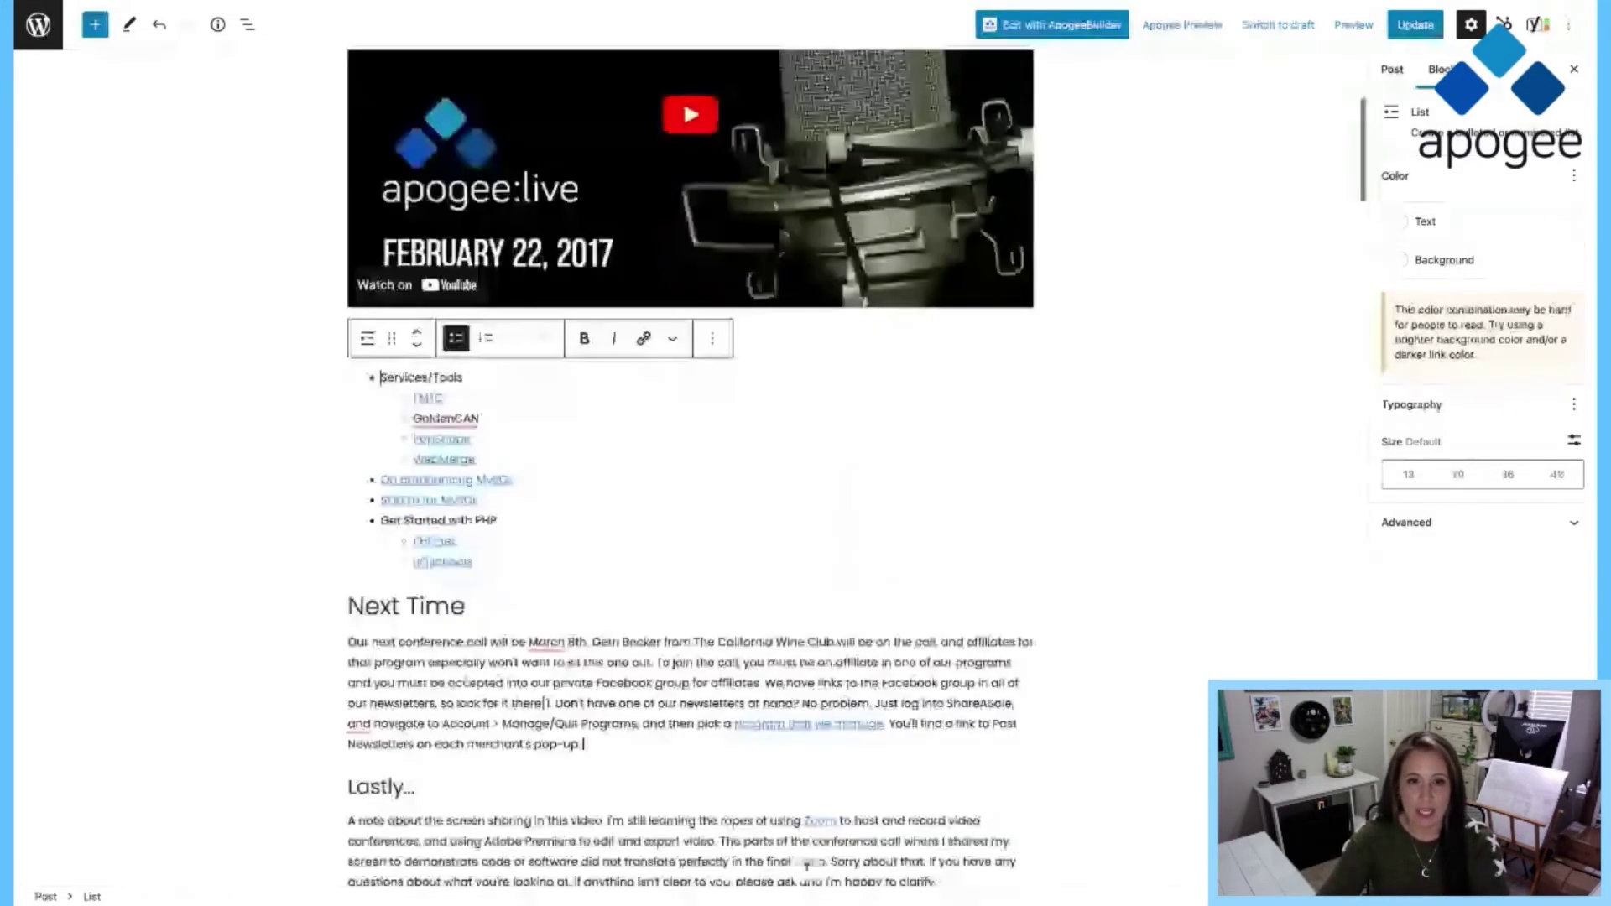
pyautogui.click(452, 595)
pyautogui.scroll(-1, 806, 869)
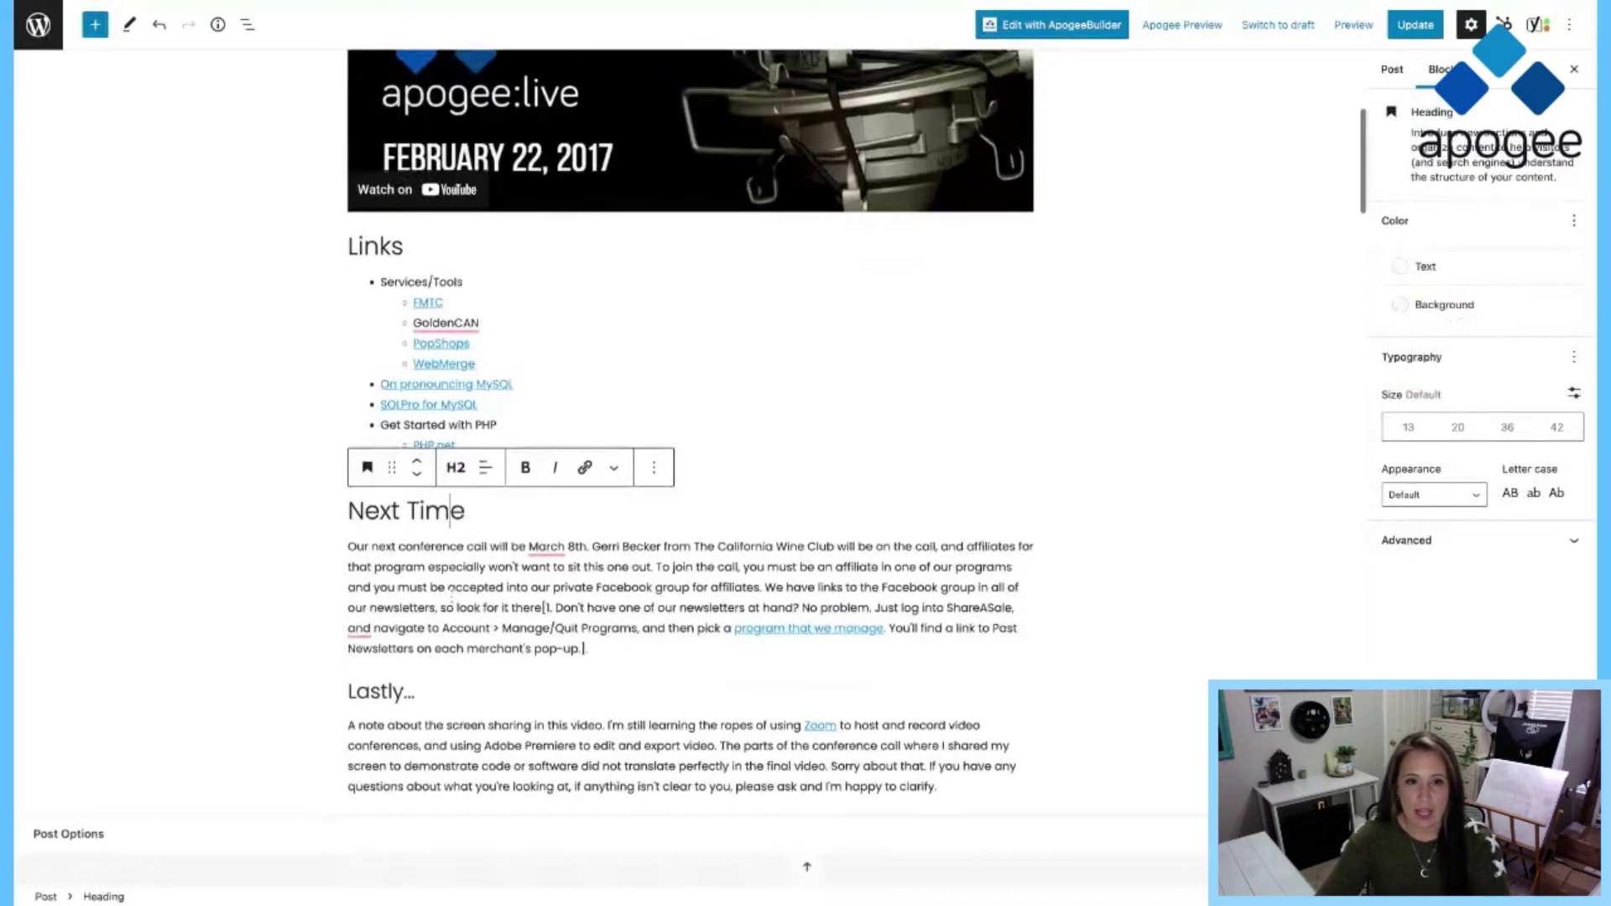
pyautogui.hotkey('shift', 'alt', 'z')
pyautogui.scroll(-1, 807, 867)
pyautogui.scroll(1, 807, 867)
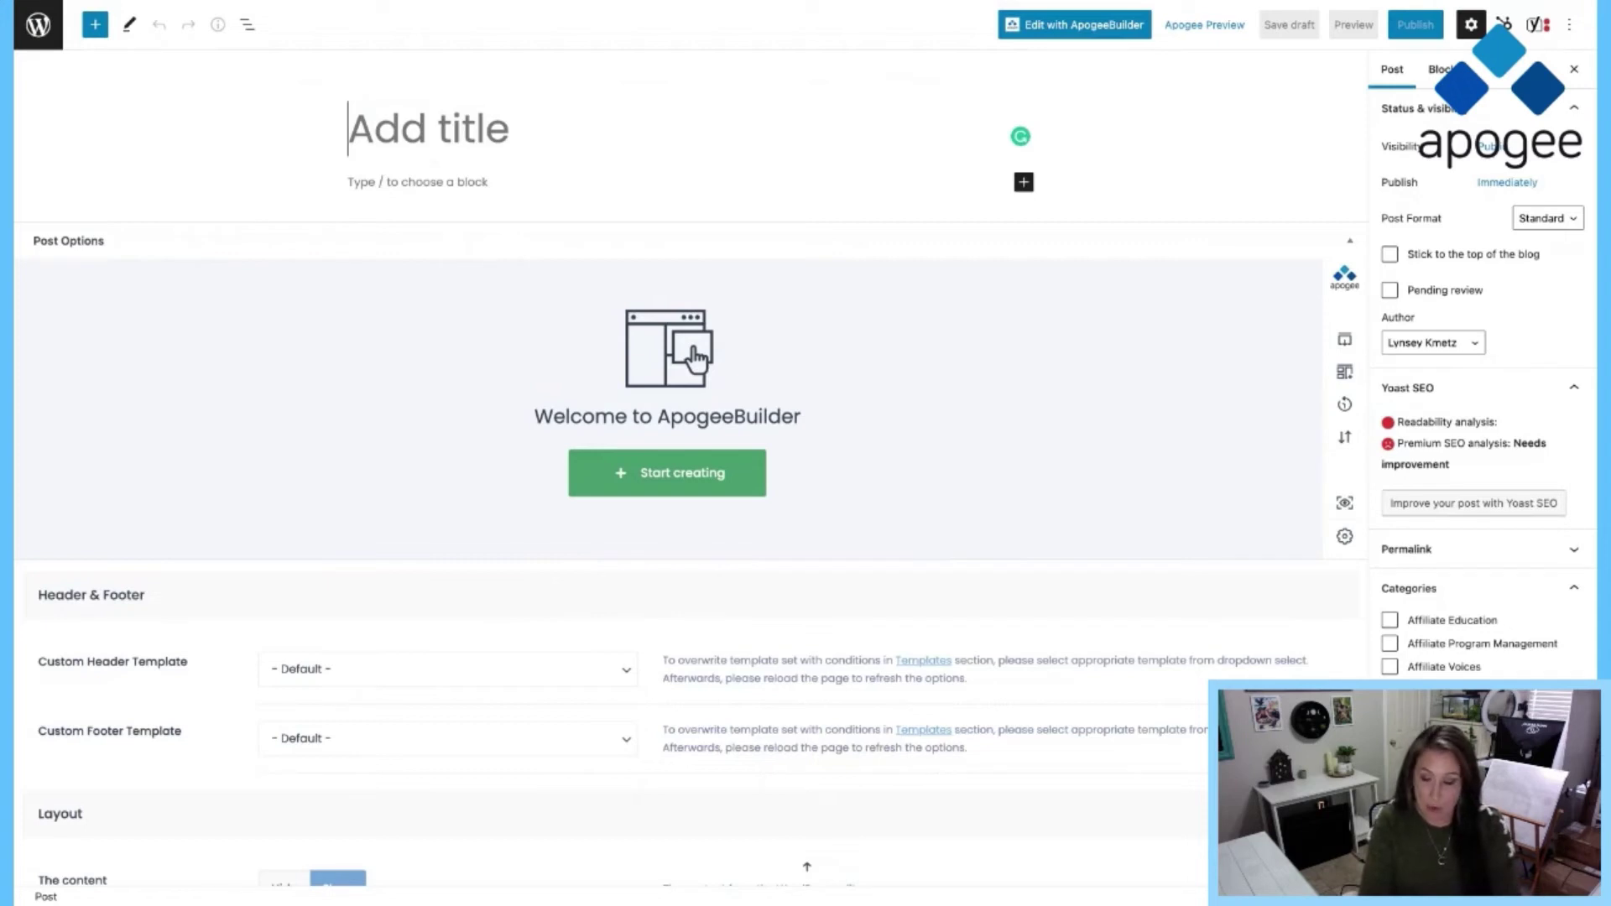
# - Title the new blank post "Best Recipe Ever"
pyautogui.write('Best ')
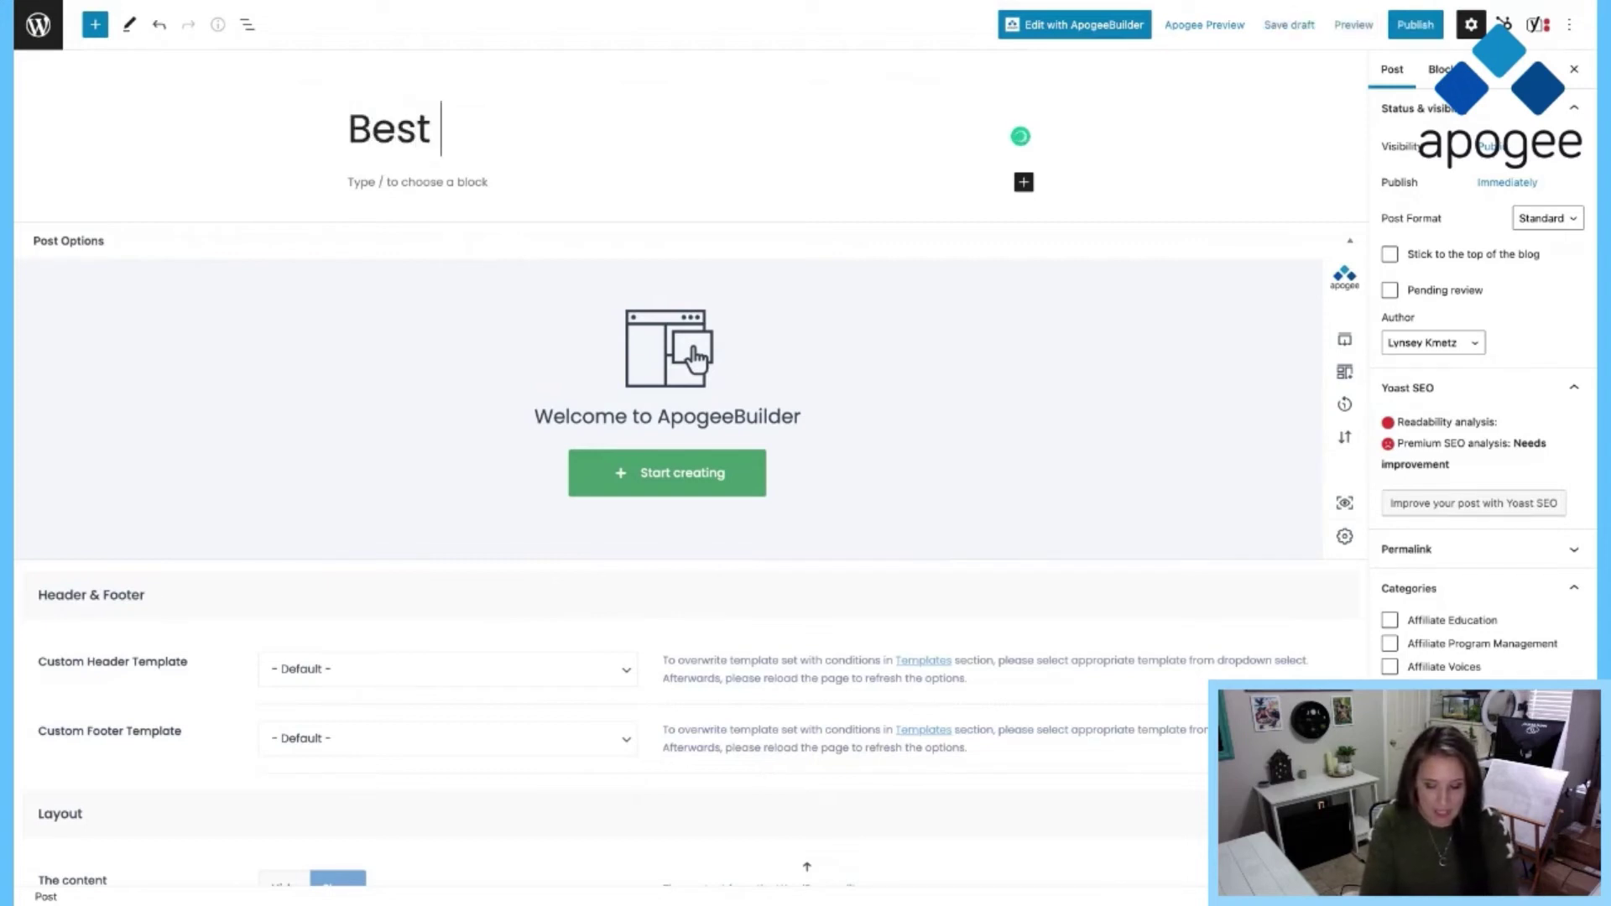
pyautogui.write('Recipe Ever')
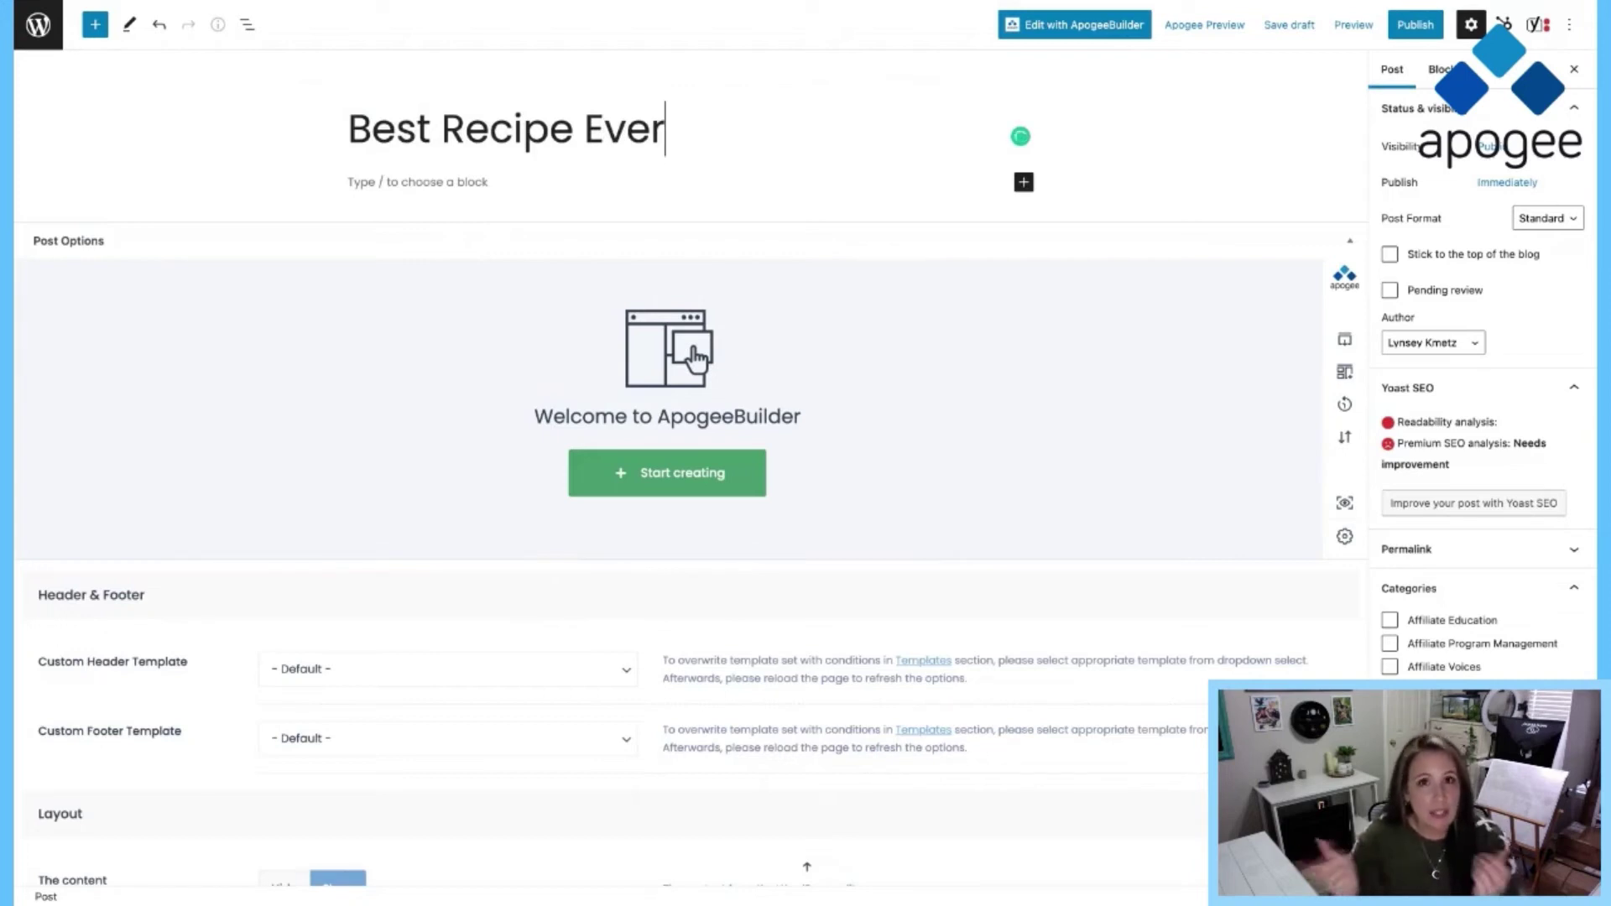
pyautogui.press('Return')
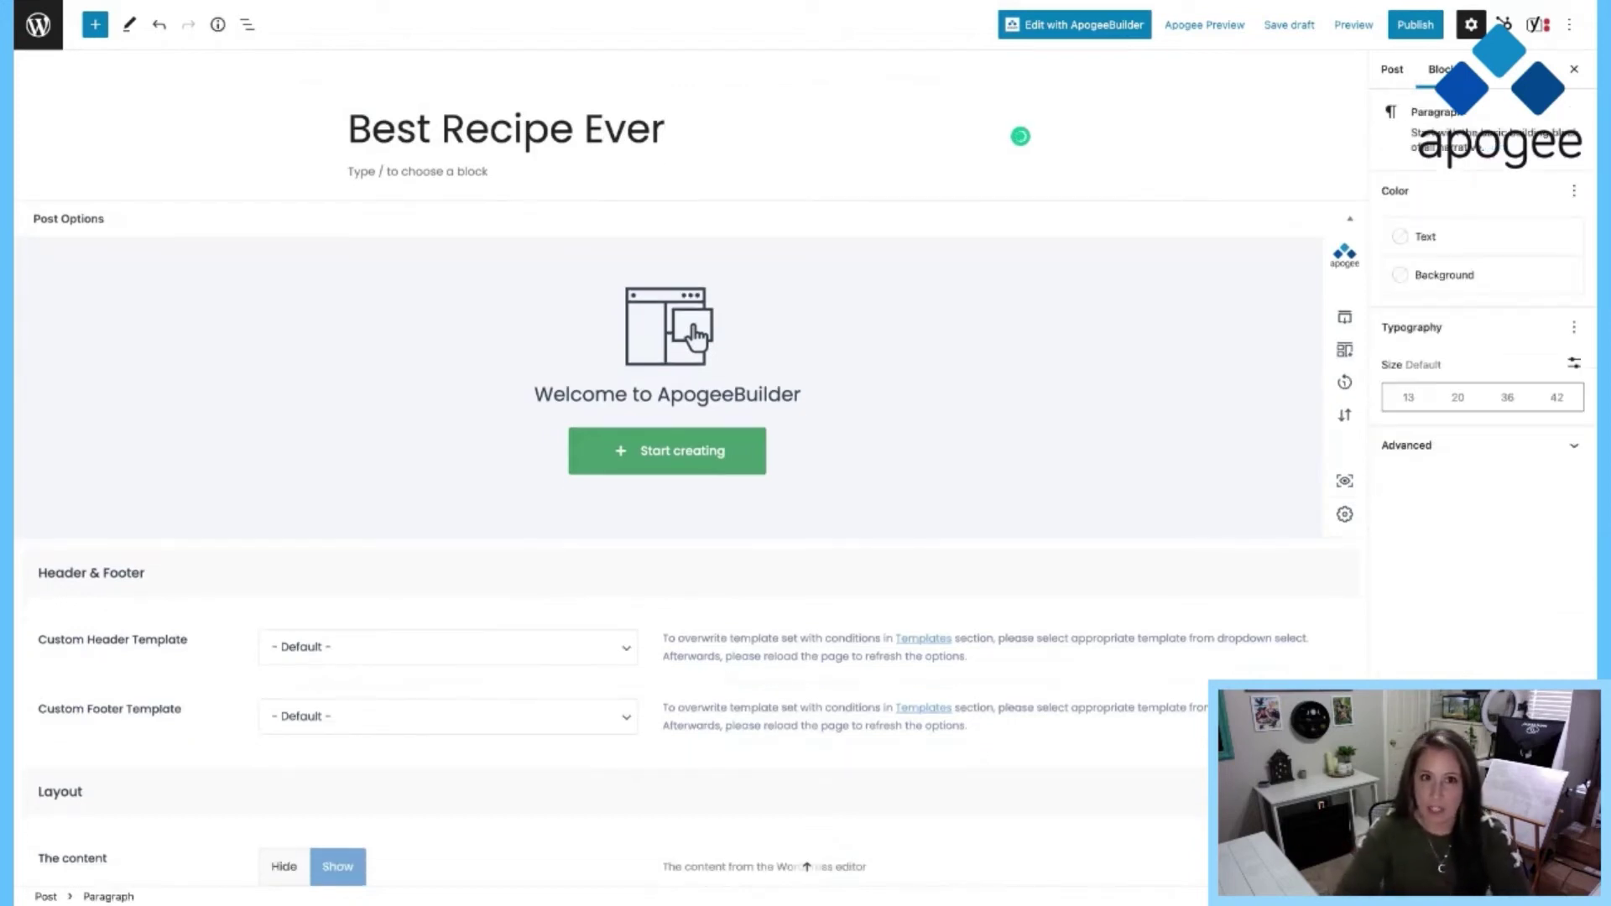
# - Write the opening paragraph "Intro paragraph telling why this is the best recipe ever."
pyautogui.write('Intro poragraph telling why this is the best recipes ev')
pyautogui.press('BackSpace')
pyautogui.press('BackSpace')
pyautogui.press('BackSpace')
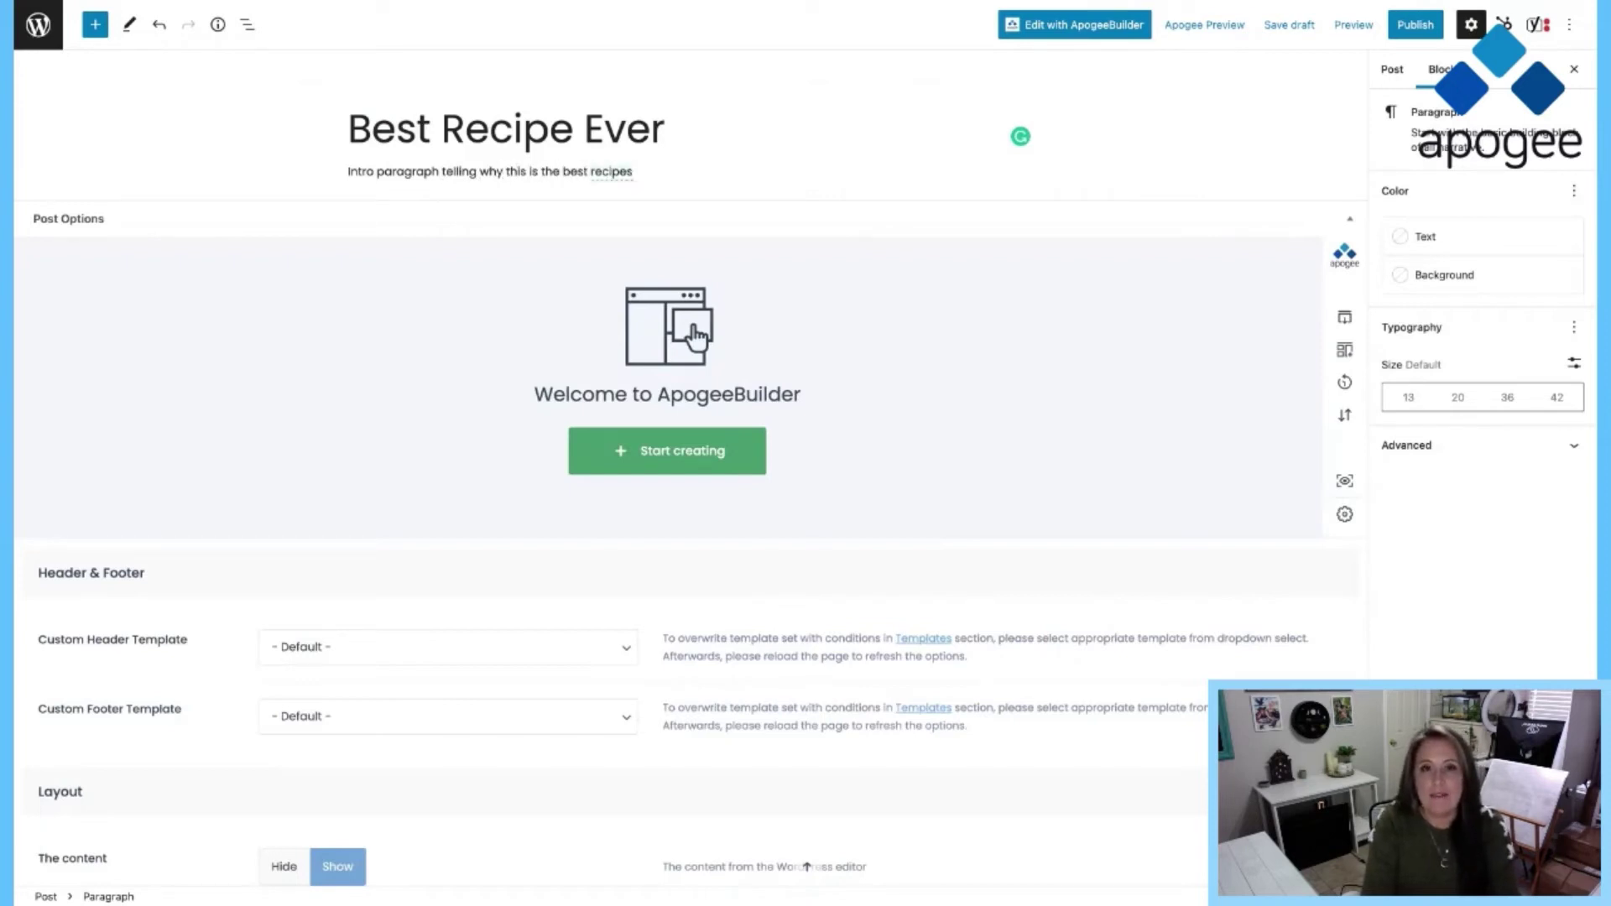
pyautogui.write('ever.')
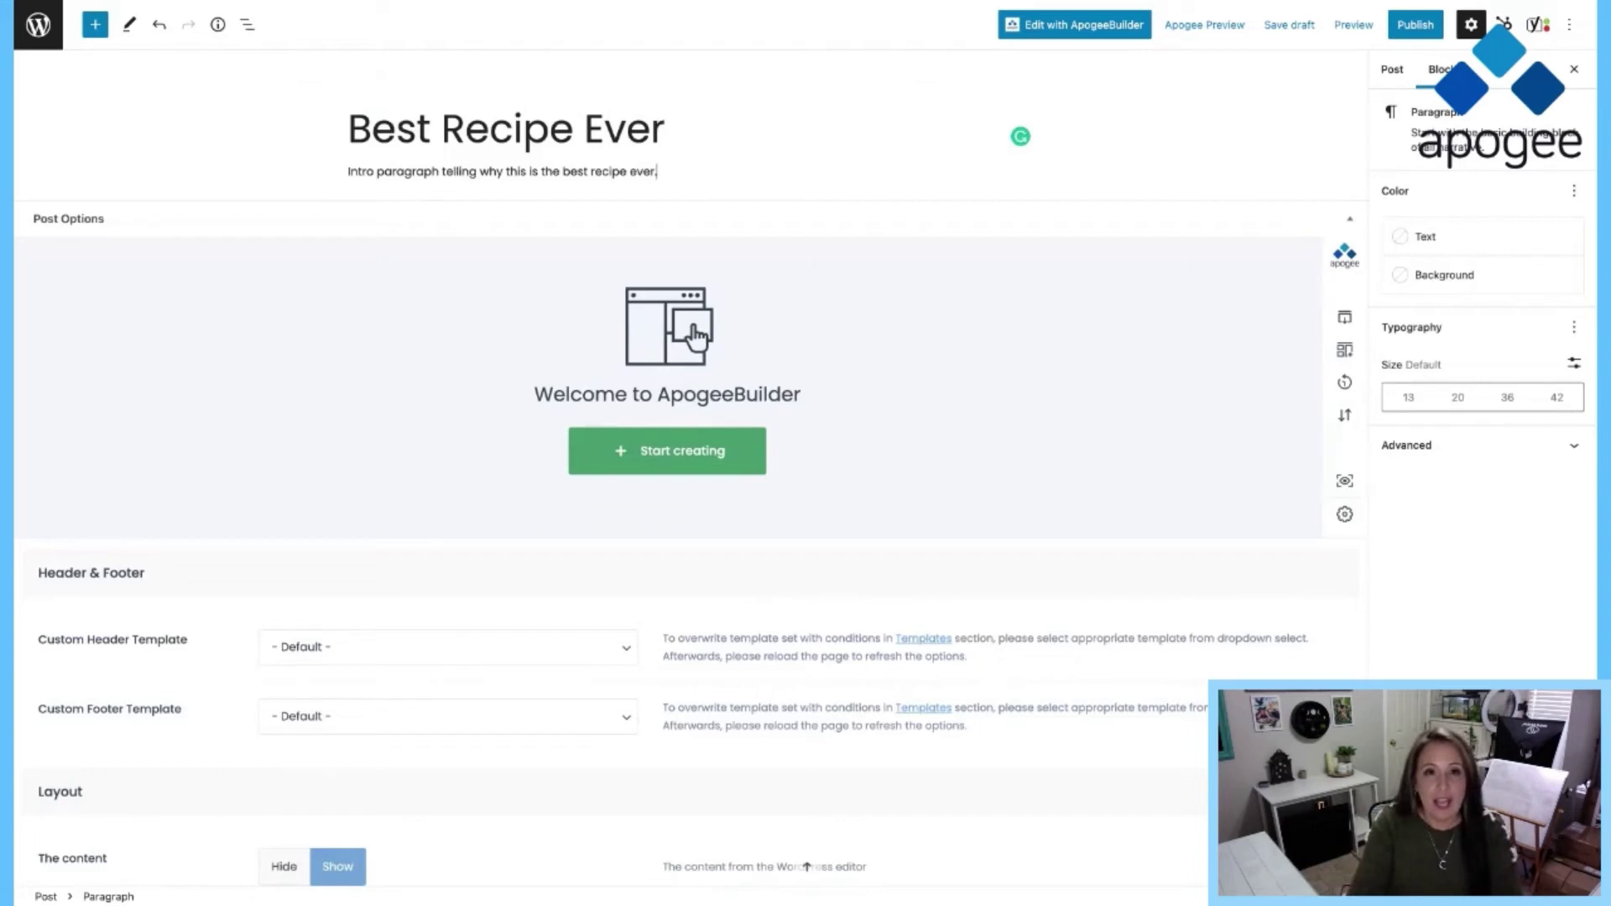
# - Insert an empty Image block below the intro paragraph
pyautogui.press('Return')
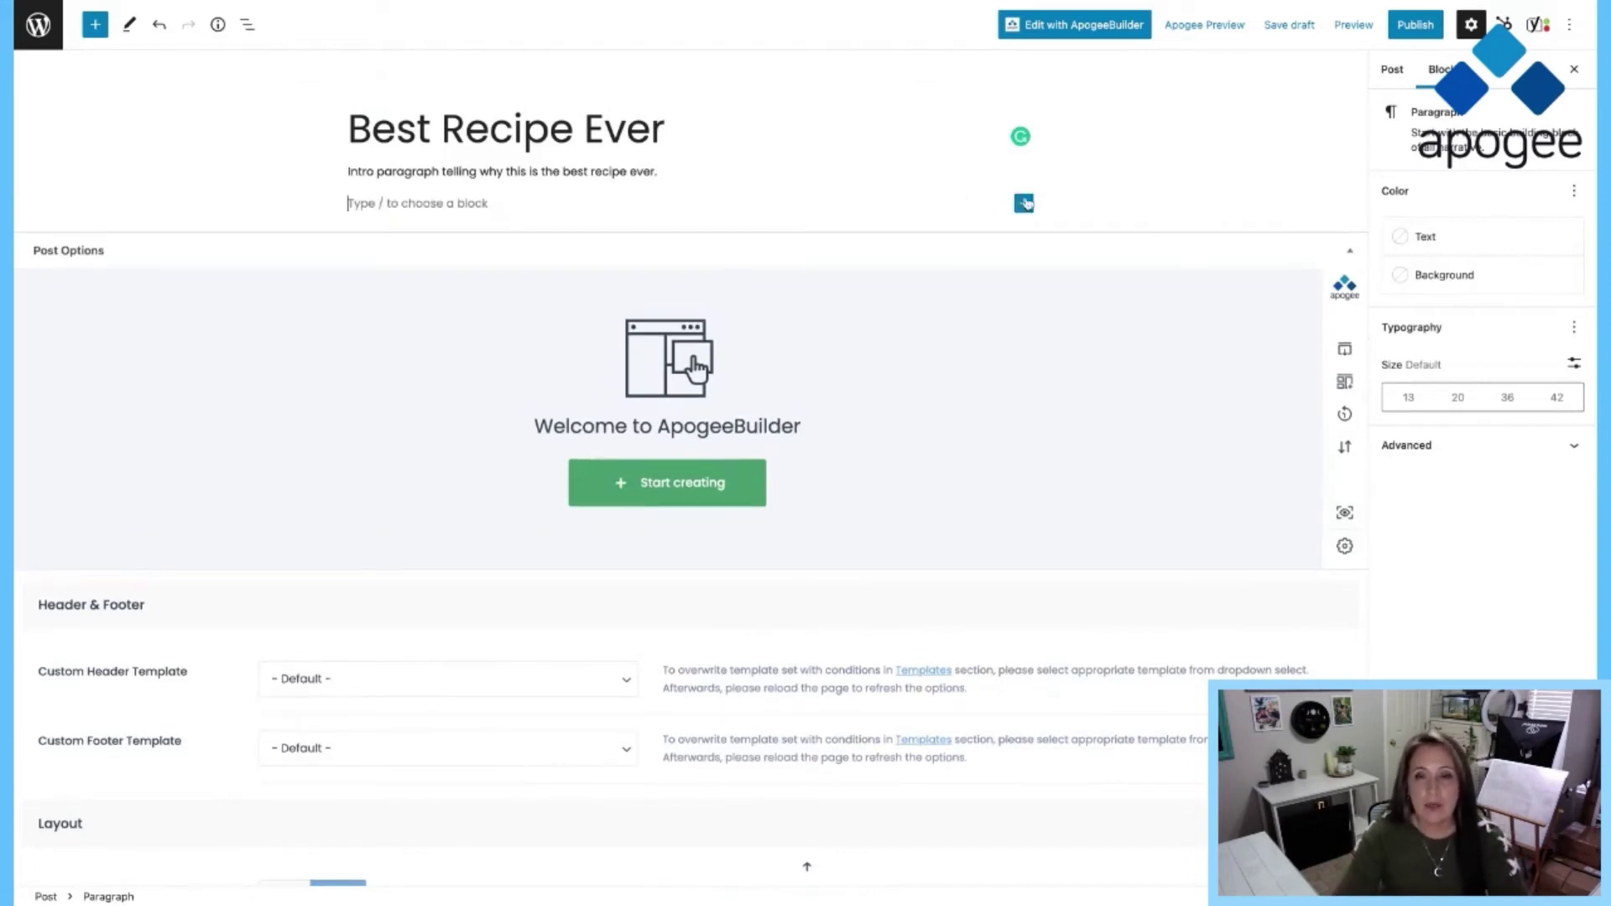
pyautogui.click(1025, 203)
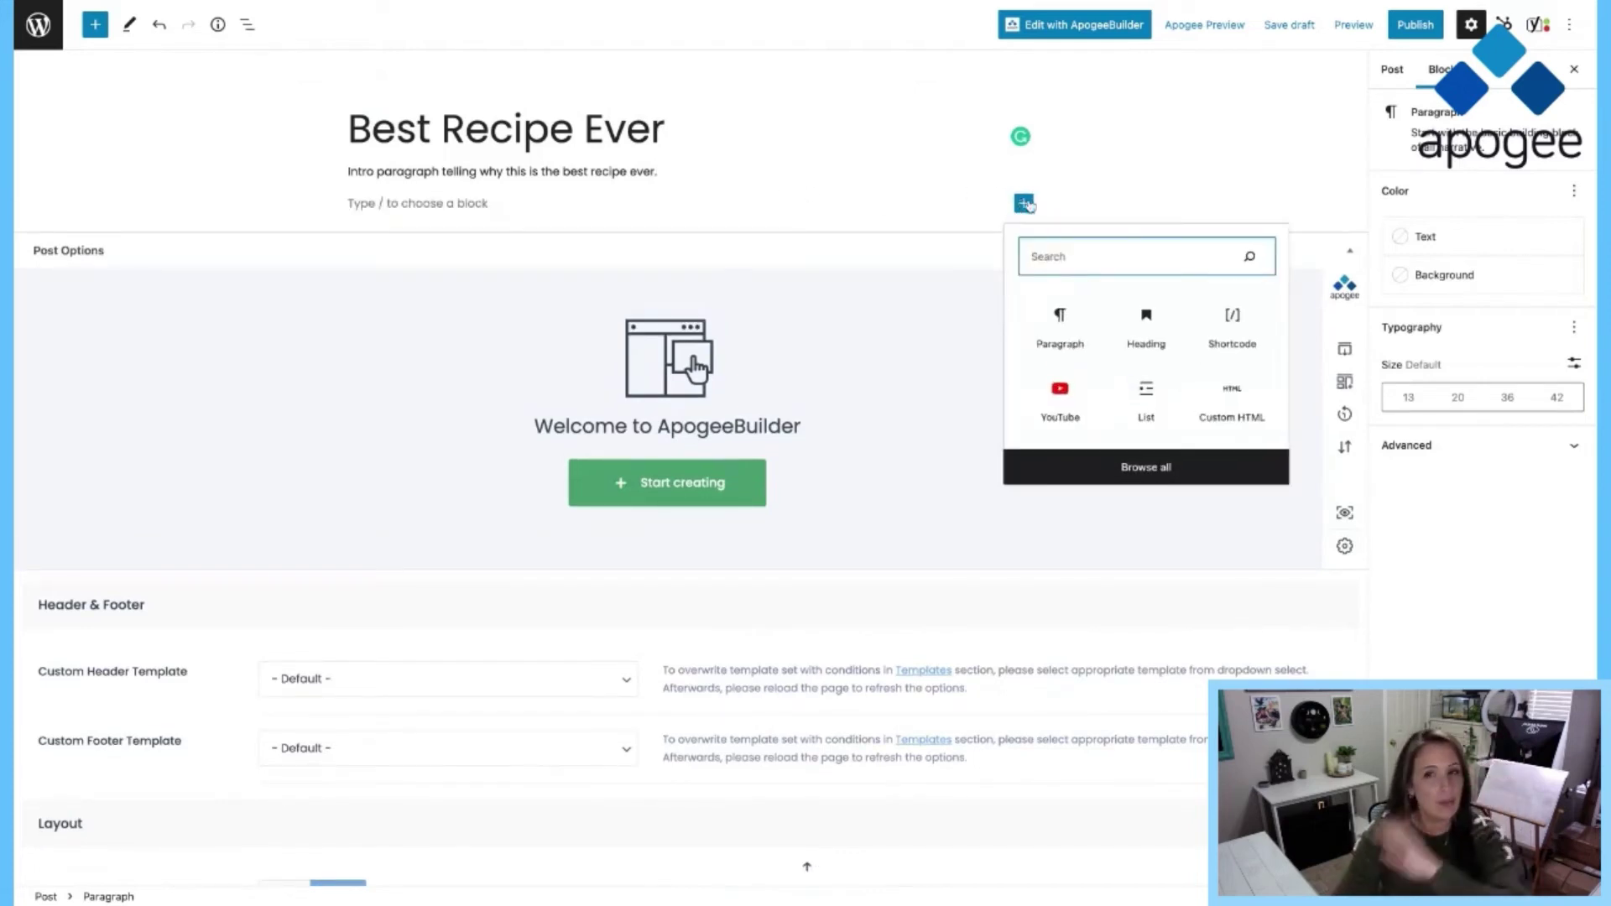
pyautogui.write('ima')
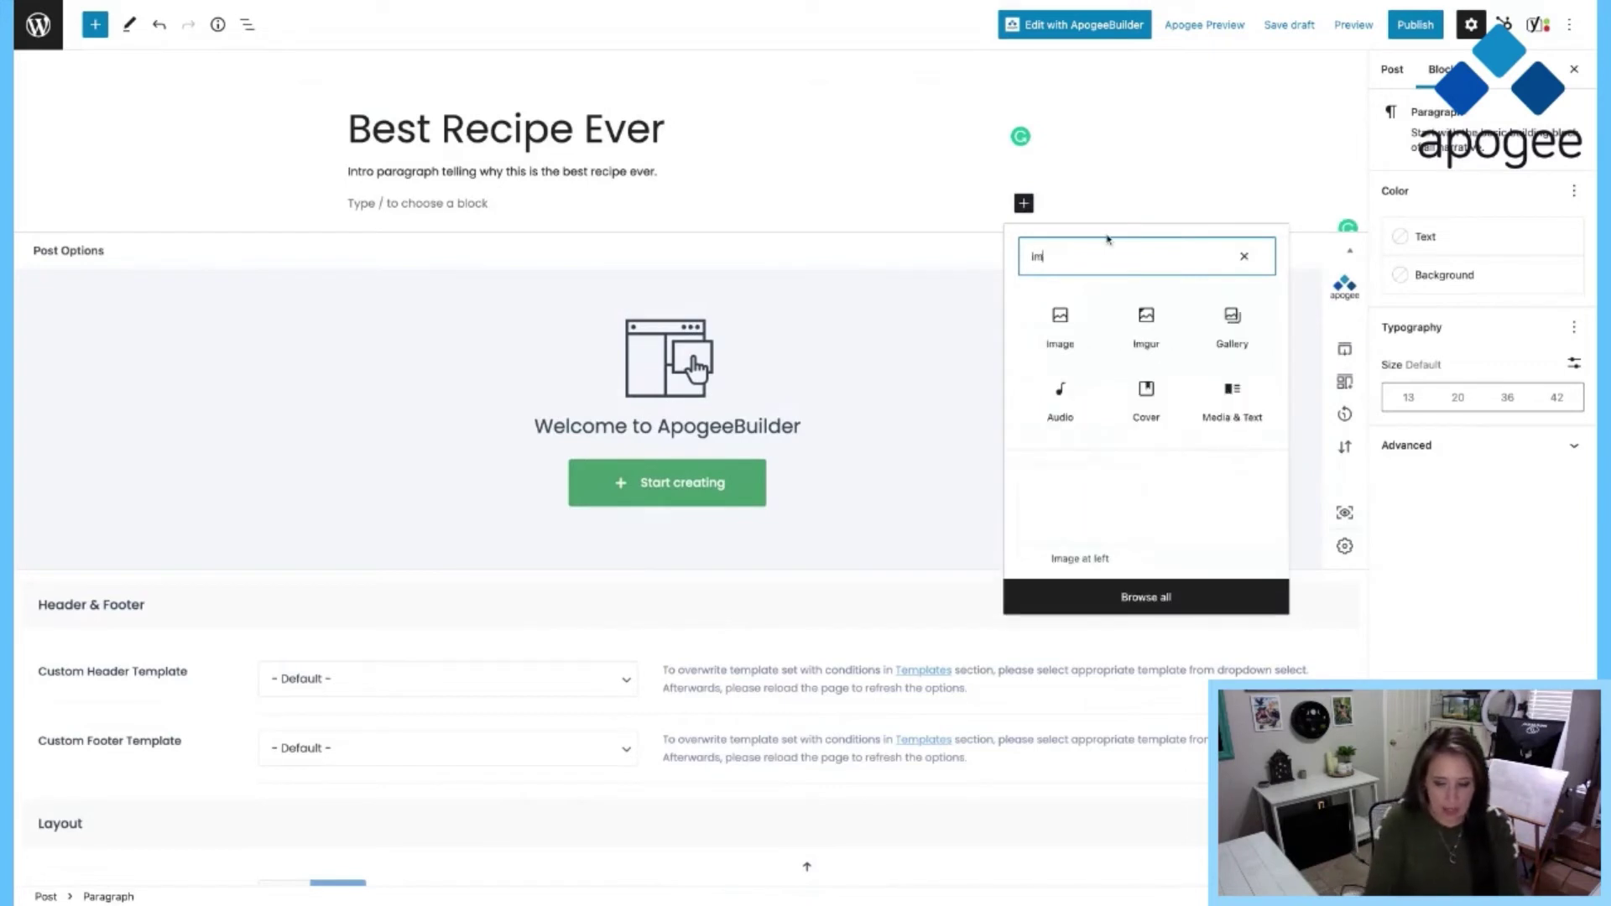
pyautogui.click(1060, 325)
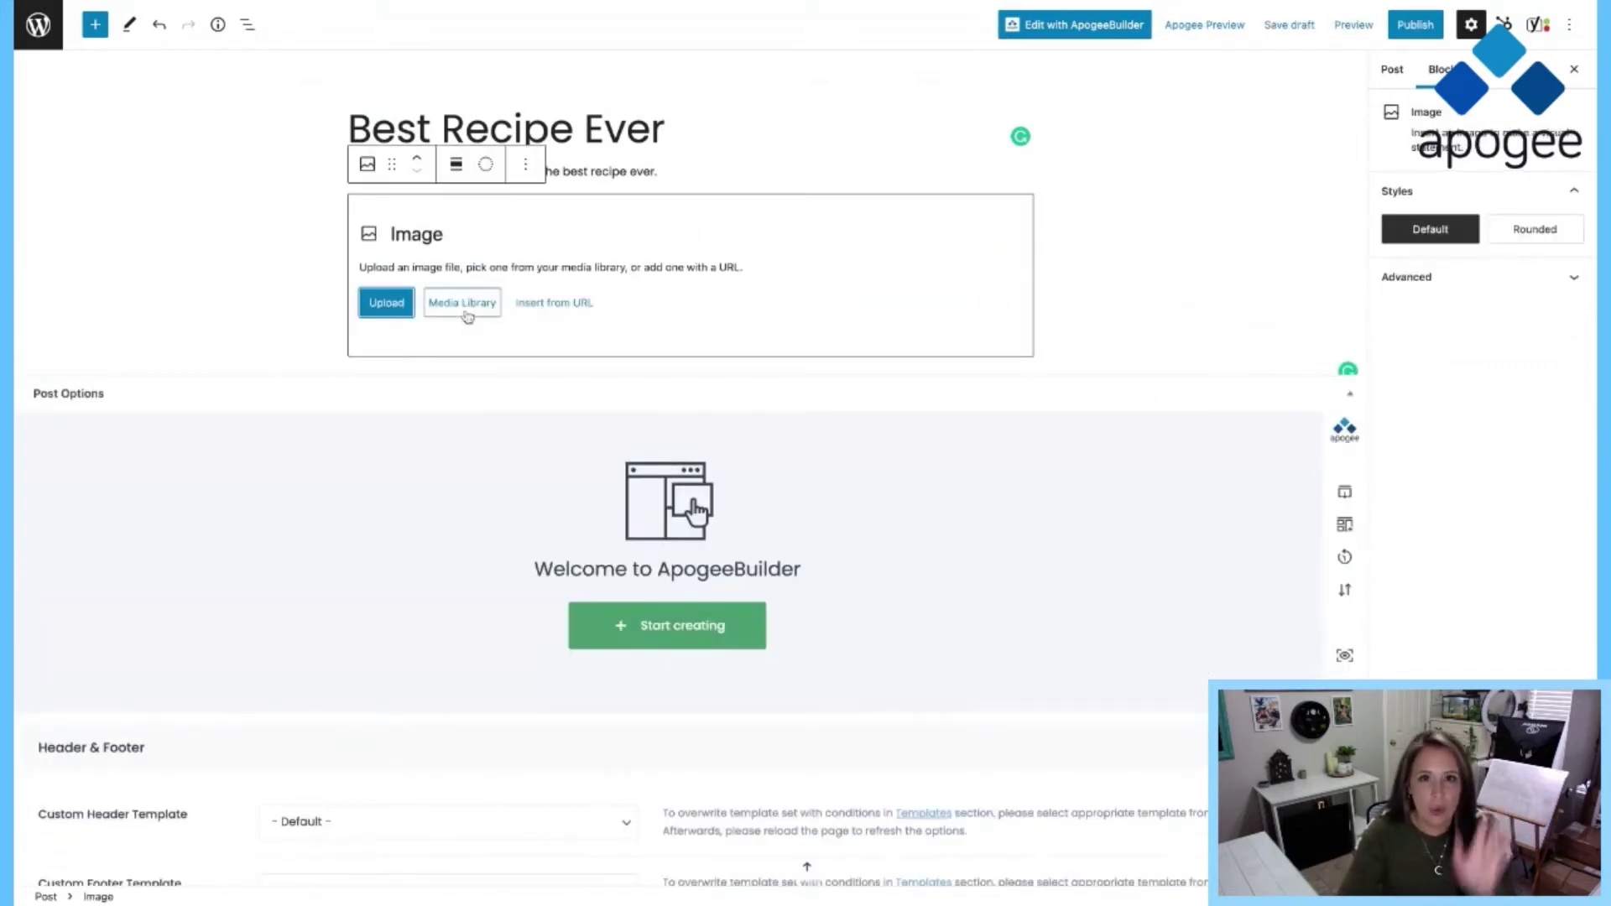
pyautogui.click(672, 336)
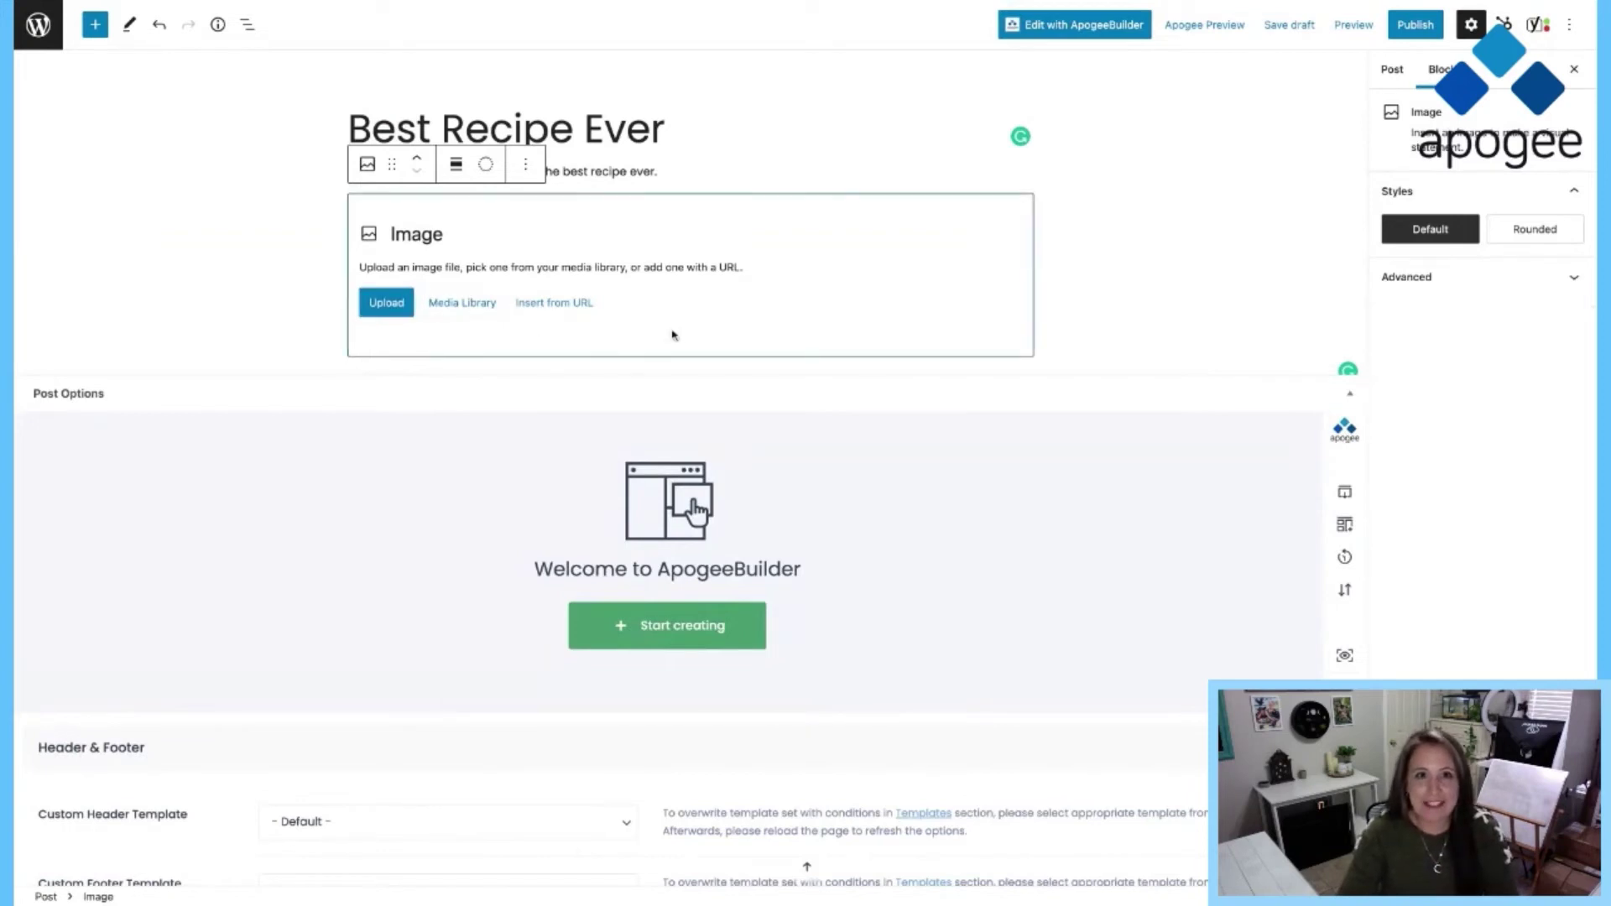
# - Insert the reusable block "Insiders FB Group" directly below the empty Image block
pyautogui.press('Return')
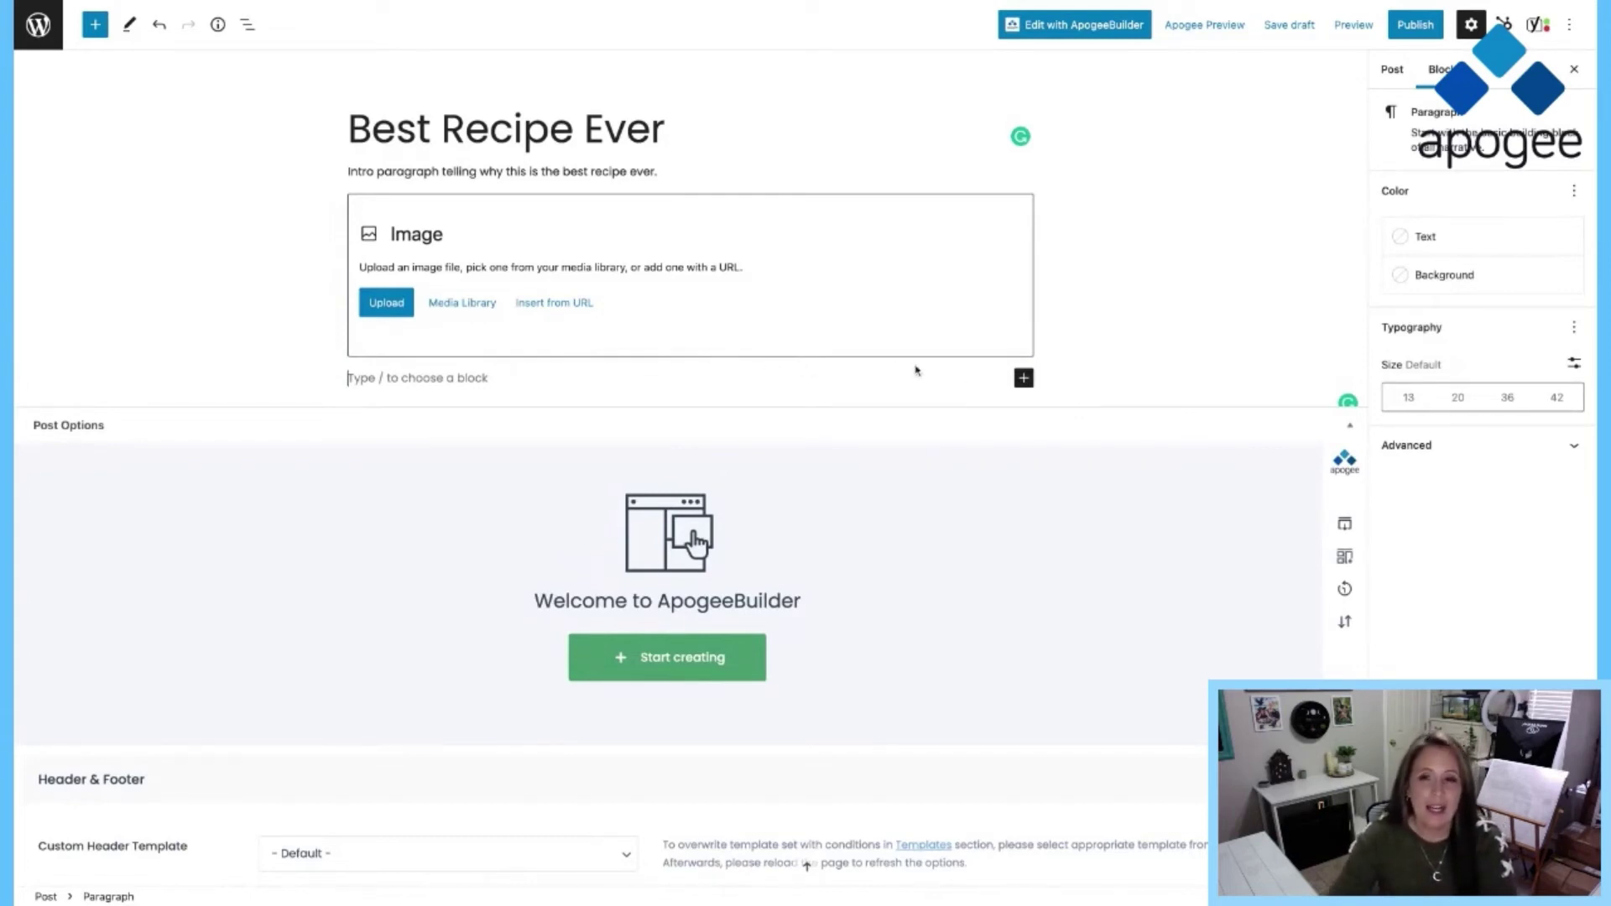
pyautogui.click(1024, 379)
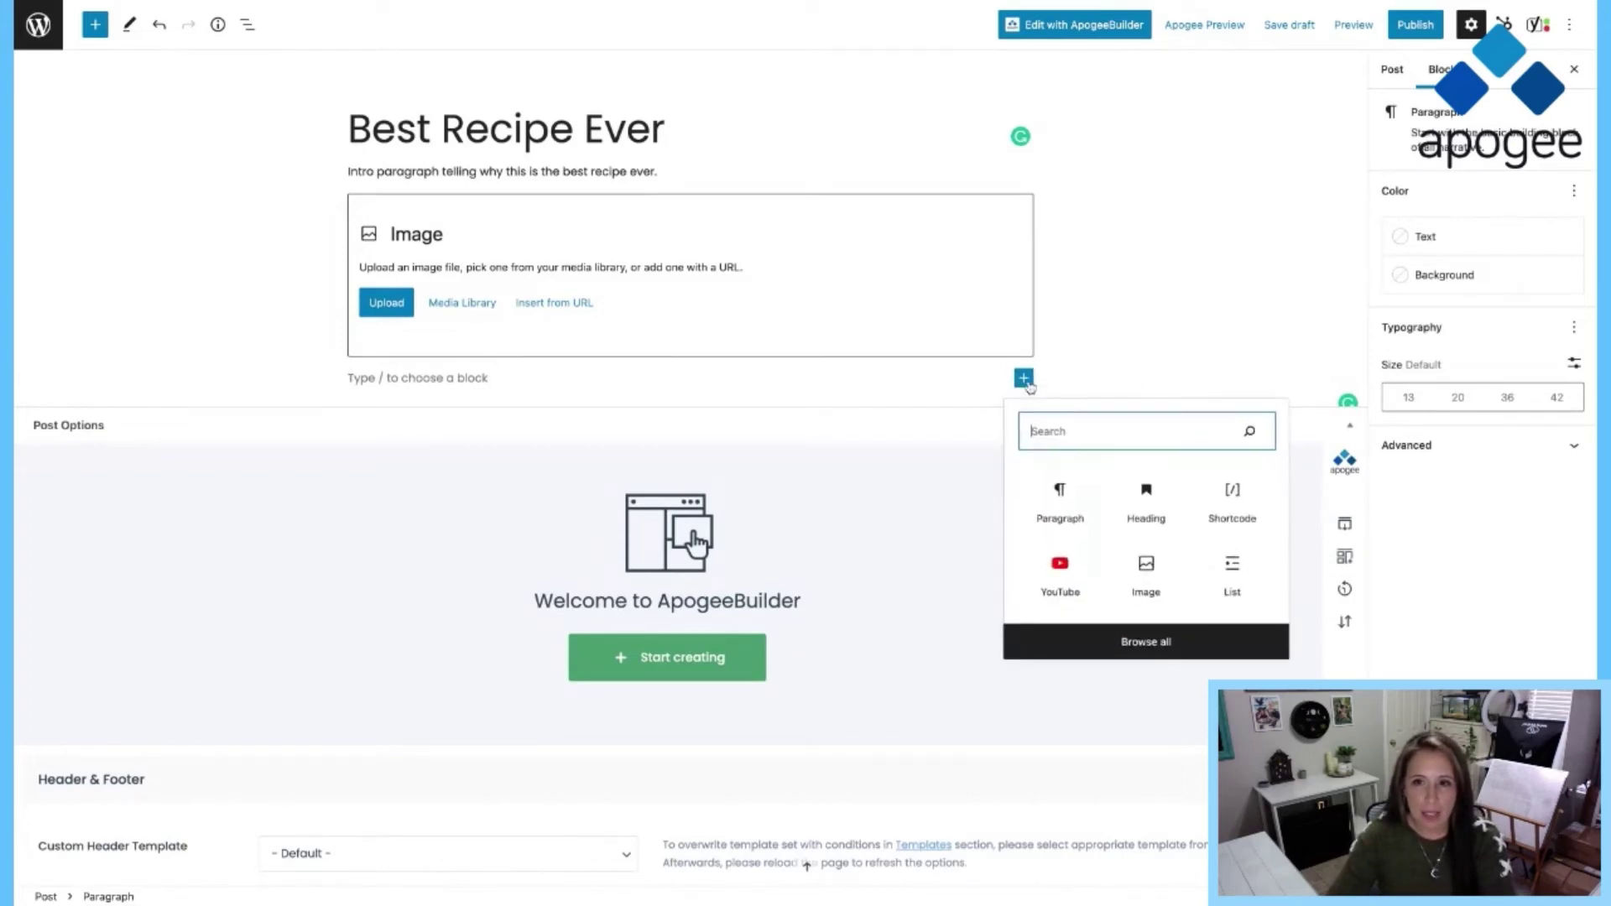
pyautogui.click(1164, 646)
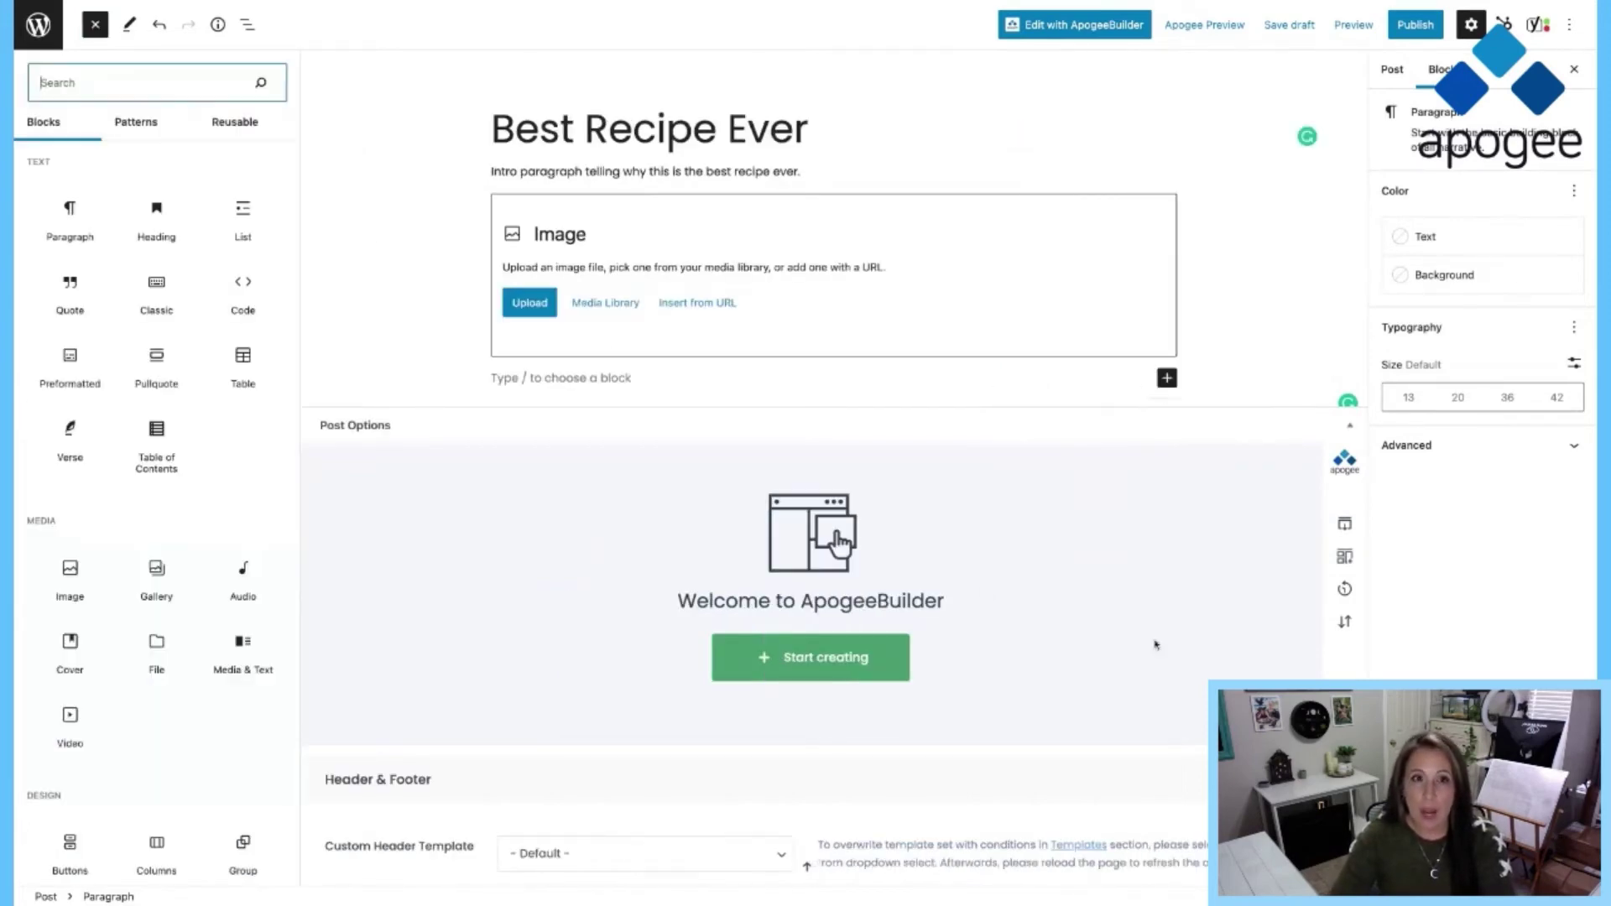
pyautogui.click(225, 124)
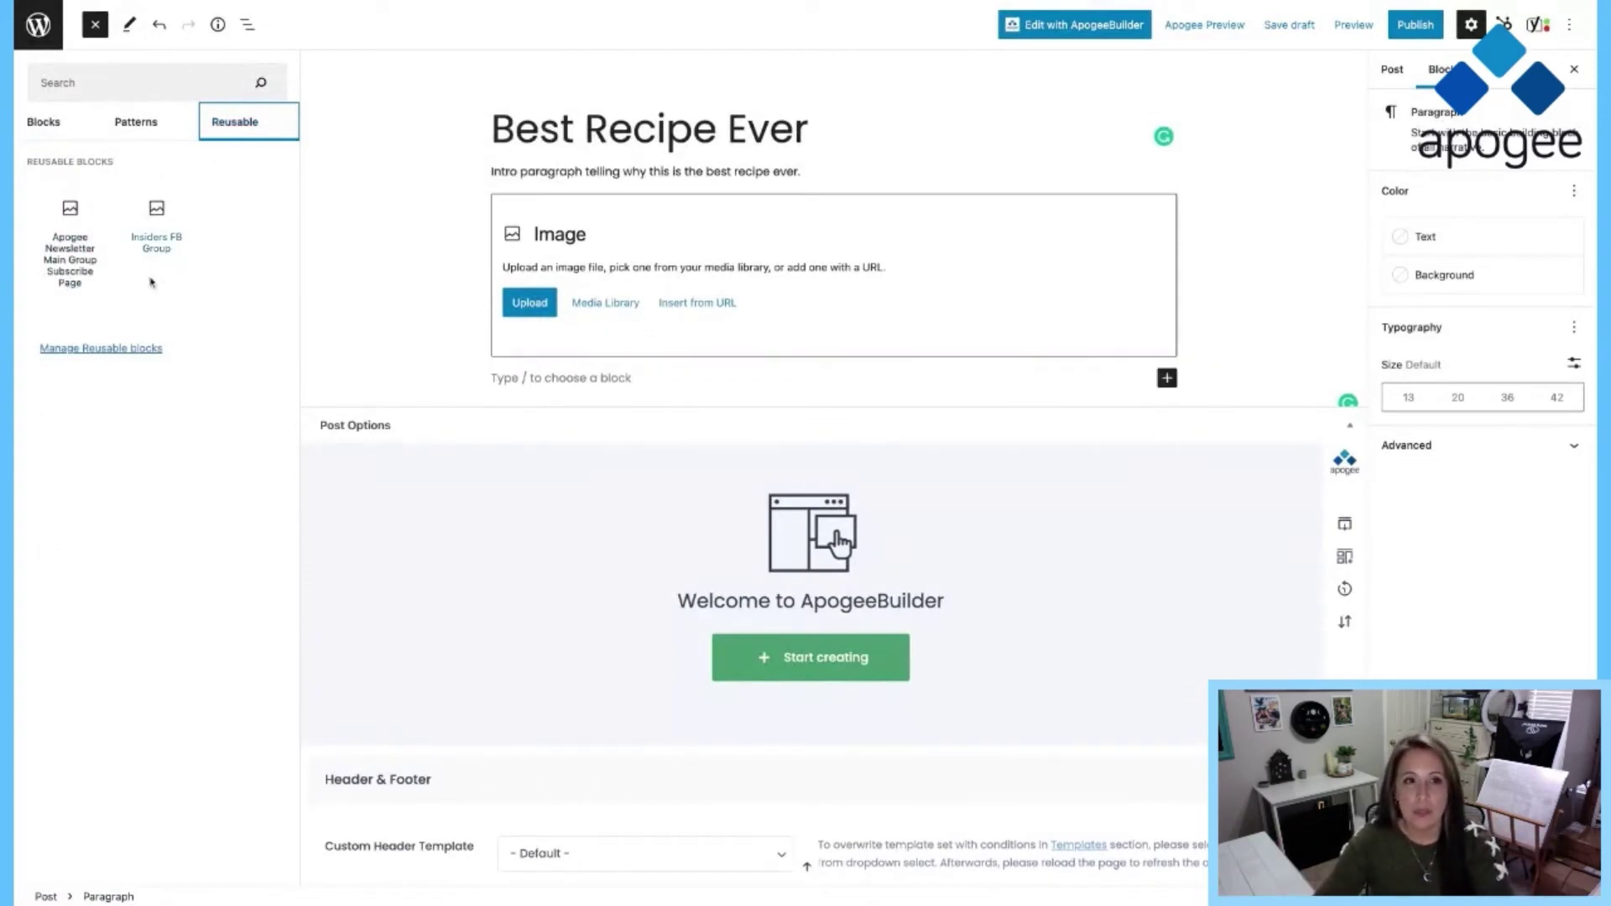
pyautogui.moveTo(166, 235)
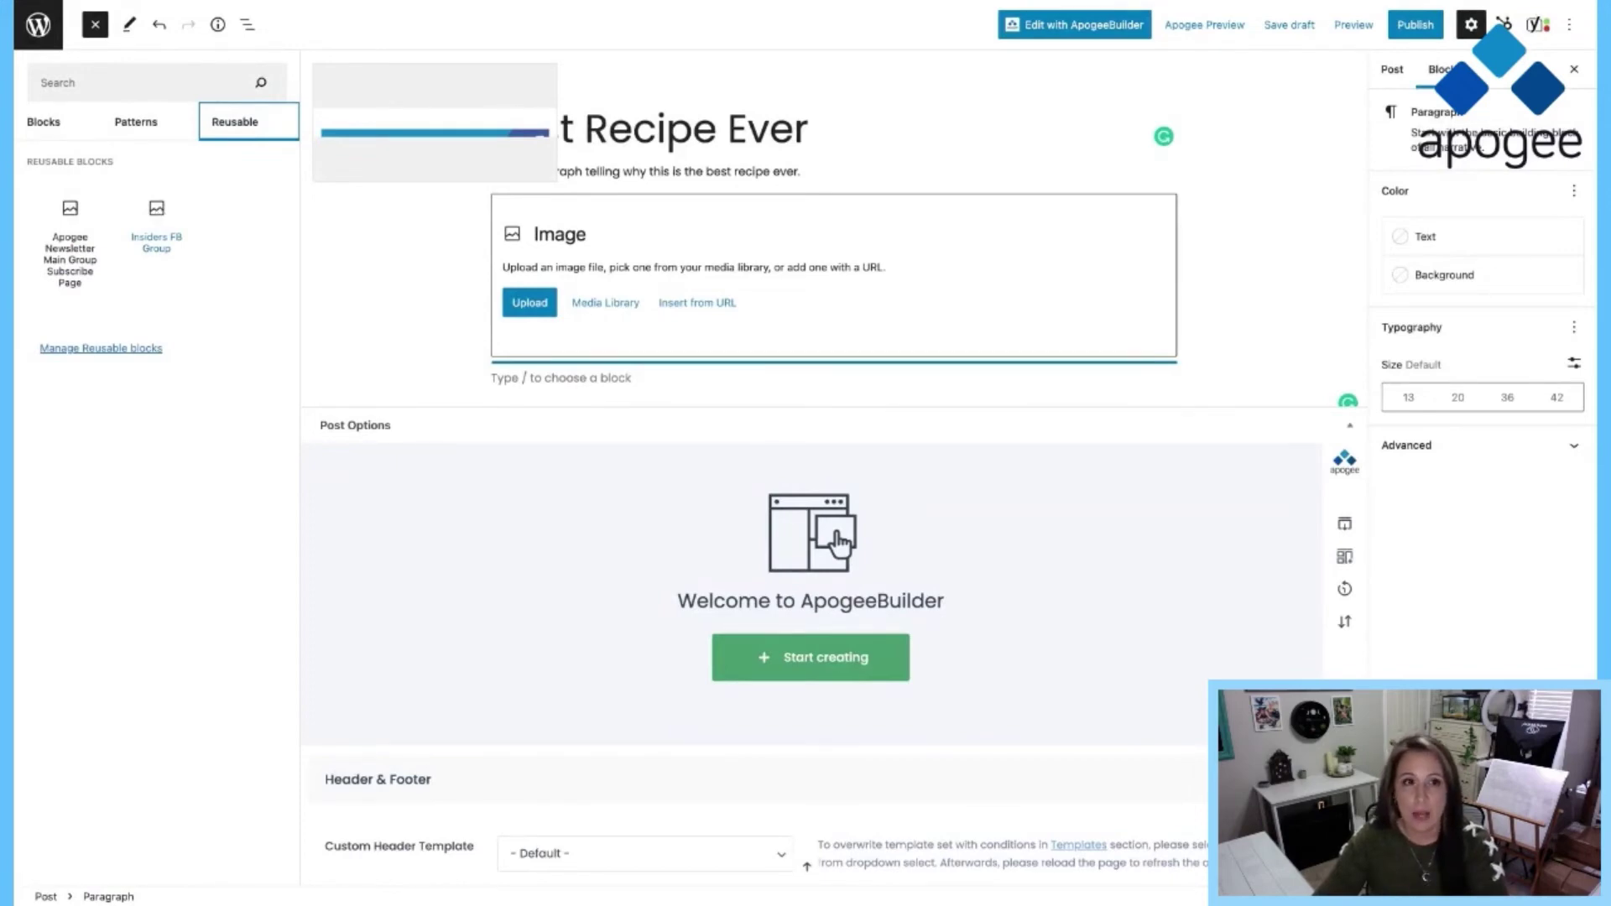
pyautogui.click(156, 222)
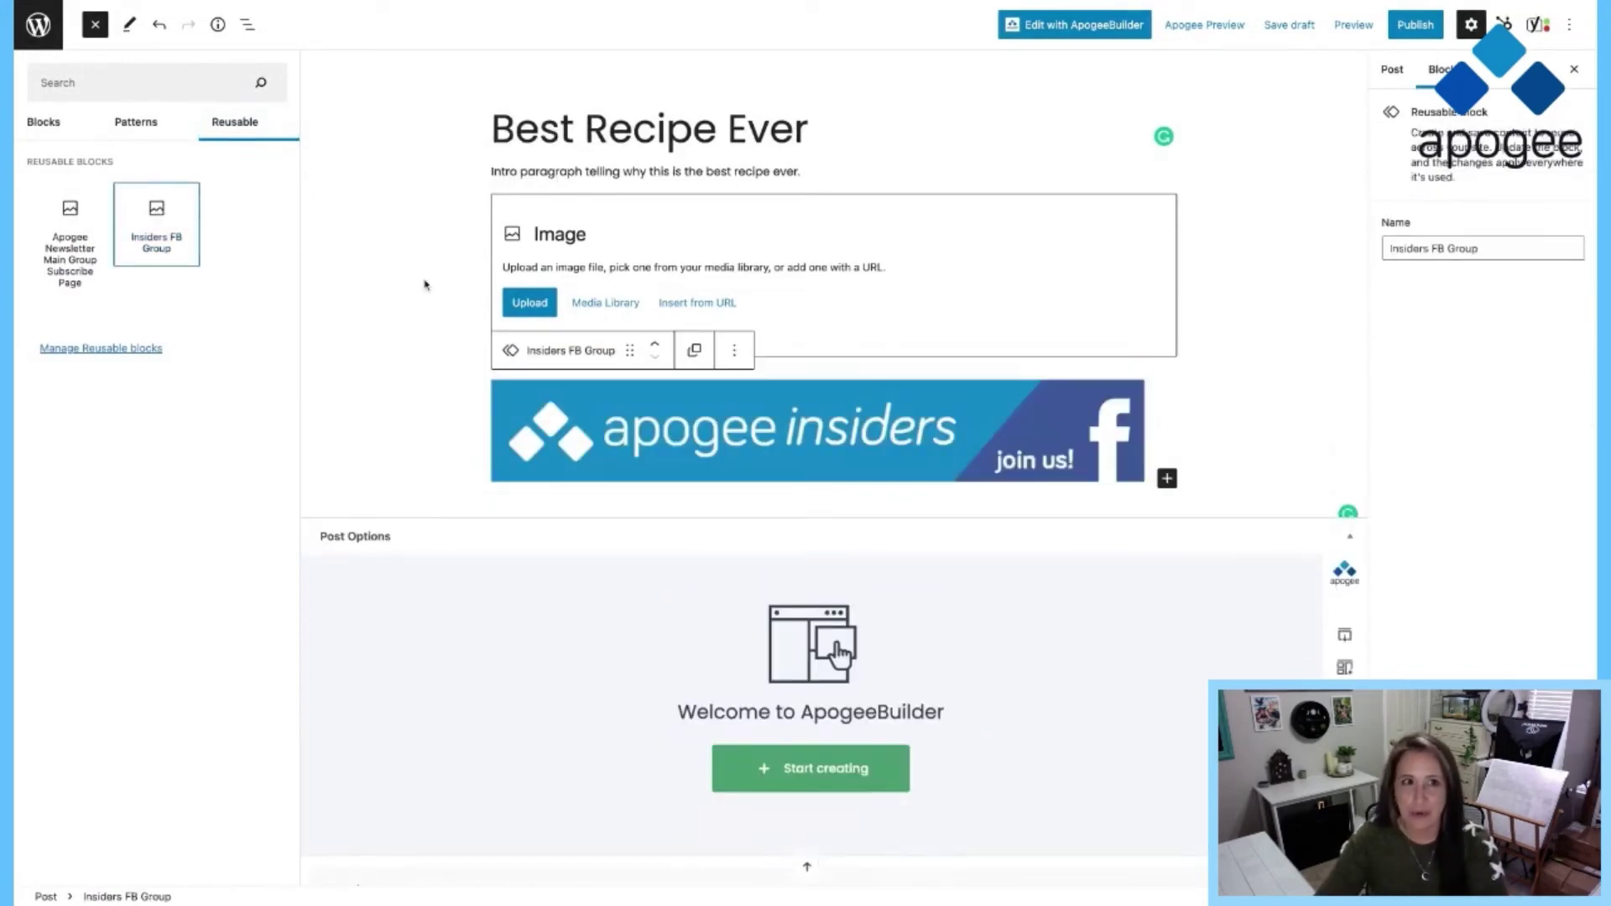
pyautogui.click(900, 457)
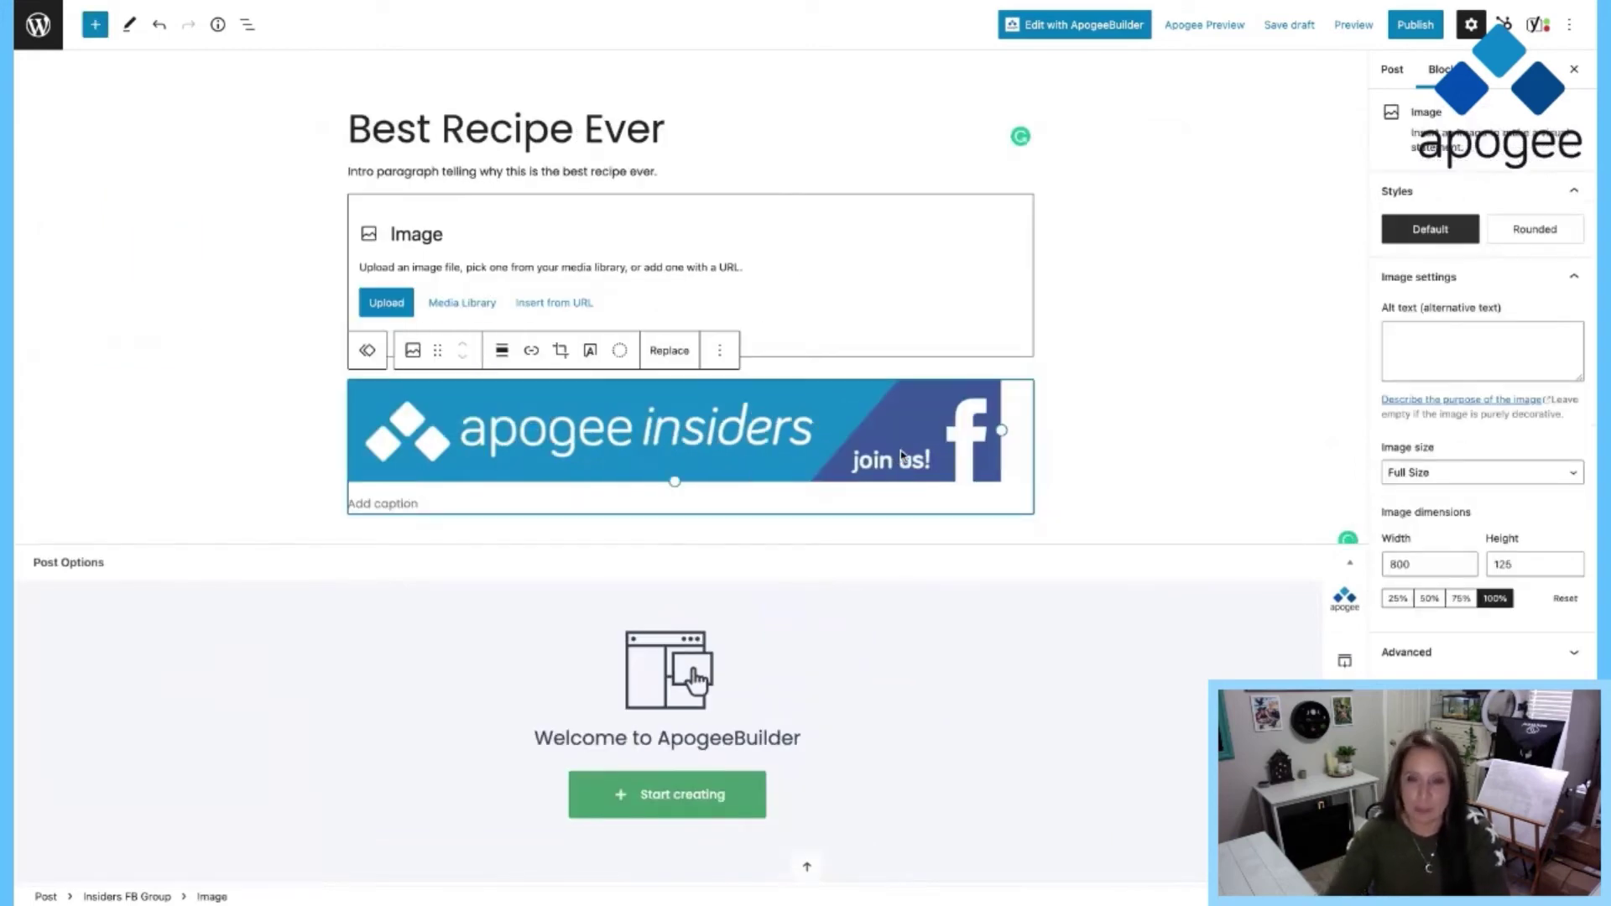
pyautogui.press('Return')
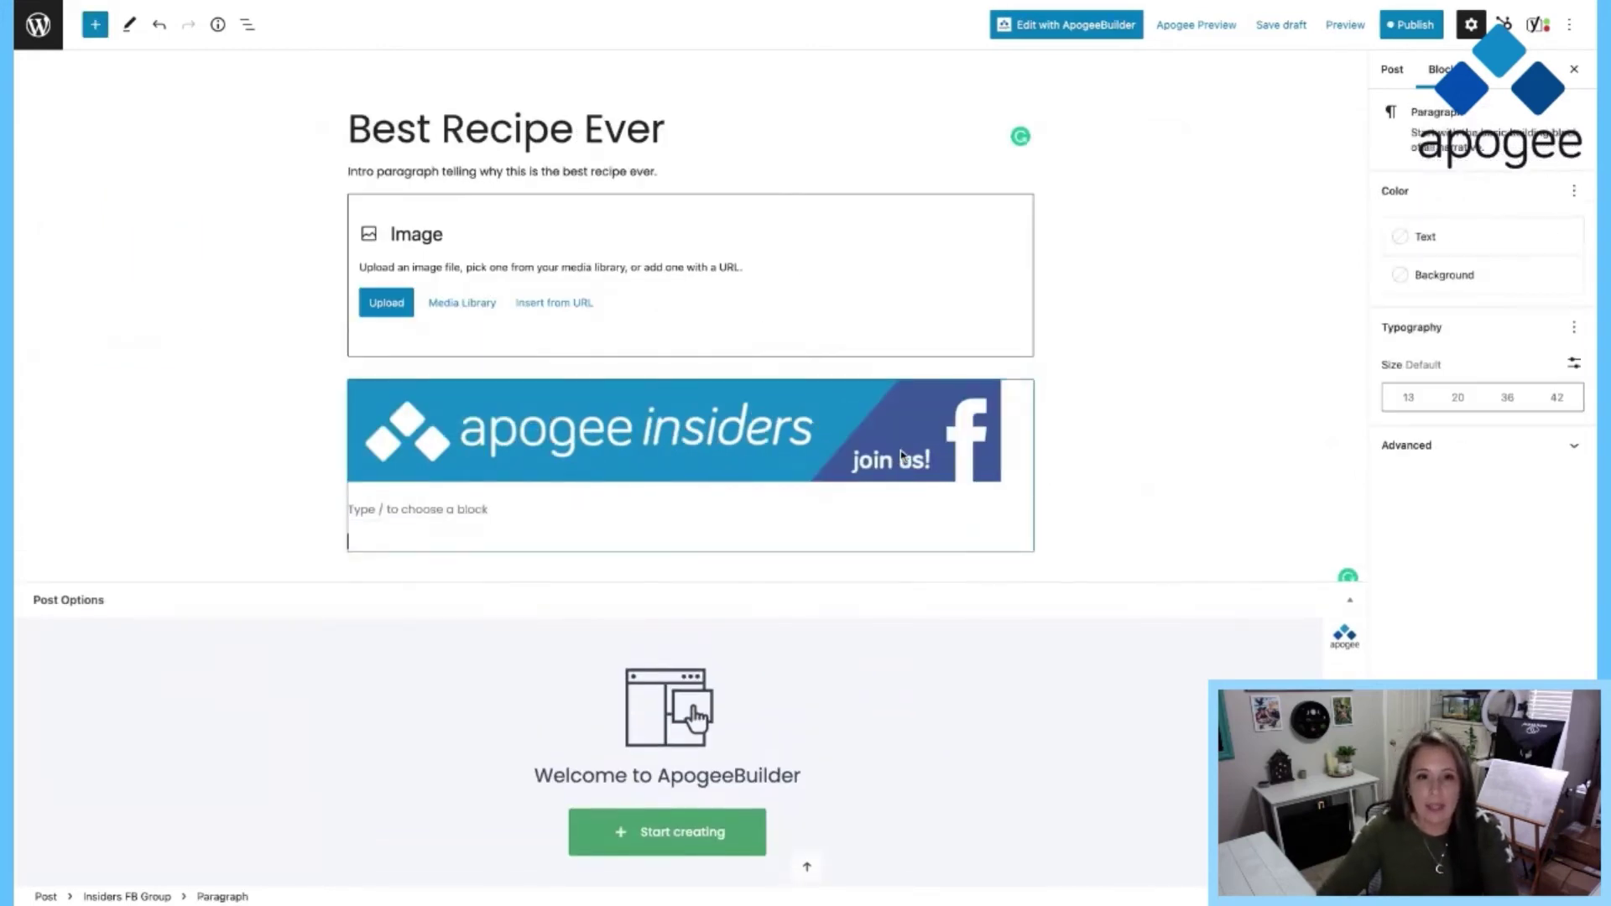
pyautogui.press('BackSpace')
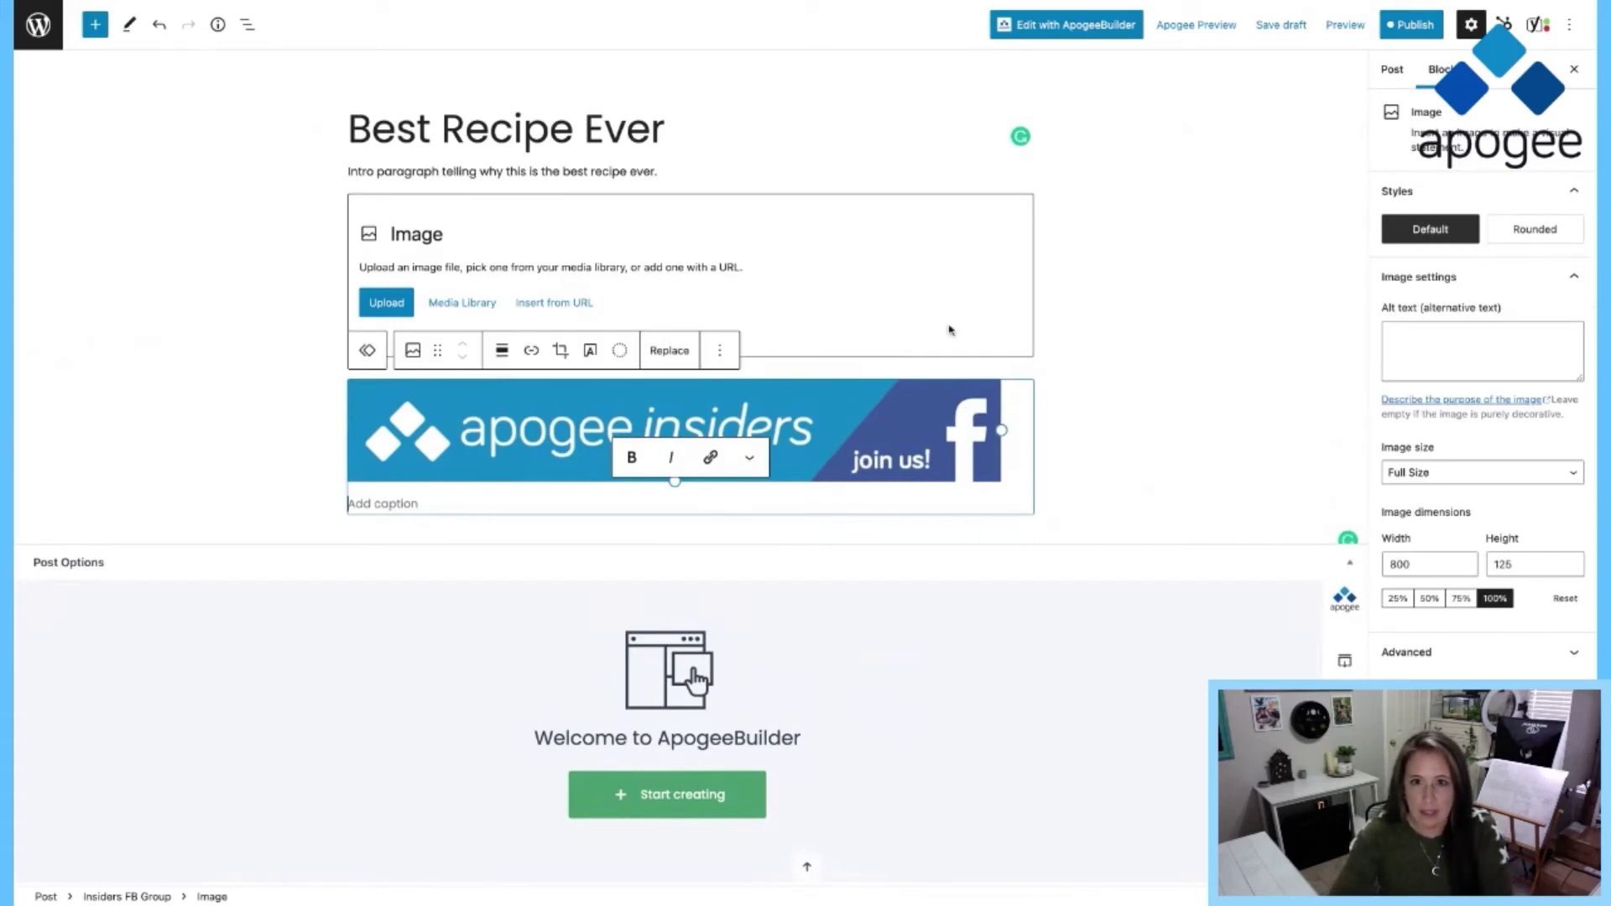
# - Add an empty paragraph after the Image block and move the "Insiders FB Group" banner up above that paragraph
pyautogui.click(893, 312)
pyautogui.press('Return')
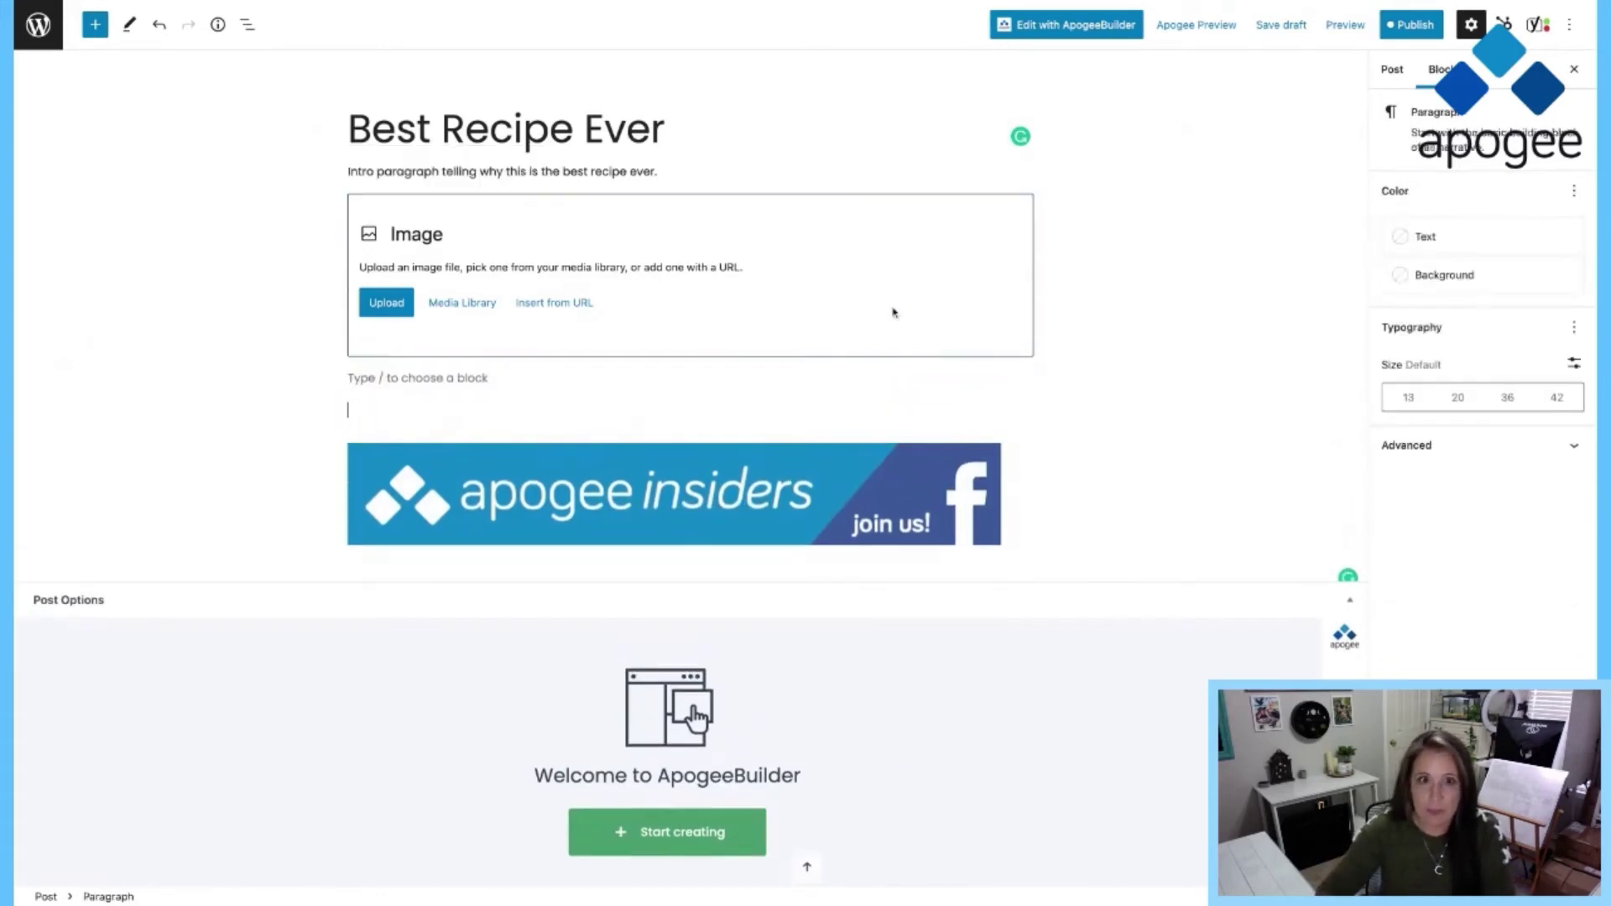
pyautogui.click(403, 476)
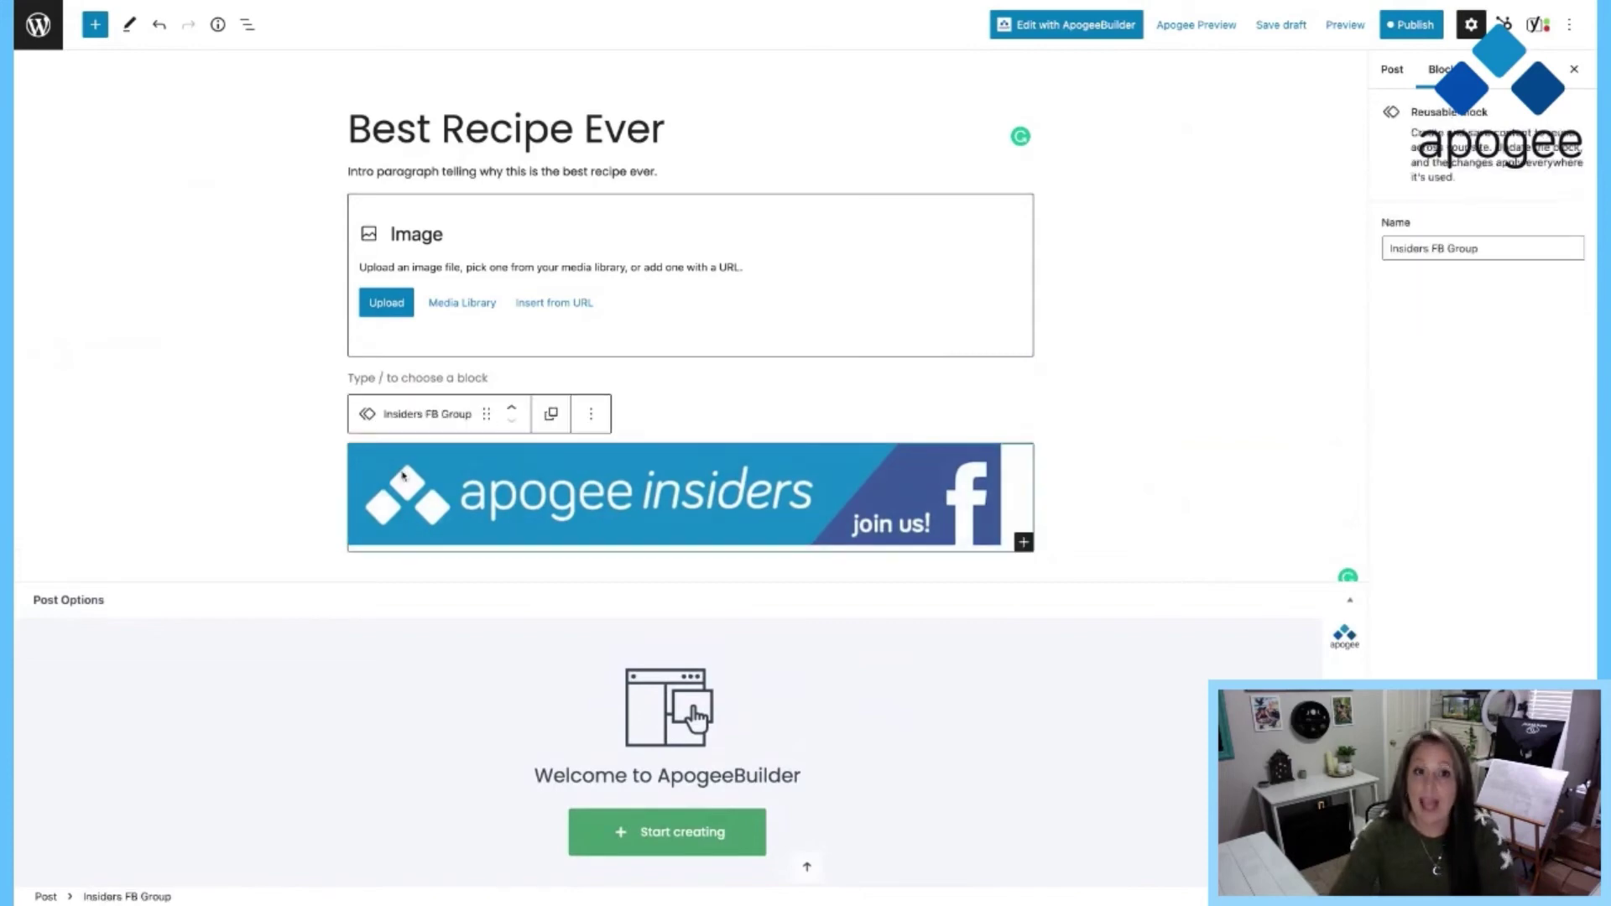
pyautogui.click(511, 408)
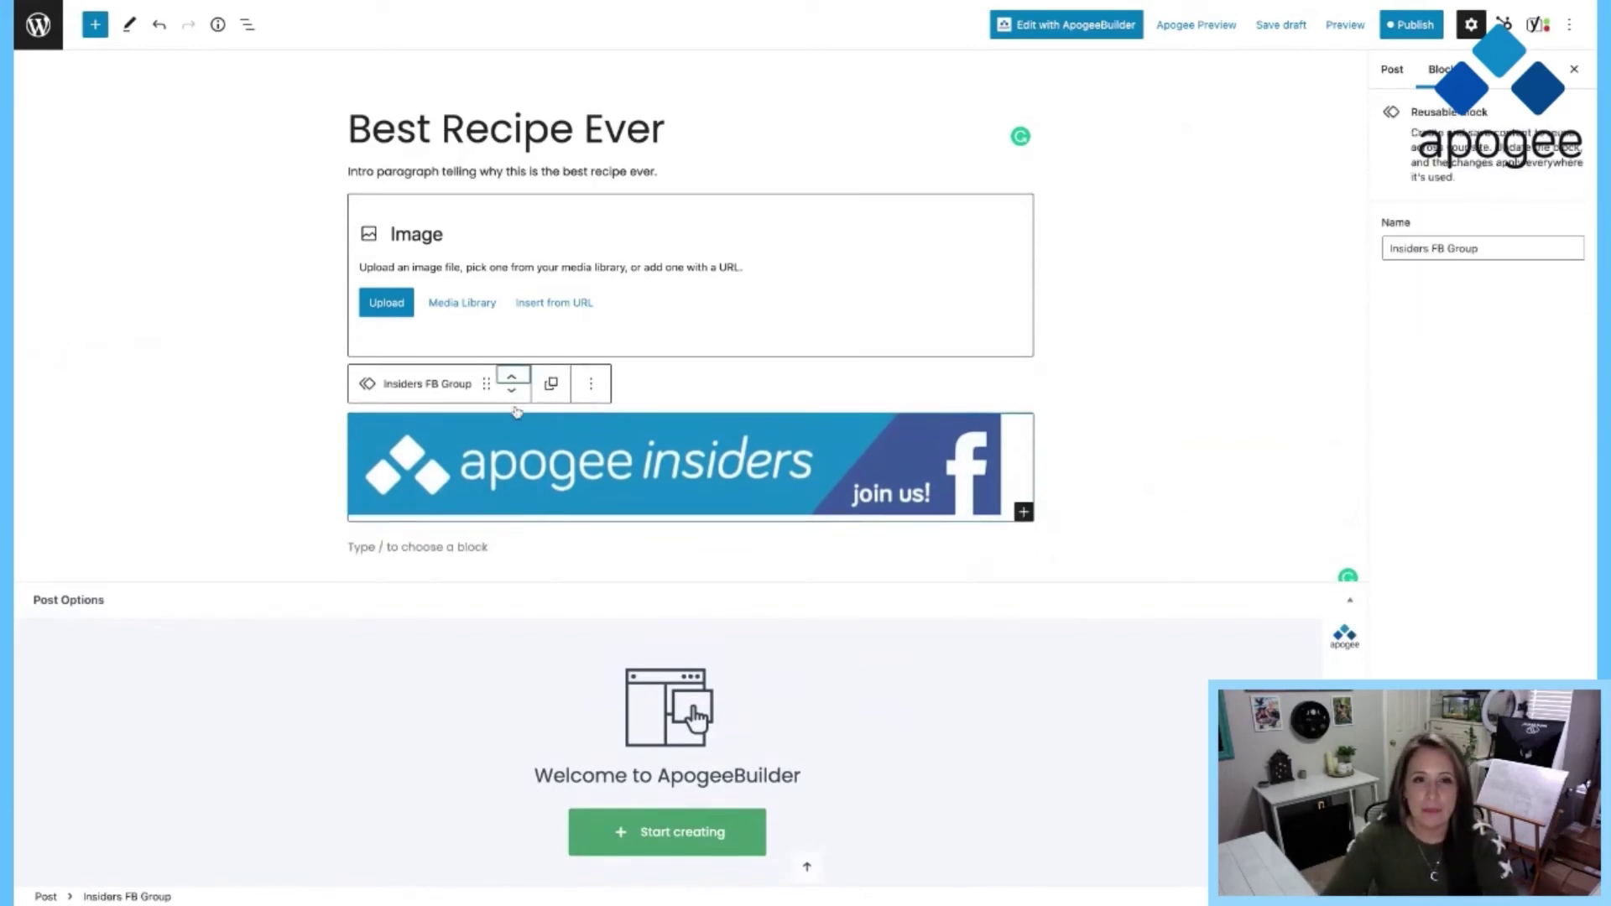
# - Write "Another paragraph as to why this is the best recipe ever!" in the empty paragraph below the banner
pyautogui.click(467, 534)
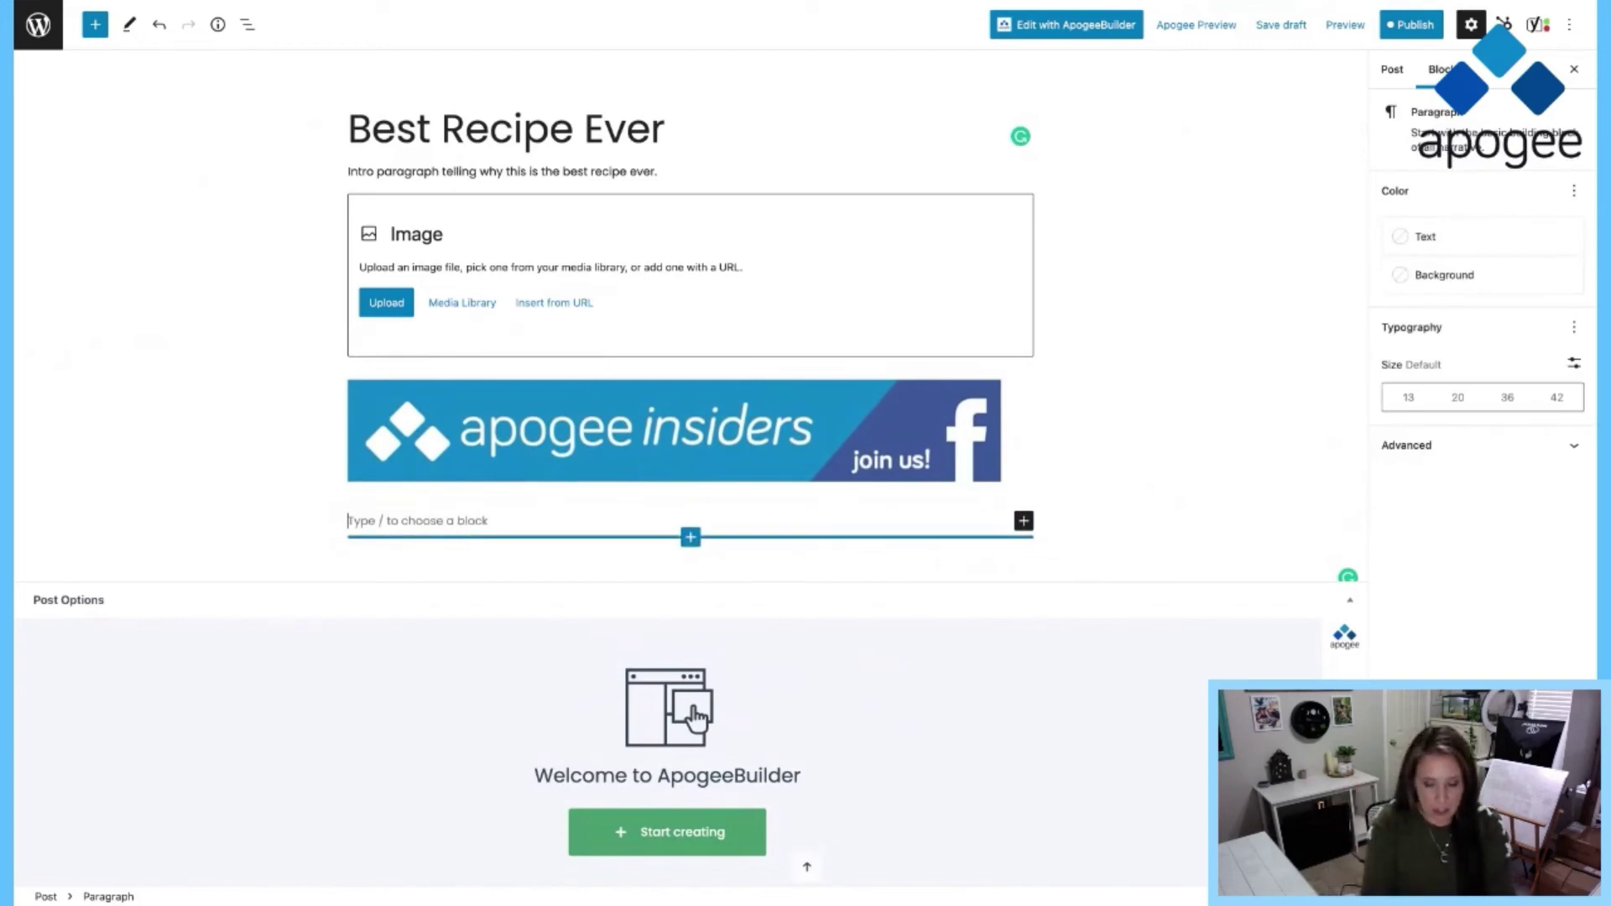
pyautogui.write('Another para')
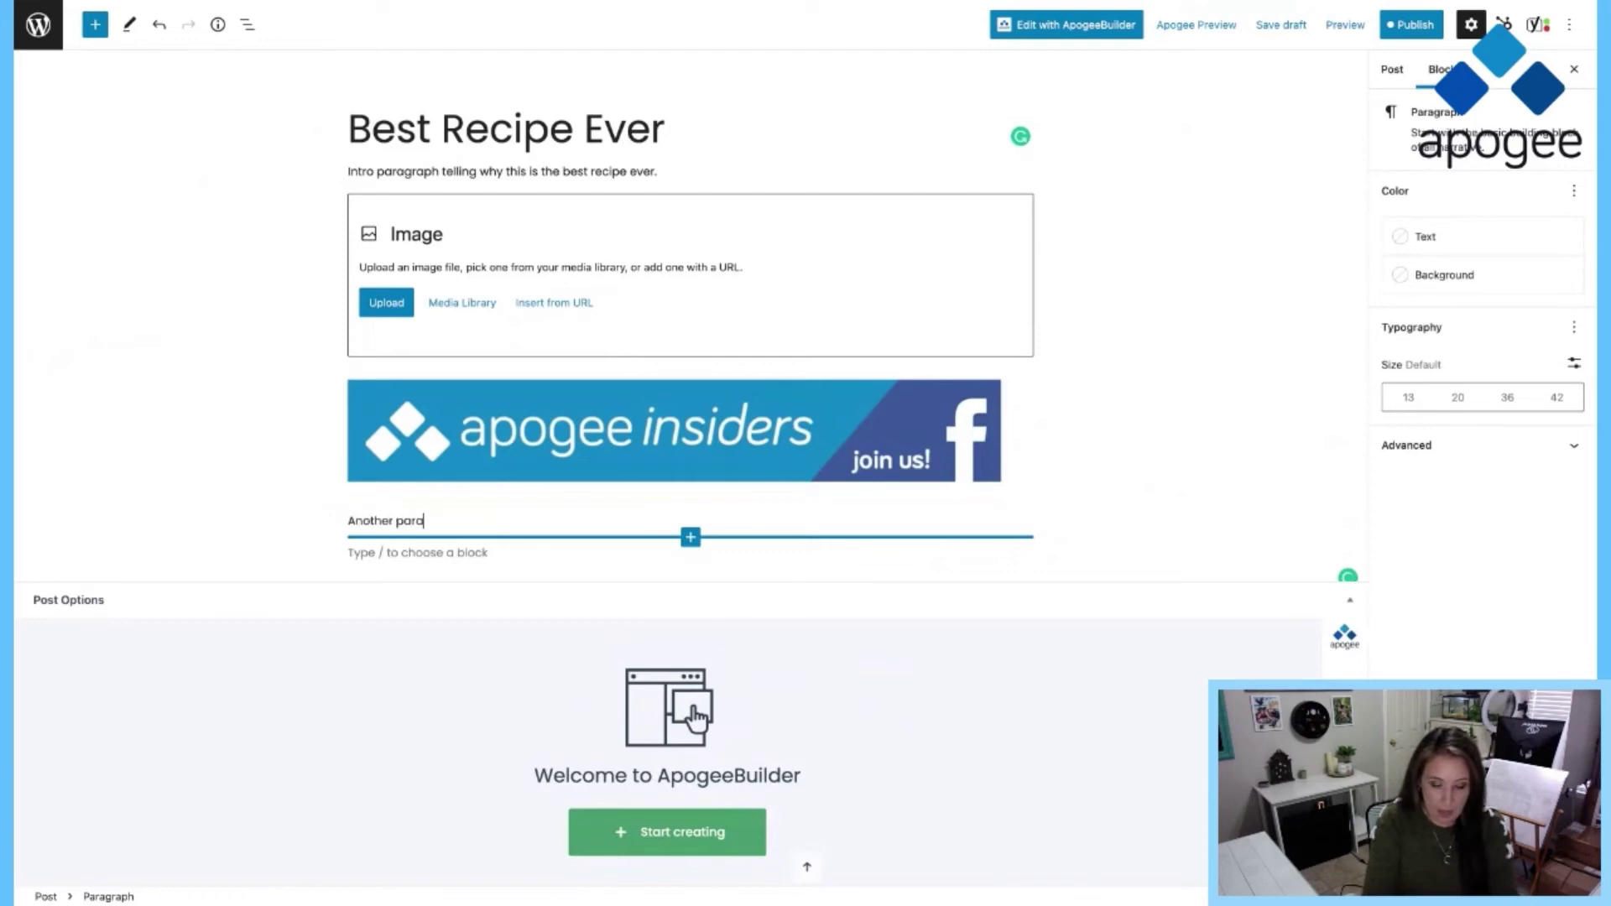
pyautogui.write('graph as to what')
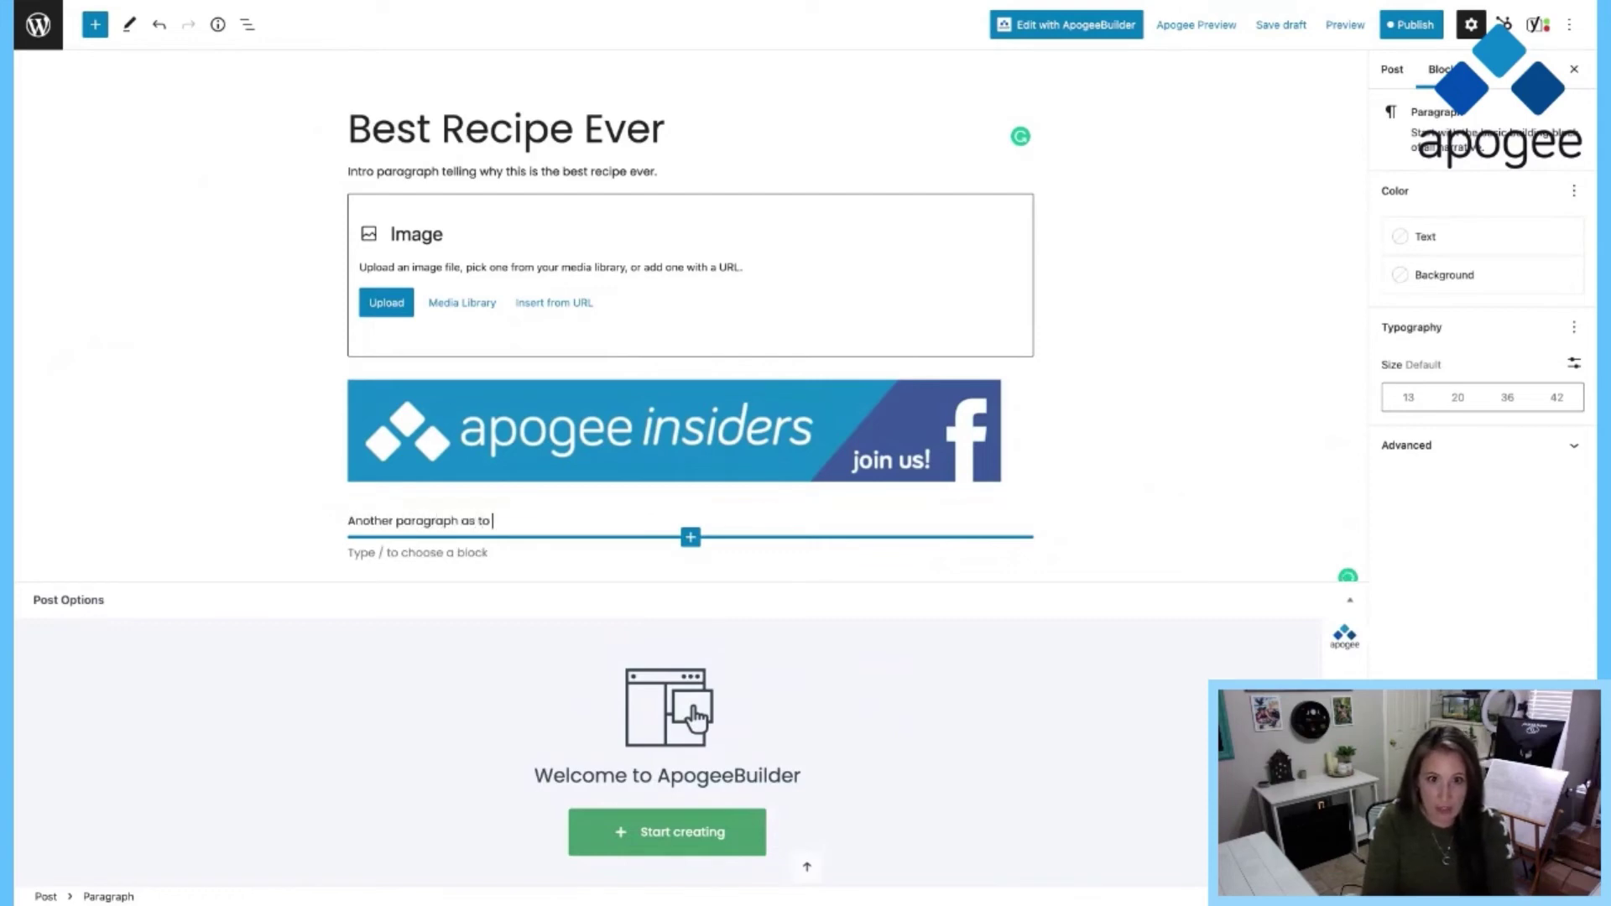
pyautogui.press('BackSpace')
pyautogui.press('BackSpace')
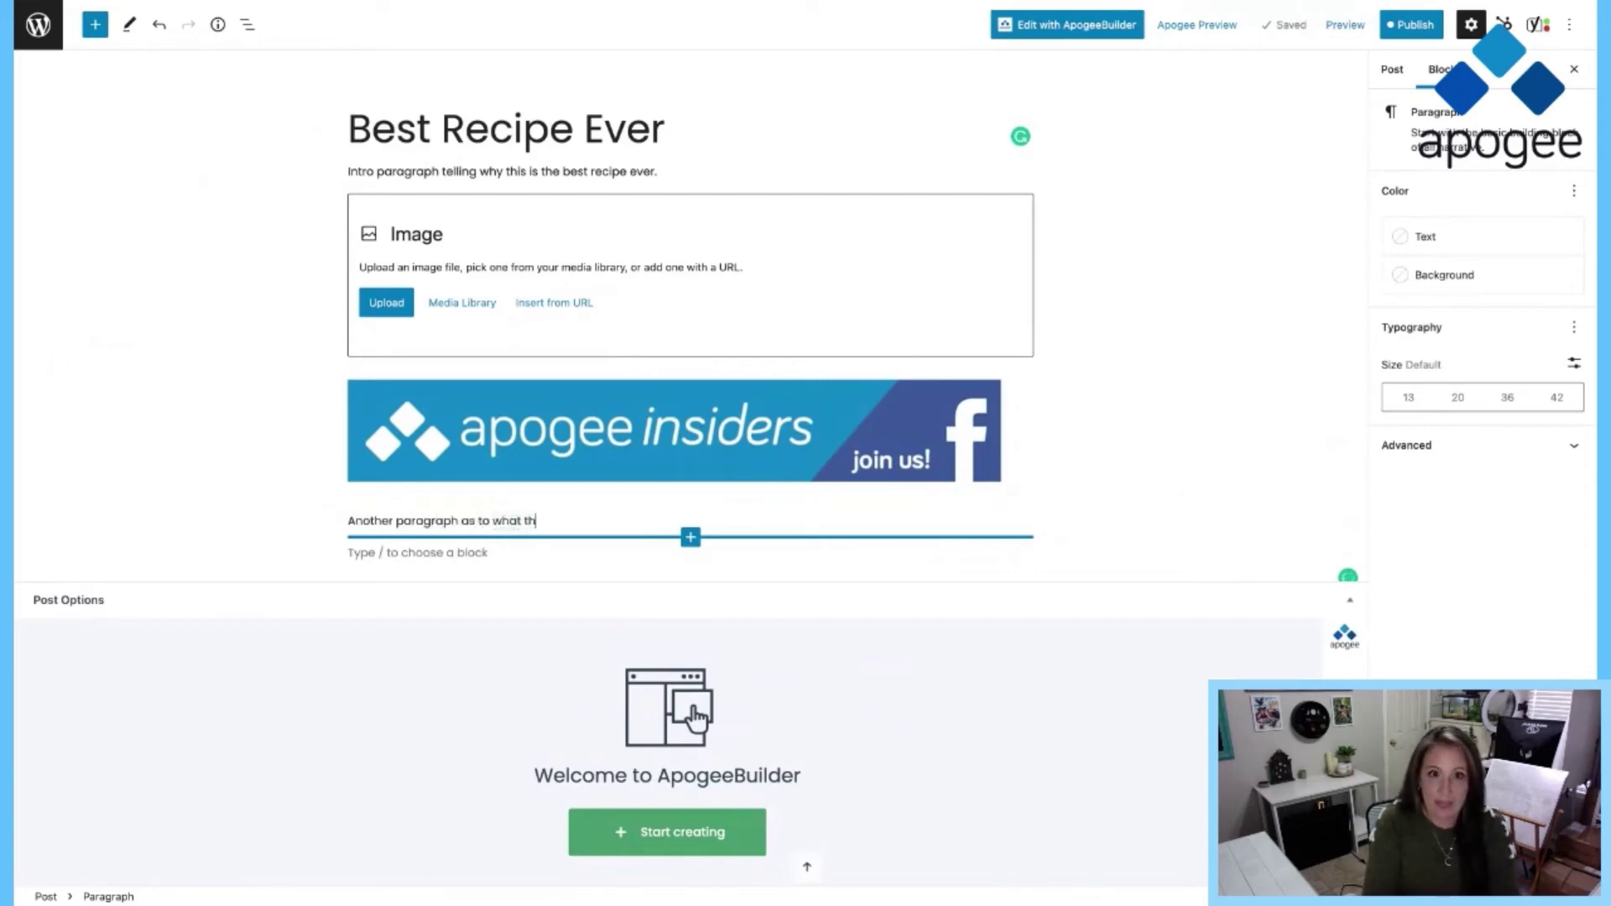
pyautogui.write('y this ')
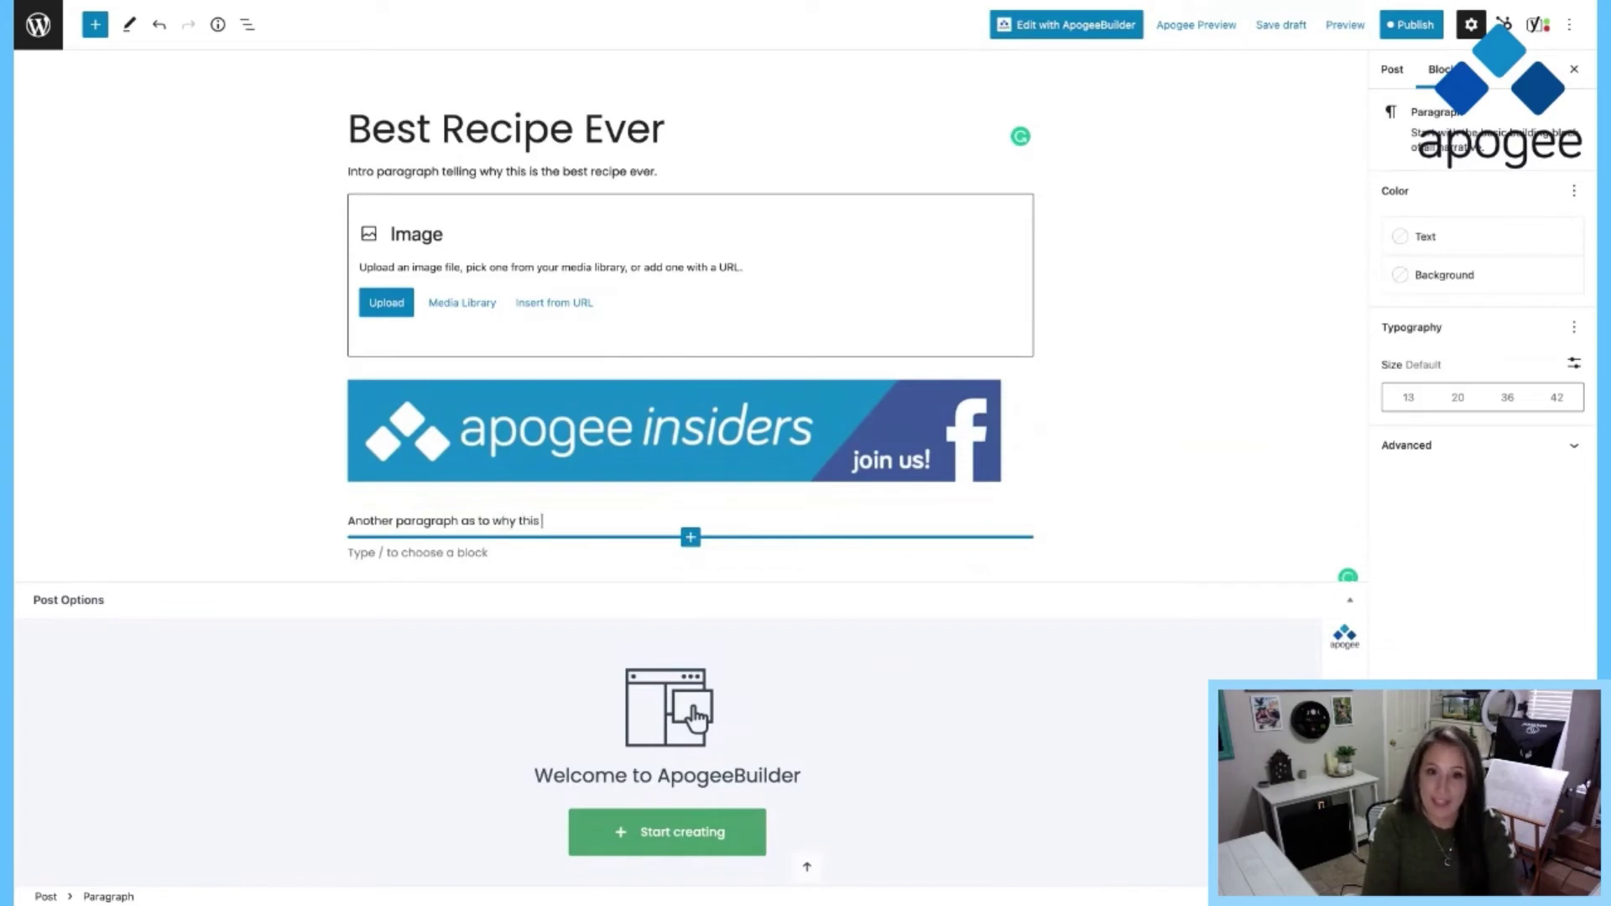
pyautogui.write('is the best recipe ver')
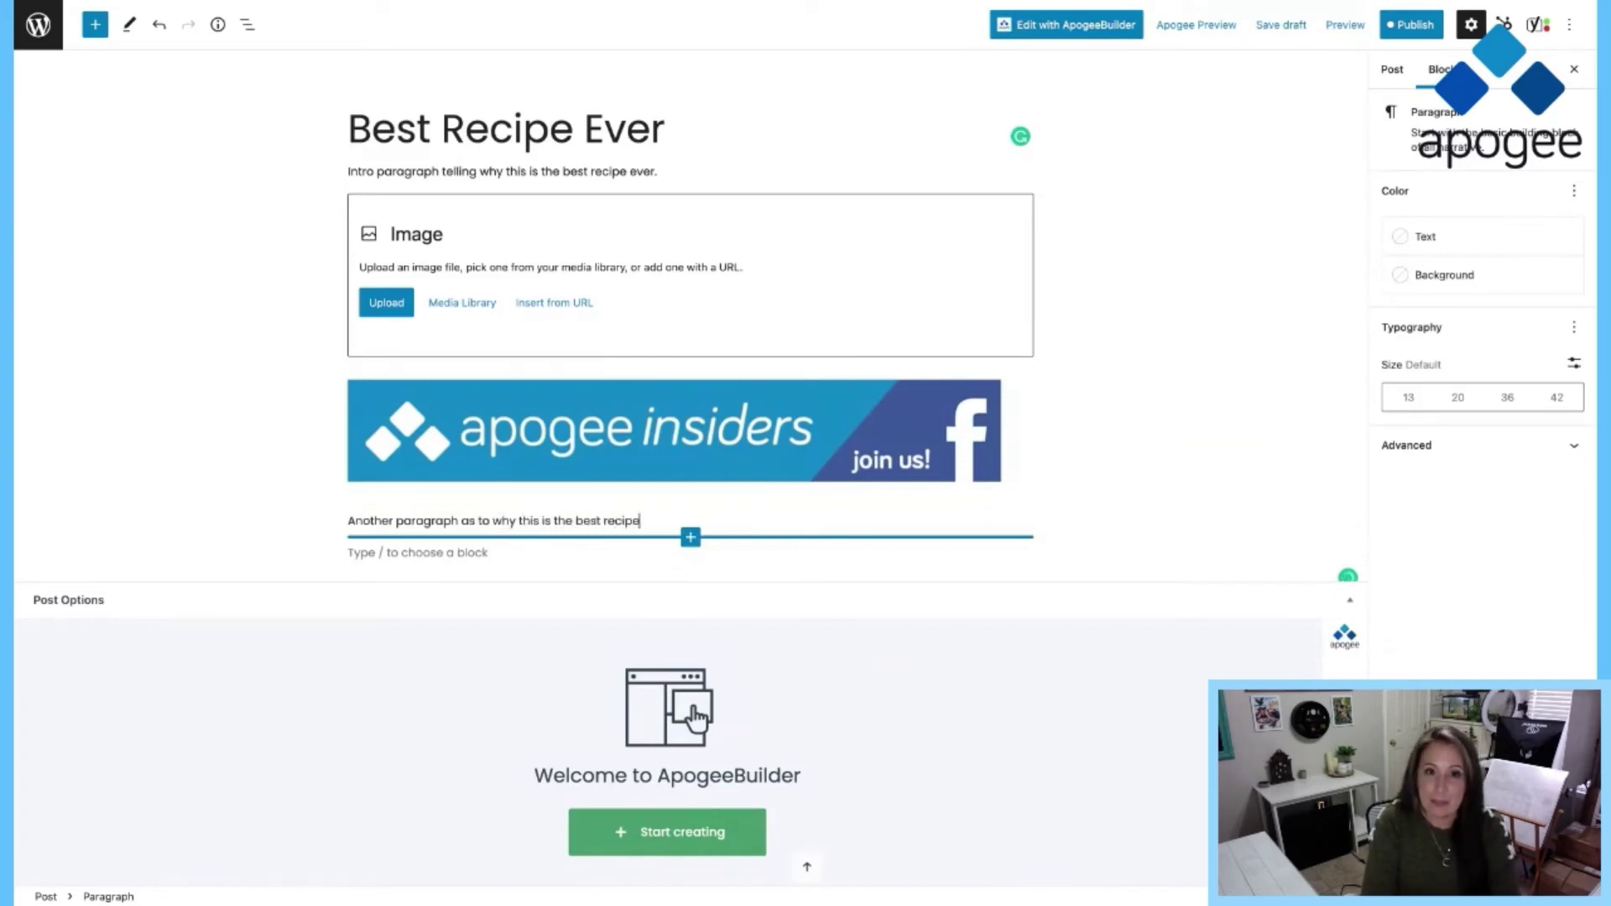
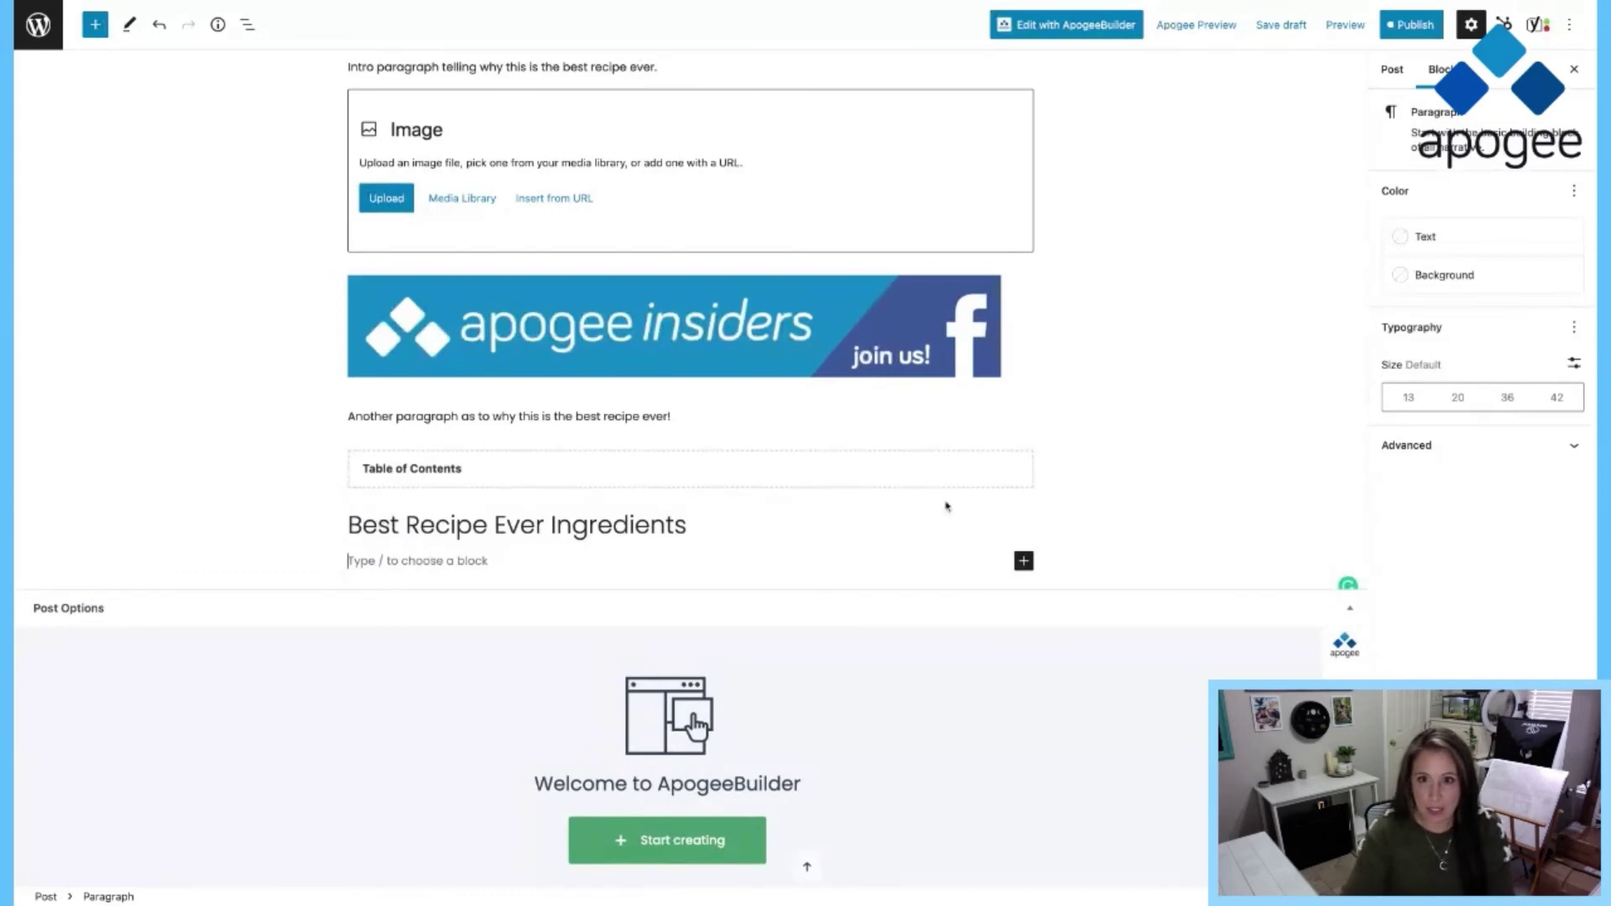
# - Insert a bulleted list below the "Best Recipe Ever Ingredients" heading with the items "ingredient 1" and "ingredient 2"
pyautogui.click(1023, 560)
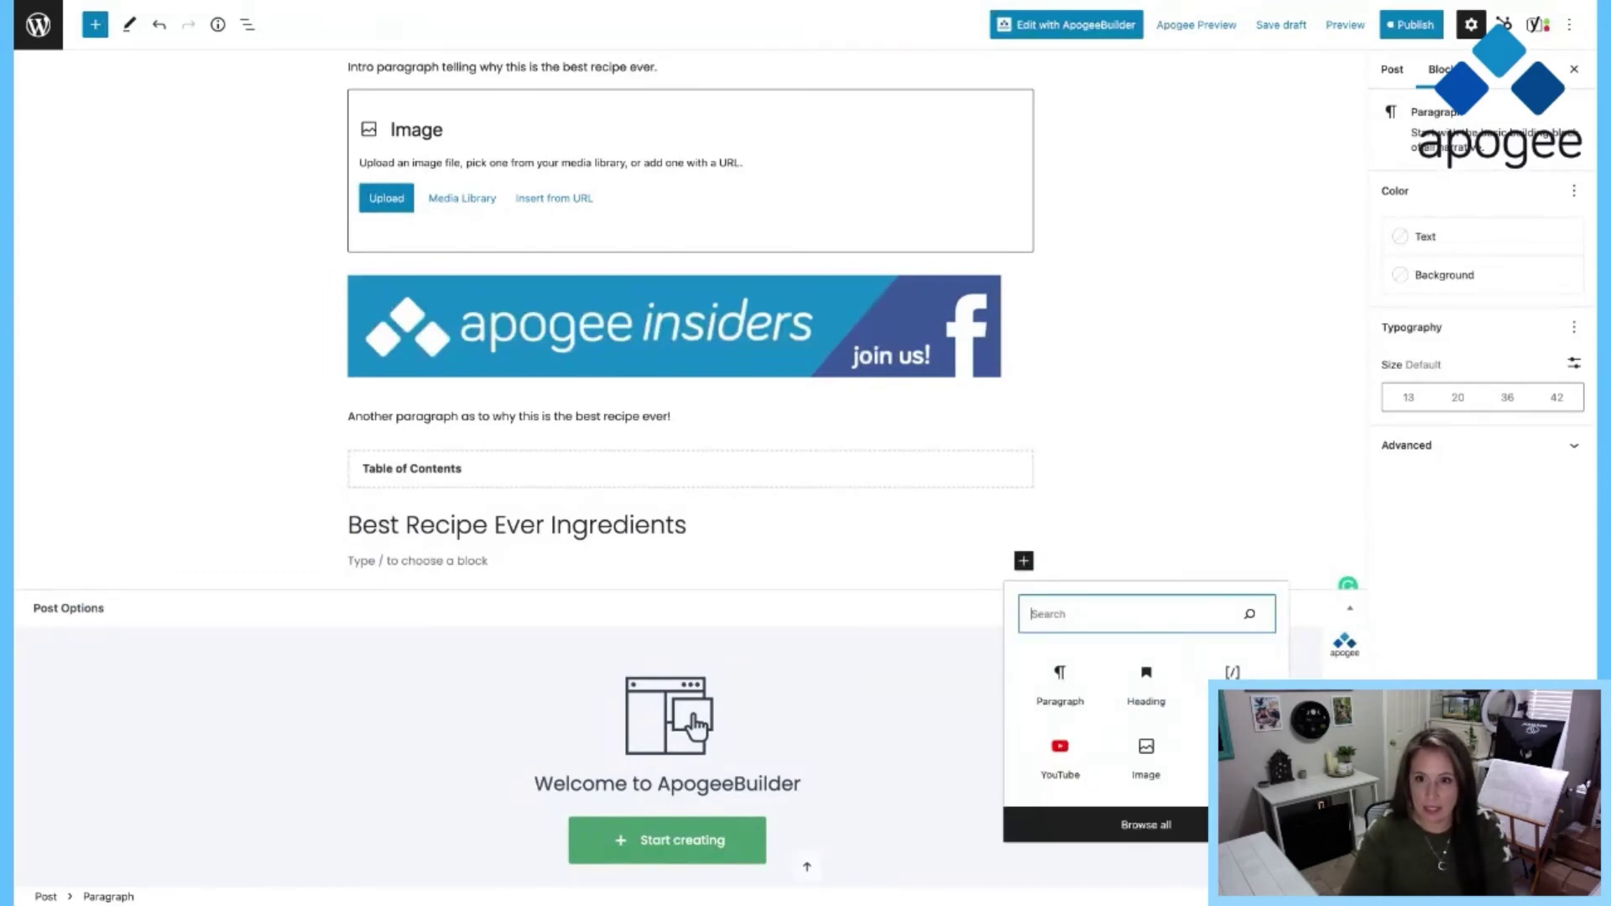
pyautogui.click(1196, 747)
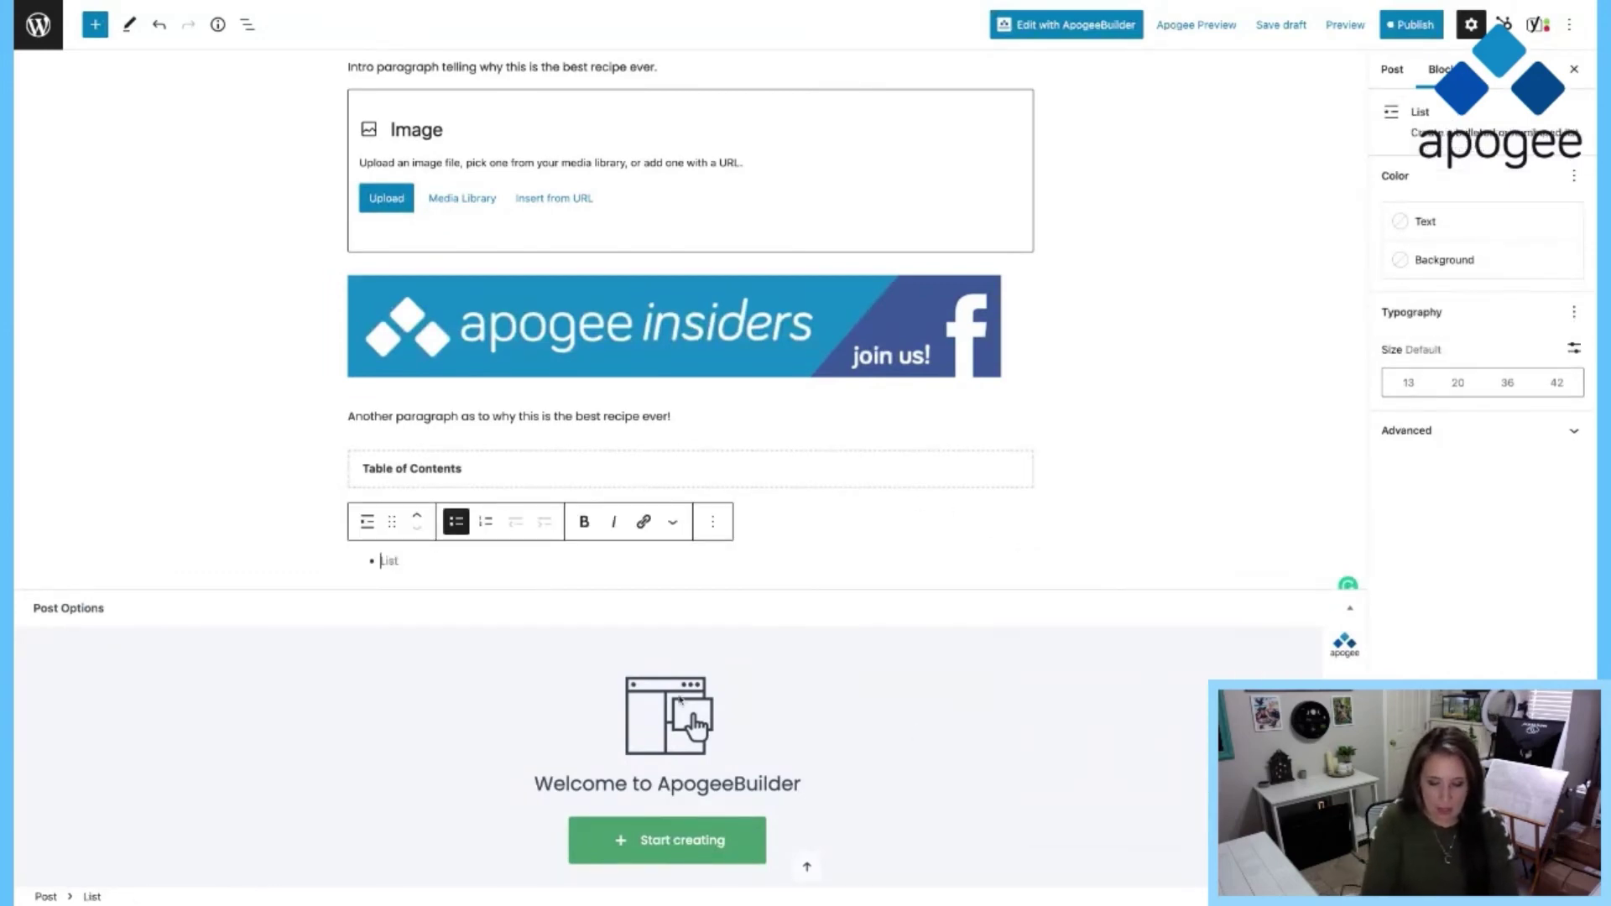
pyautogui.write('ingre')
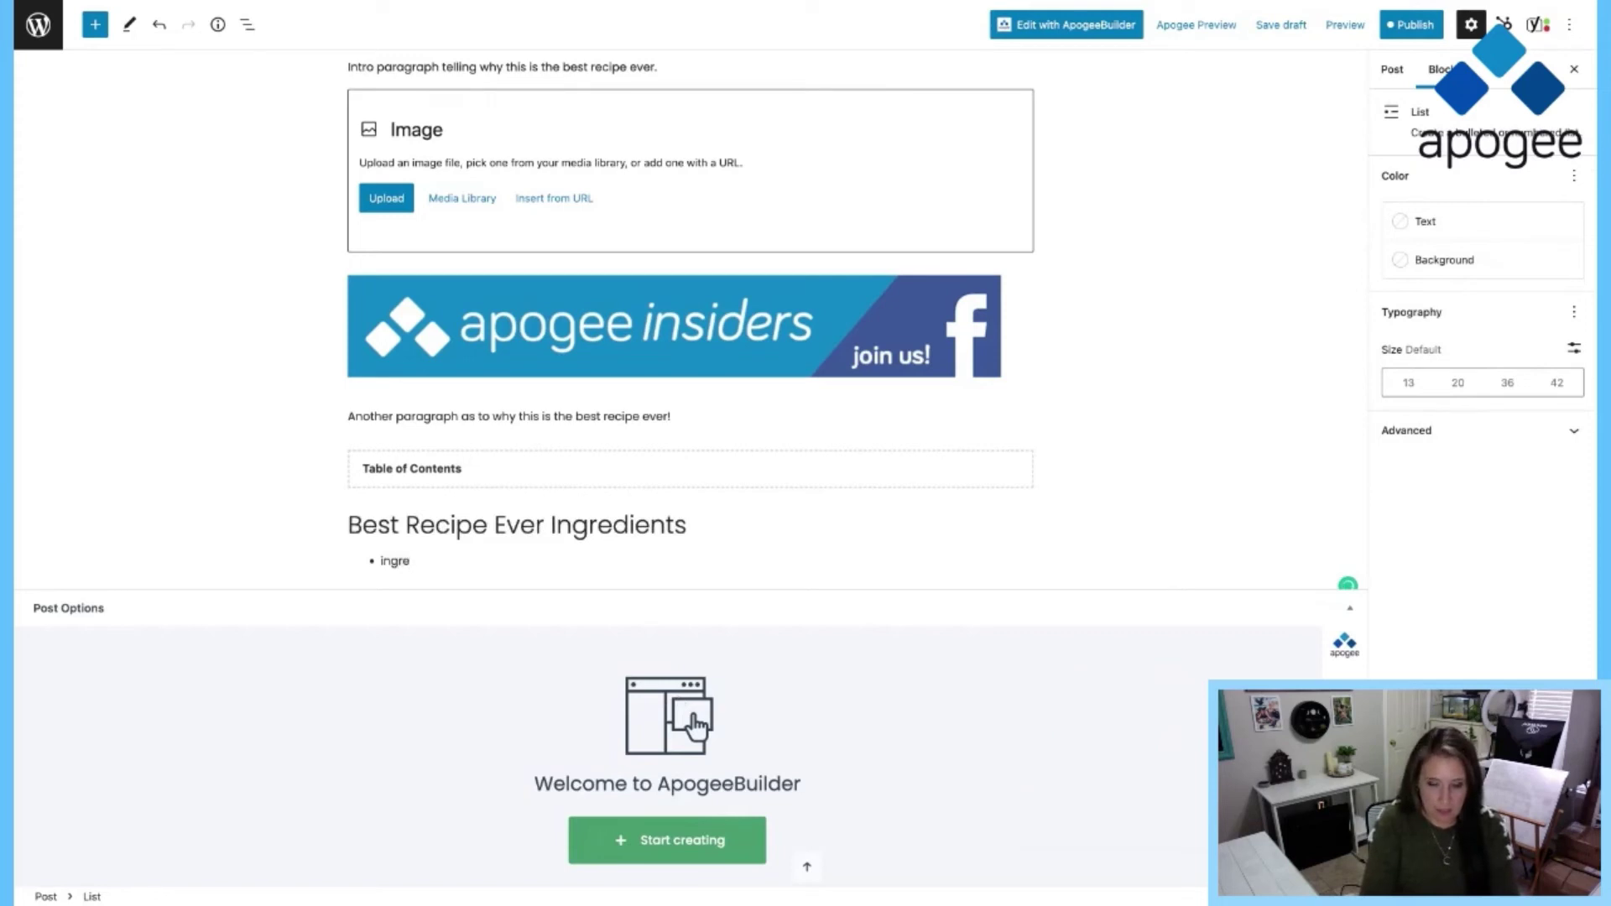
pyautogui.write('dient 1')
pyautogui.press('Return')
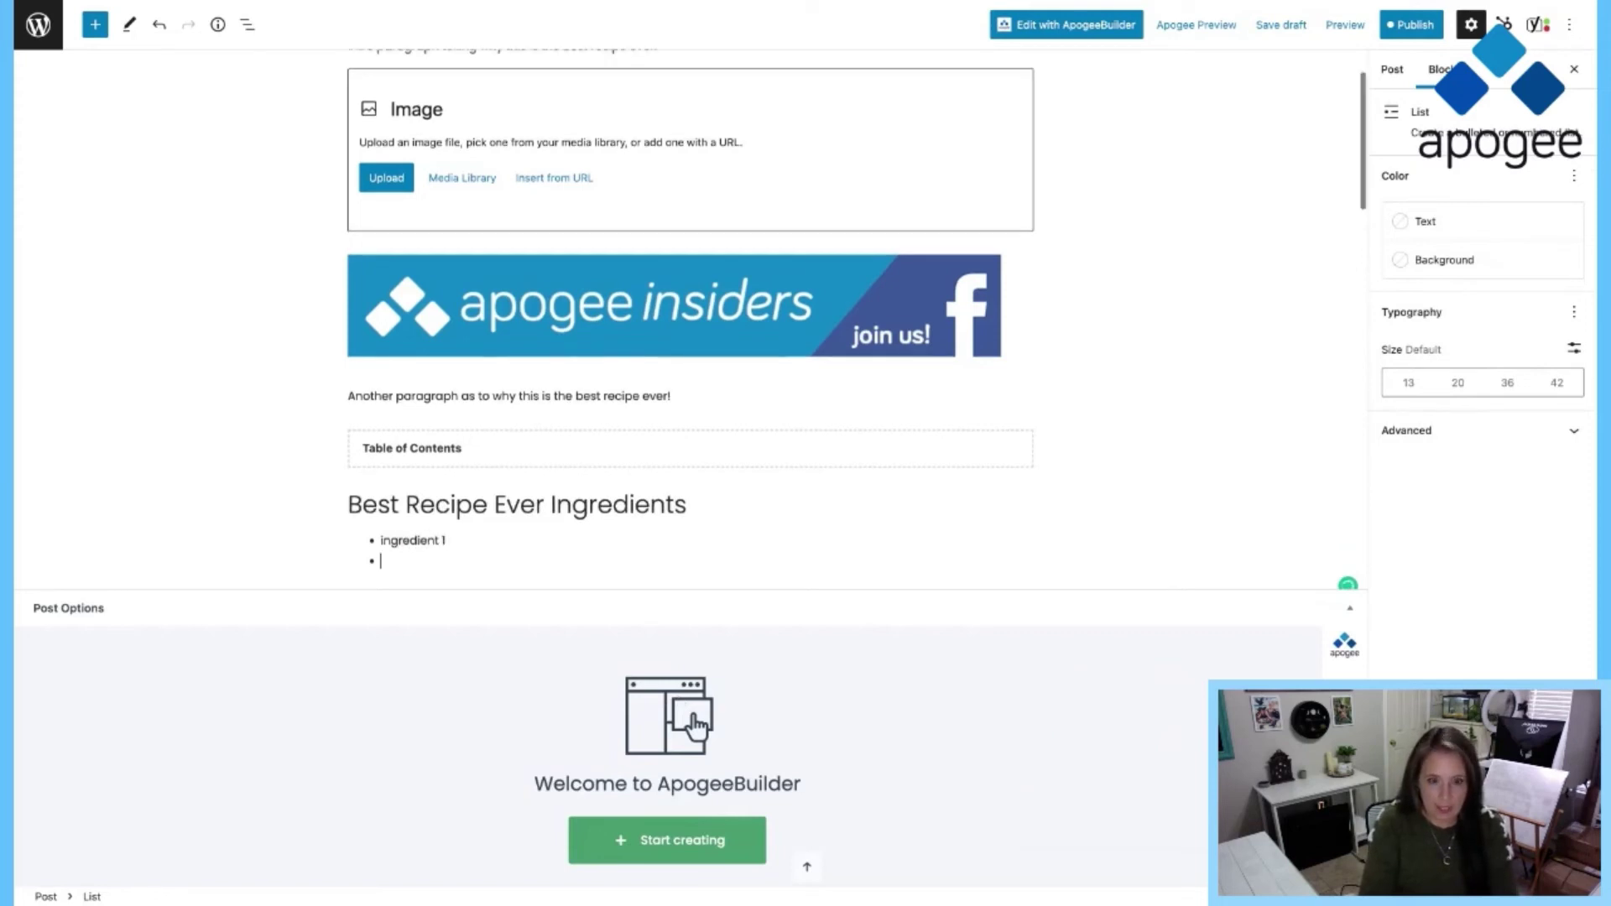
pyautogui.write('ingre')
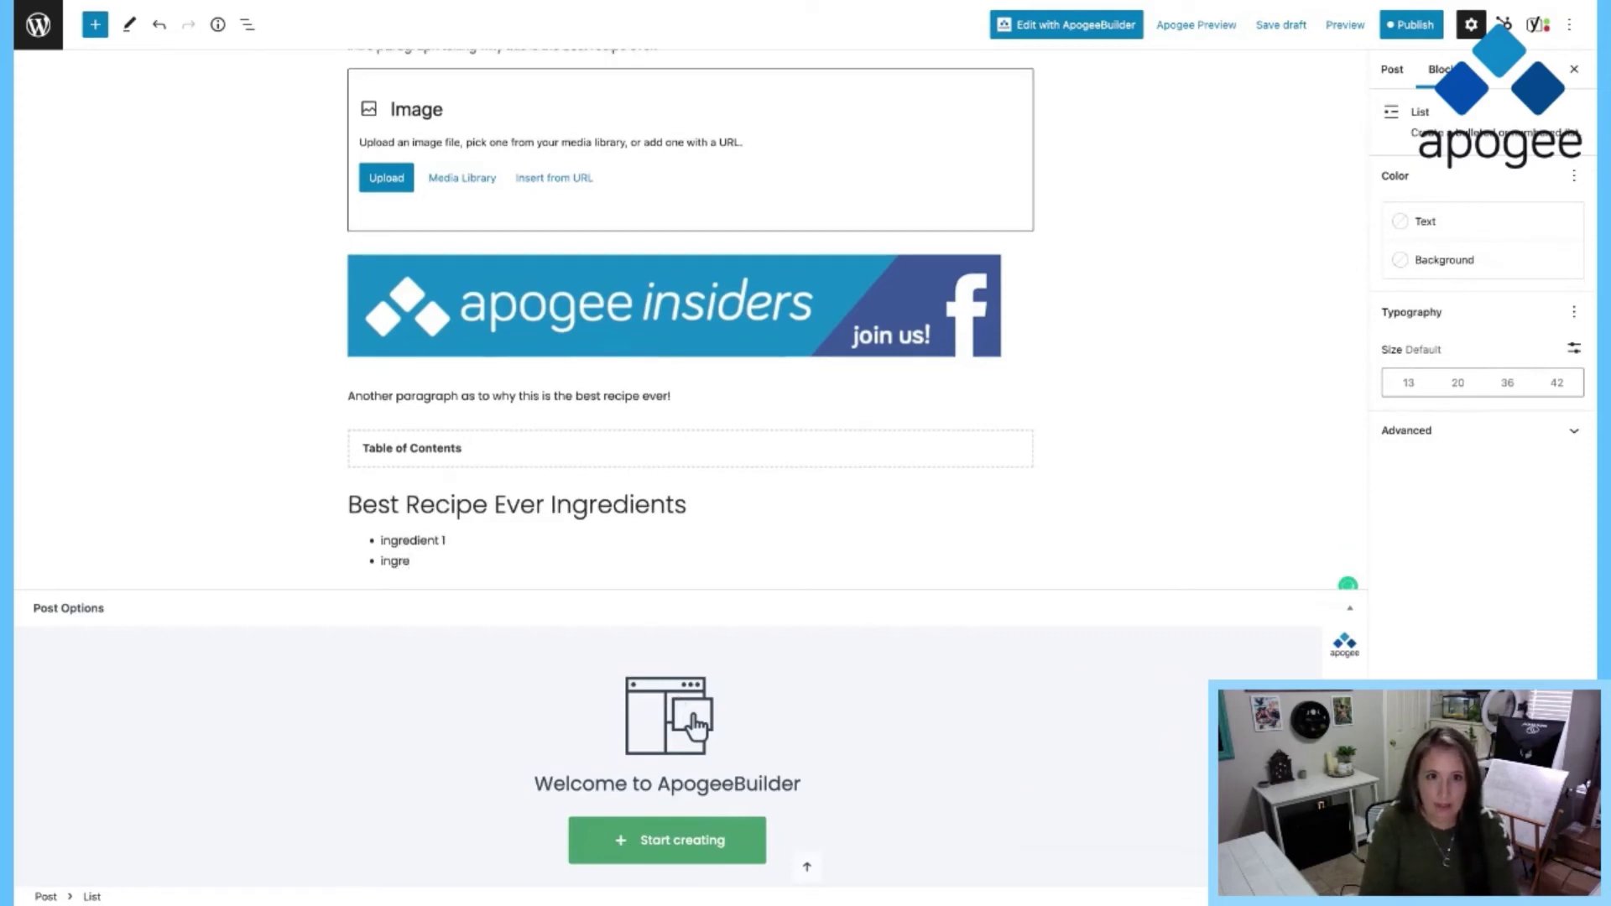
pyautogui.write('dient 2')
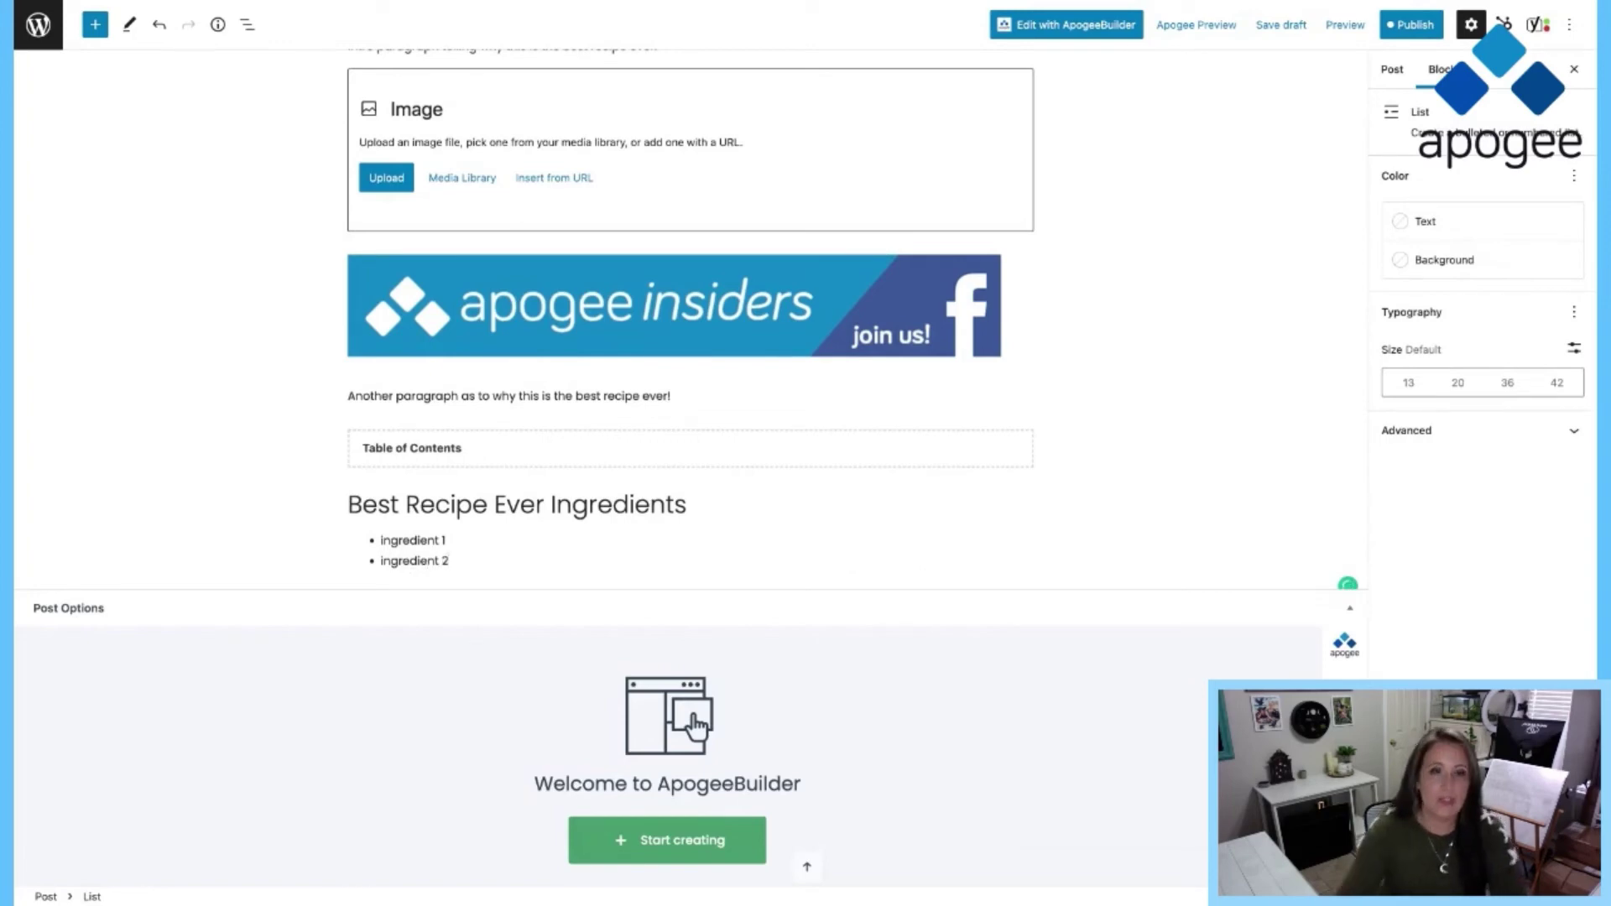
# - Write "Grab all of these ingredients and lets get ready to cook! Full recipe and measurements are below." in a new paragraph under the ingredients heading
pyautogui.click(771, 500)
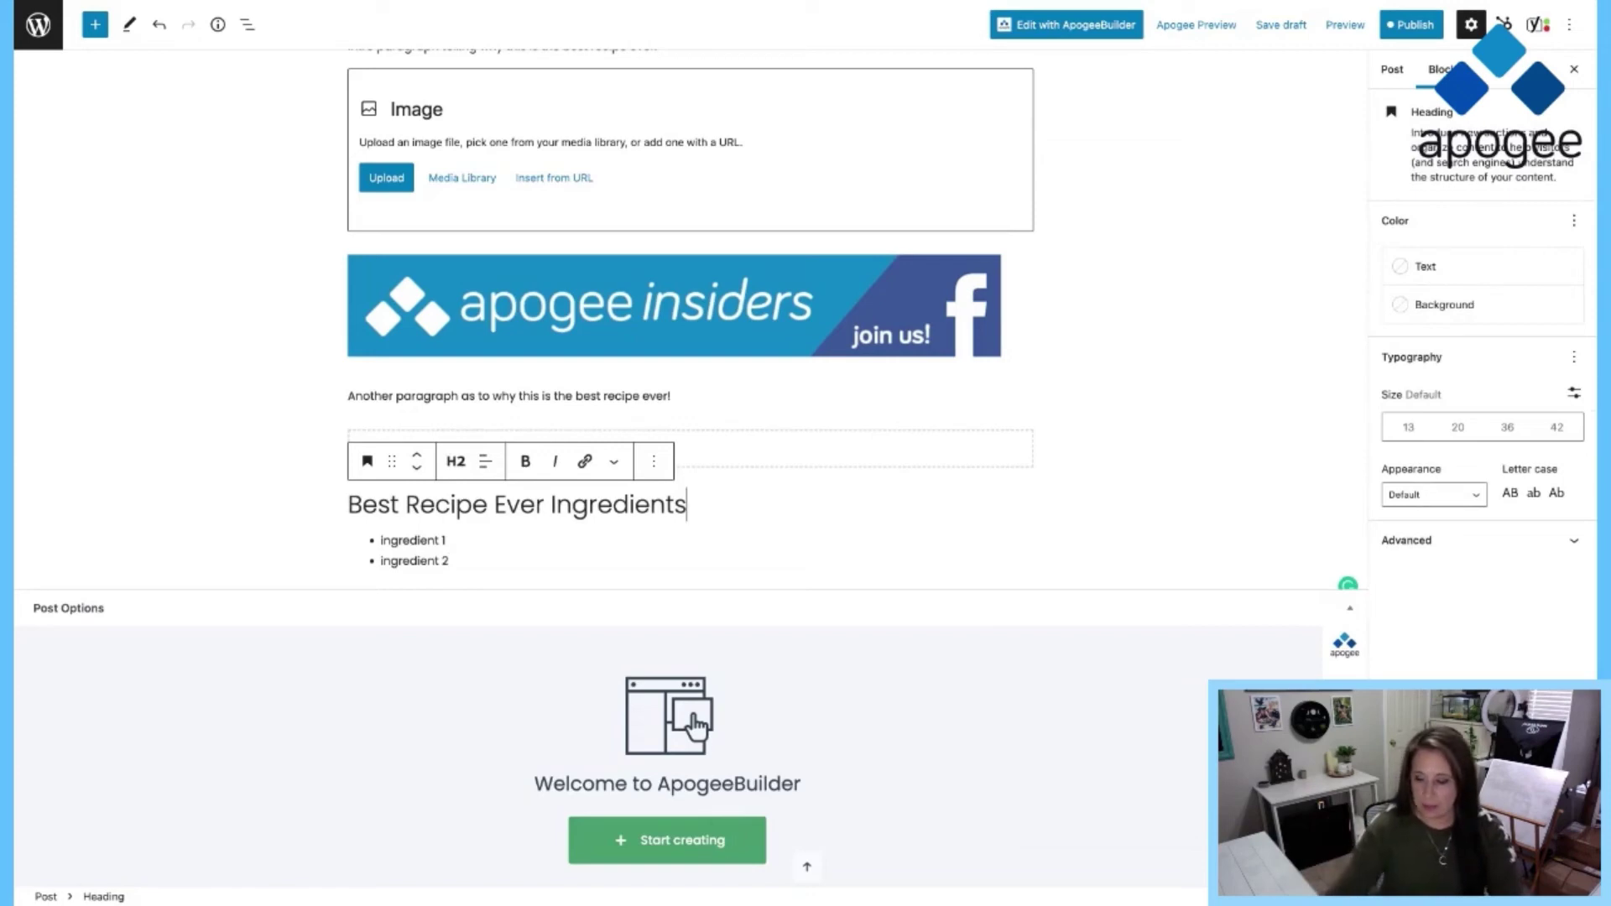
pyautogui.press('Return')
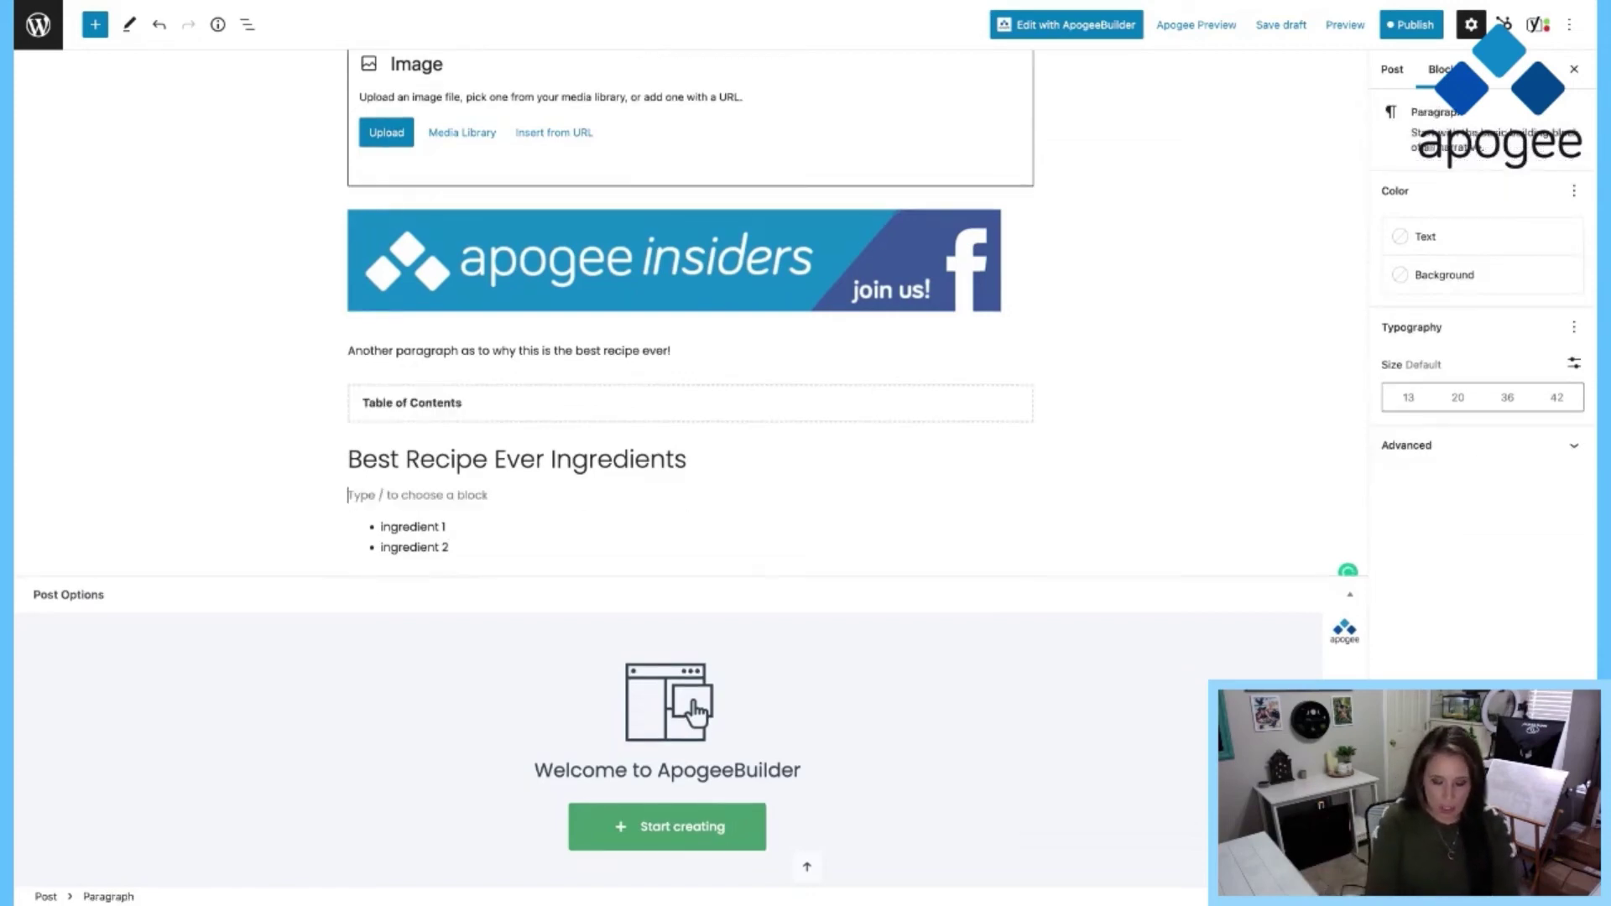
pyautogui.write('Grab ')
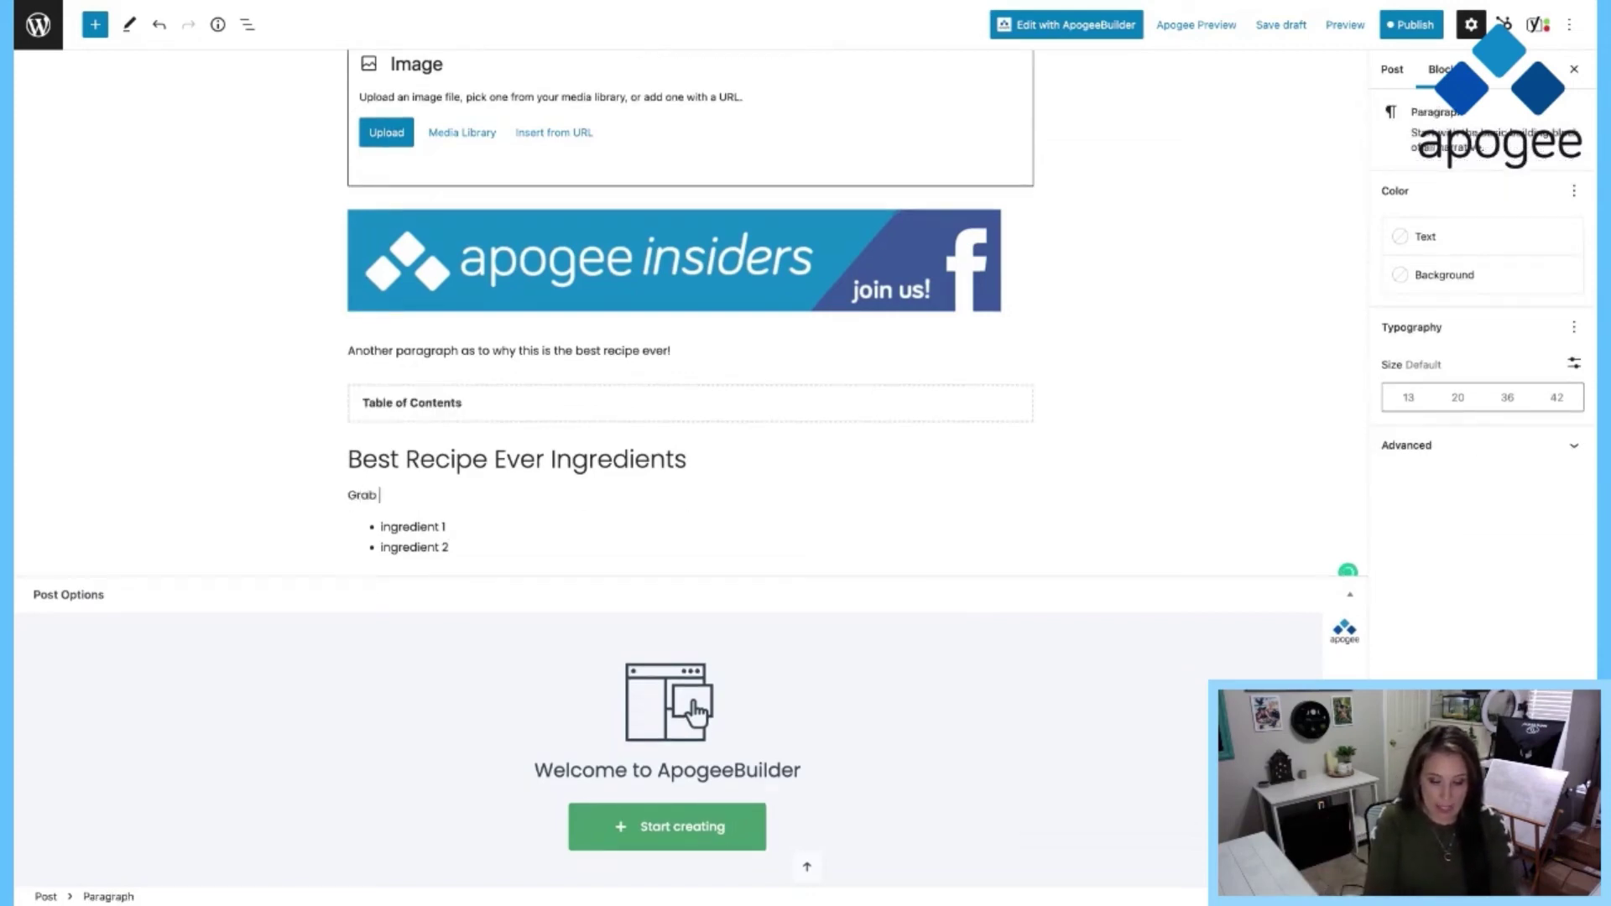
pyautogui.write('all of these')
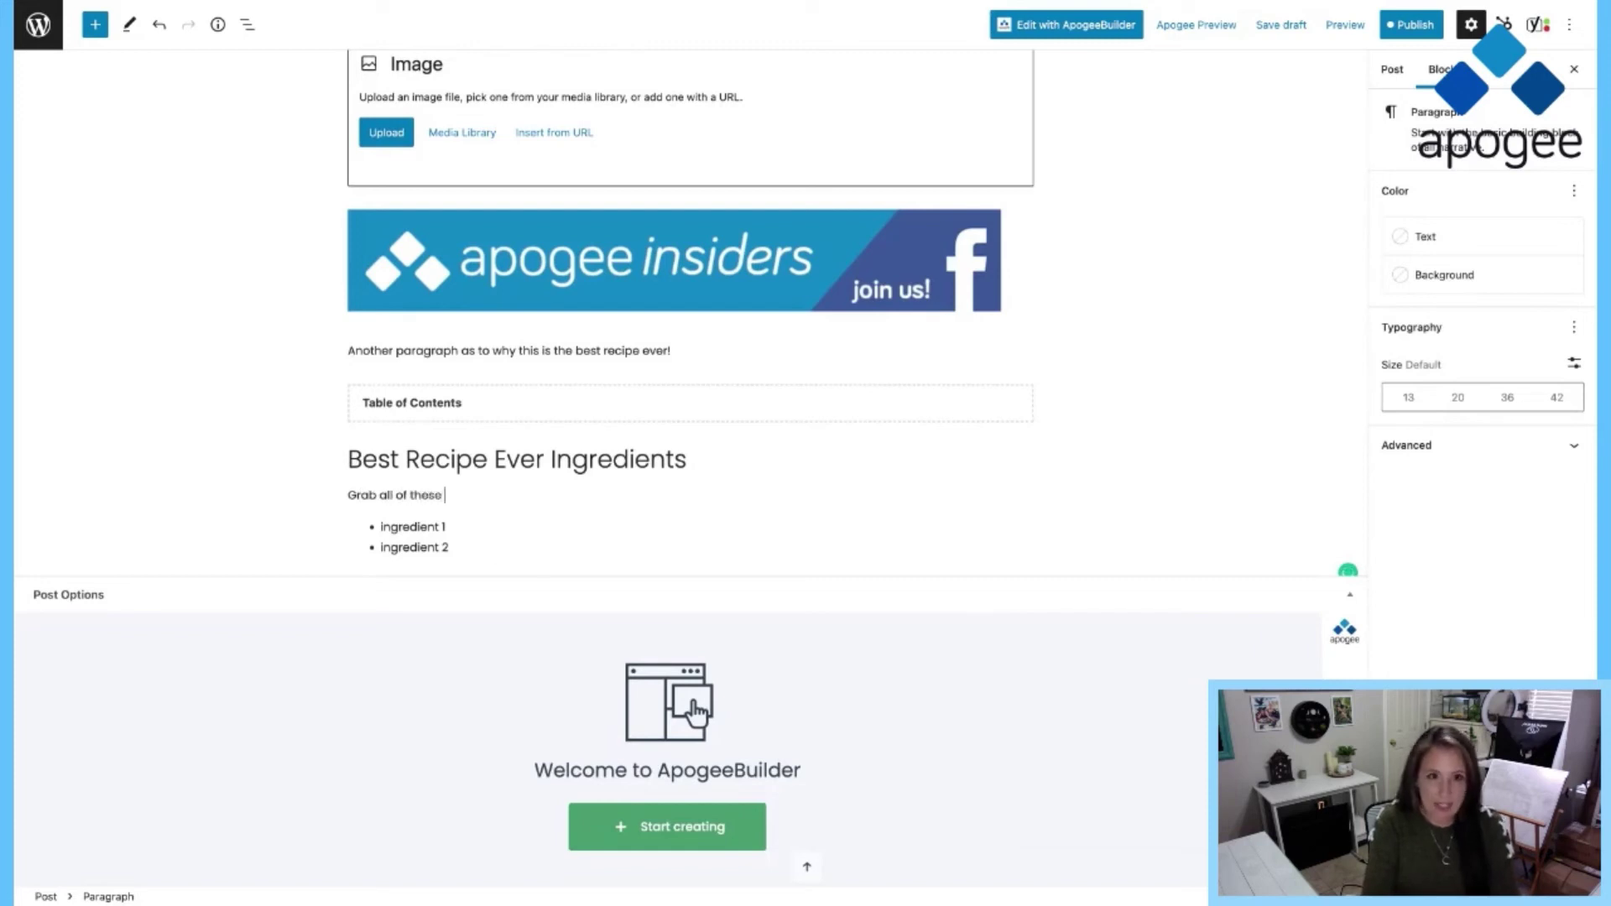
pyautogui.write(' ingredient')
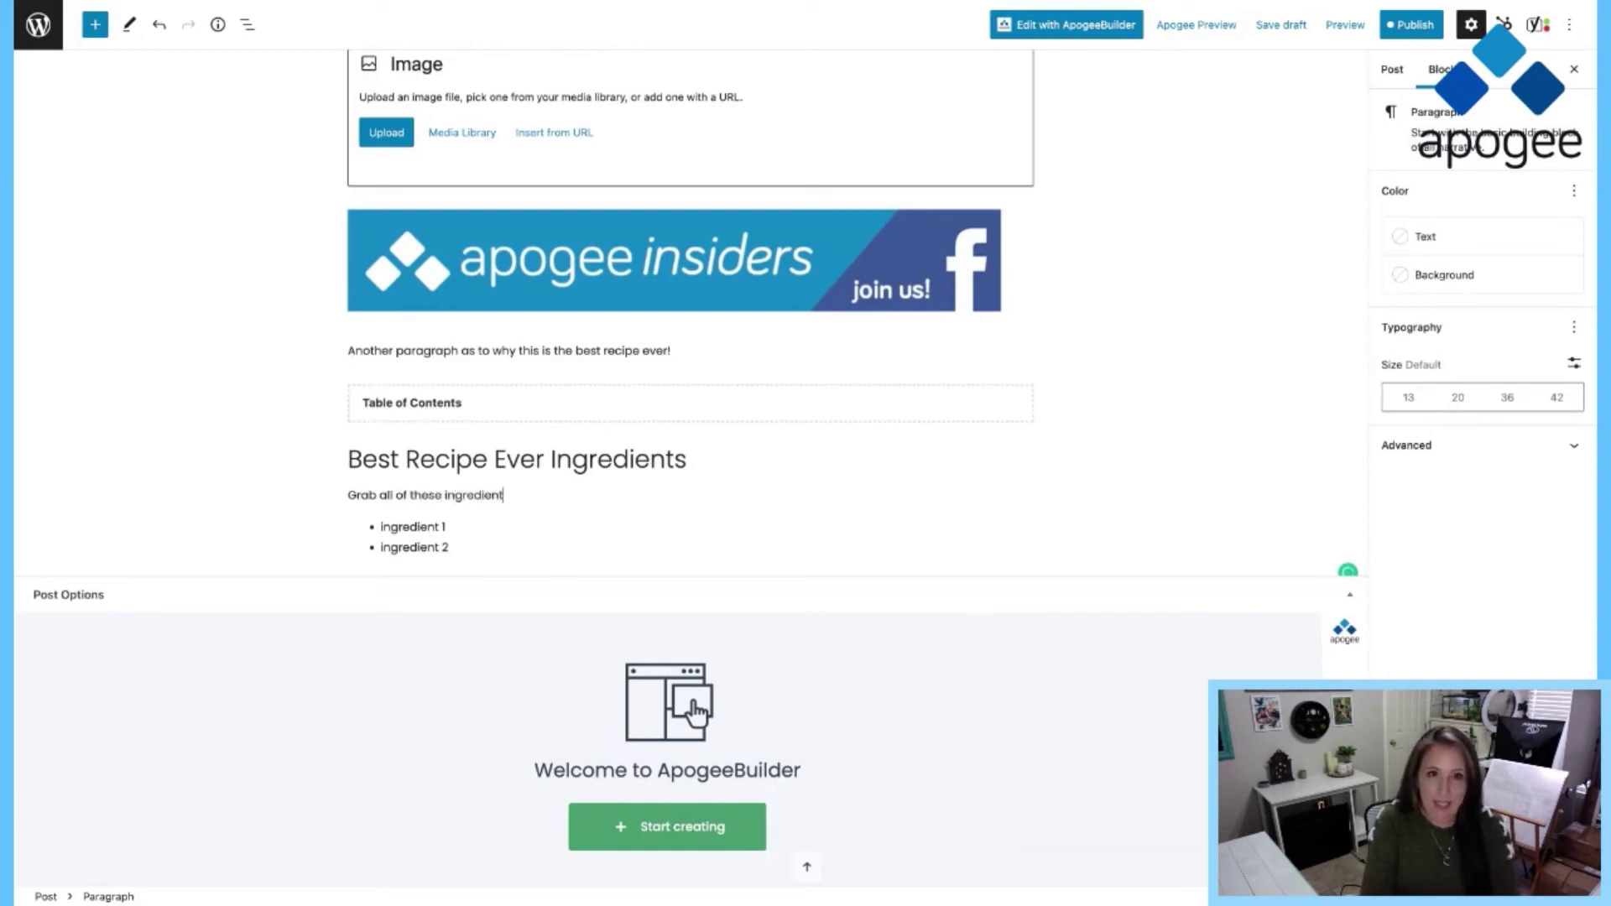
pyautogui.write('s and lets ')
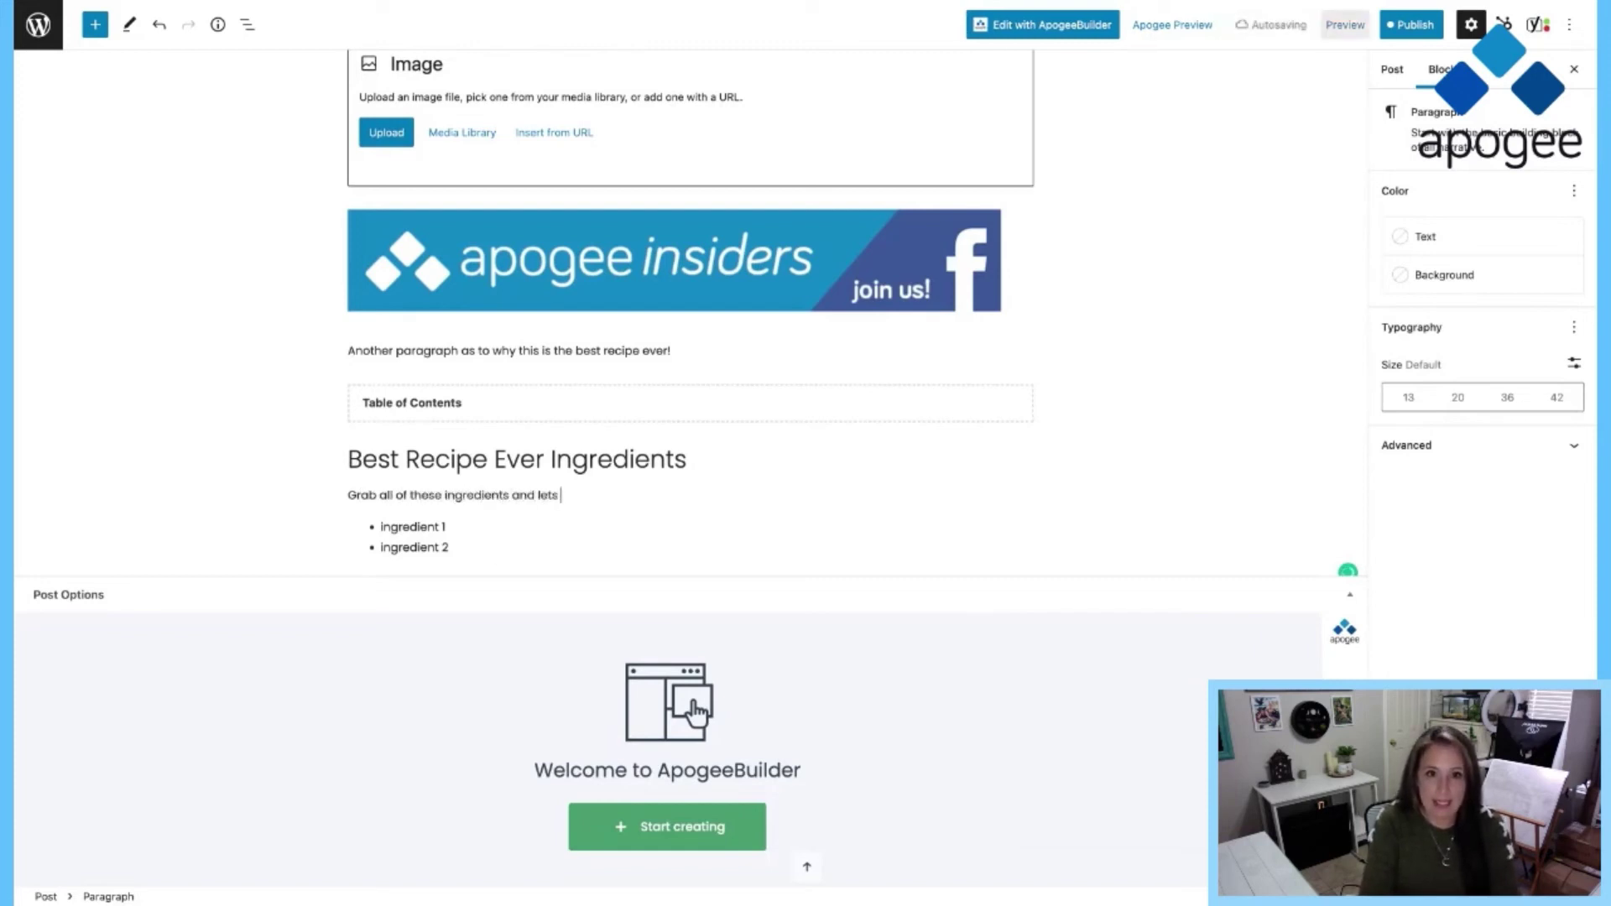
pyautogui.write('get ready to')
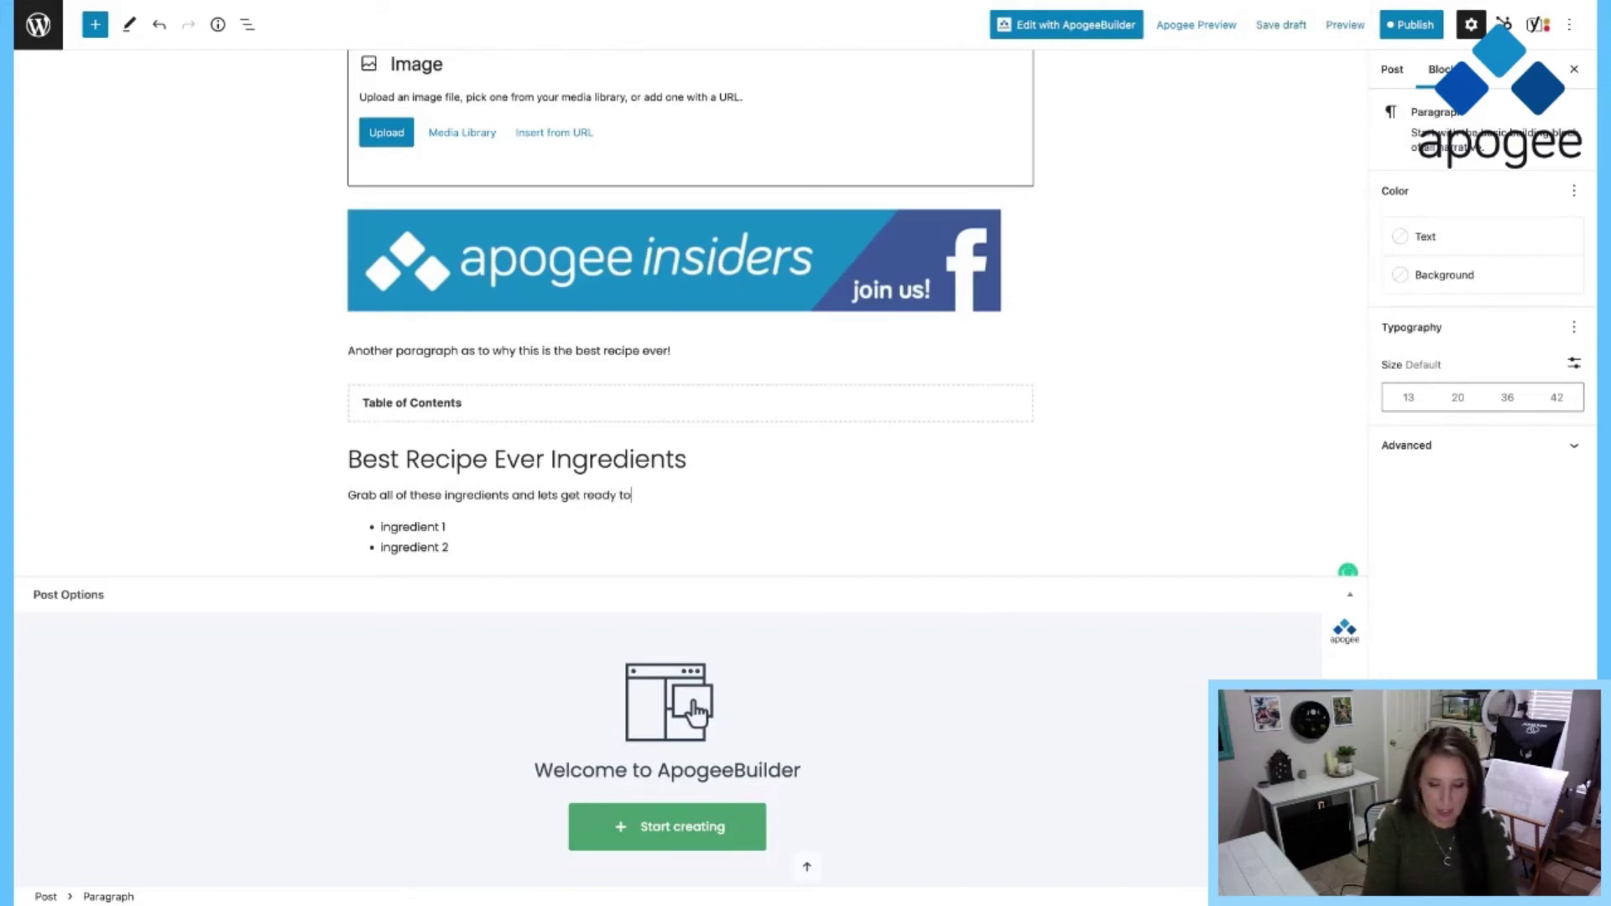
pyautogui.write(' coo')
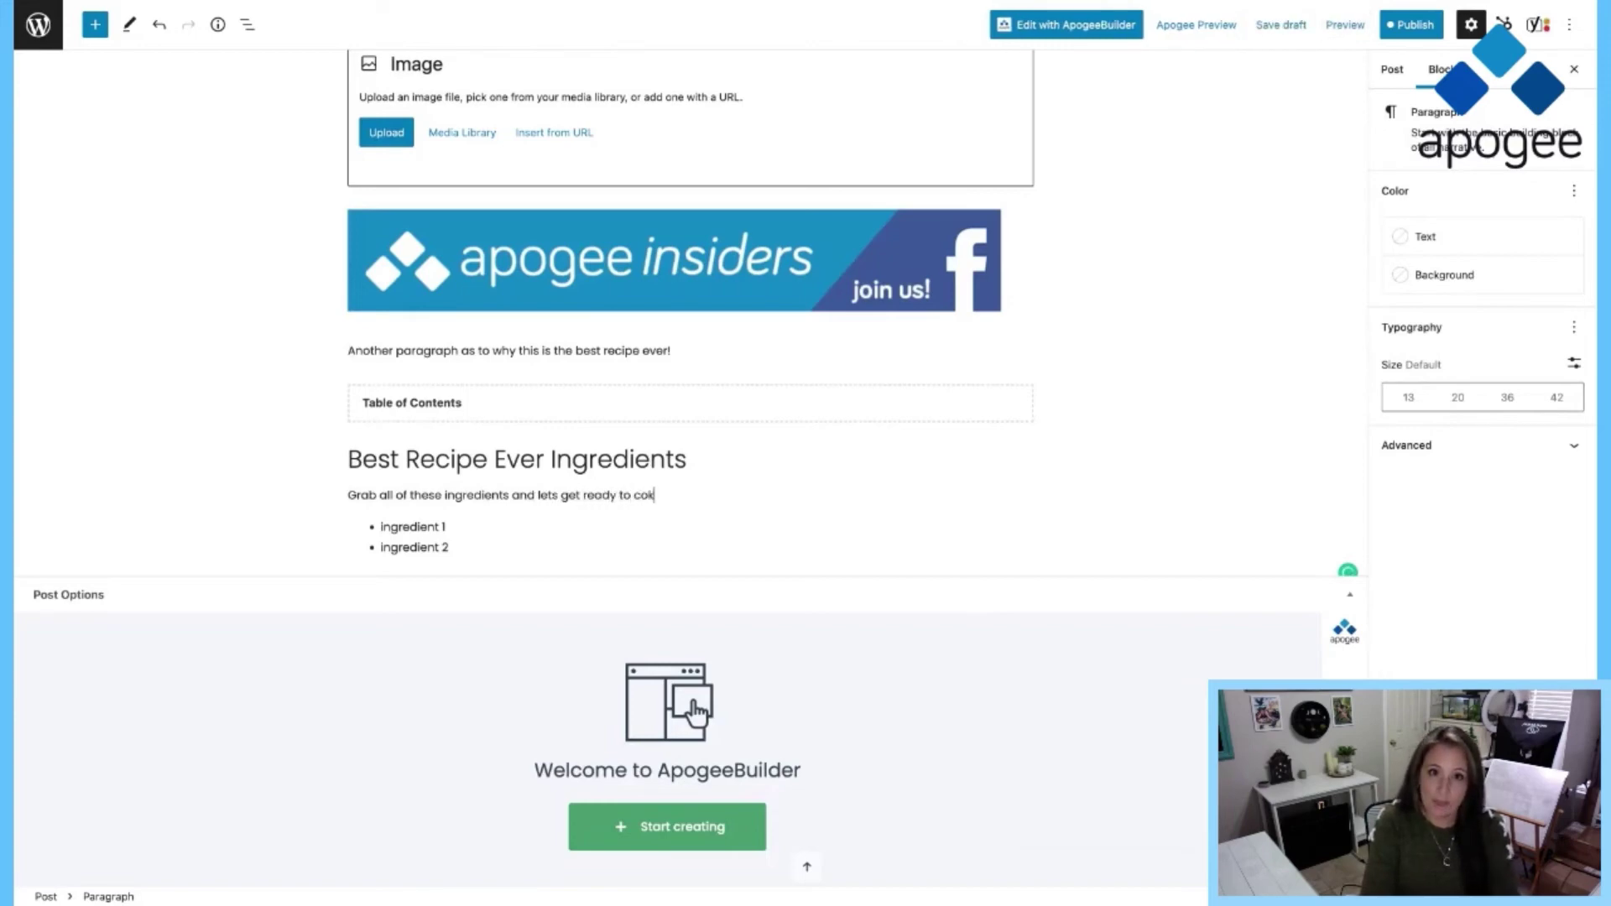
pyautogui.write('k! ')
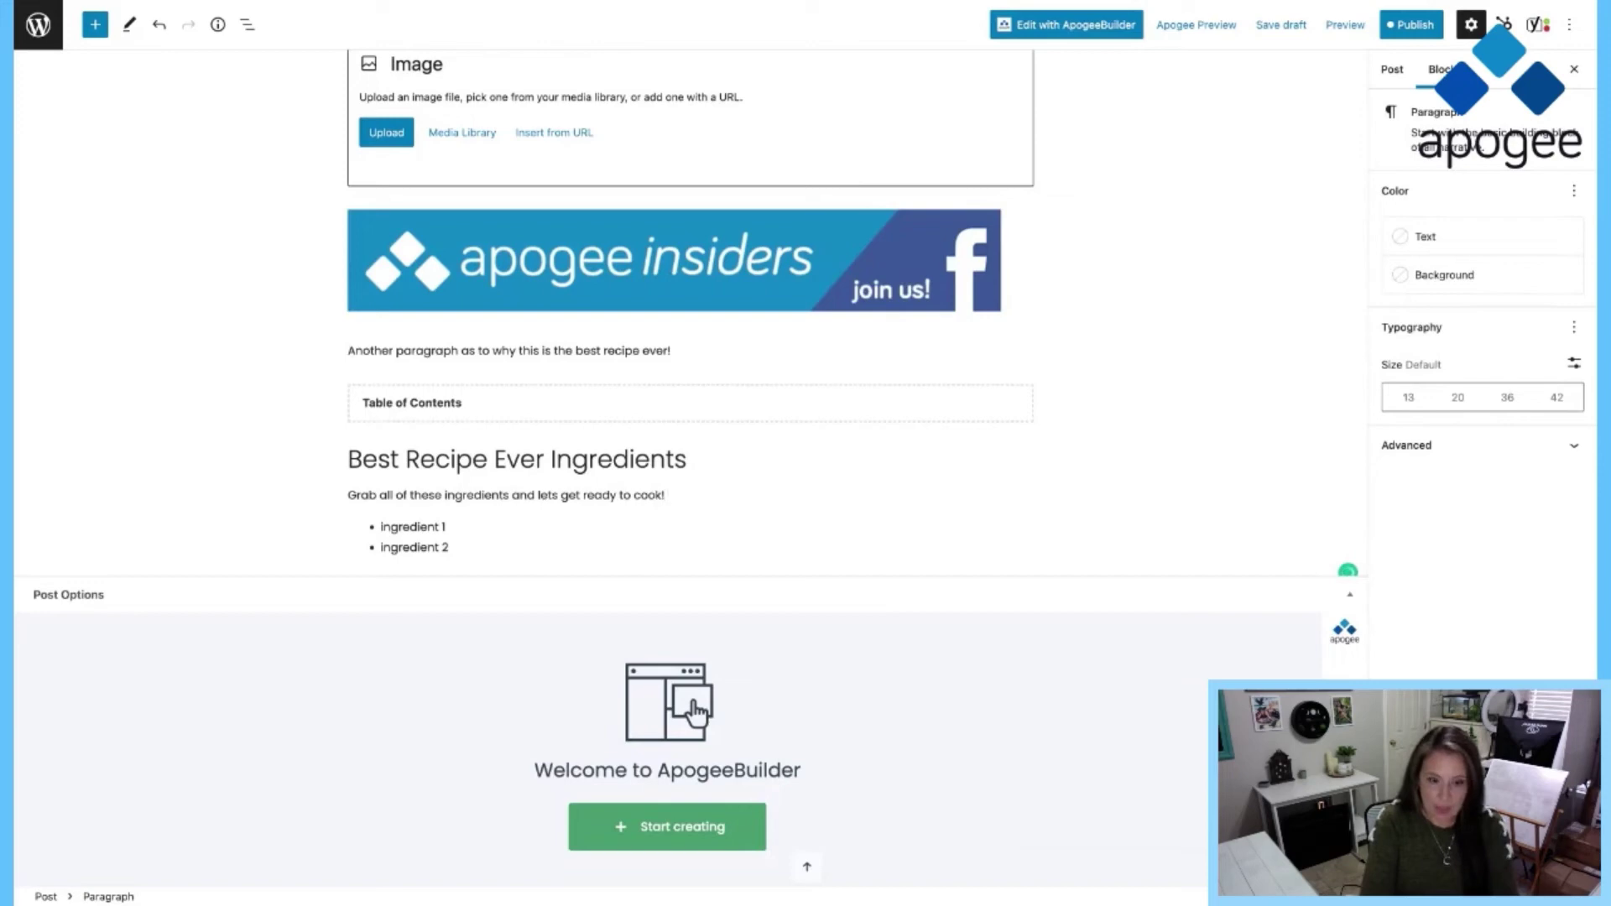
pyautogui.write('Full')
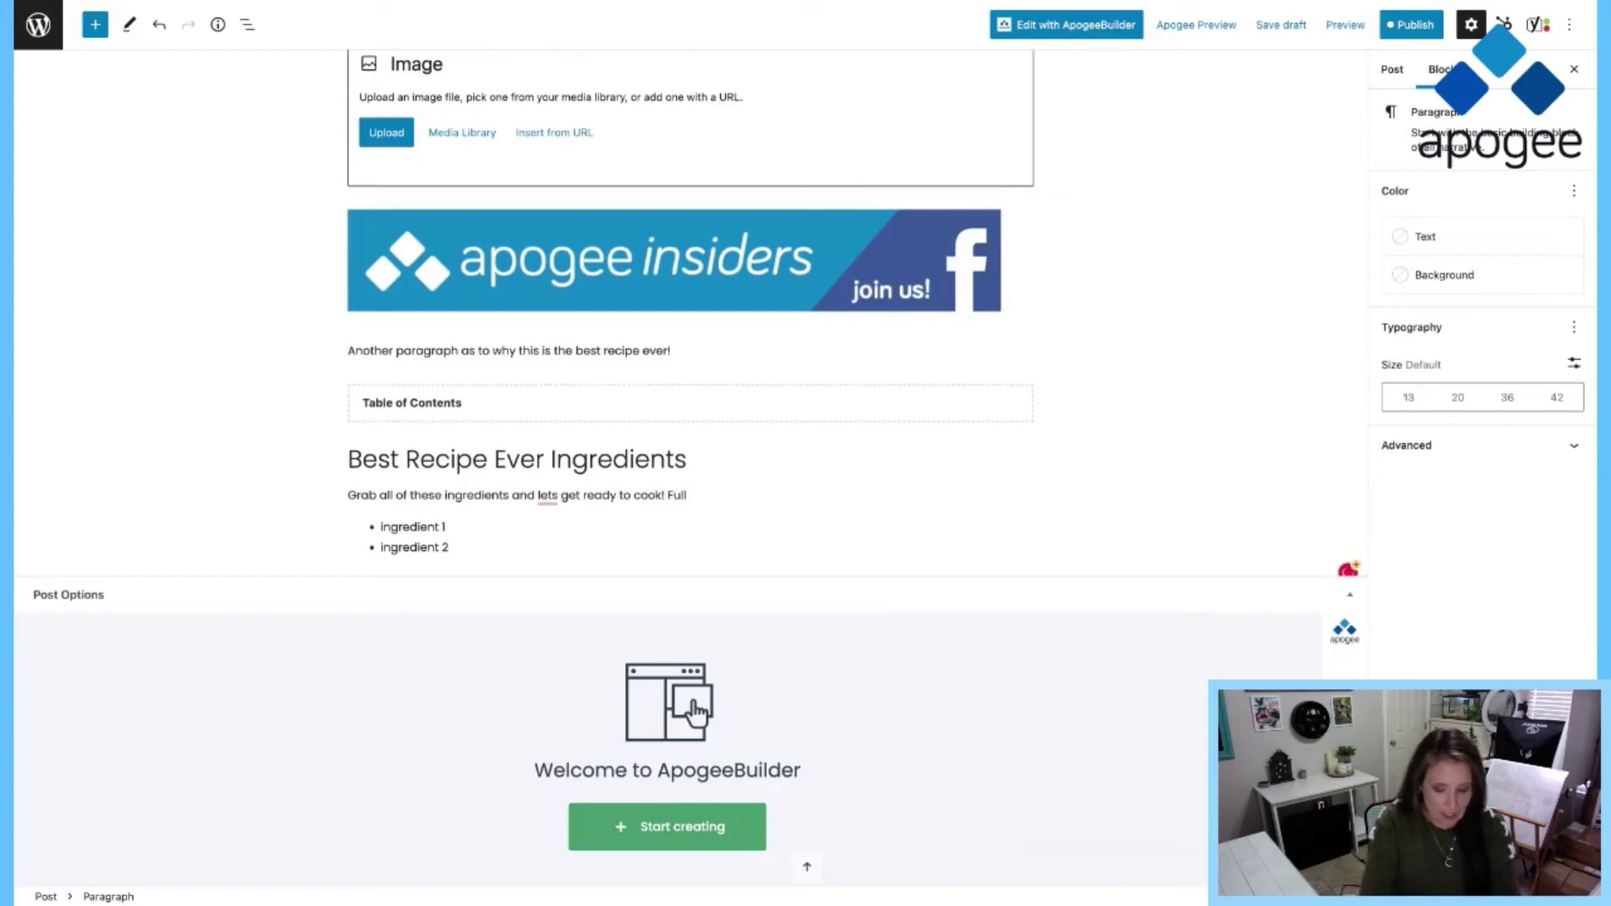
pyautogui.write(' recipe and ')
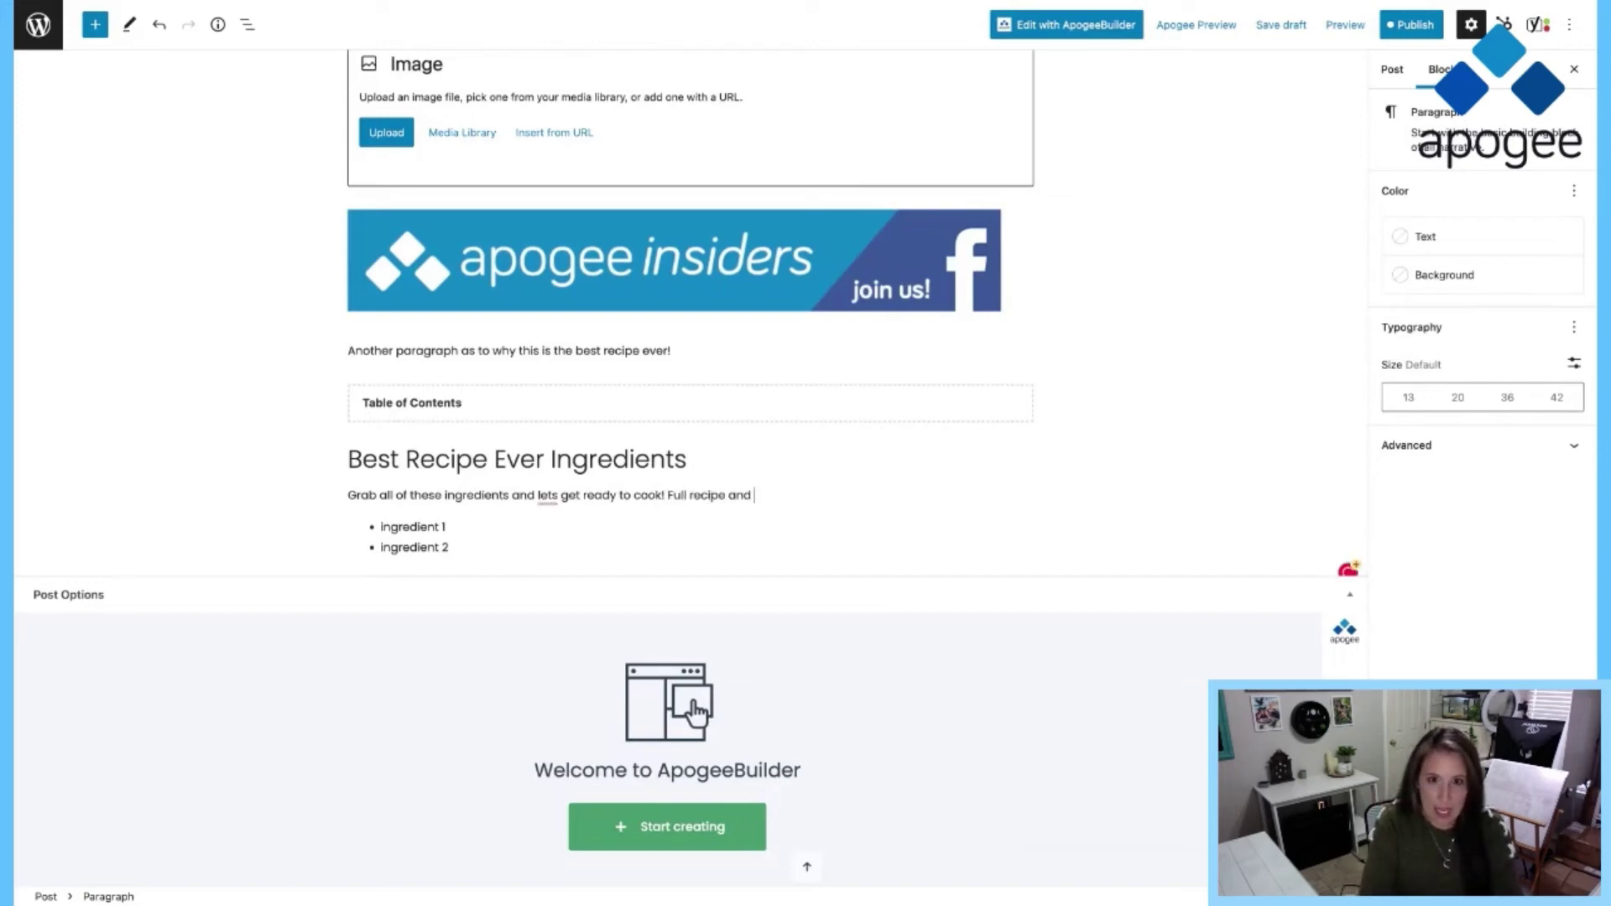
pyautogui.write('meaurem')
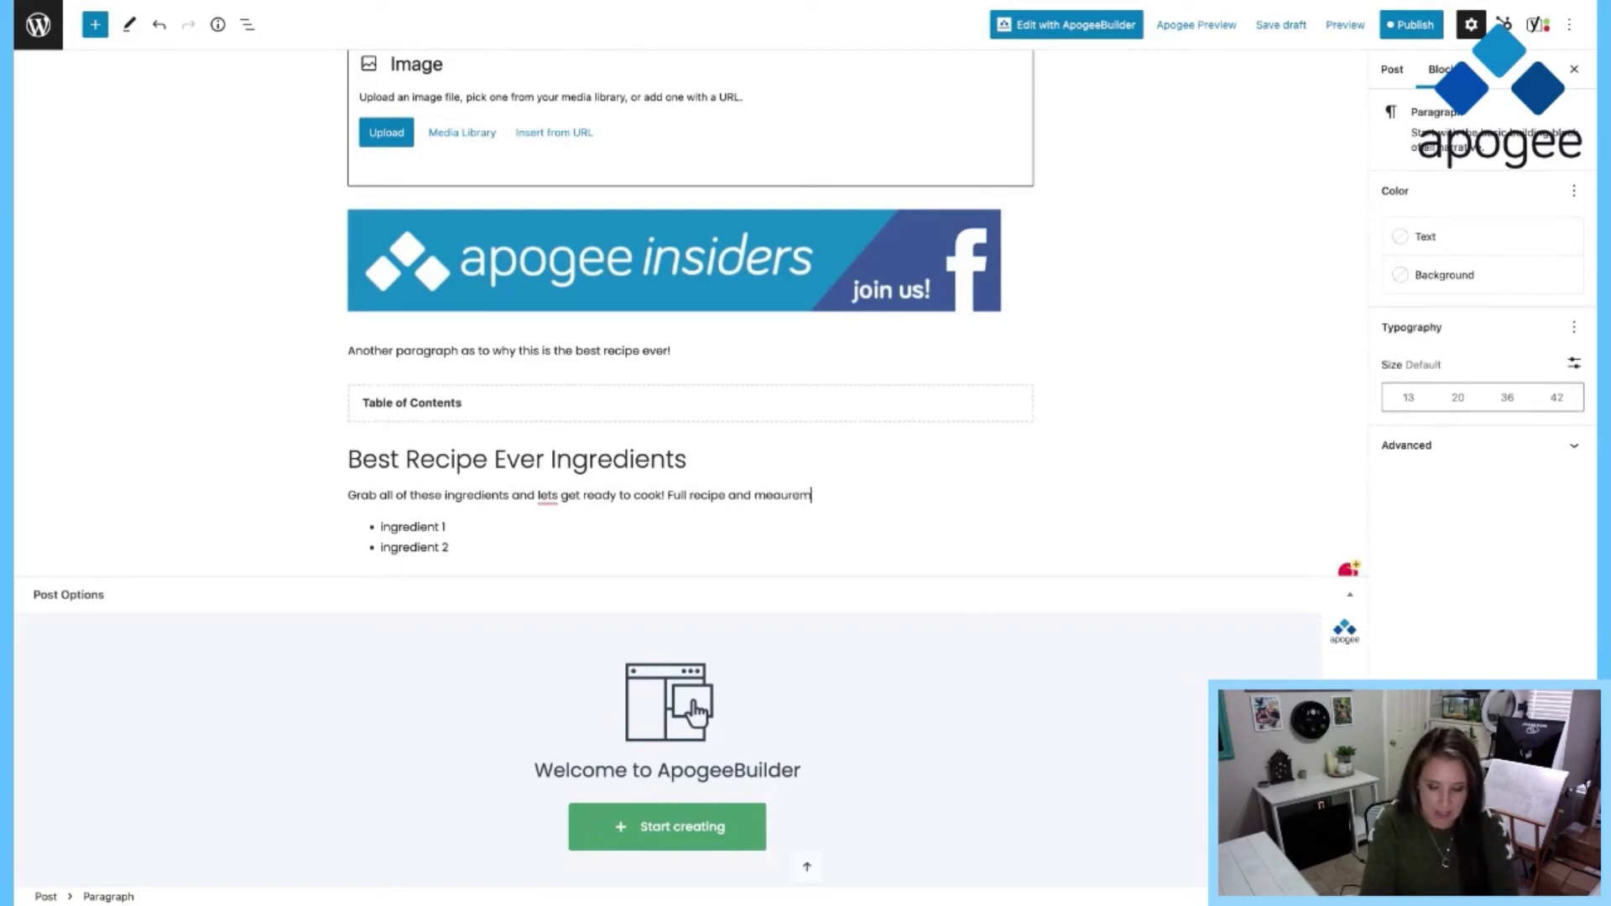
pyautogui.write('easurements are ')
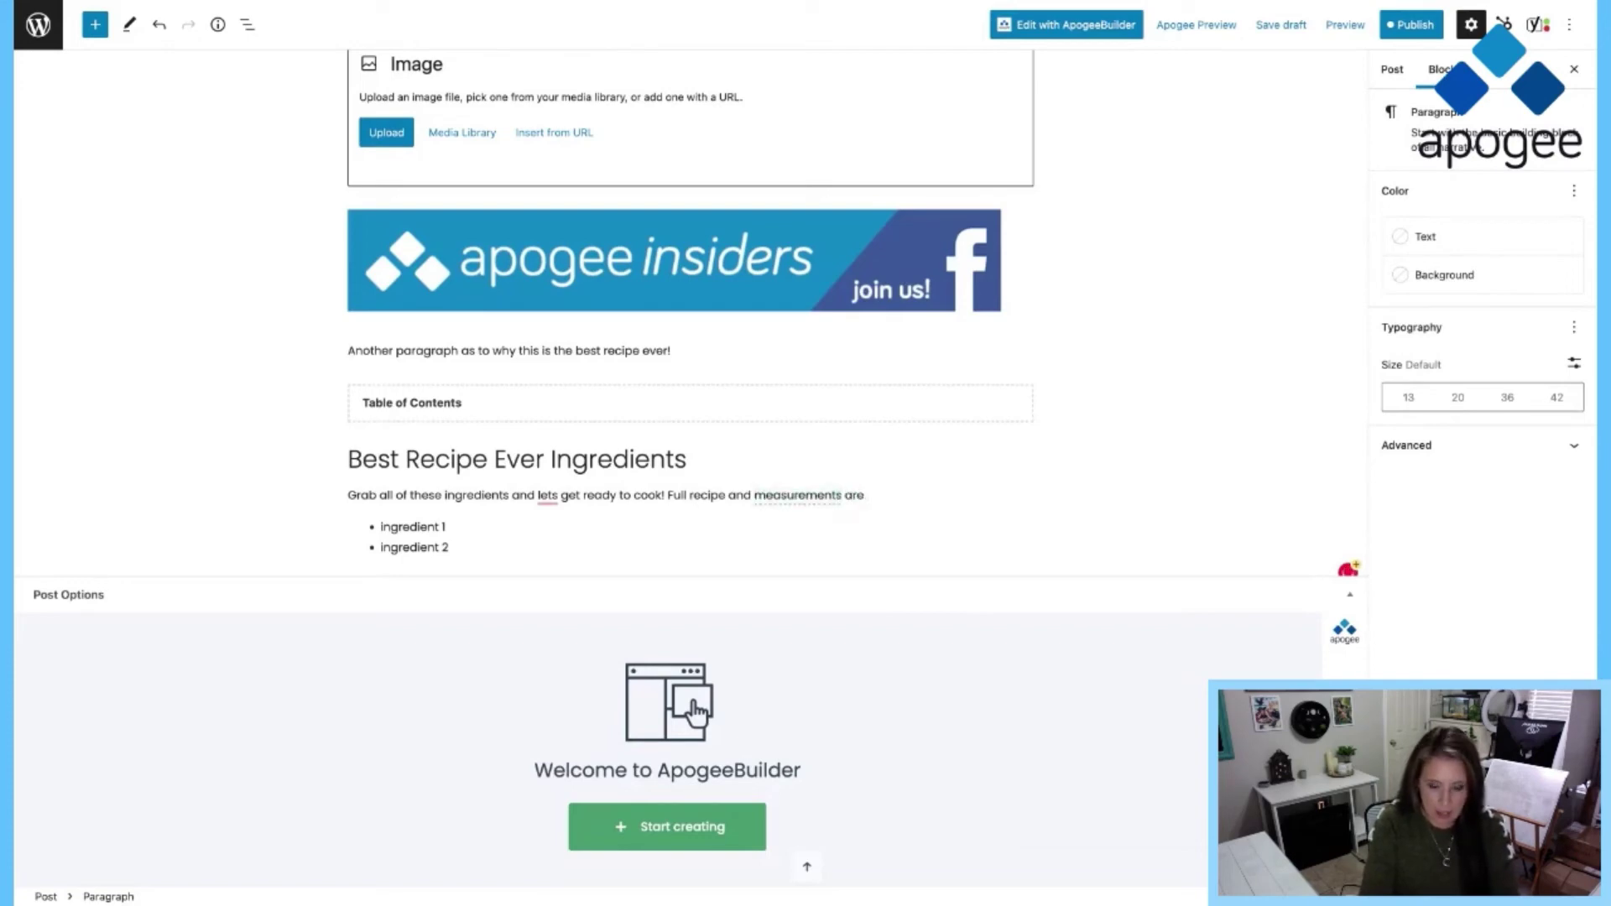
pyautogui.write('below.')
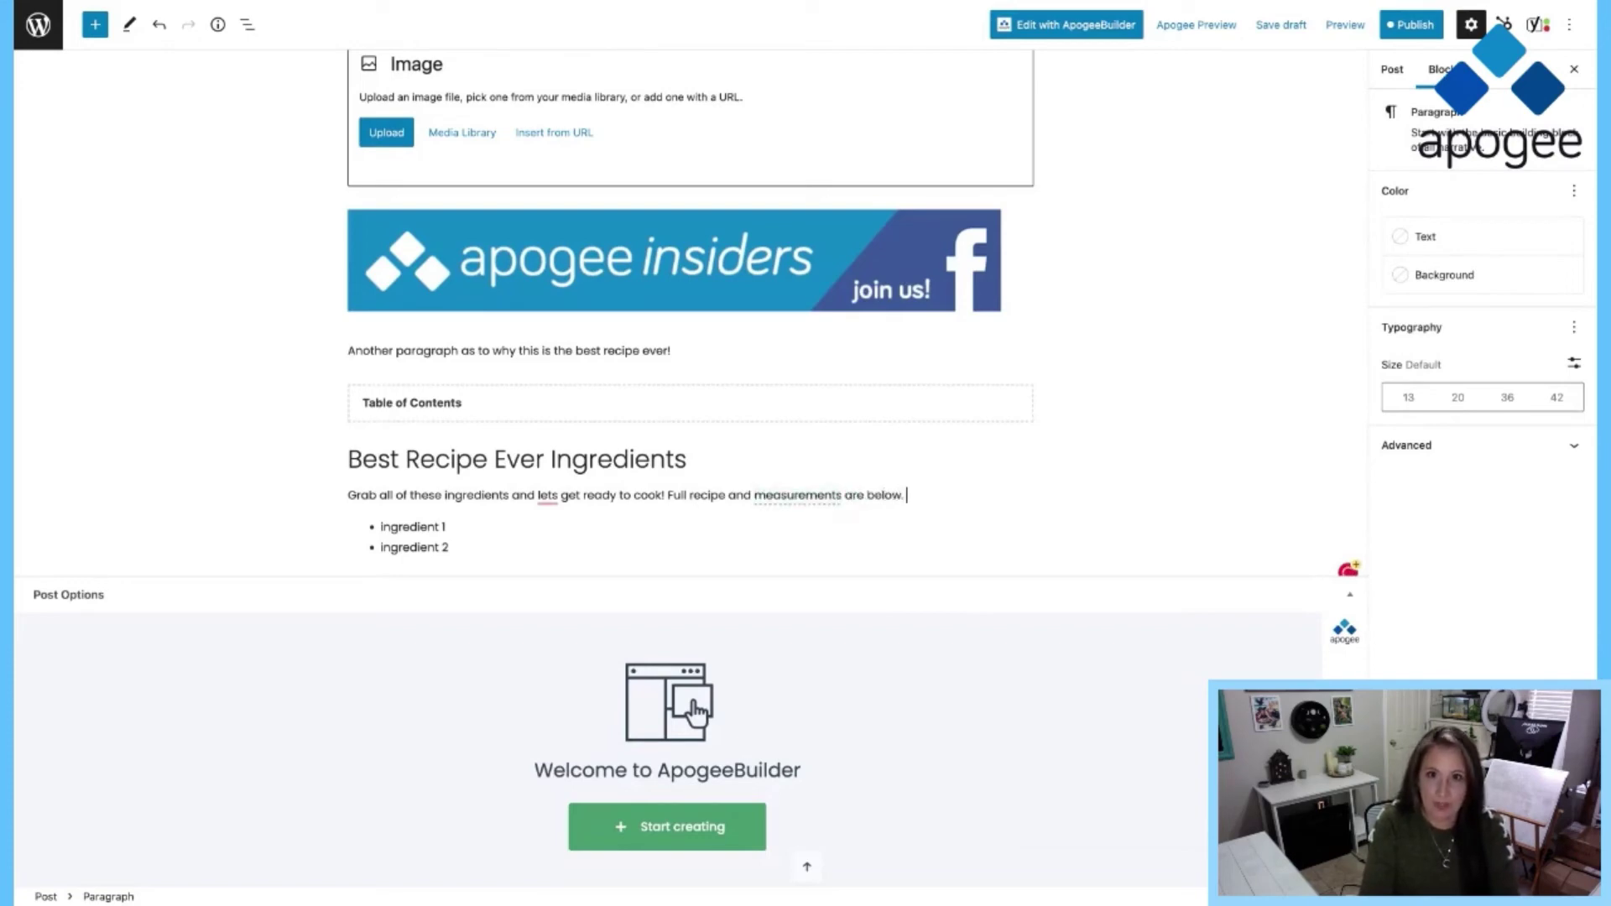
# - Accept the grammar corrections "let's" and "The full" in the paragraph below the "Best Recipe Ever Ingredients" heading
pyautogui.moveTo(547, 497)
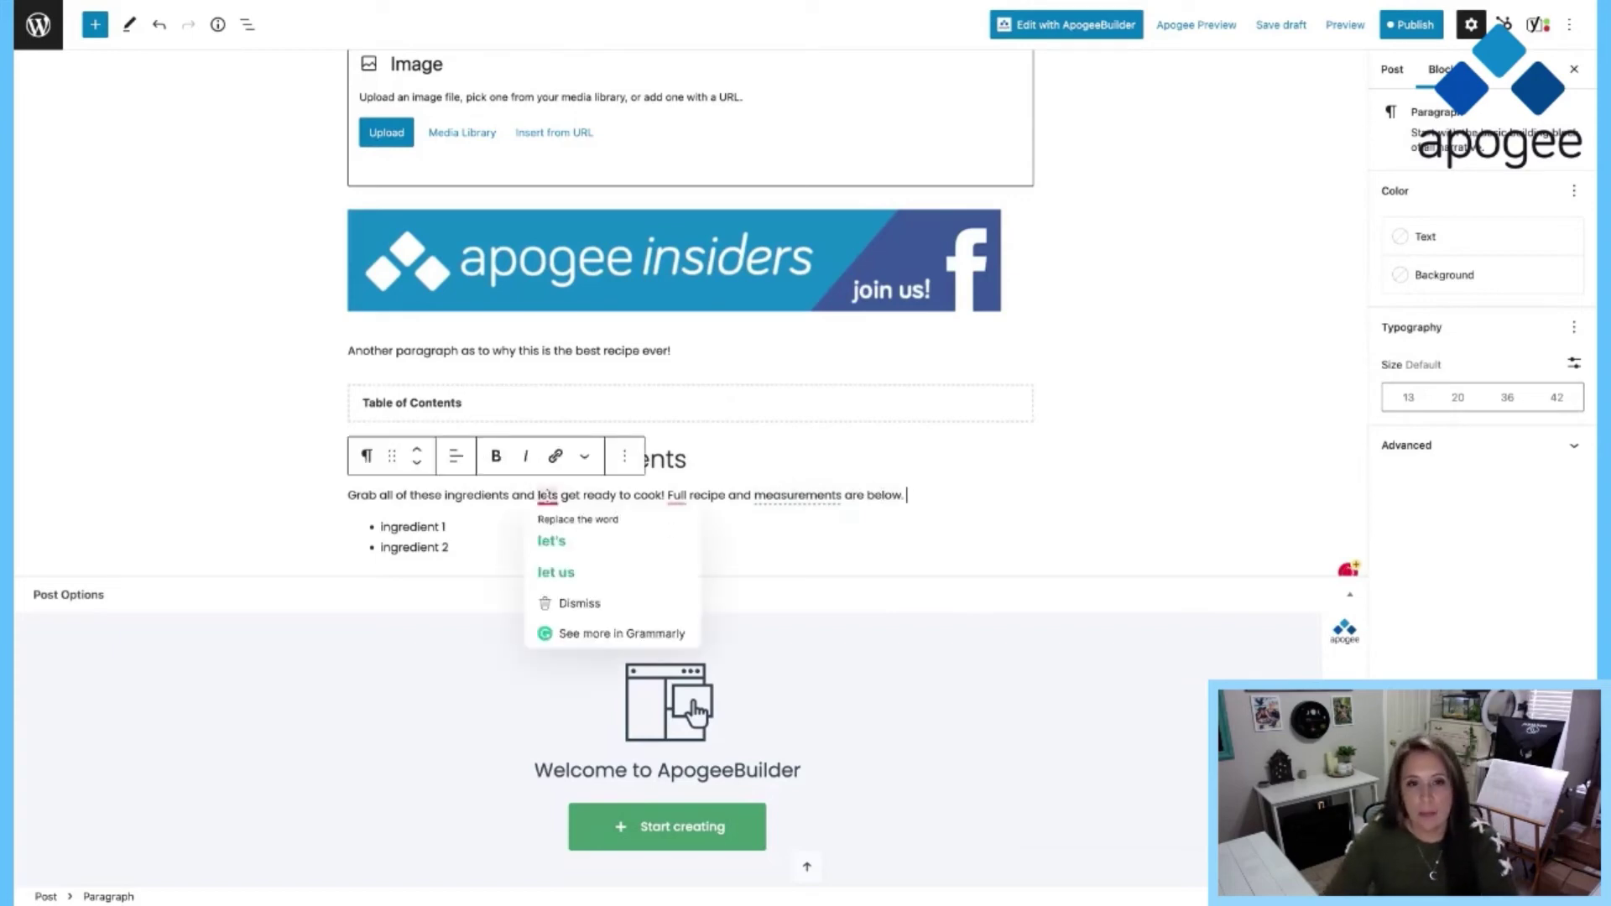
pyautogui.click(552, 542)
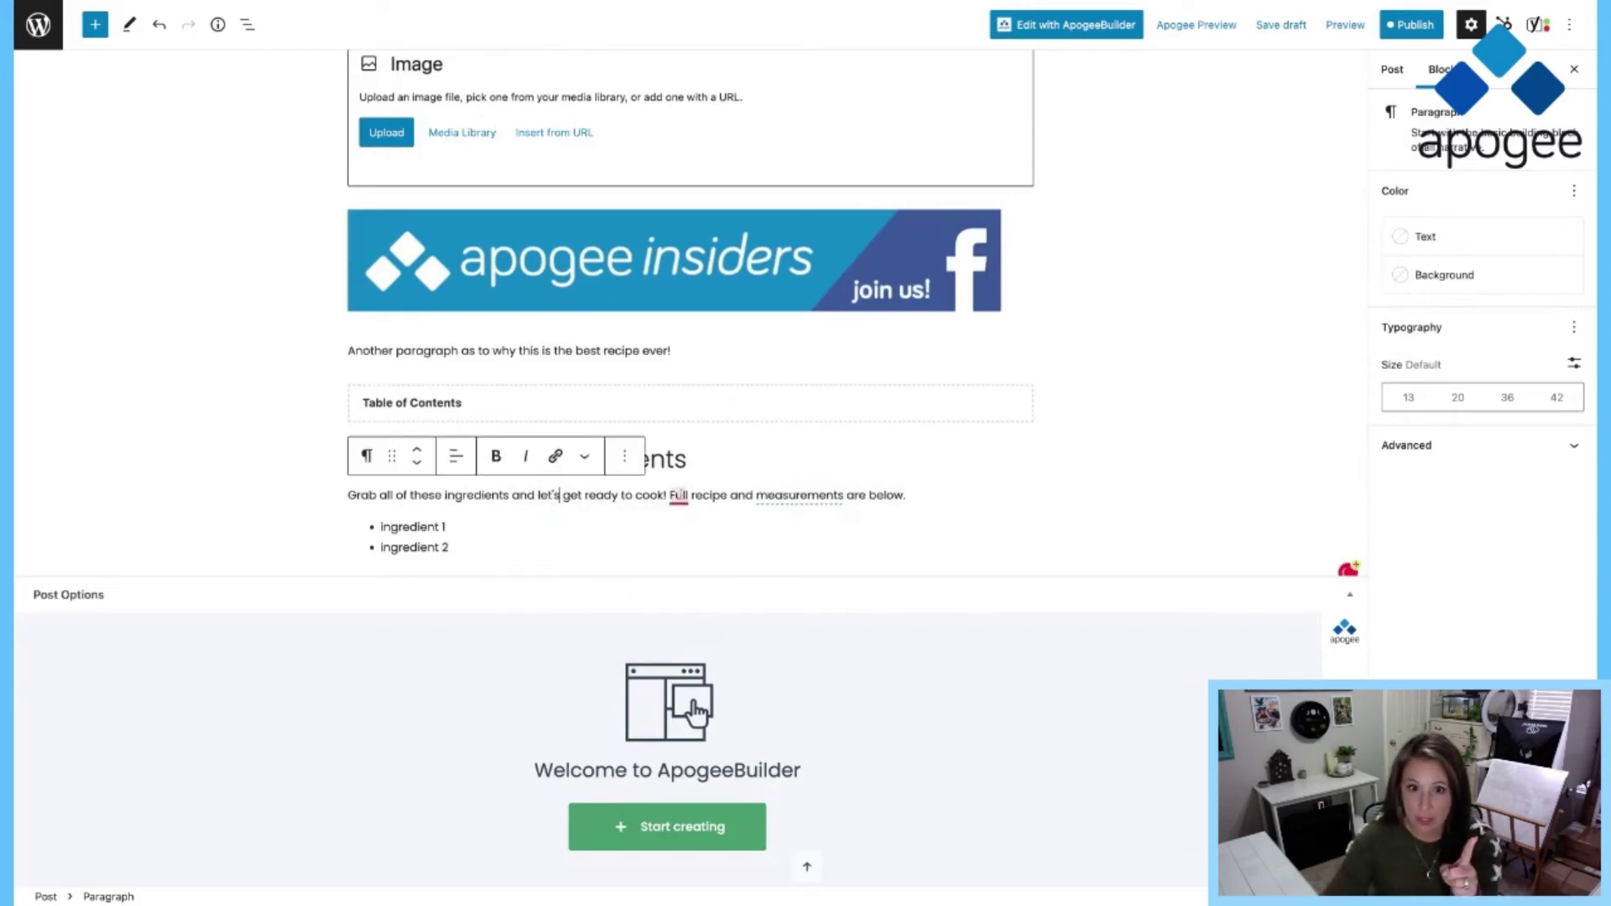
pyautogui.moveTo(679, 497)
pyautogui.click(696, 540)
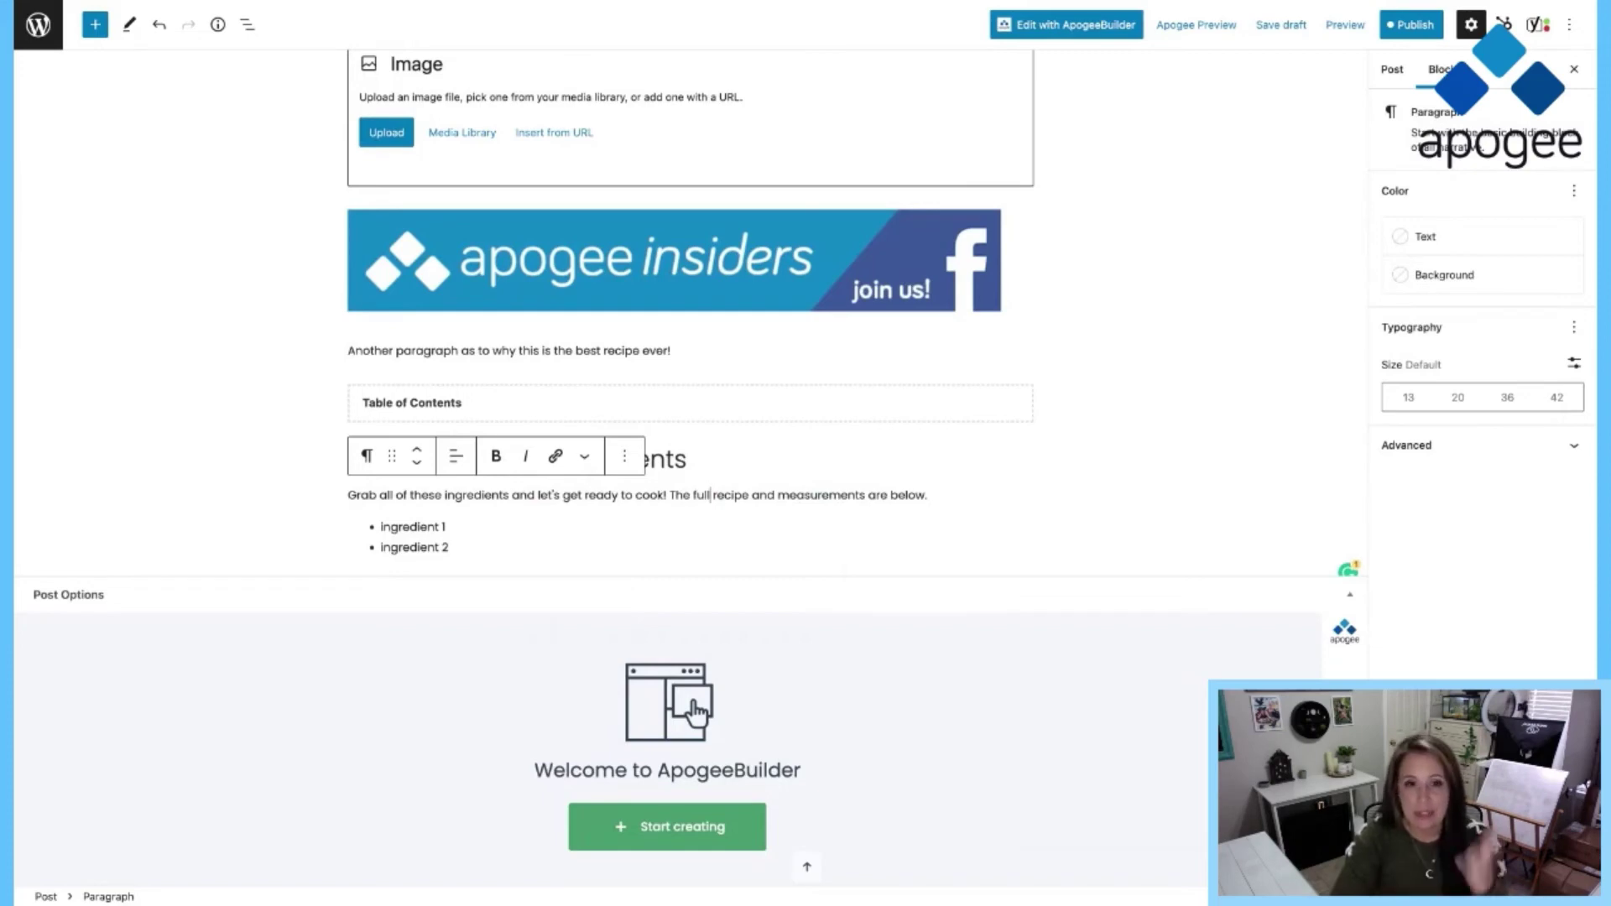
# - Insert an empty Image block below the bulleted ingredients list
pyautogui.click(504, 549)
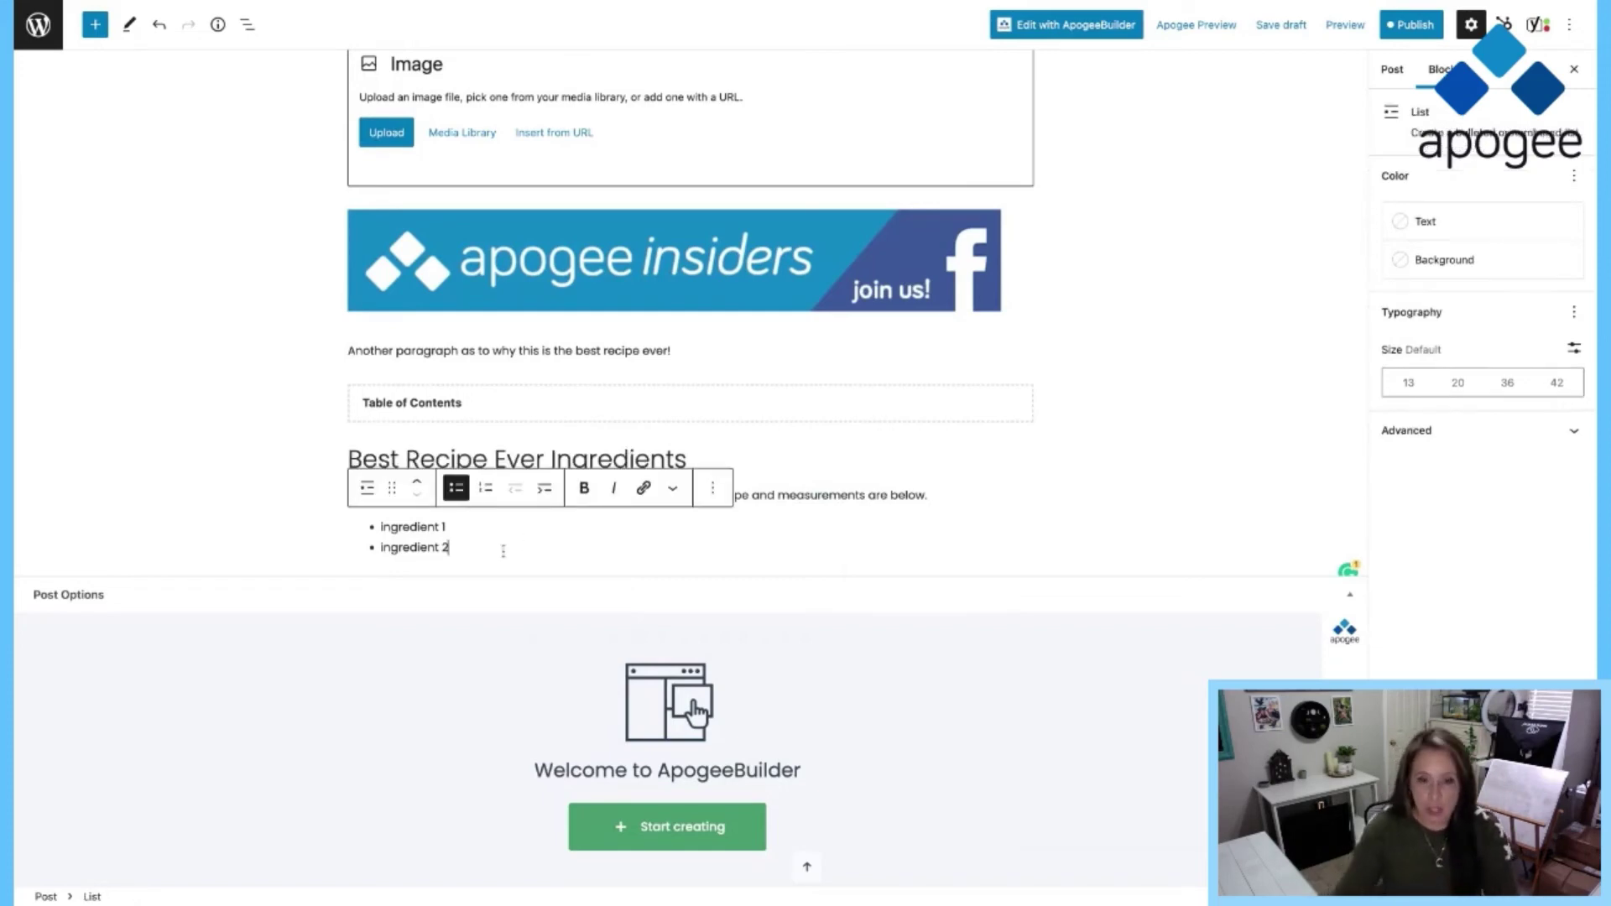
pyautogui.press('Return')
pyautogui.press('Return')
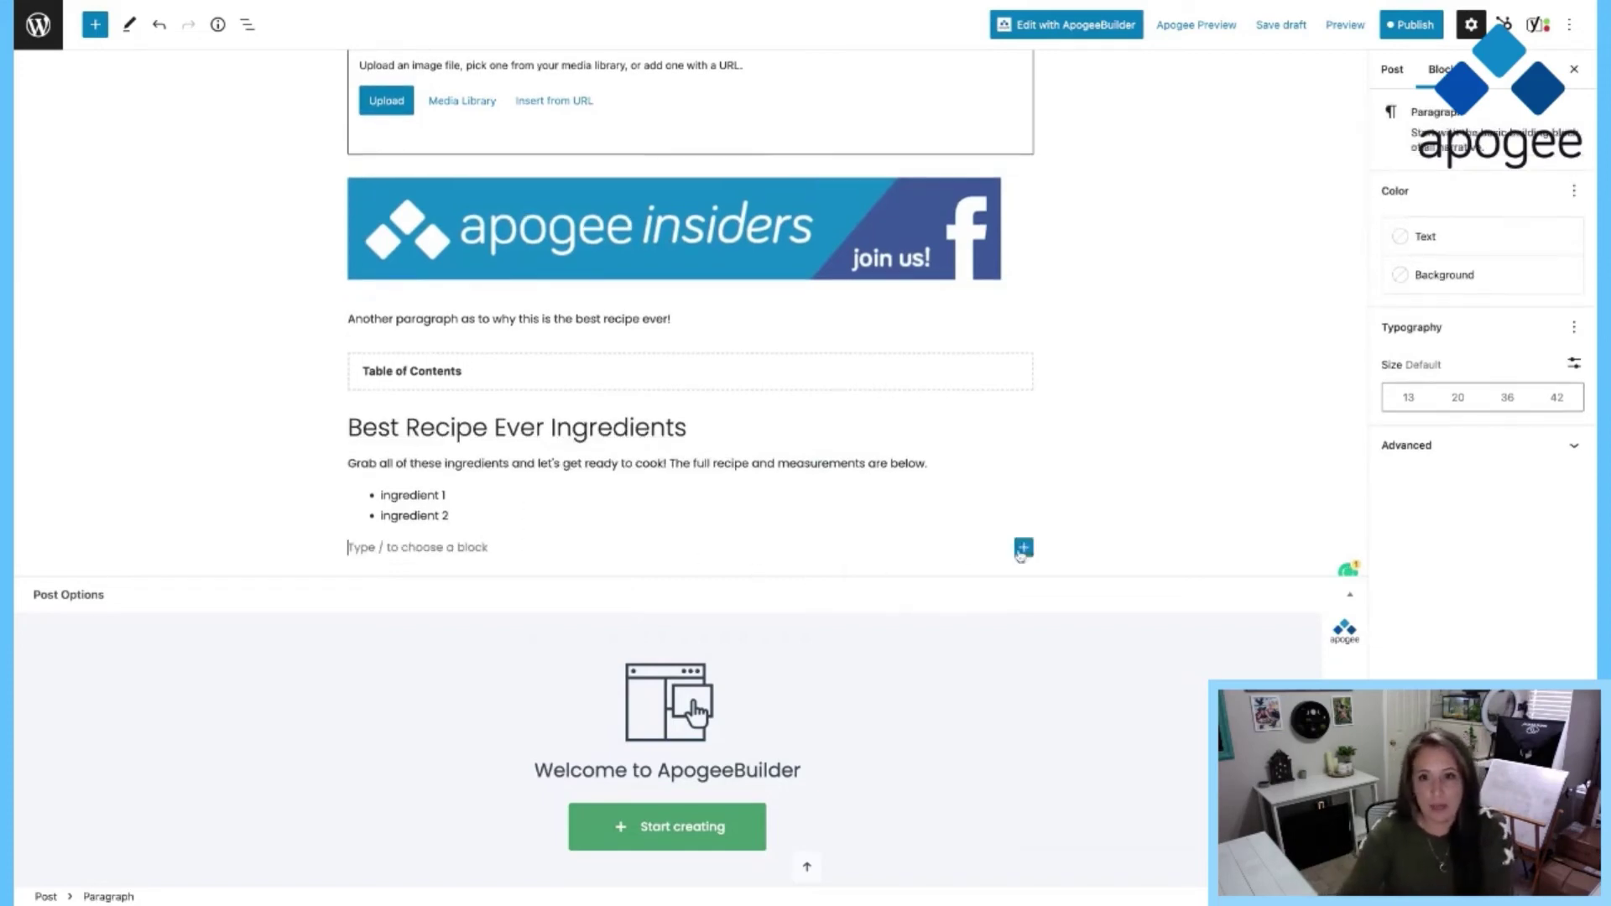
pyautogui.click(1024, 547)
pyautogui.write('image')
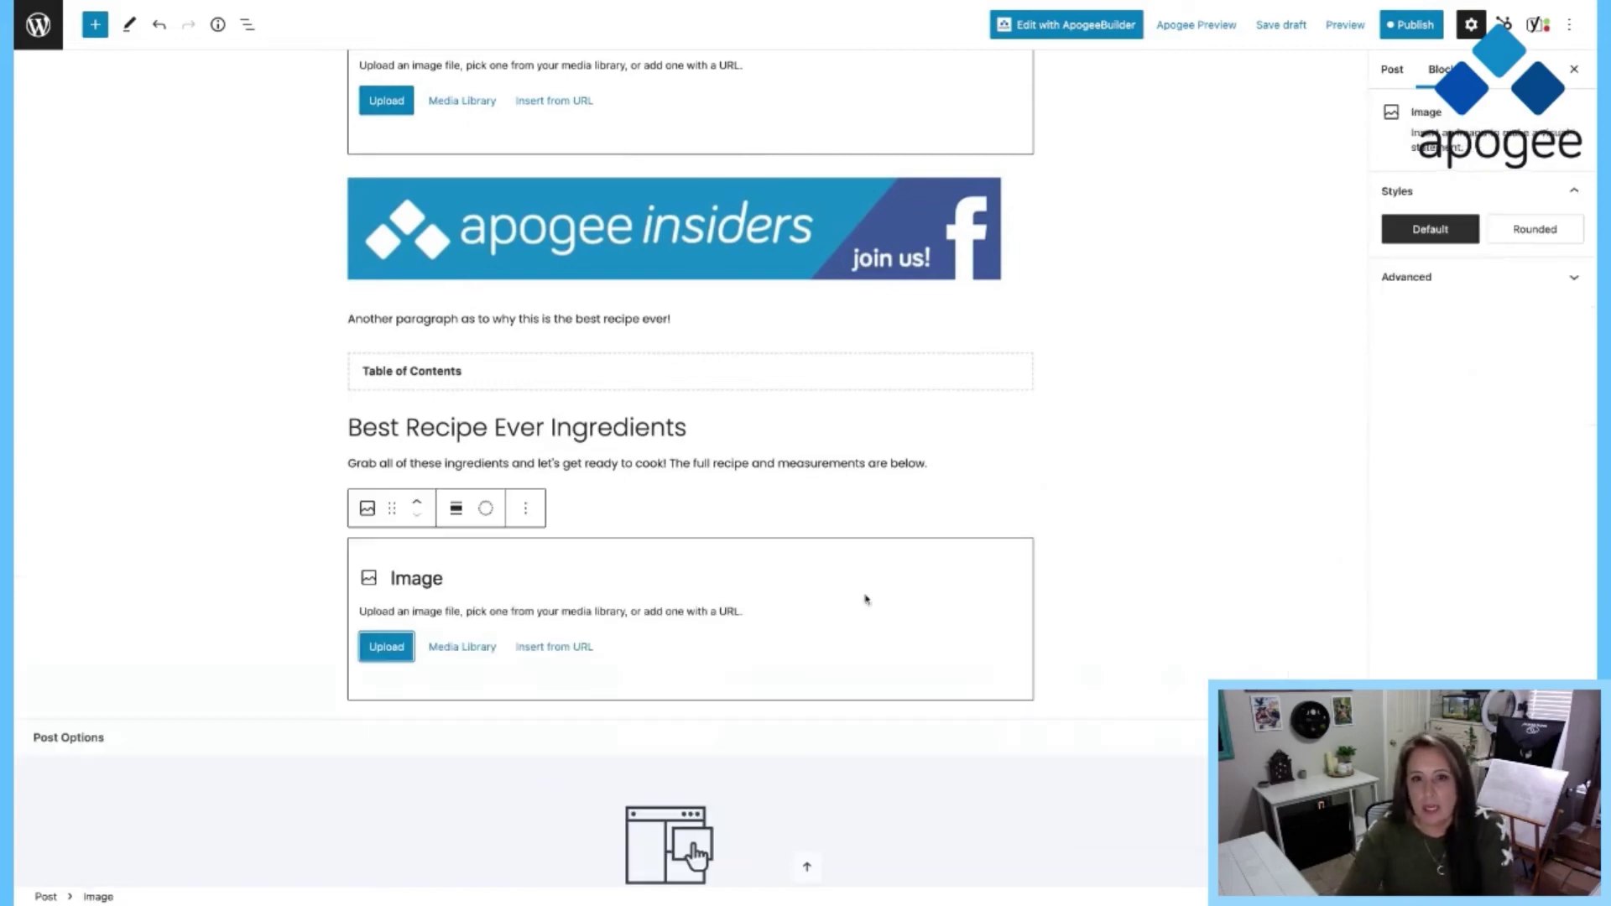
pyautogui.press('Return')
pyautogui.click(1067, 479)
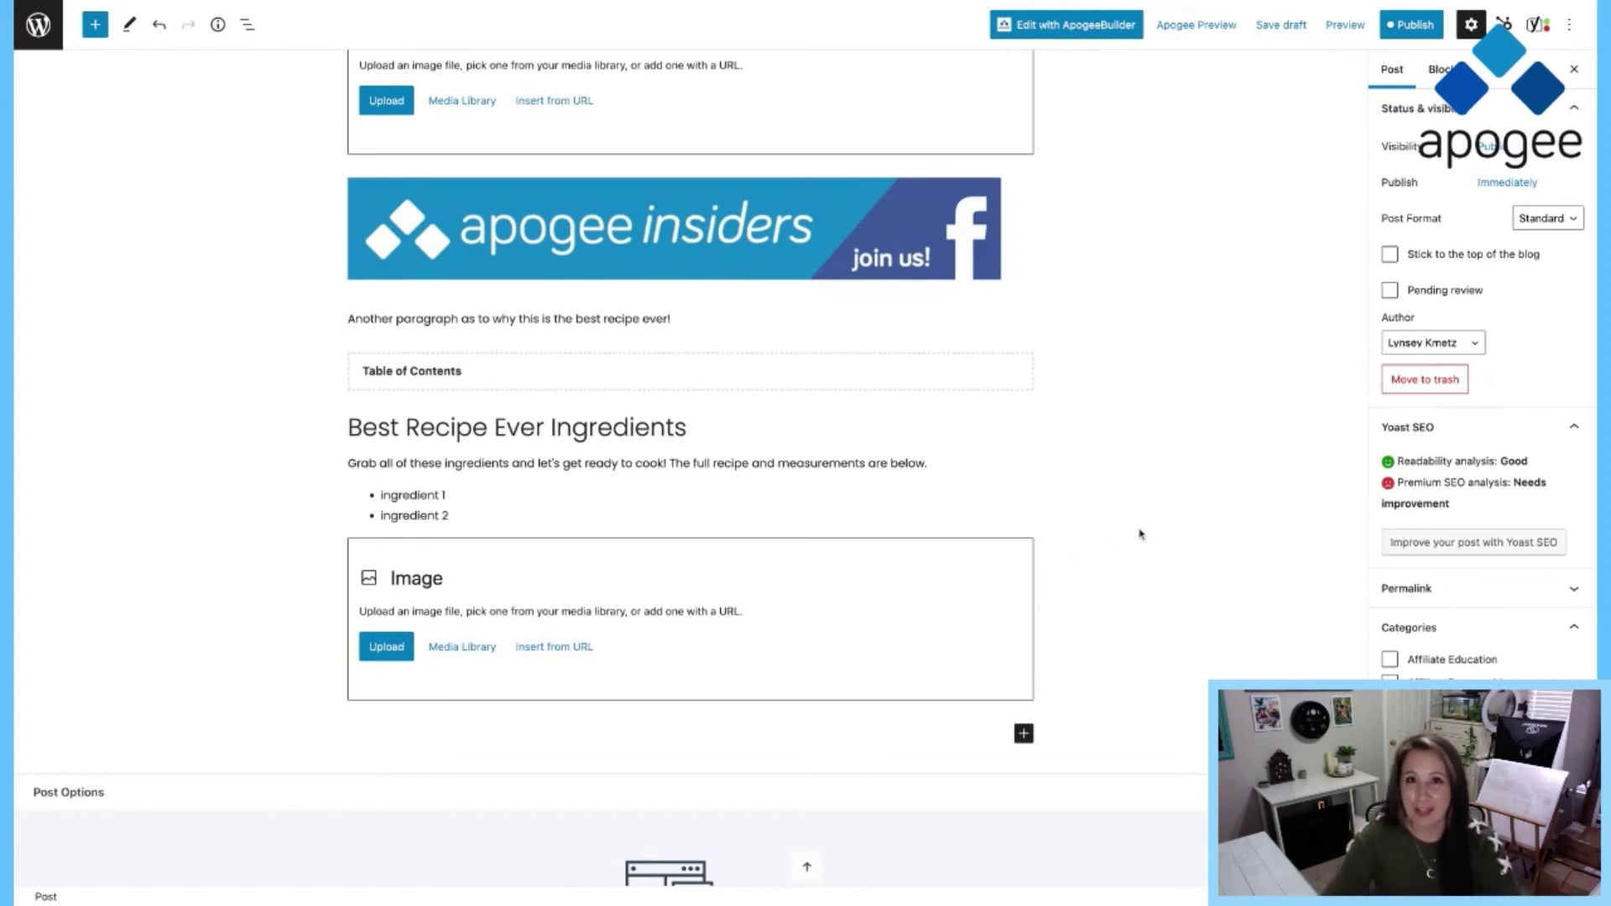
pyautogui.scroll(3, 1145, 532)
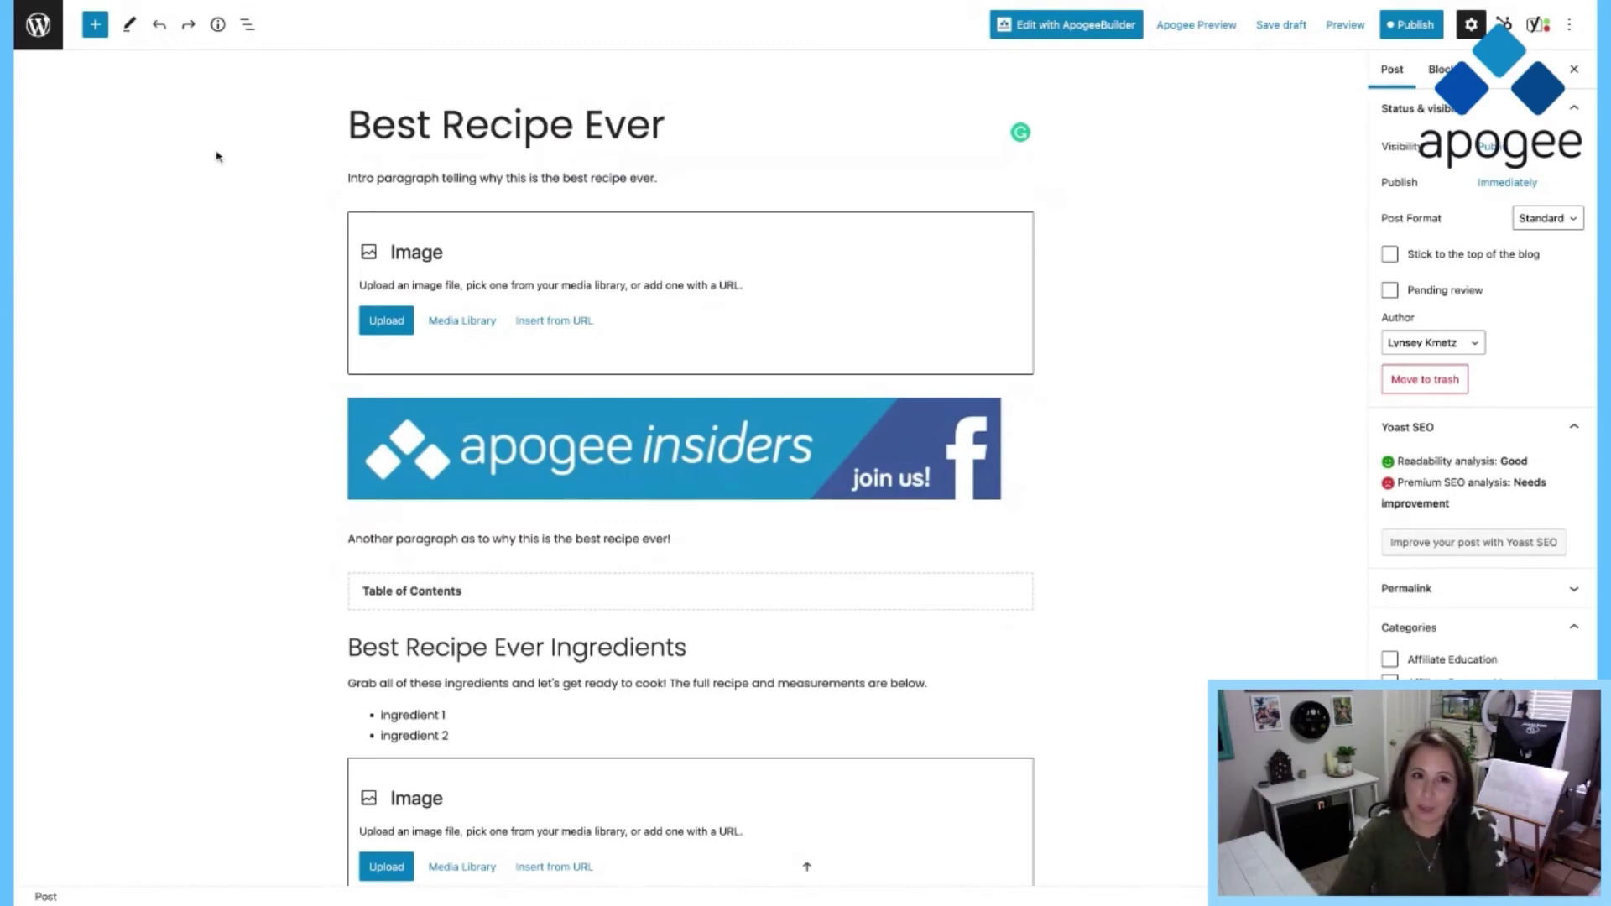
pyautogui.tripleClick(290, 179)
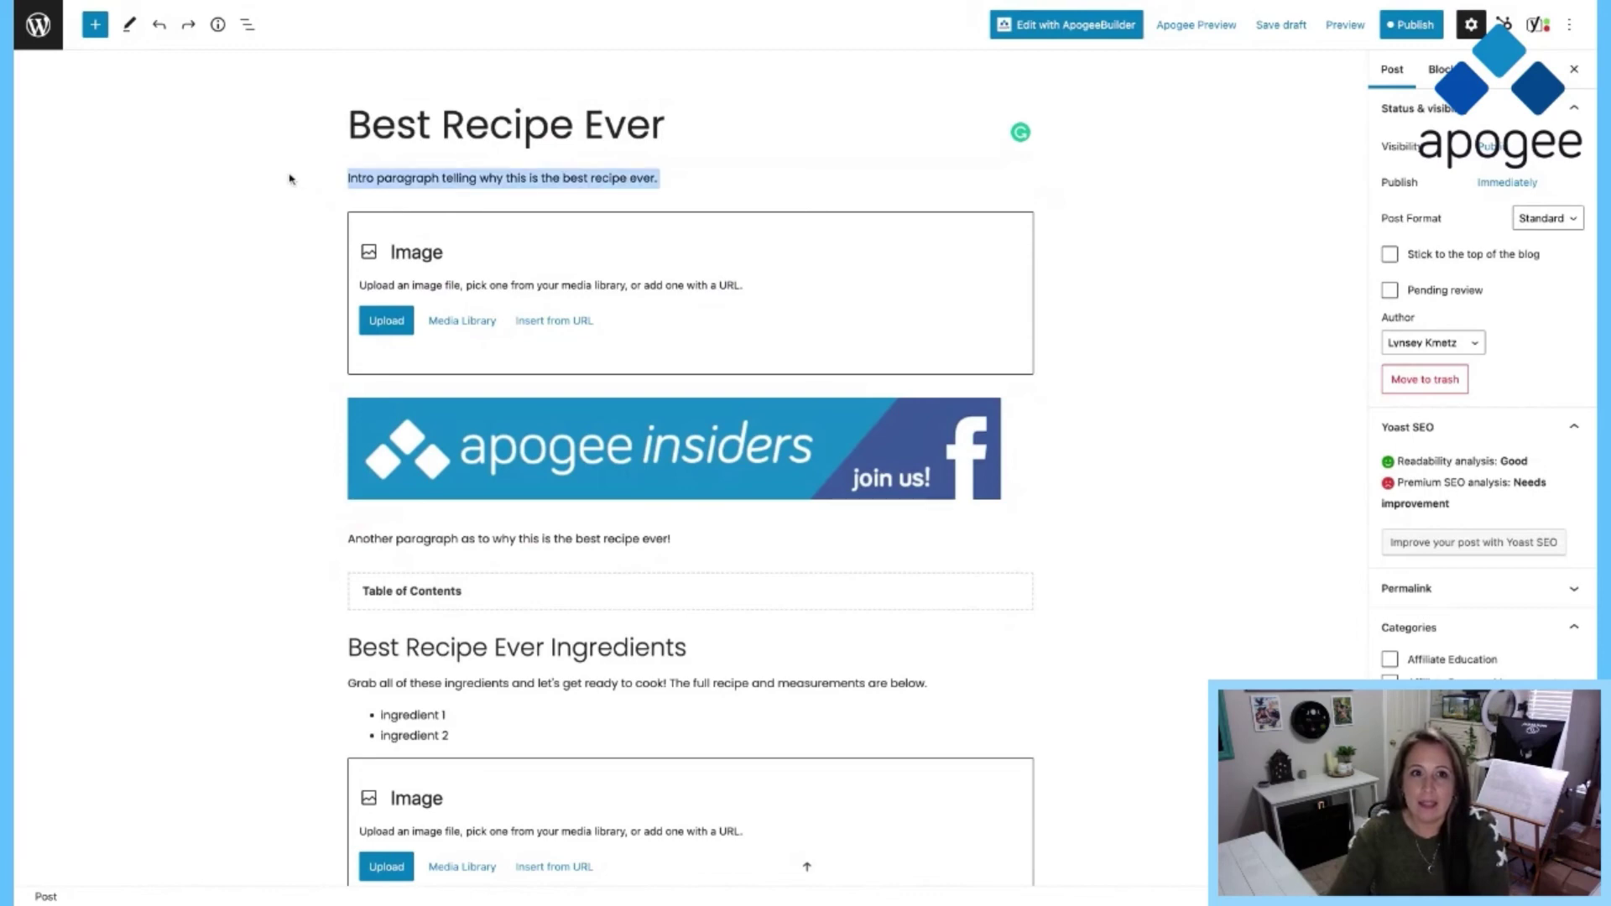
pyautogui.hotkey('shift', 'Down')
pyautogui.hotkey('shift', 'Down')
pyautogui.hotkey('shift', 'Down')
pyautogui.hotkey('shift', 'Down')
pyautogui.hotkey('shift', 'Down')
pyautogui.hotkey('shift', 'Down')
pyautogui.hotkey('shift', 'Down')
pyautogui.hotkey('shift', 'Down')
pyautogui.hotkey('shift', 'Down')
pyautogui.hotkey('shift', 'Down')
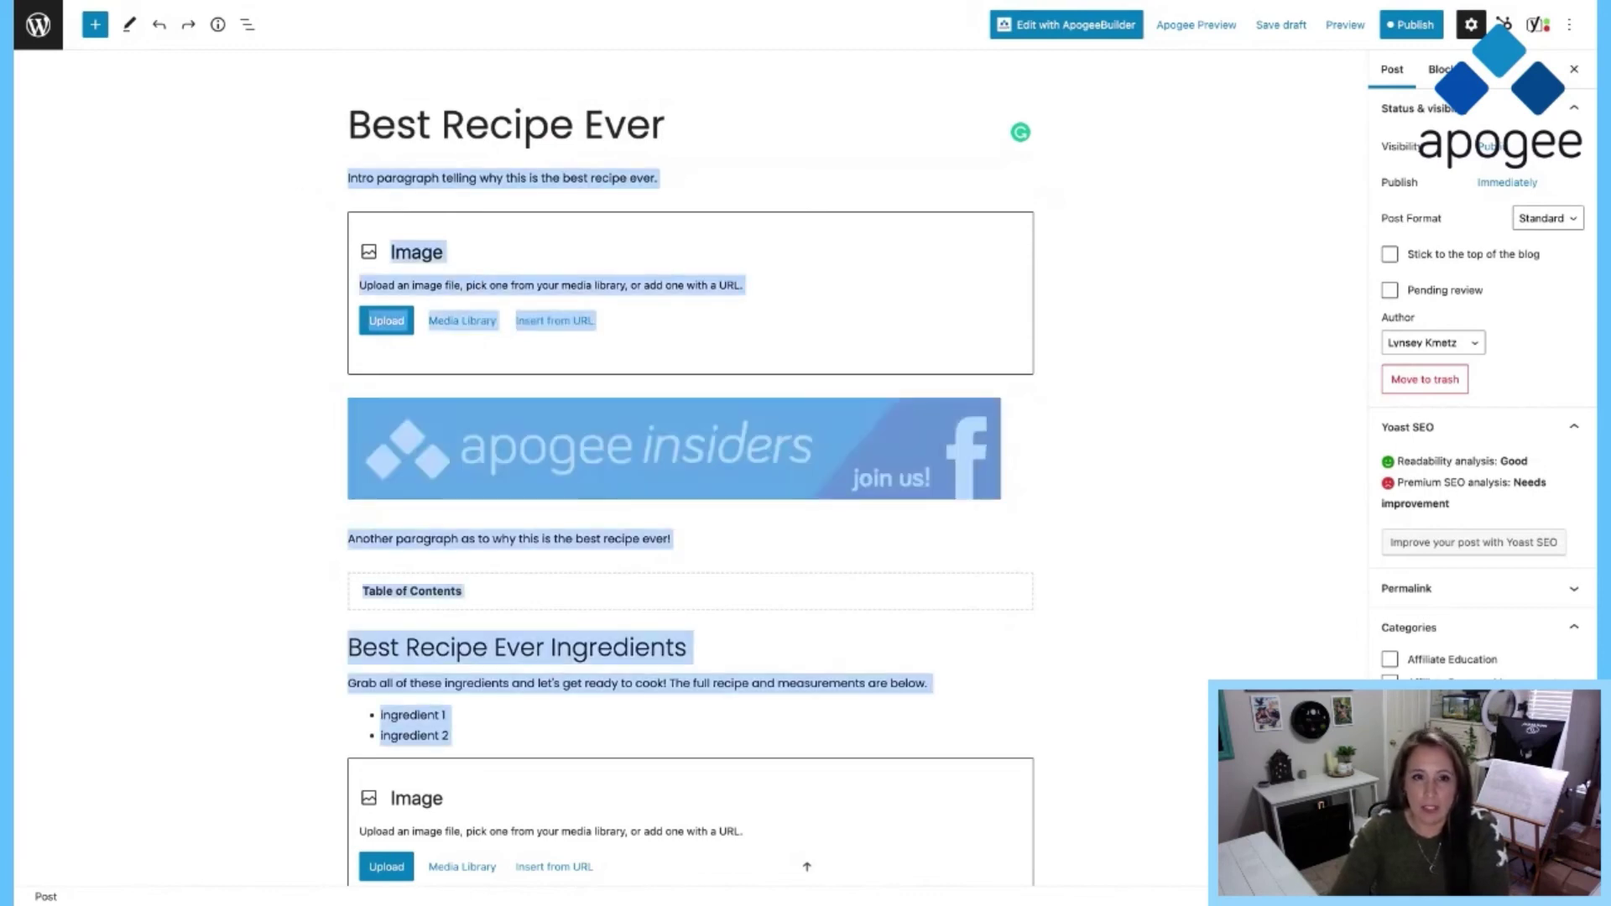
pyautogui.hotkey('shift', 'Down')
pyautogui.click(177, 388)
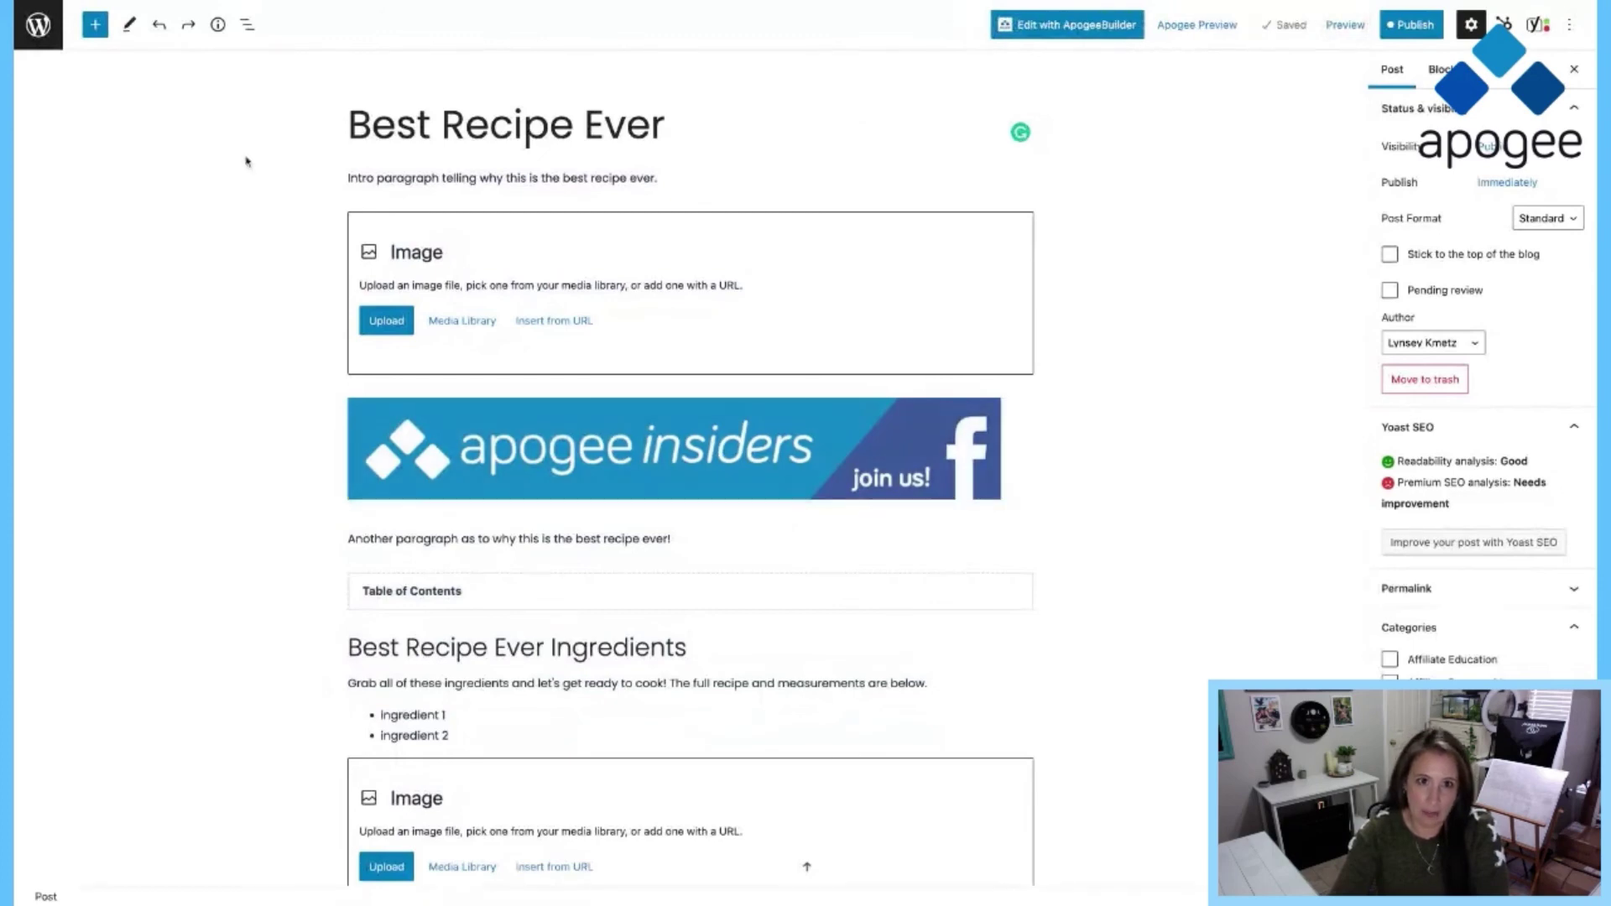
pyautogui.moveTo(500, 321); pyautogui.dragTo(421, 178)
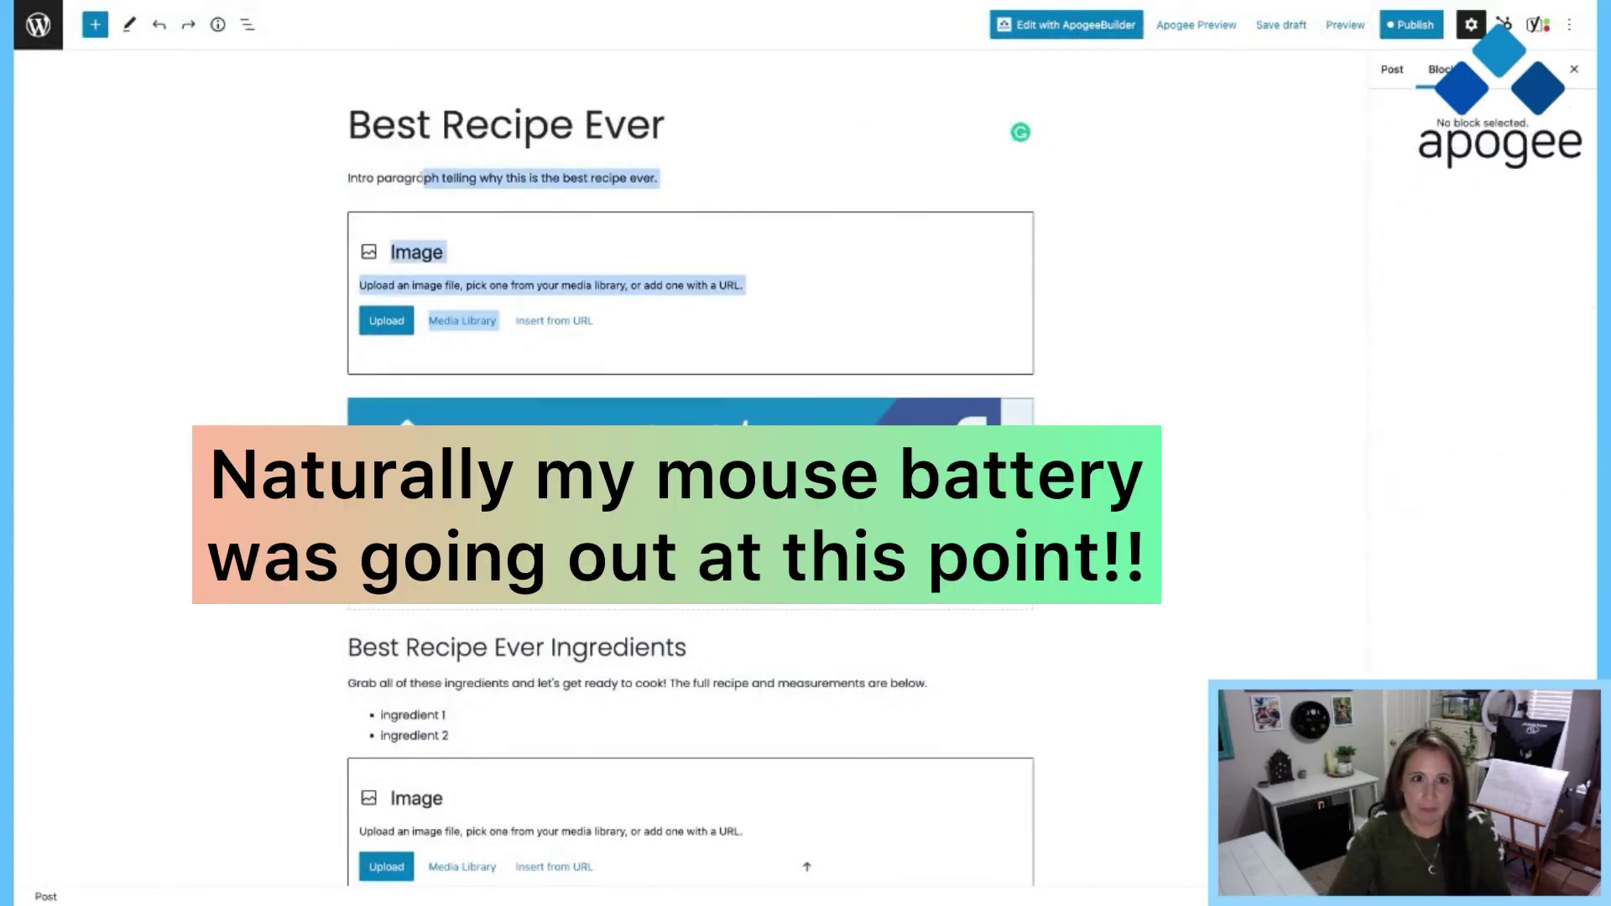
# - Group the five blocks from the intro paragraph through the Table of Contents into one Group block
pyautogui.click(714, 177)
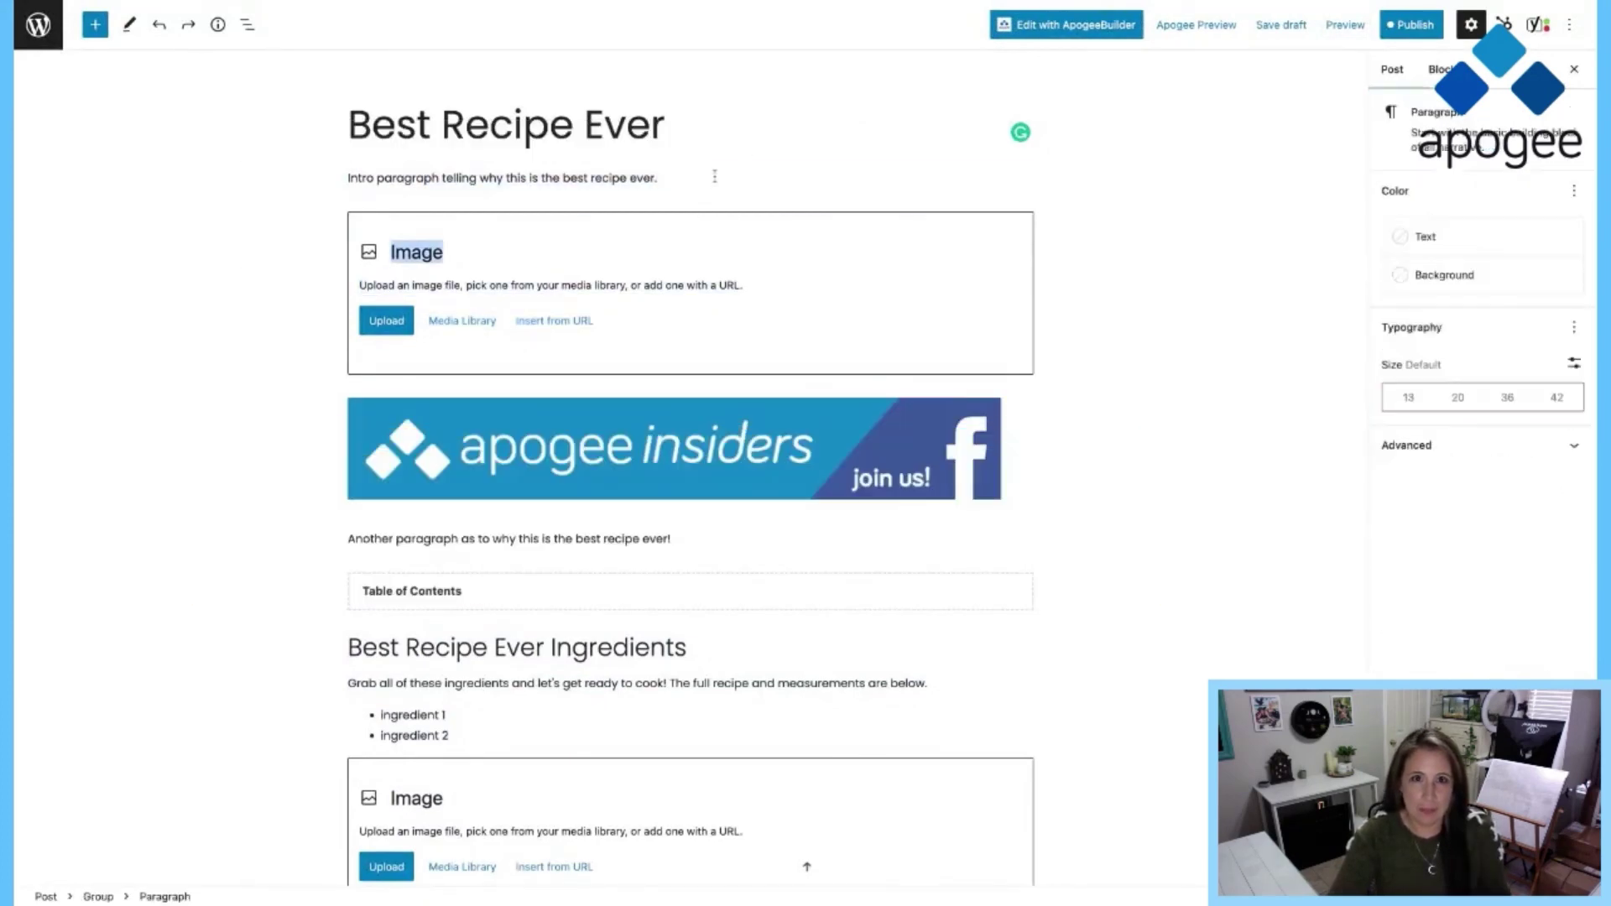
pyautogui.hotkey('shift', 'Down')
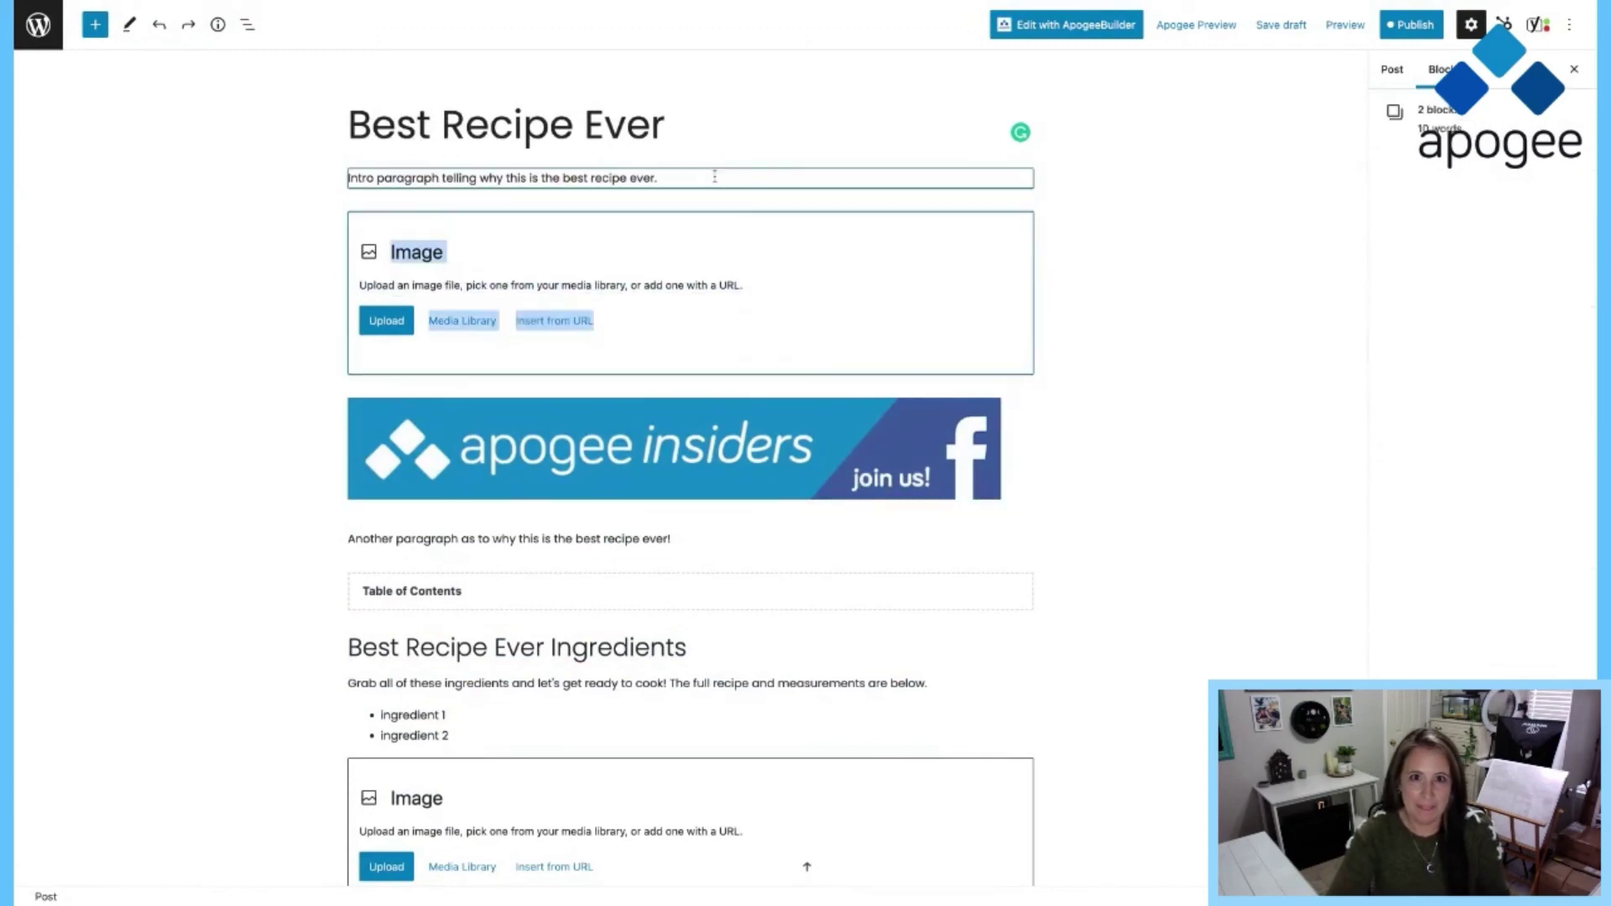
pyautogui.hotkey('shift', 'Down')
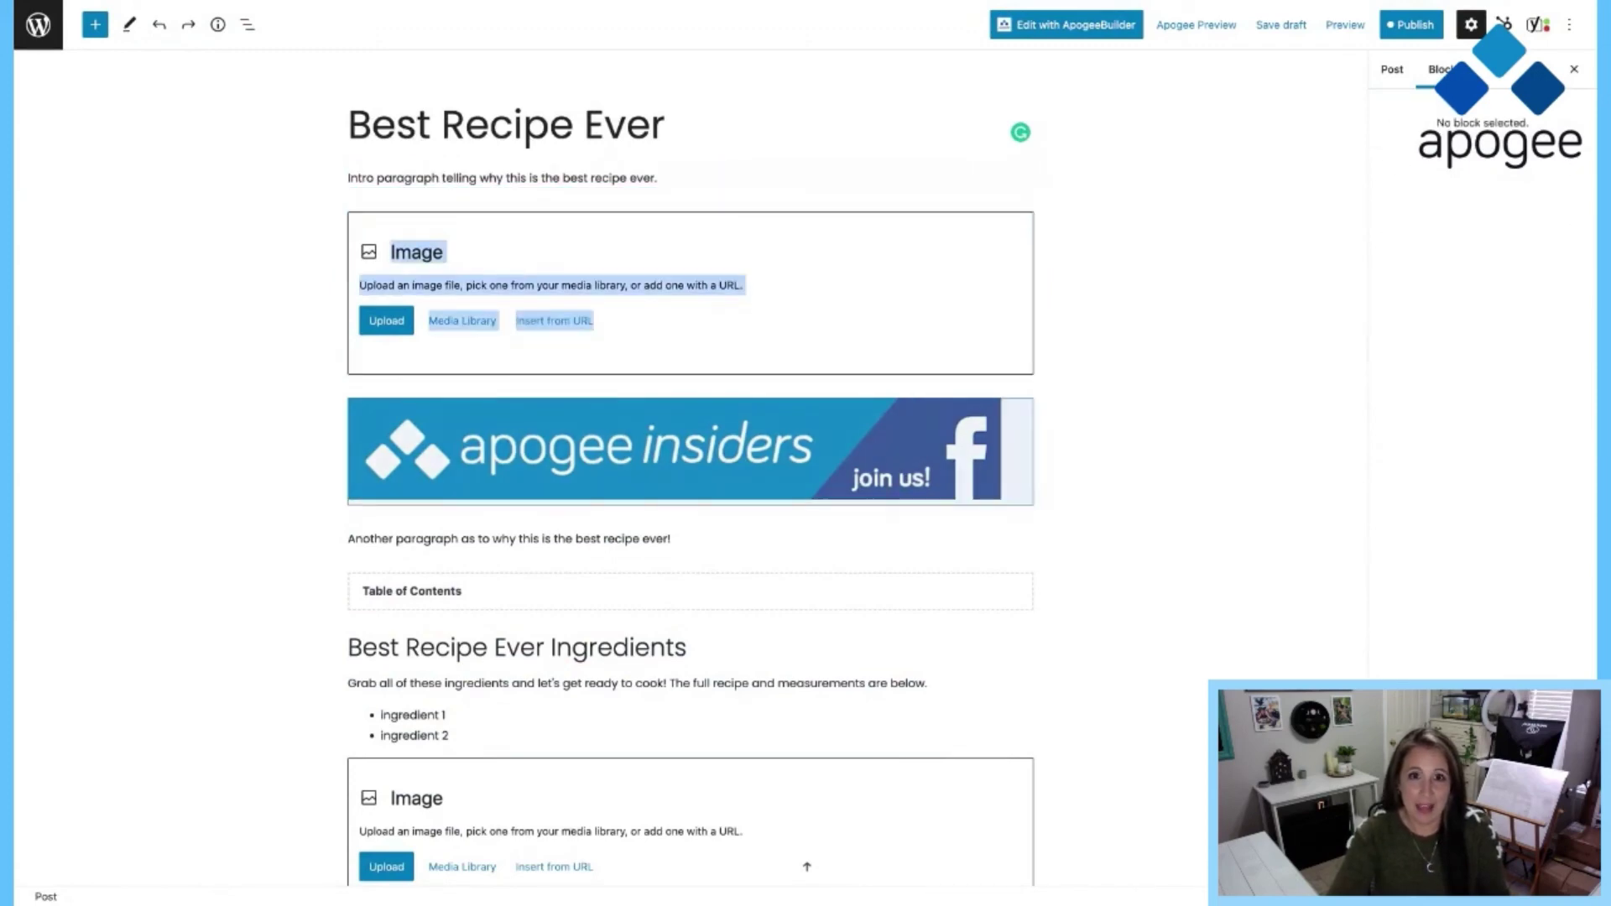
pyautogui.hotkey('shift', 'Down')
pyautogui.hotkey('shift', 'Down')
pyautogui.hotkey('shift', 'Down')
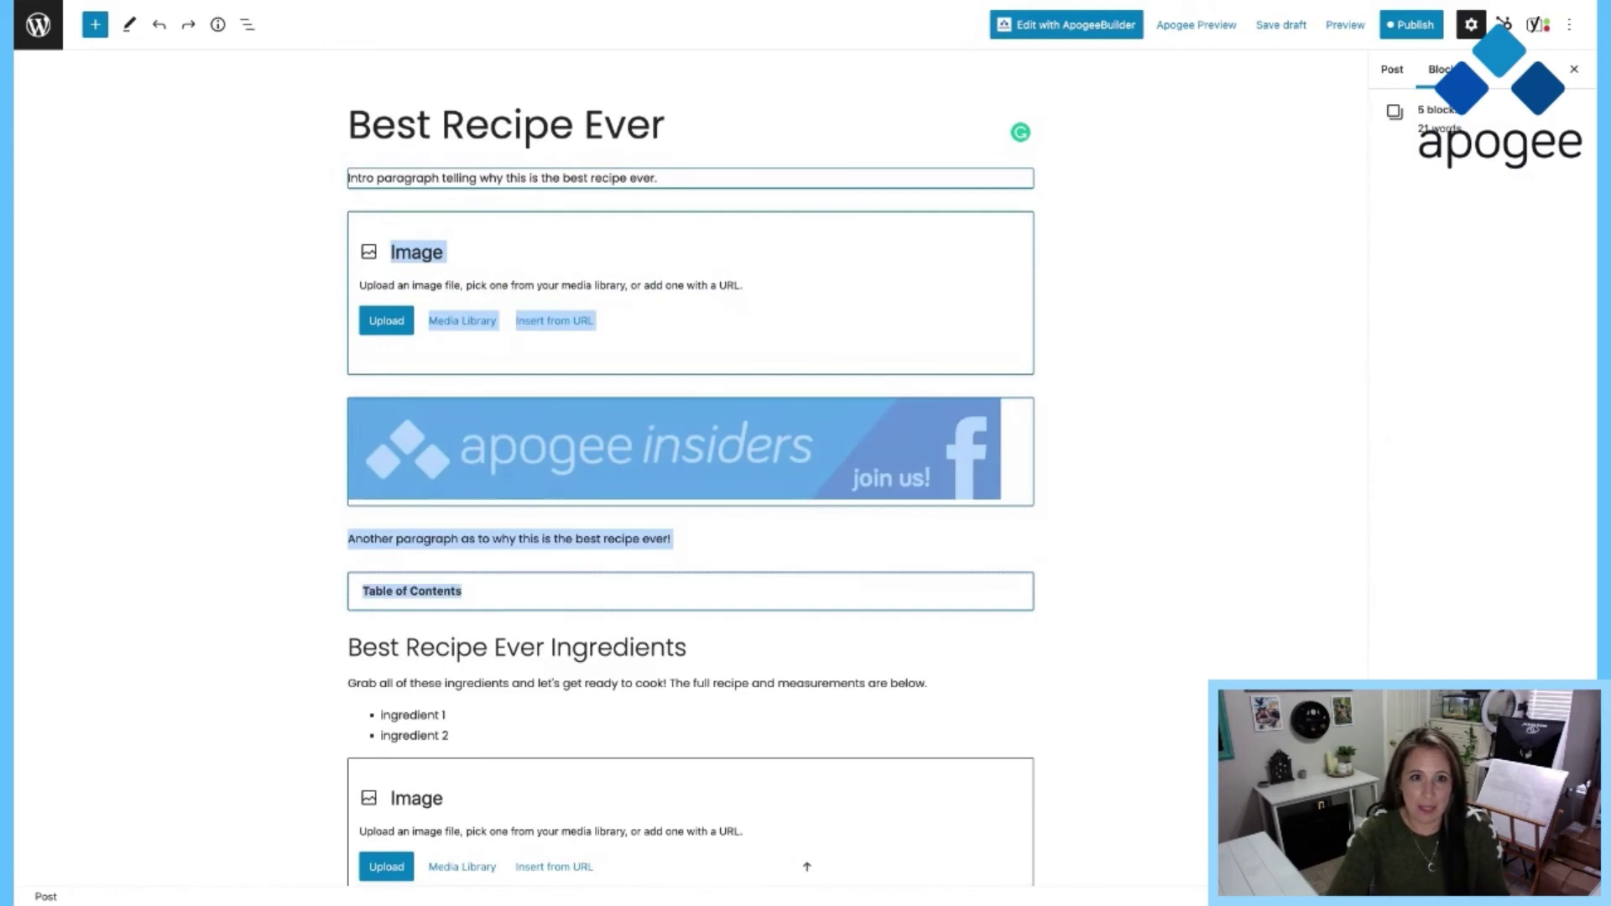
pyautogui.hotkey('shift', 'Down')
pyautogui.hotkey('shift', 'Up')
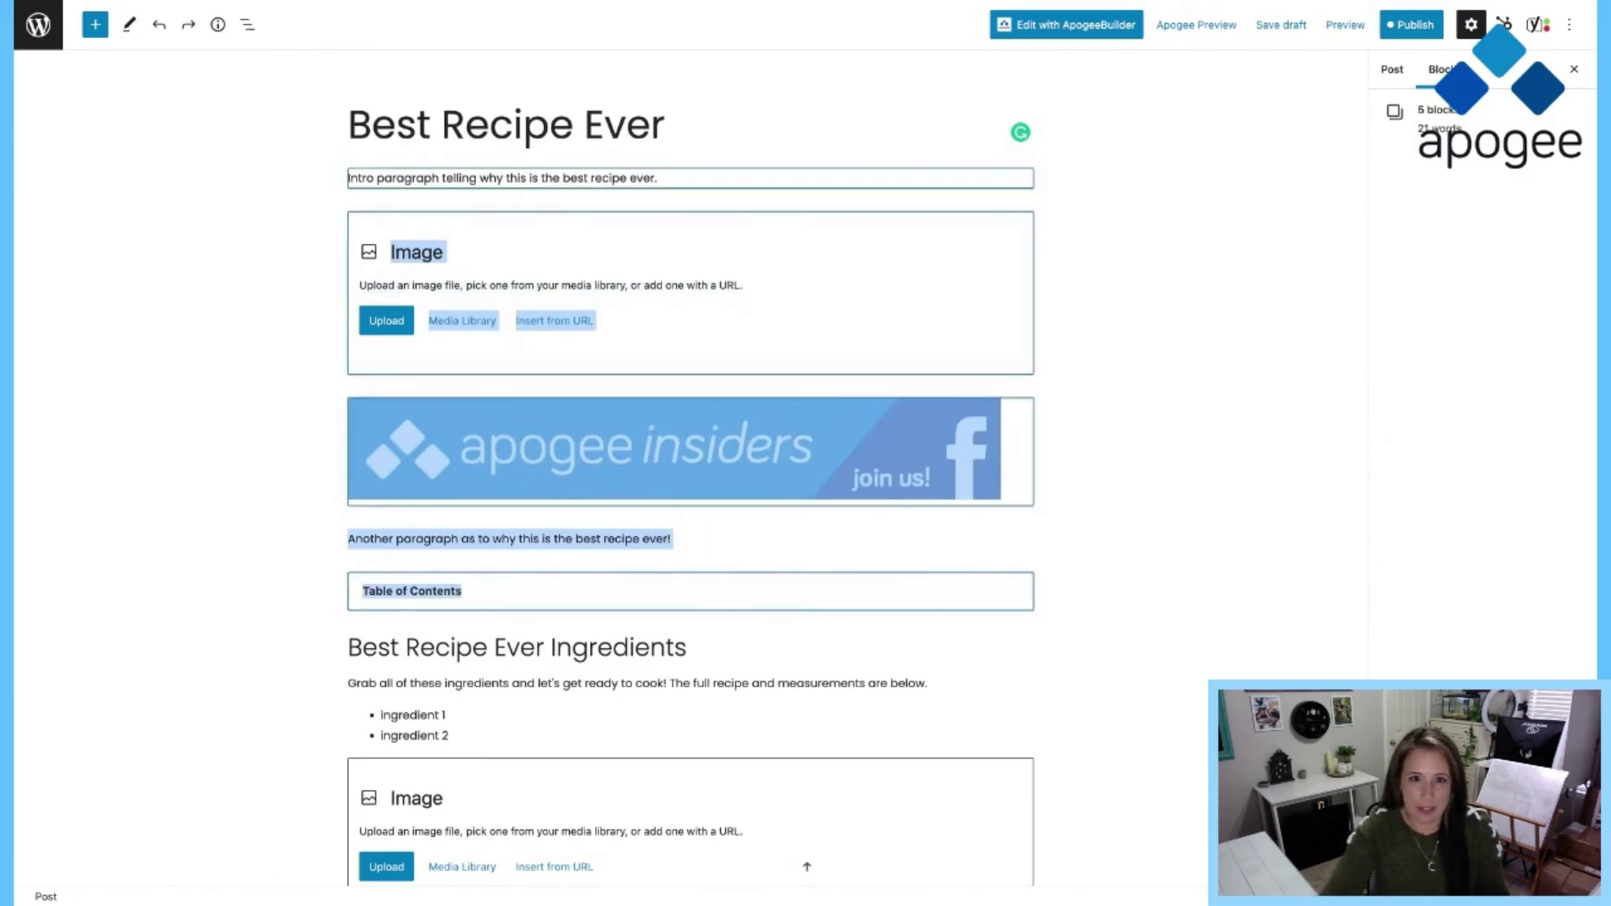
pyautogui.hotkey('shift', 'Up')
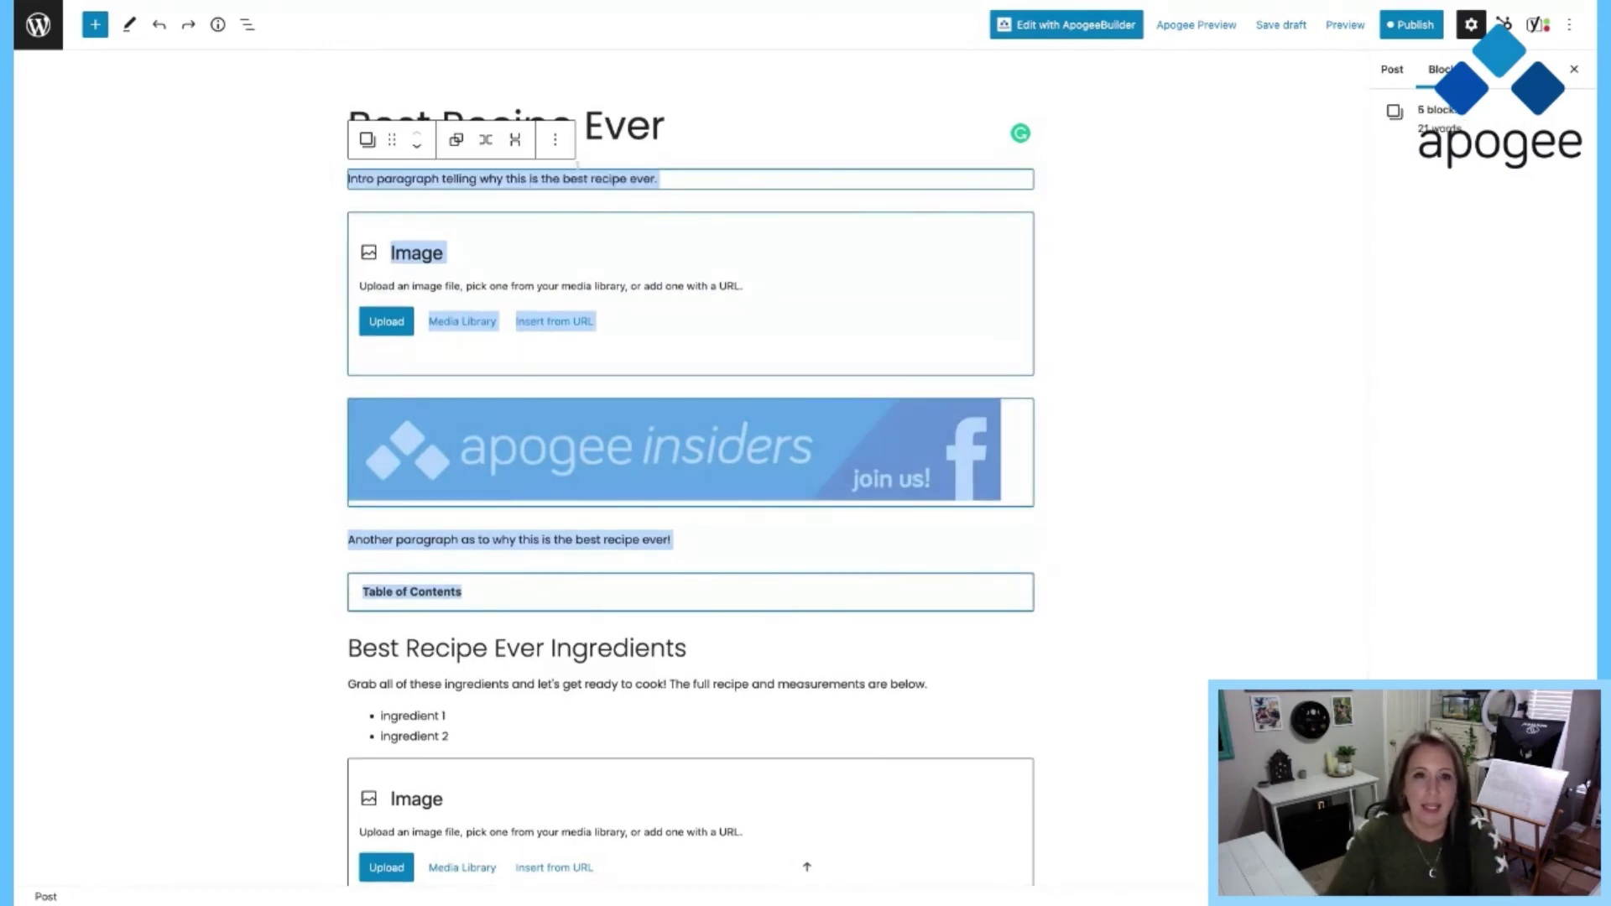
pyautogui.click(558, 146)
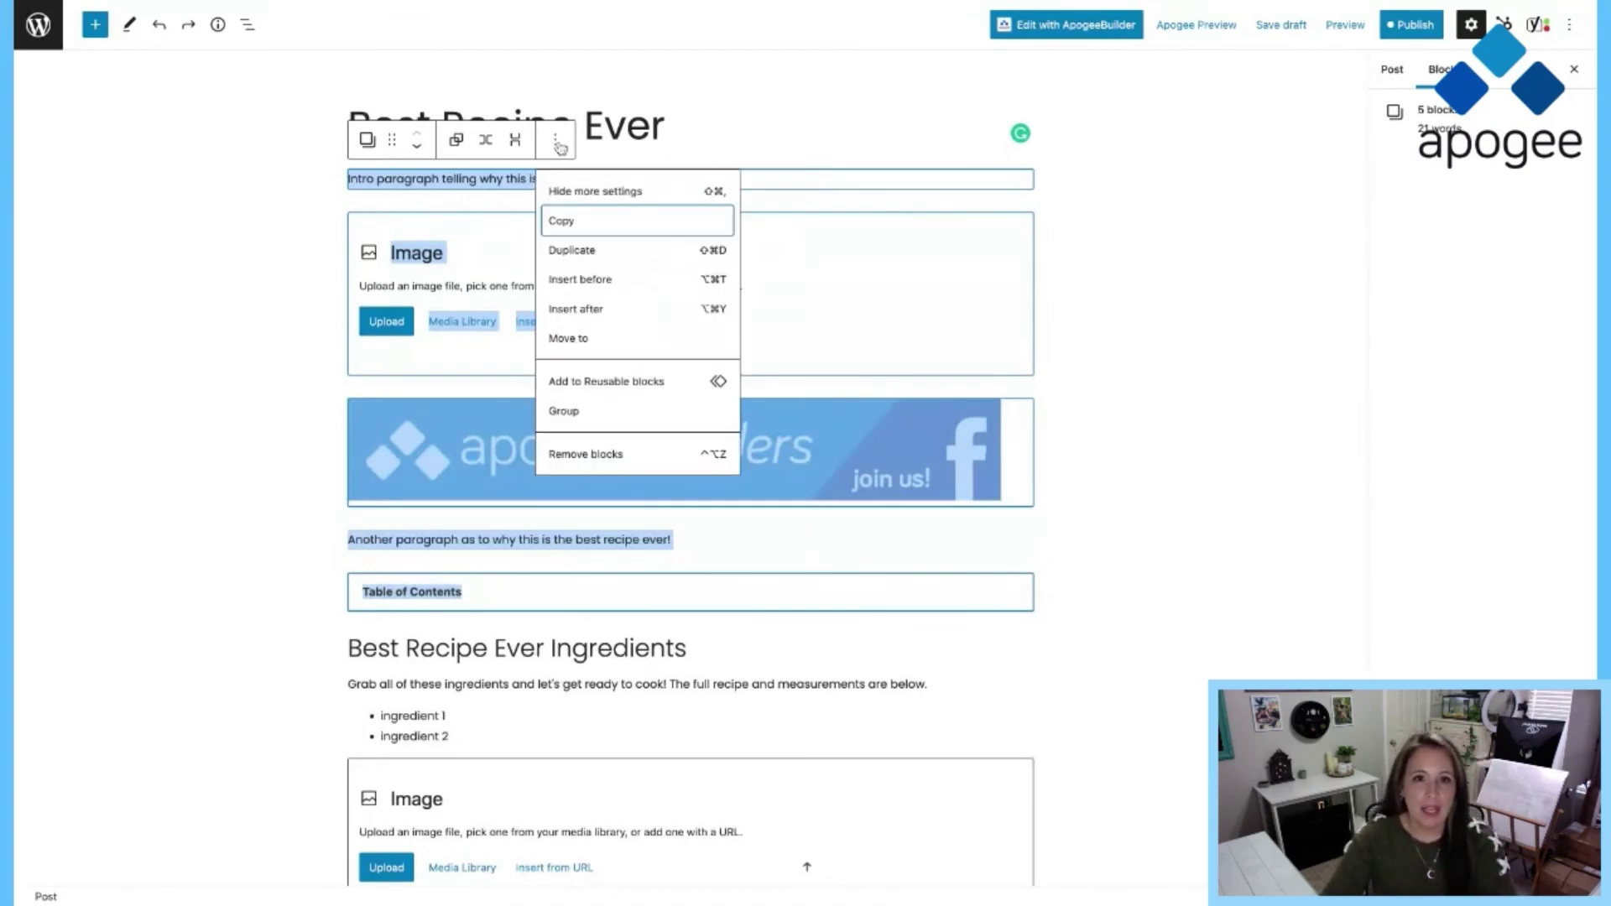
pyautogui.click(590, 410)
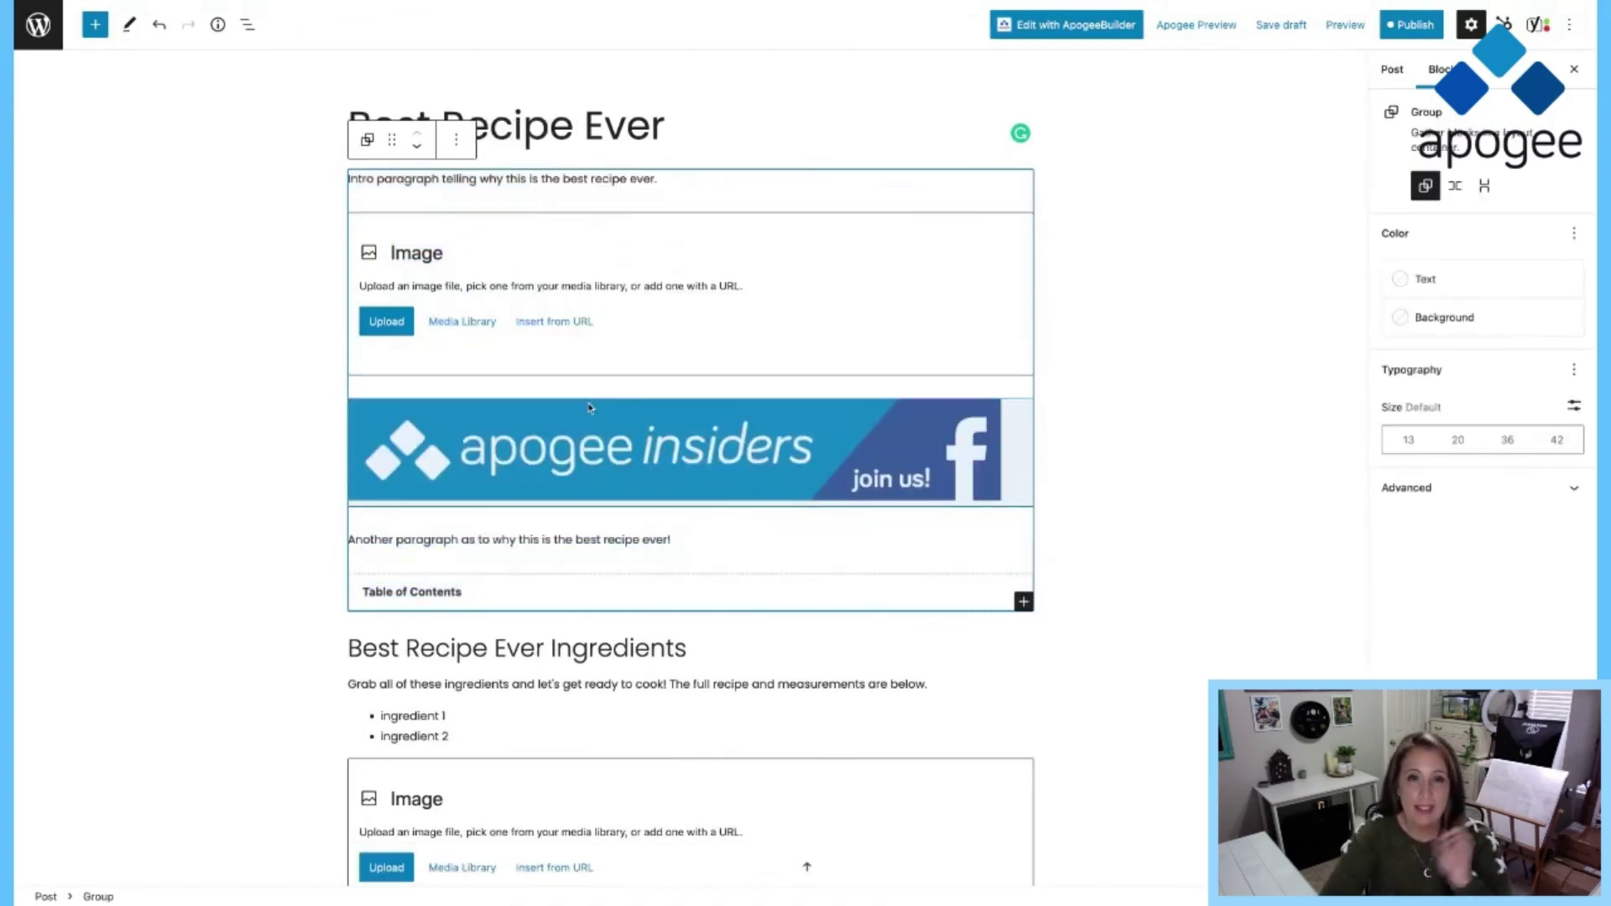
# - Save the selected Group block as a reusable block named "Recipe Post Template"
pyautogui.click(455, 141)
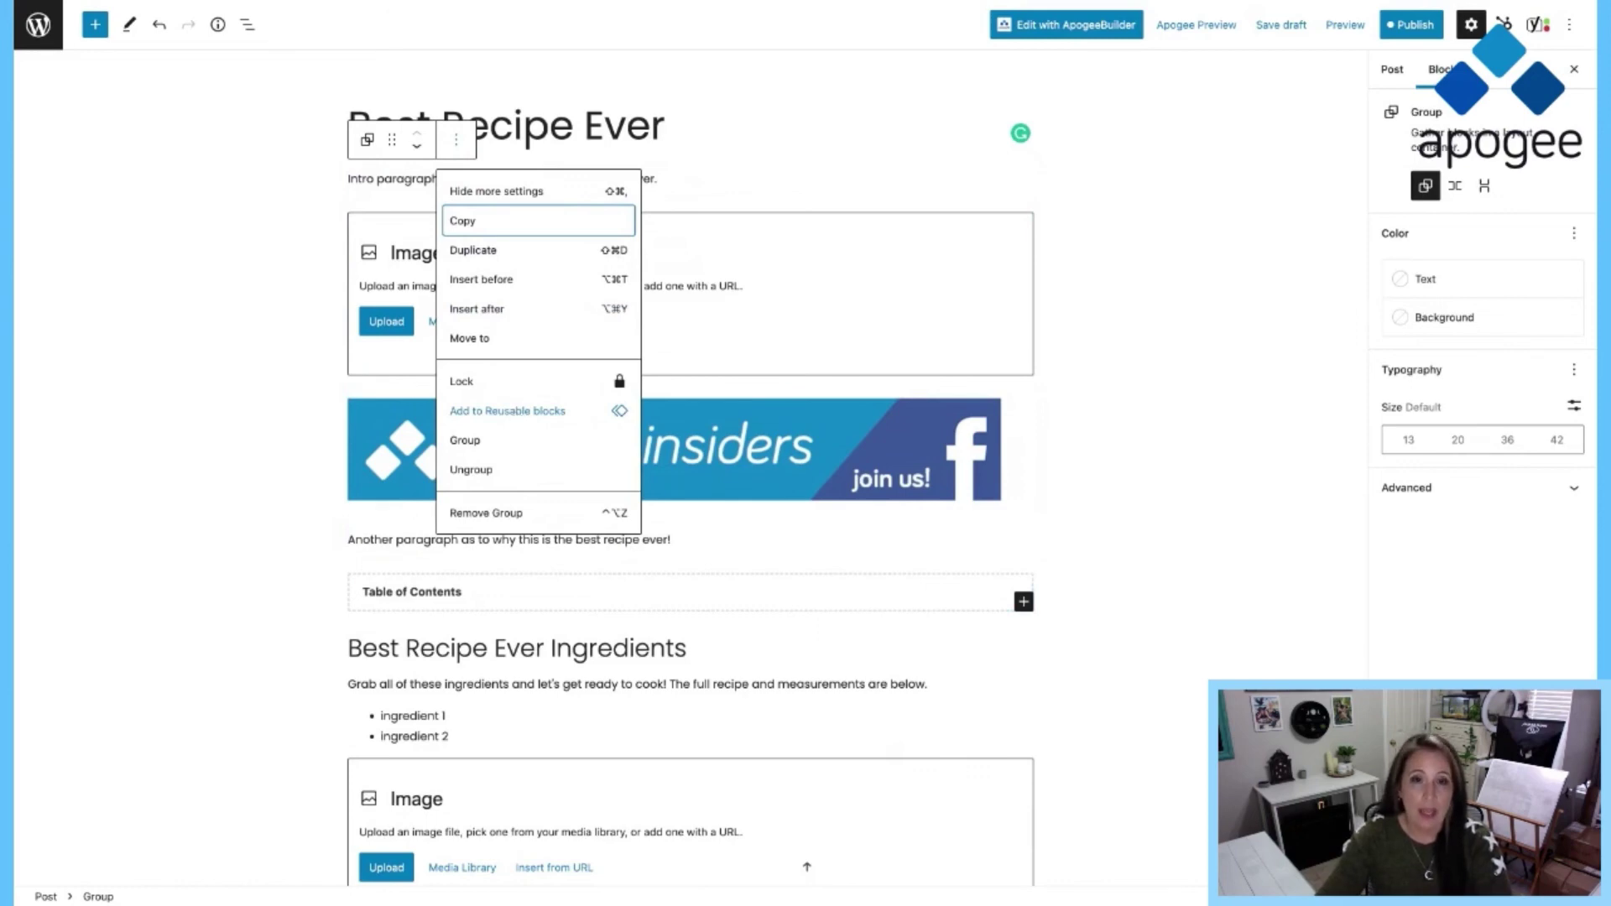
pyautogui.click(508, 411)
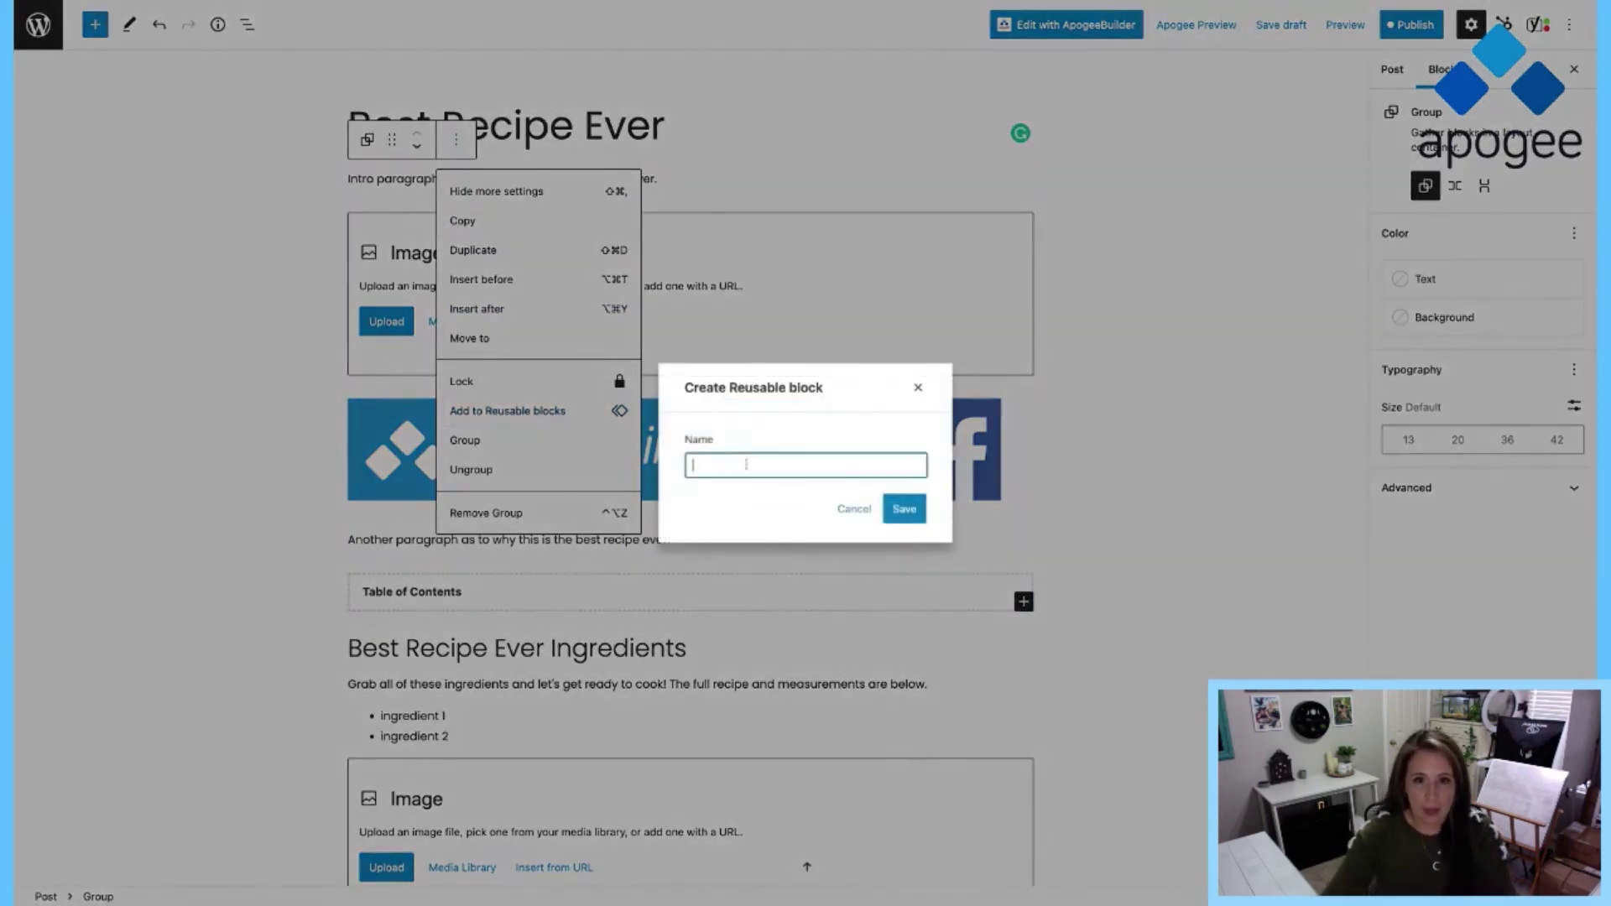
pyautogui.write('Recipe ')
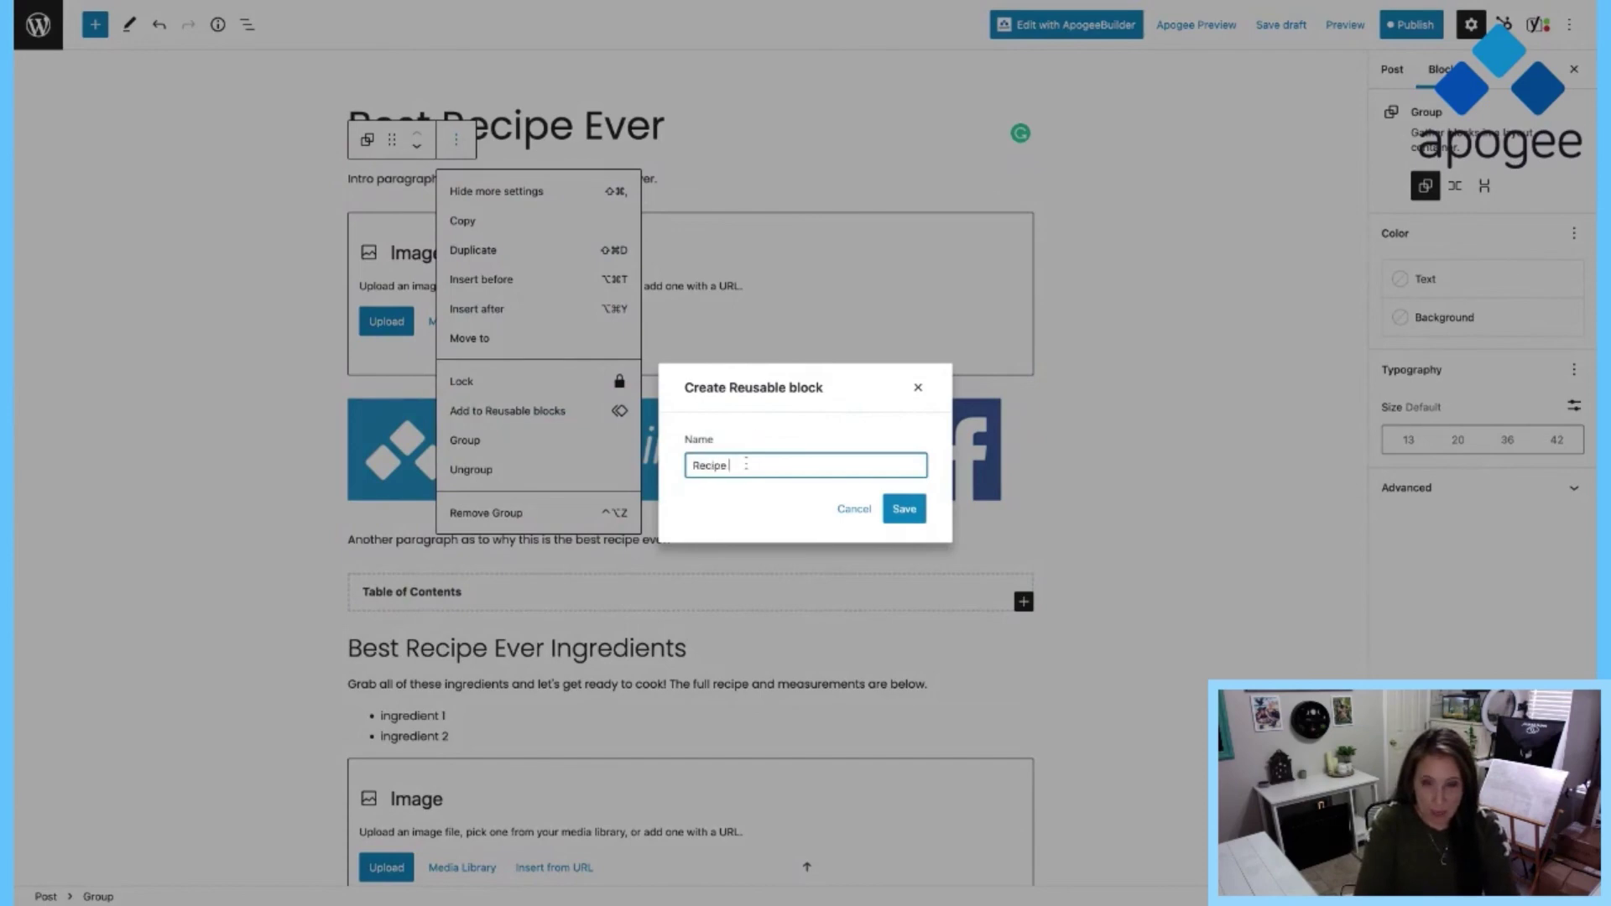
pyautogui.write('Post T')
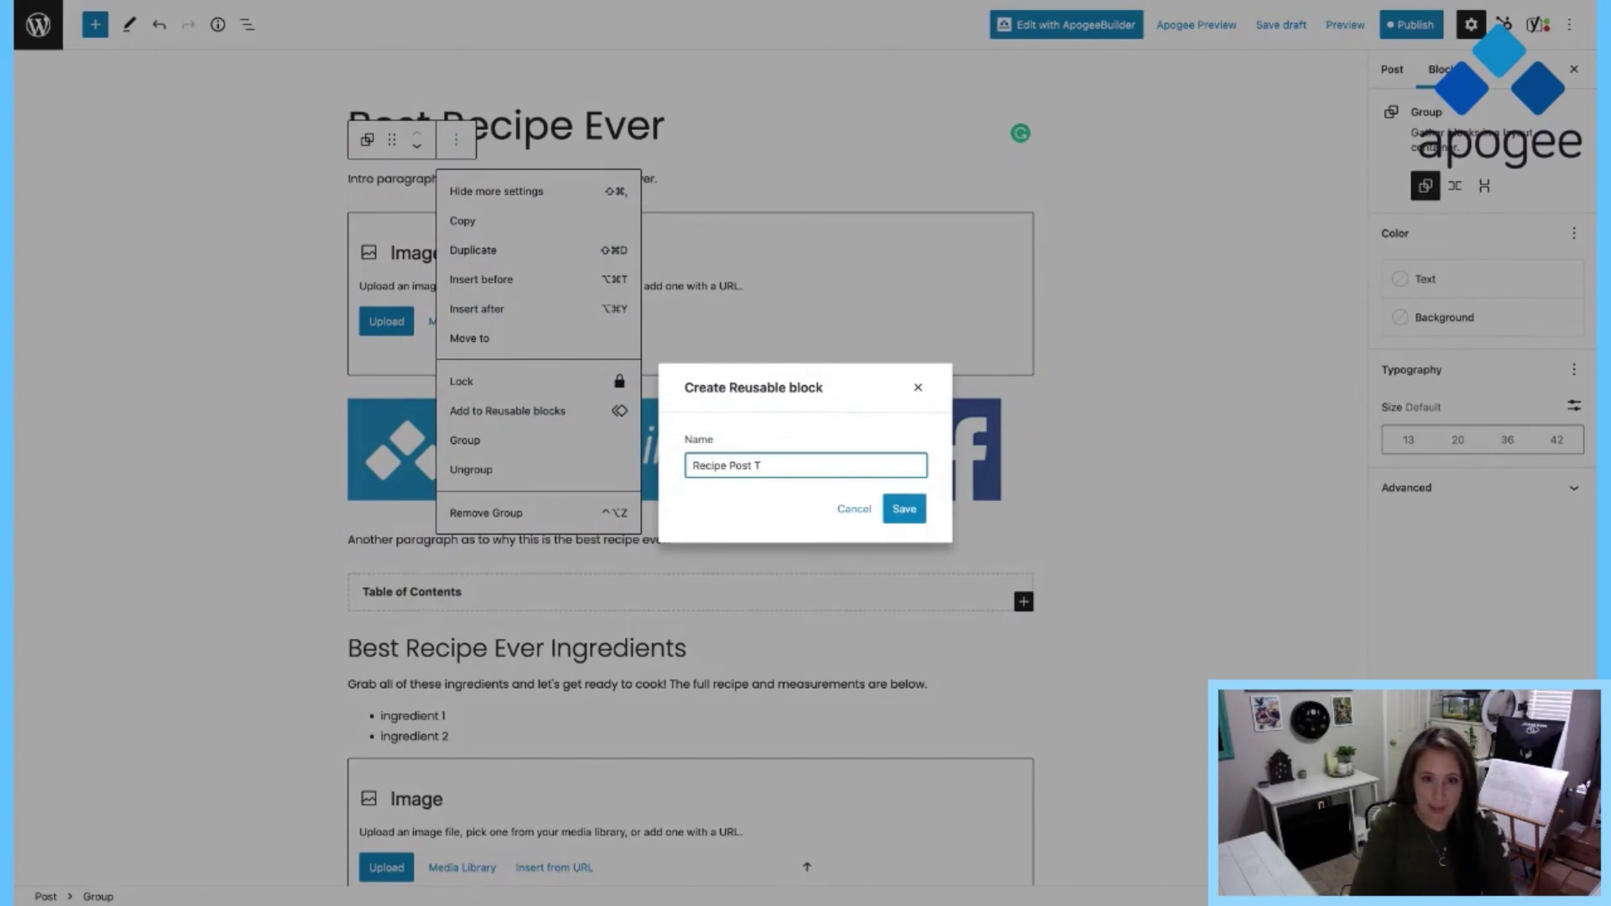
pyautogui.write('emplate')
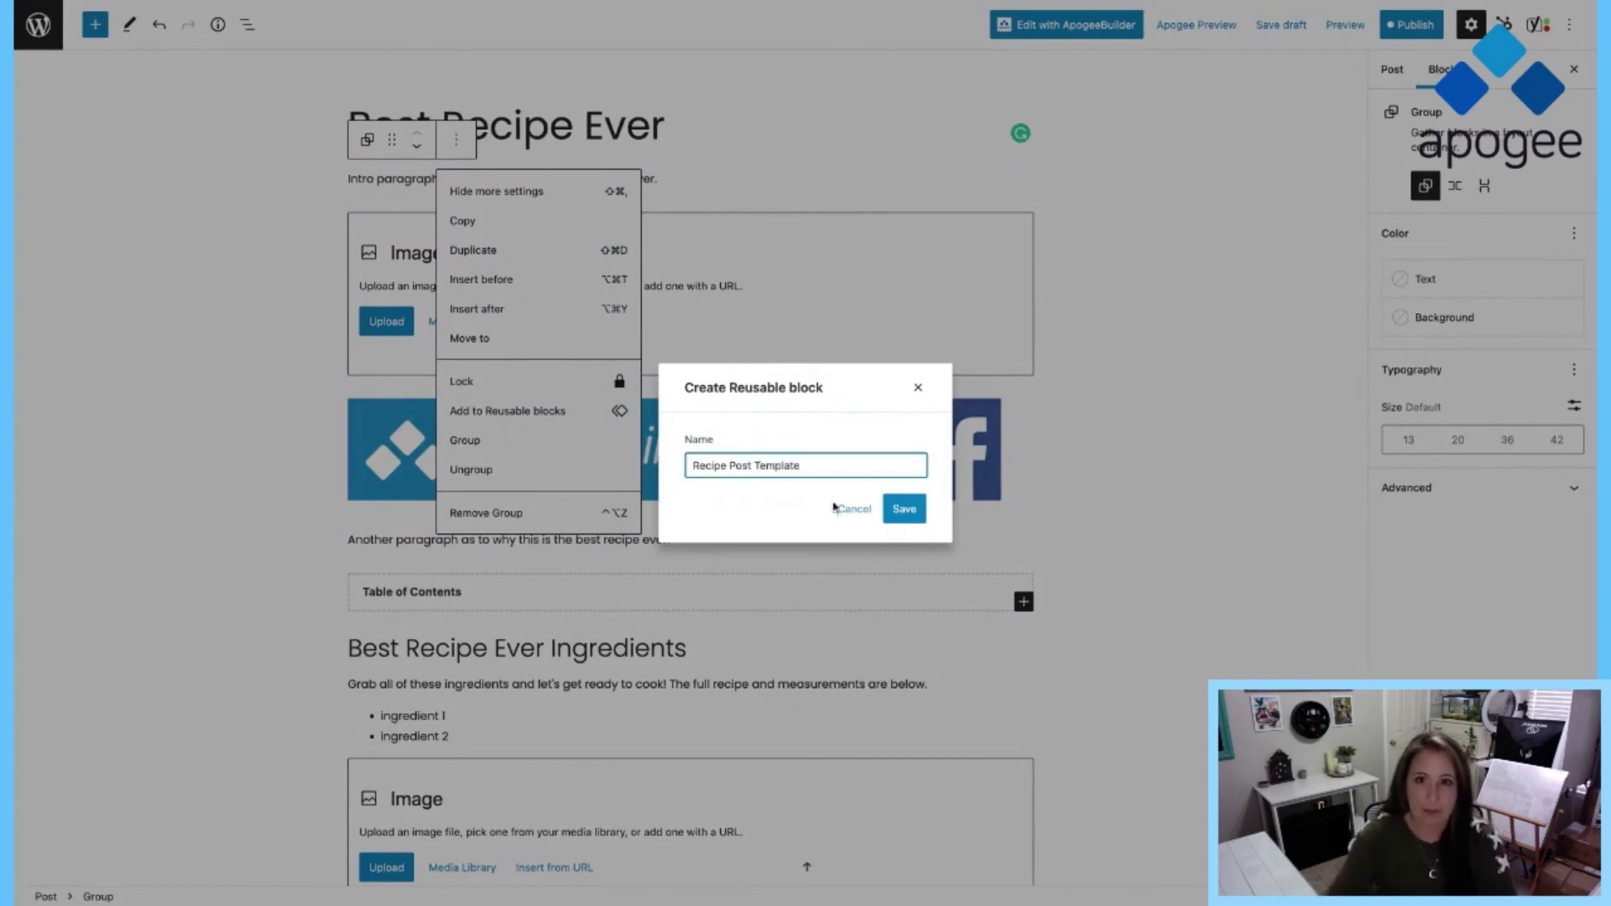
pyautogui.click(904, 508)
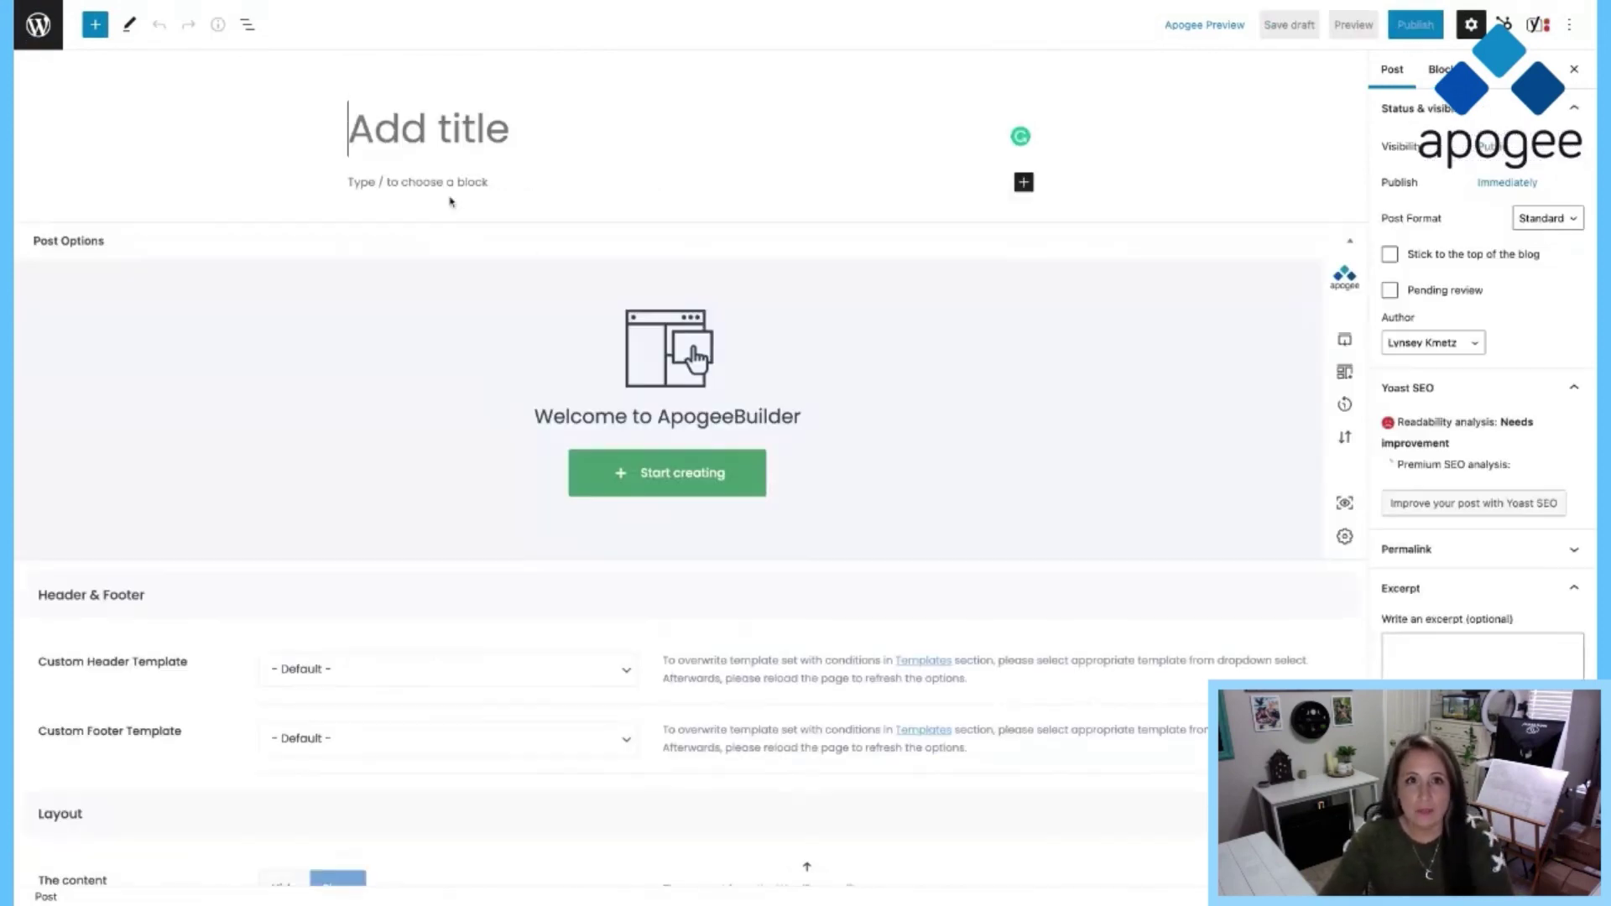
# - Title the new post "Second Best Recipe Ever" and go to its empty first paragraph
pyautogui.write('Second')
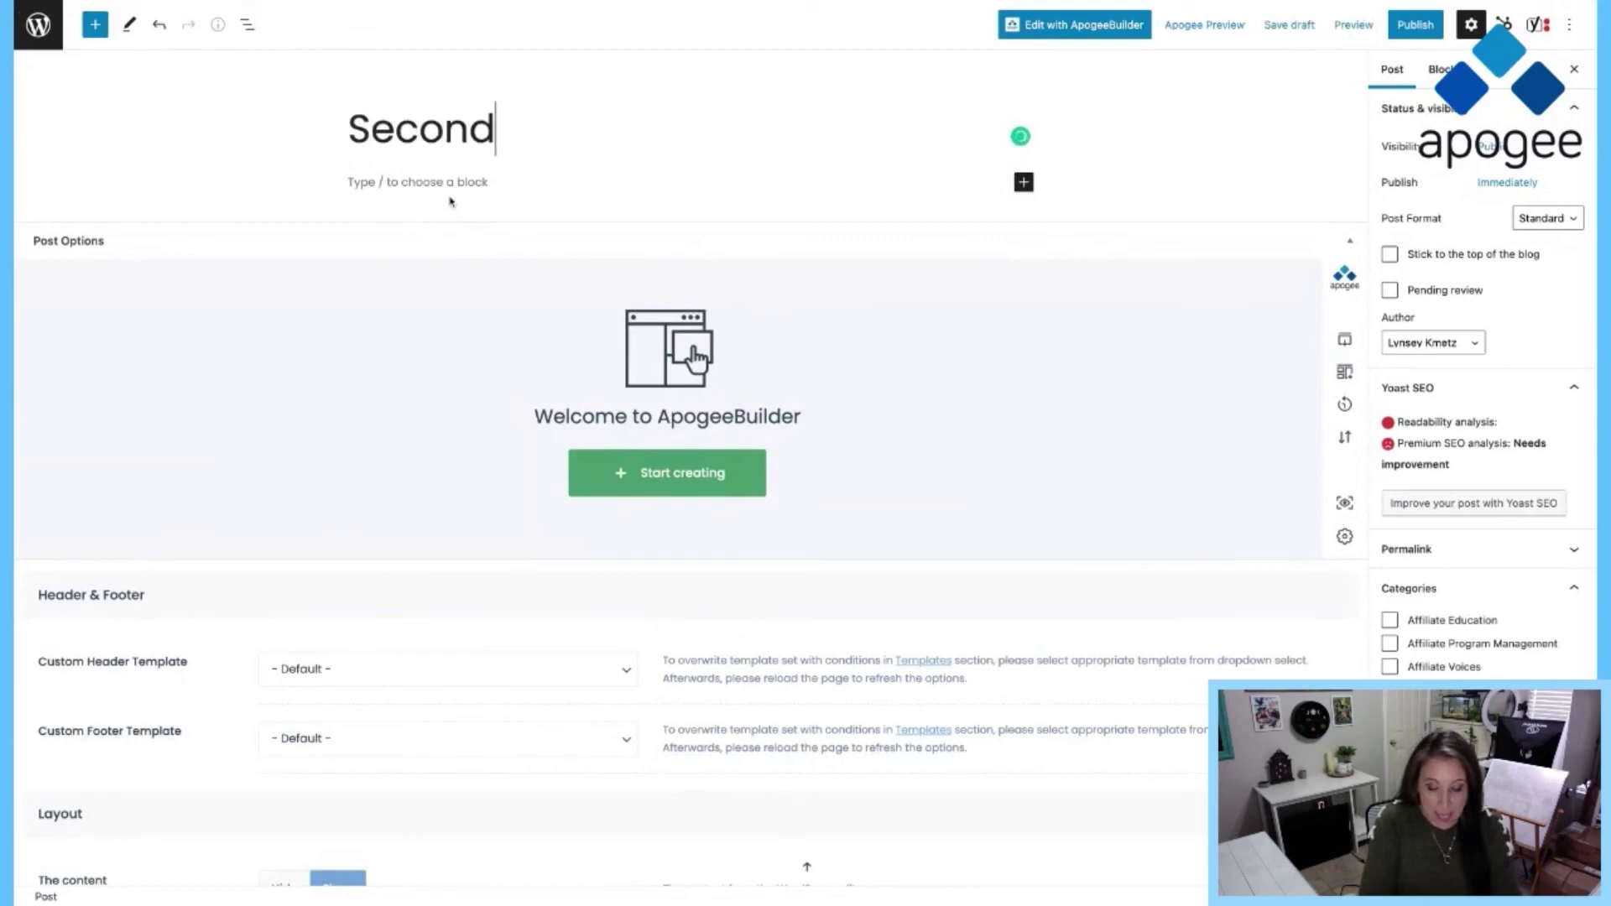
pyautogui.write(' Best Recipe Ever')
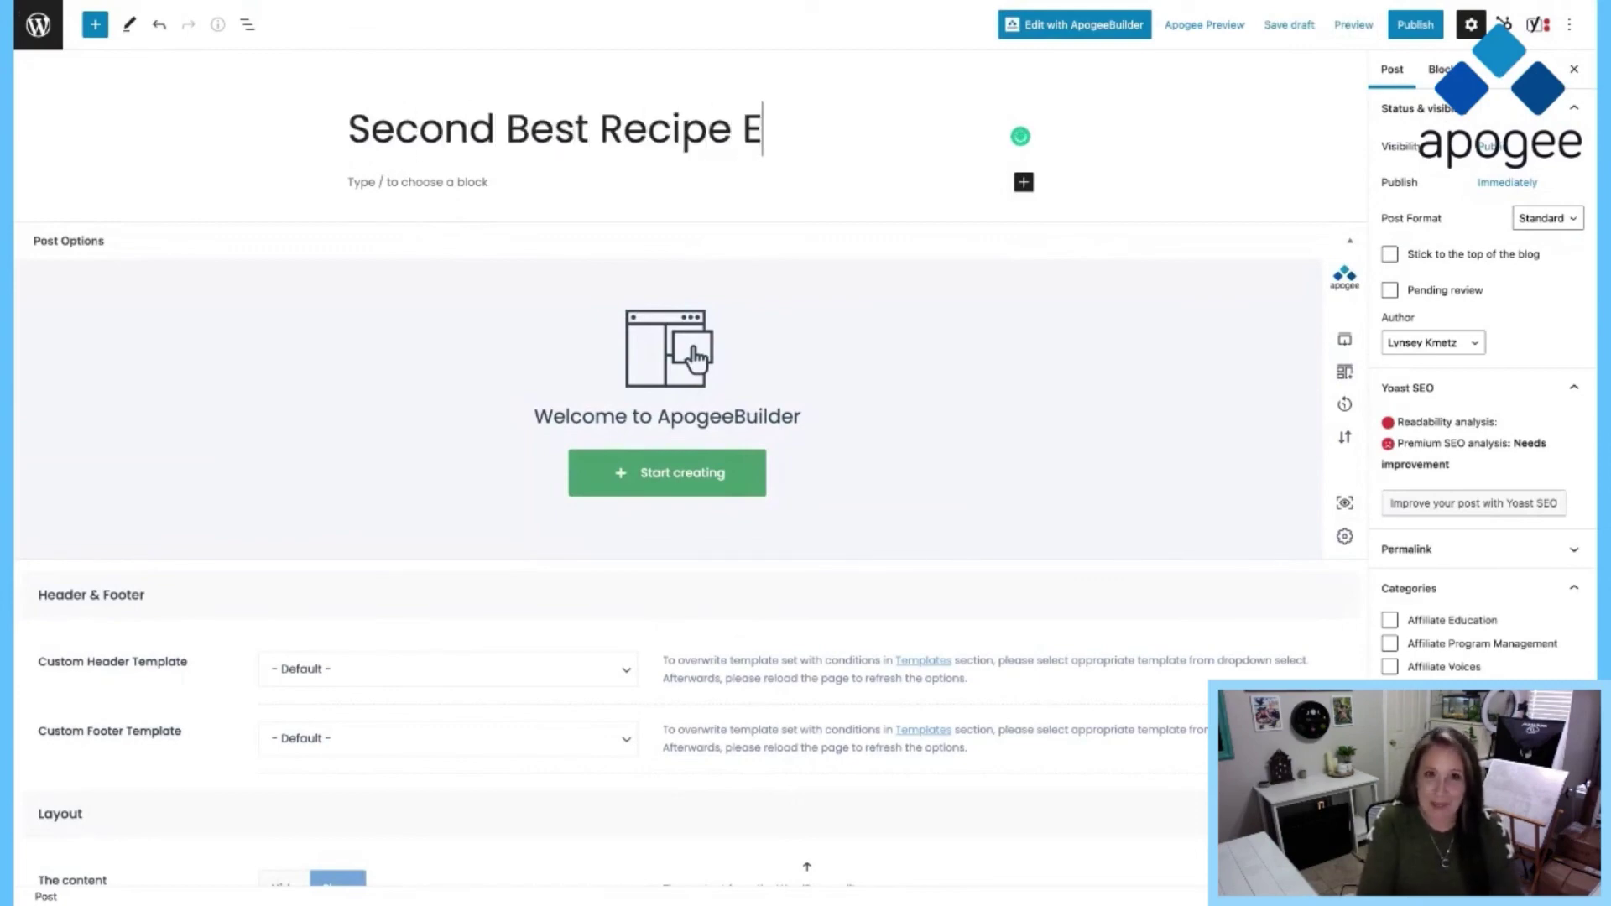
pyautogui.click(498, 179)
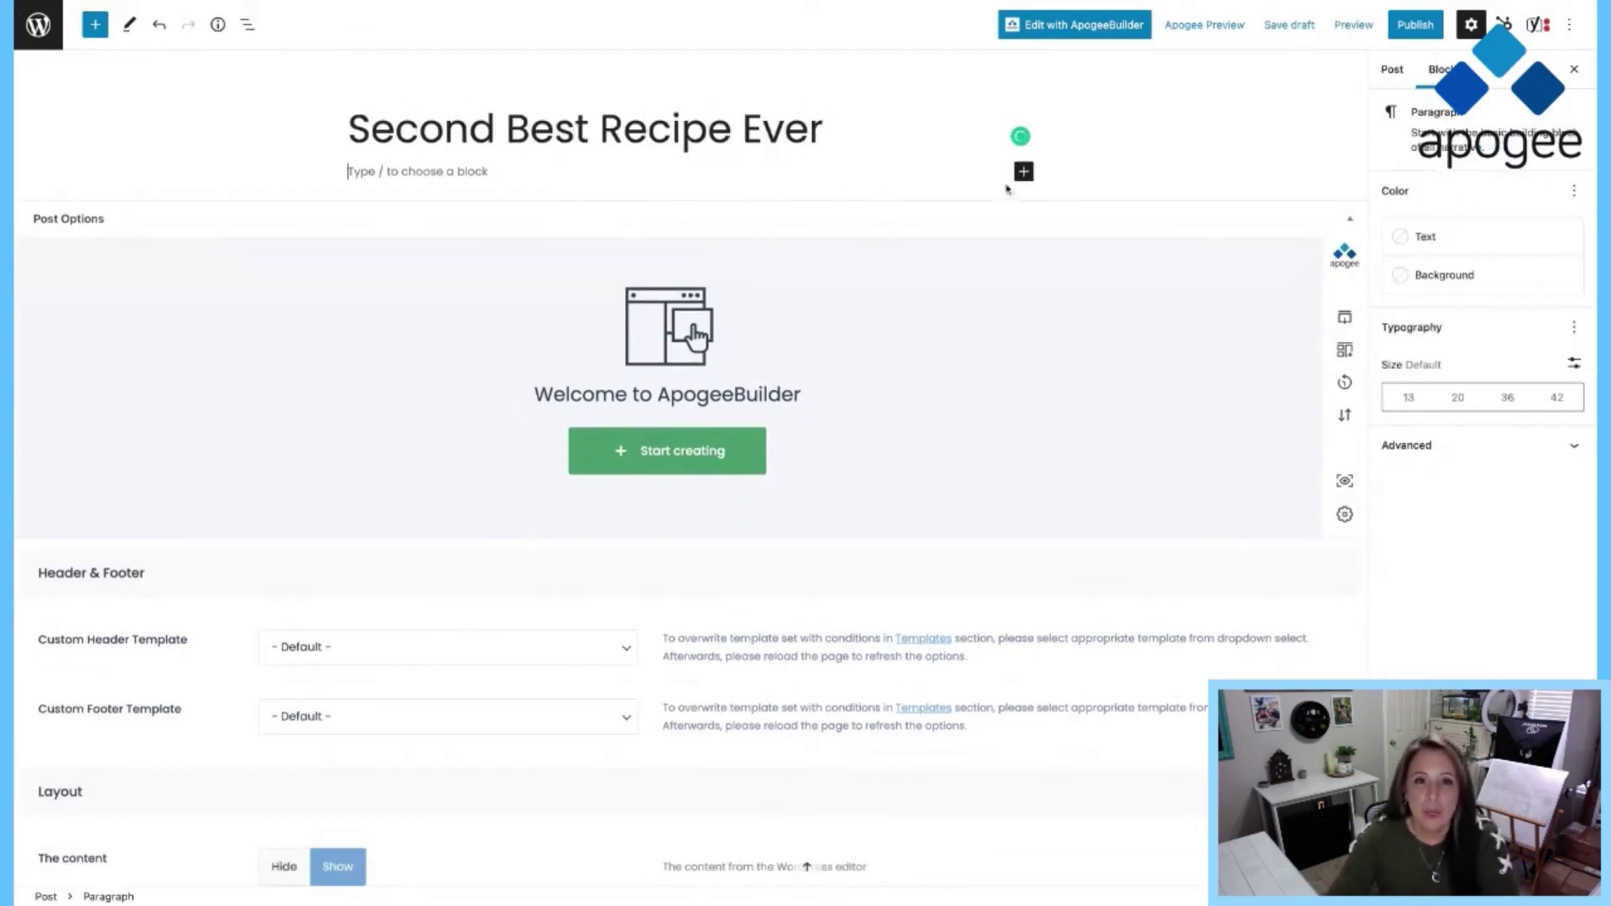
# - Insert the "Recipe Post Template" reusable block below the post title
pyautogui.click(1024, 172)
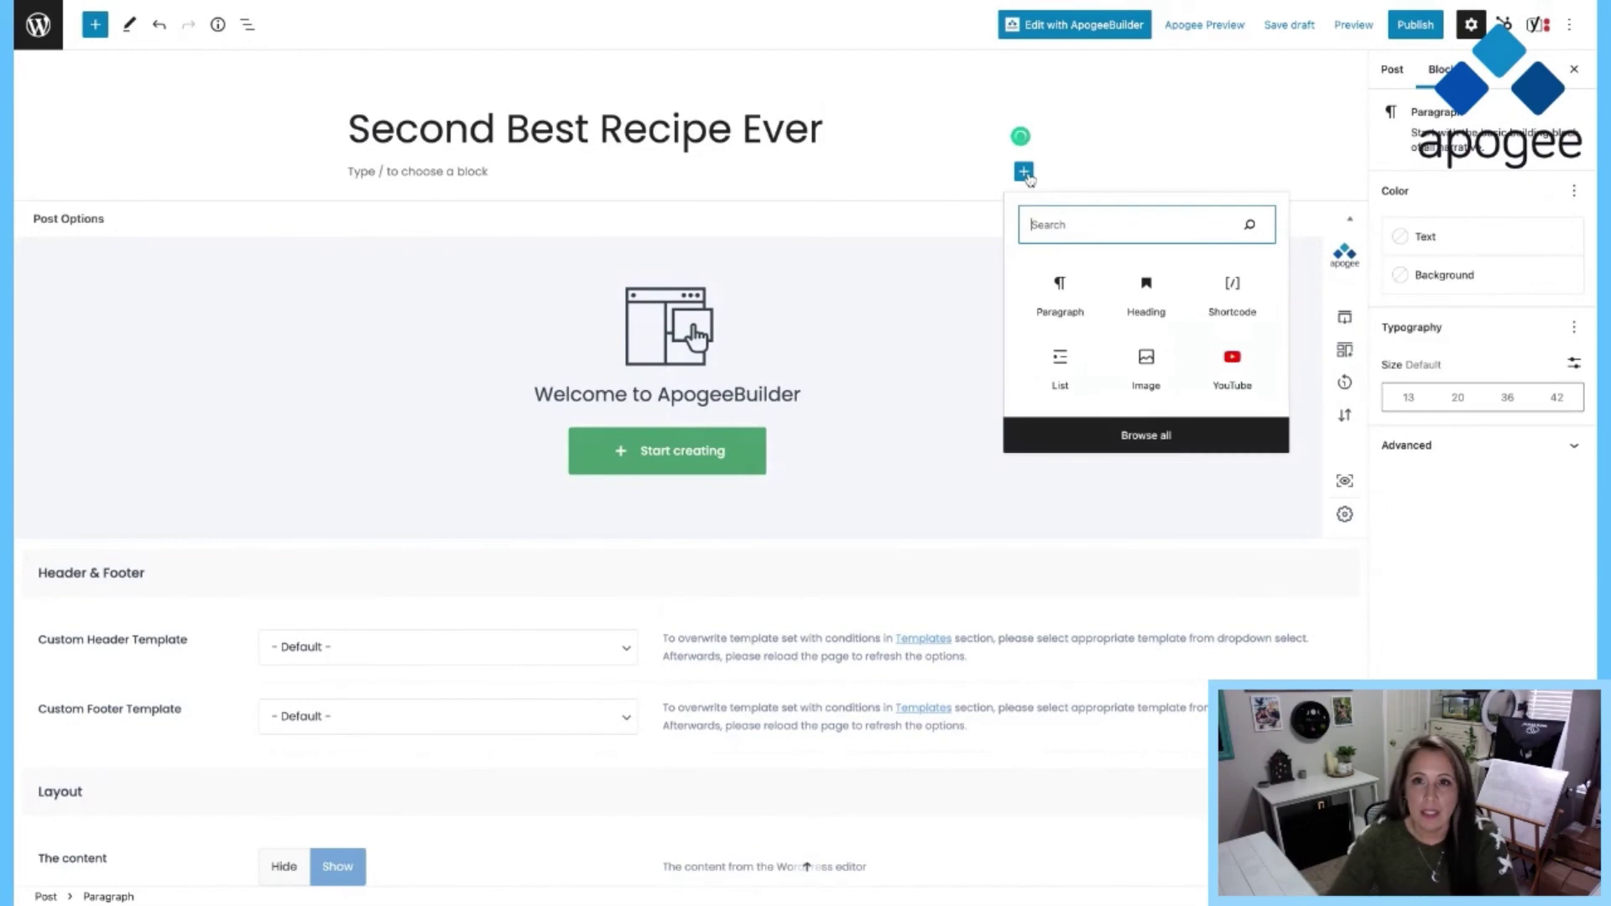
pyautogui.click(1173, 435)
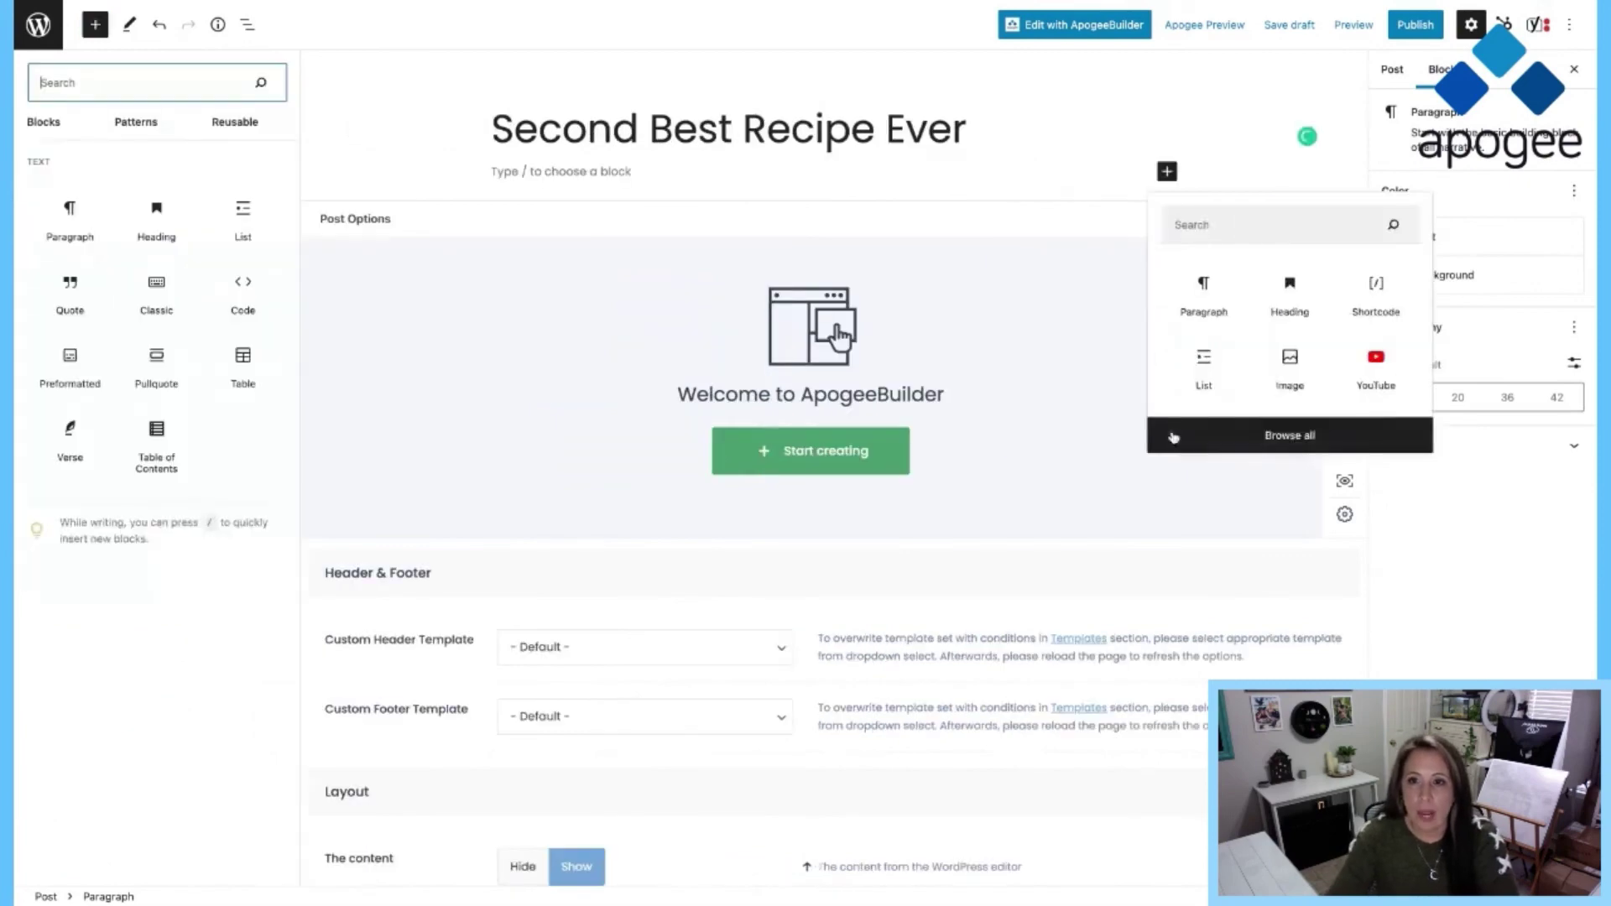
pyautogui.click(236, 127)
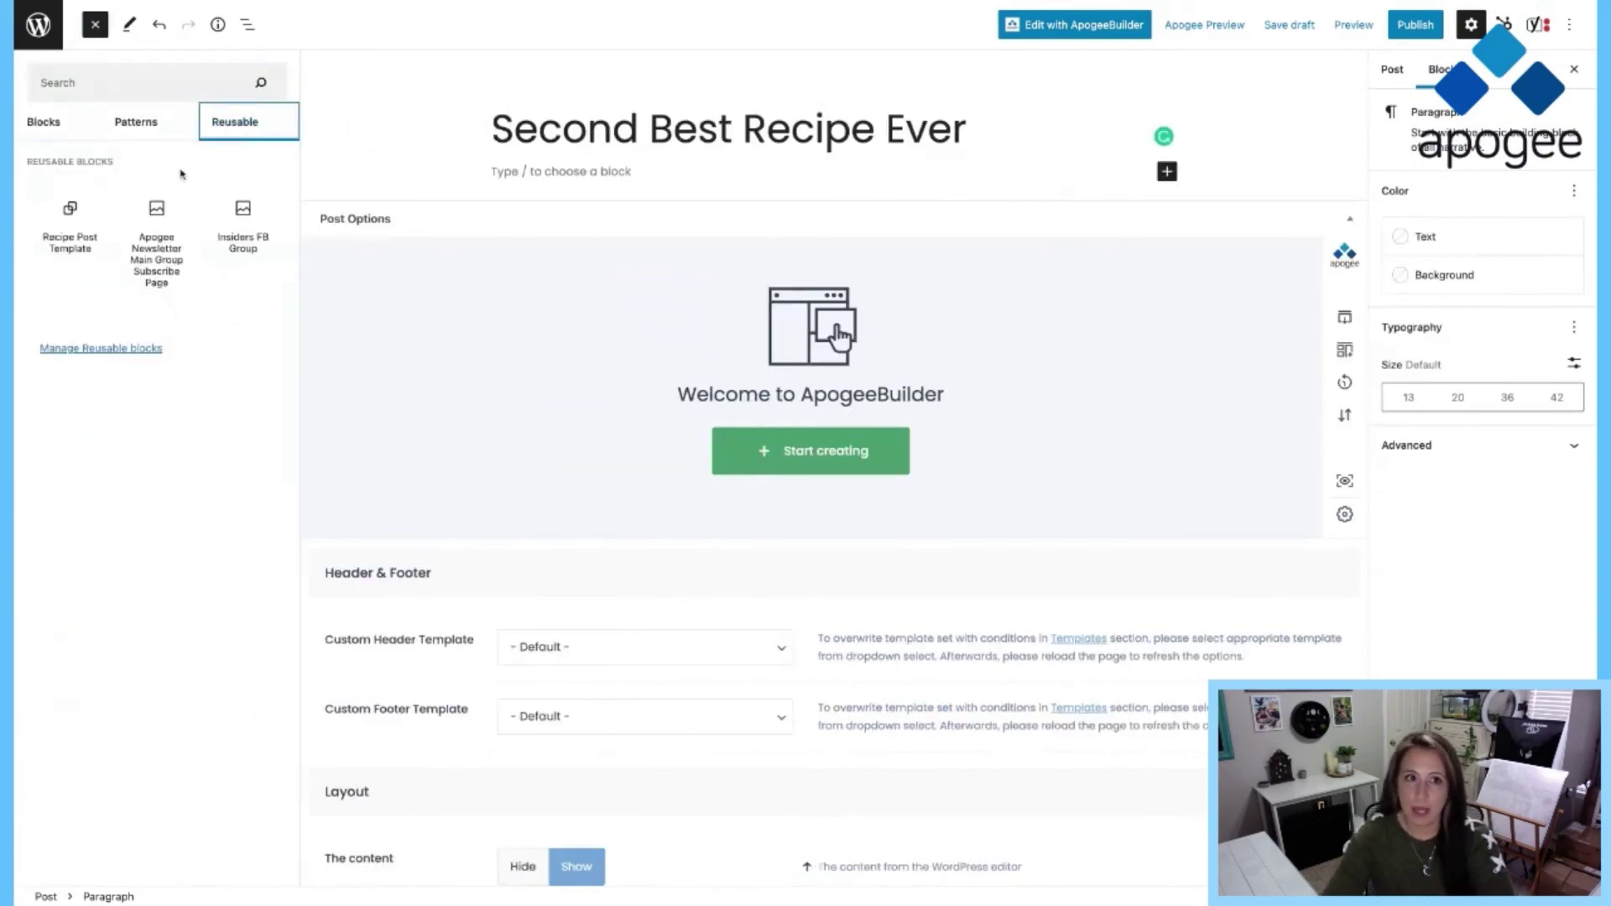
pyautogui.click(67, 214)
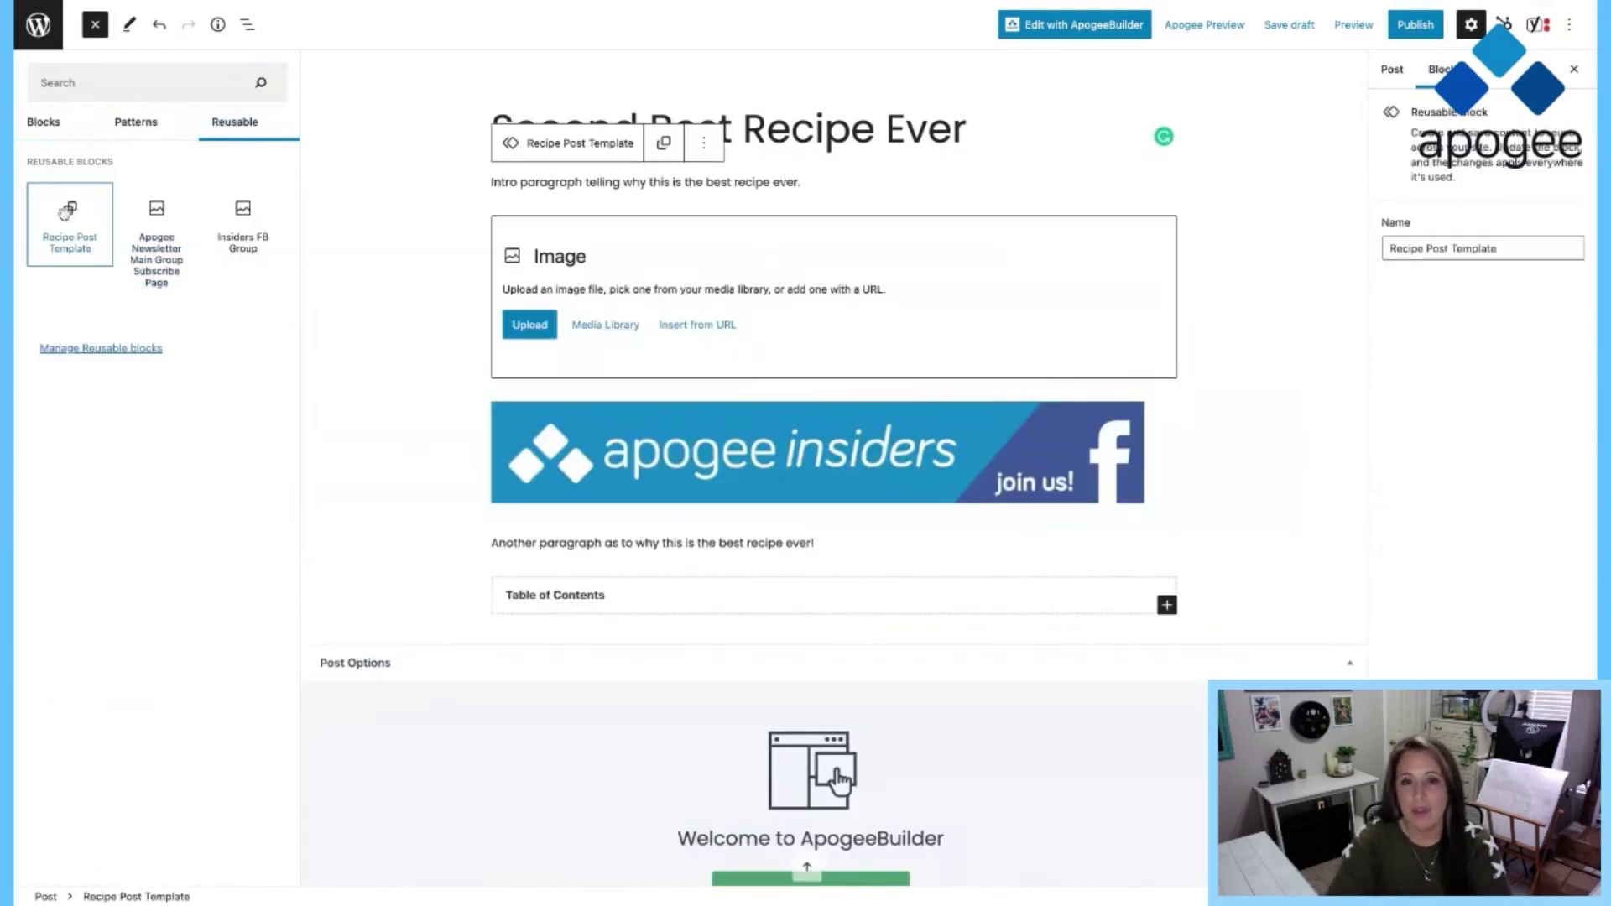
pyautogui.click(337, 267)
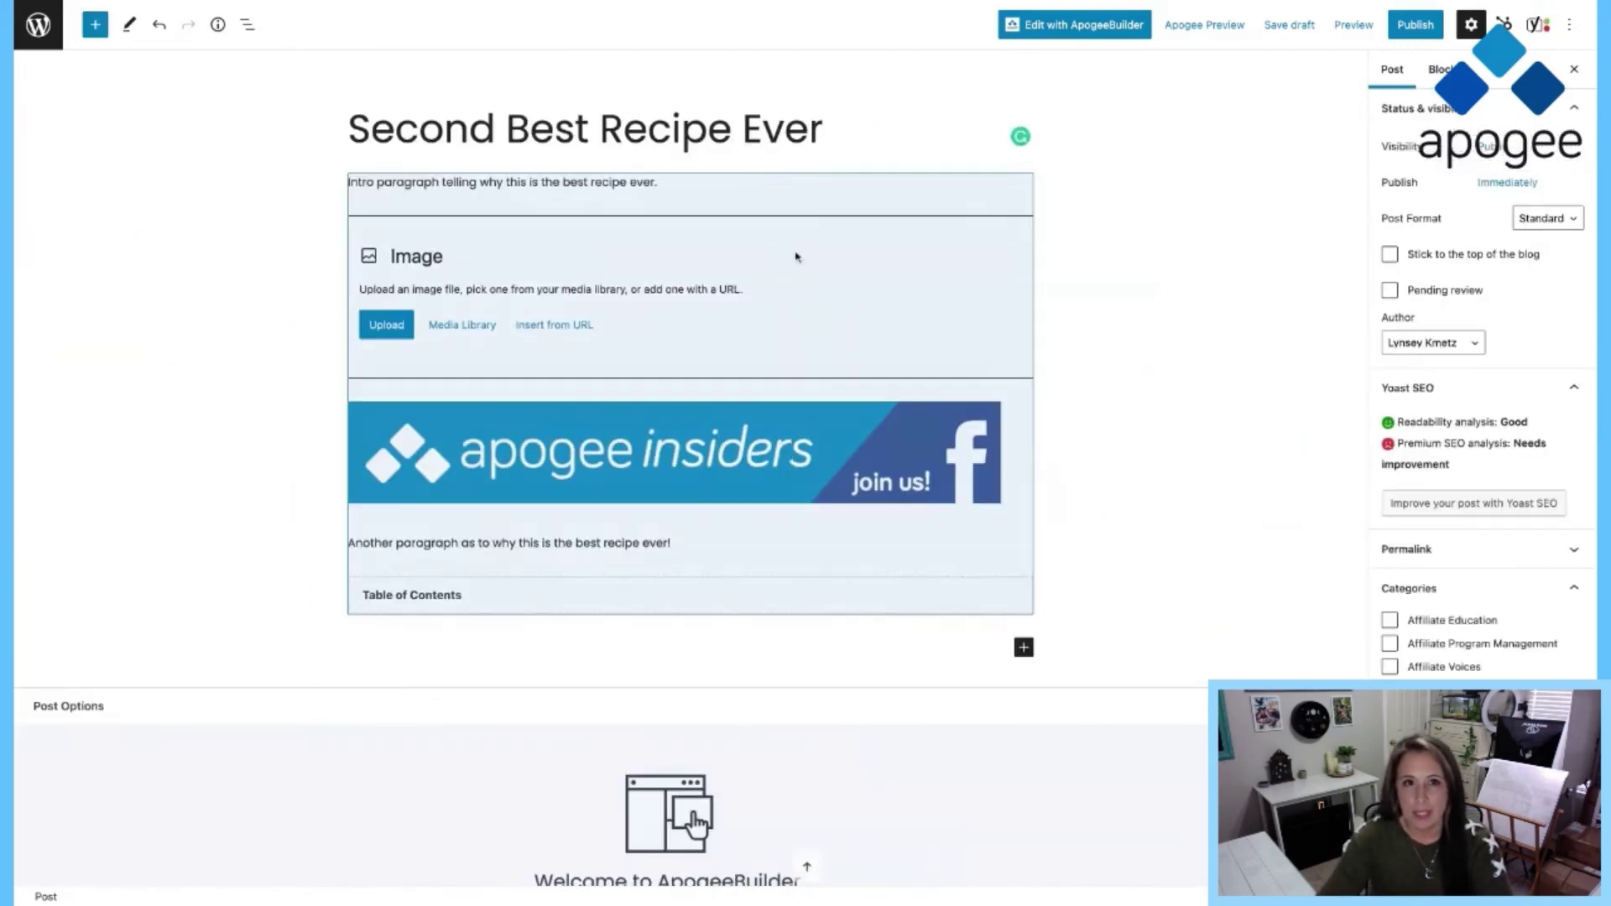
# - Convert the inserted "Recipe Post Template" reusable block to regular blocks
pyautogui.click(886, 248)
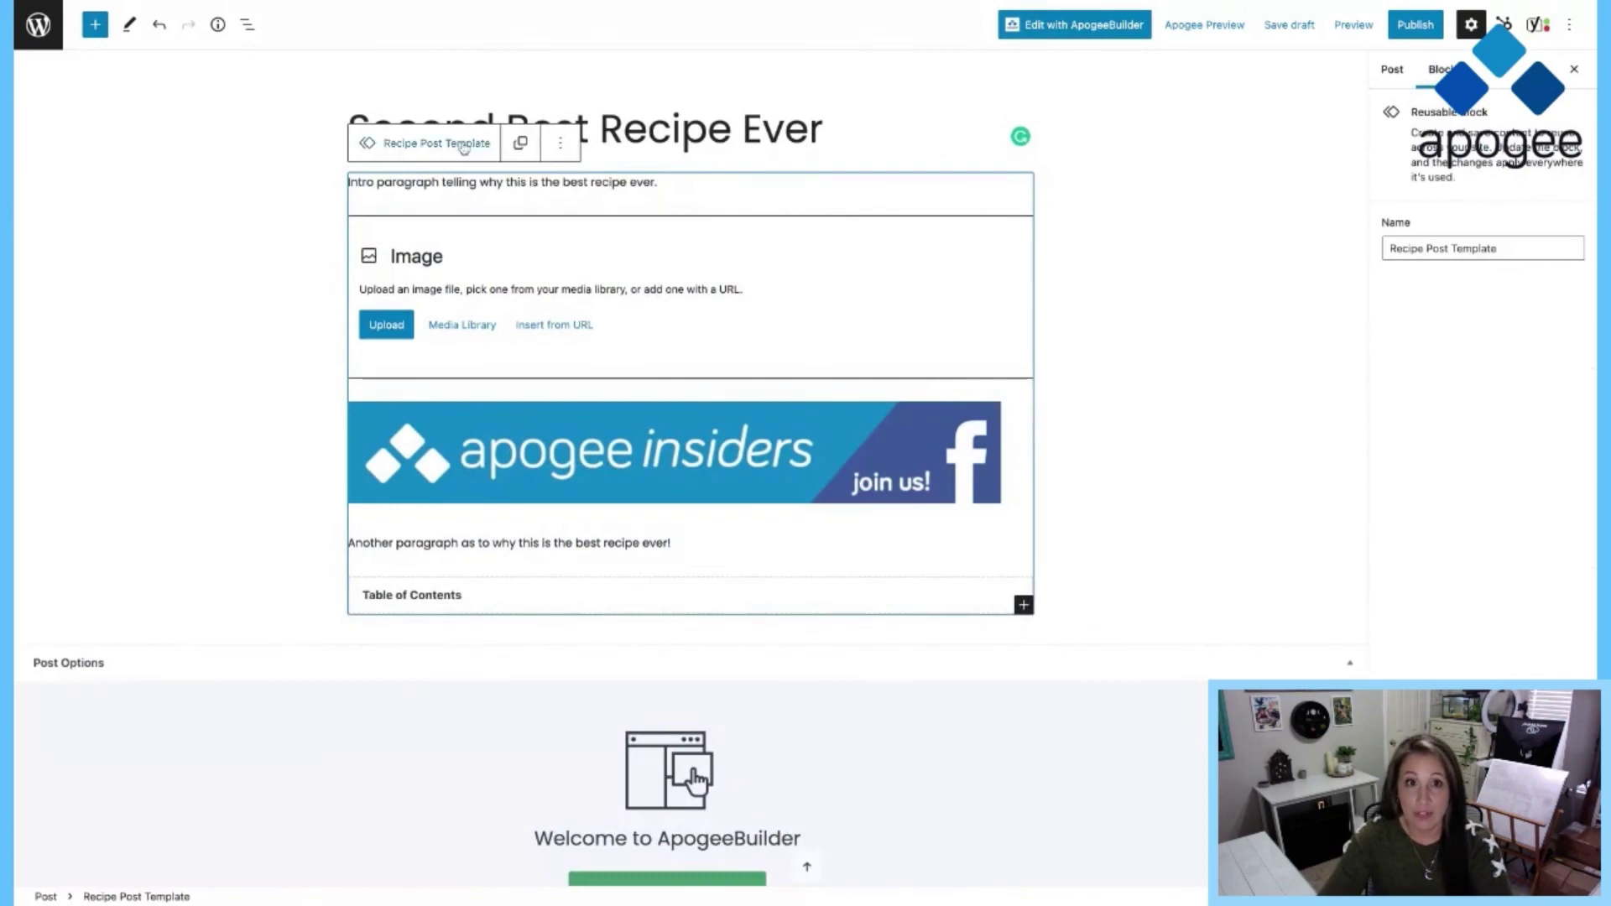
pyautogui.click(560, 143)
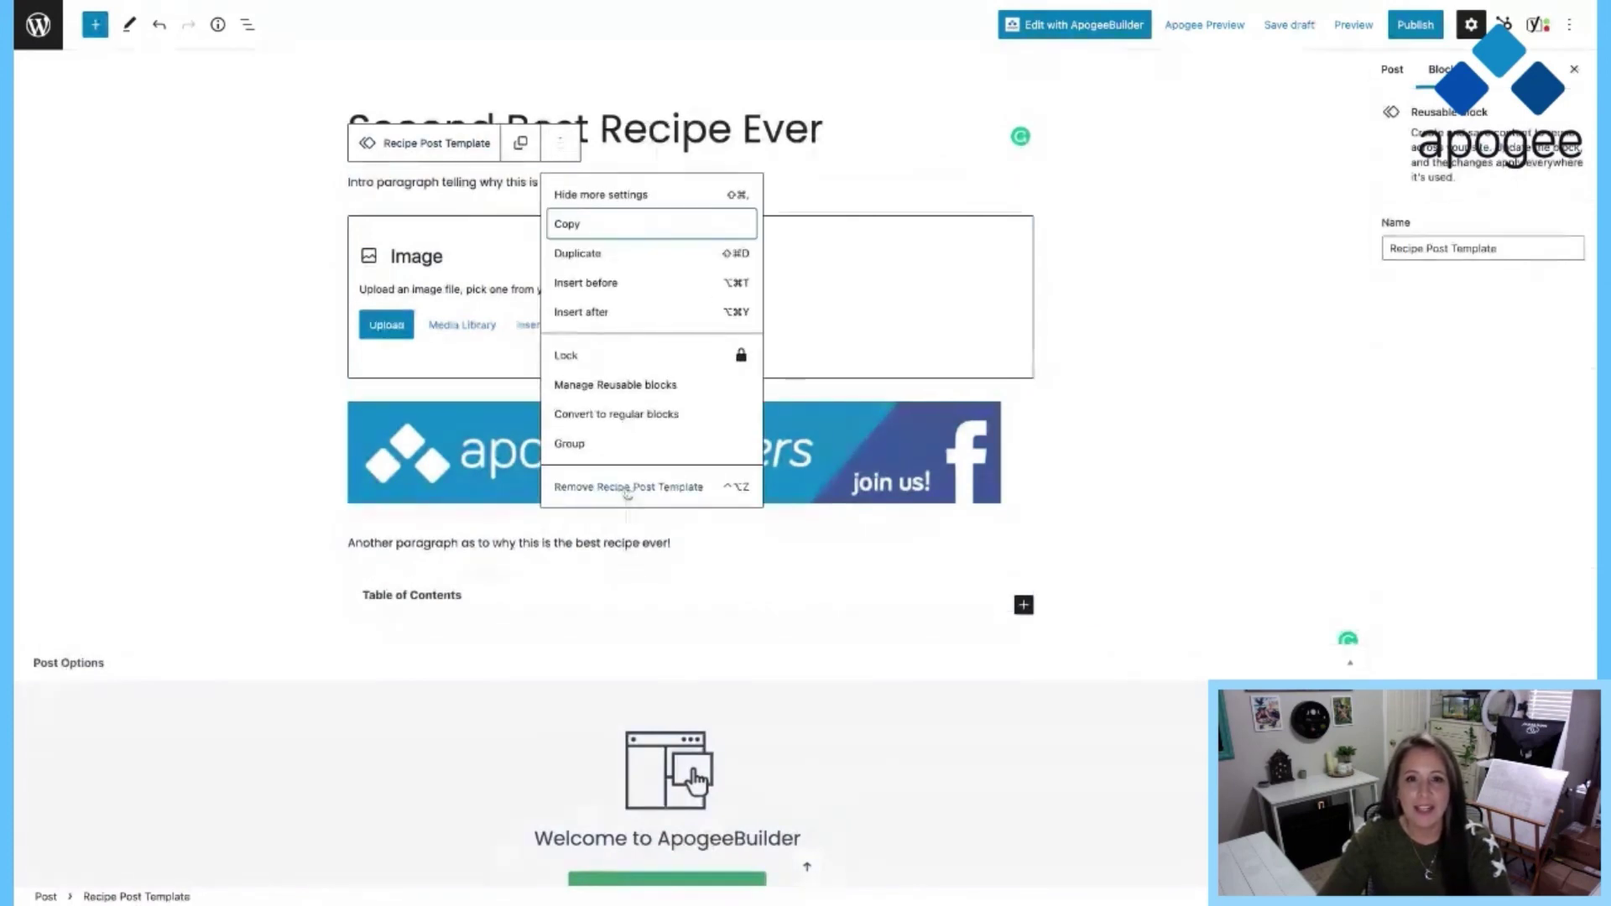
pyautogui.click(615, 415)
pyautogui.click(227, 403)
# - Move the empty Image block below the apogee insiders banner and back above it
pyautogui.click(755, 453)
pyautogui.click(818, 320)
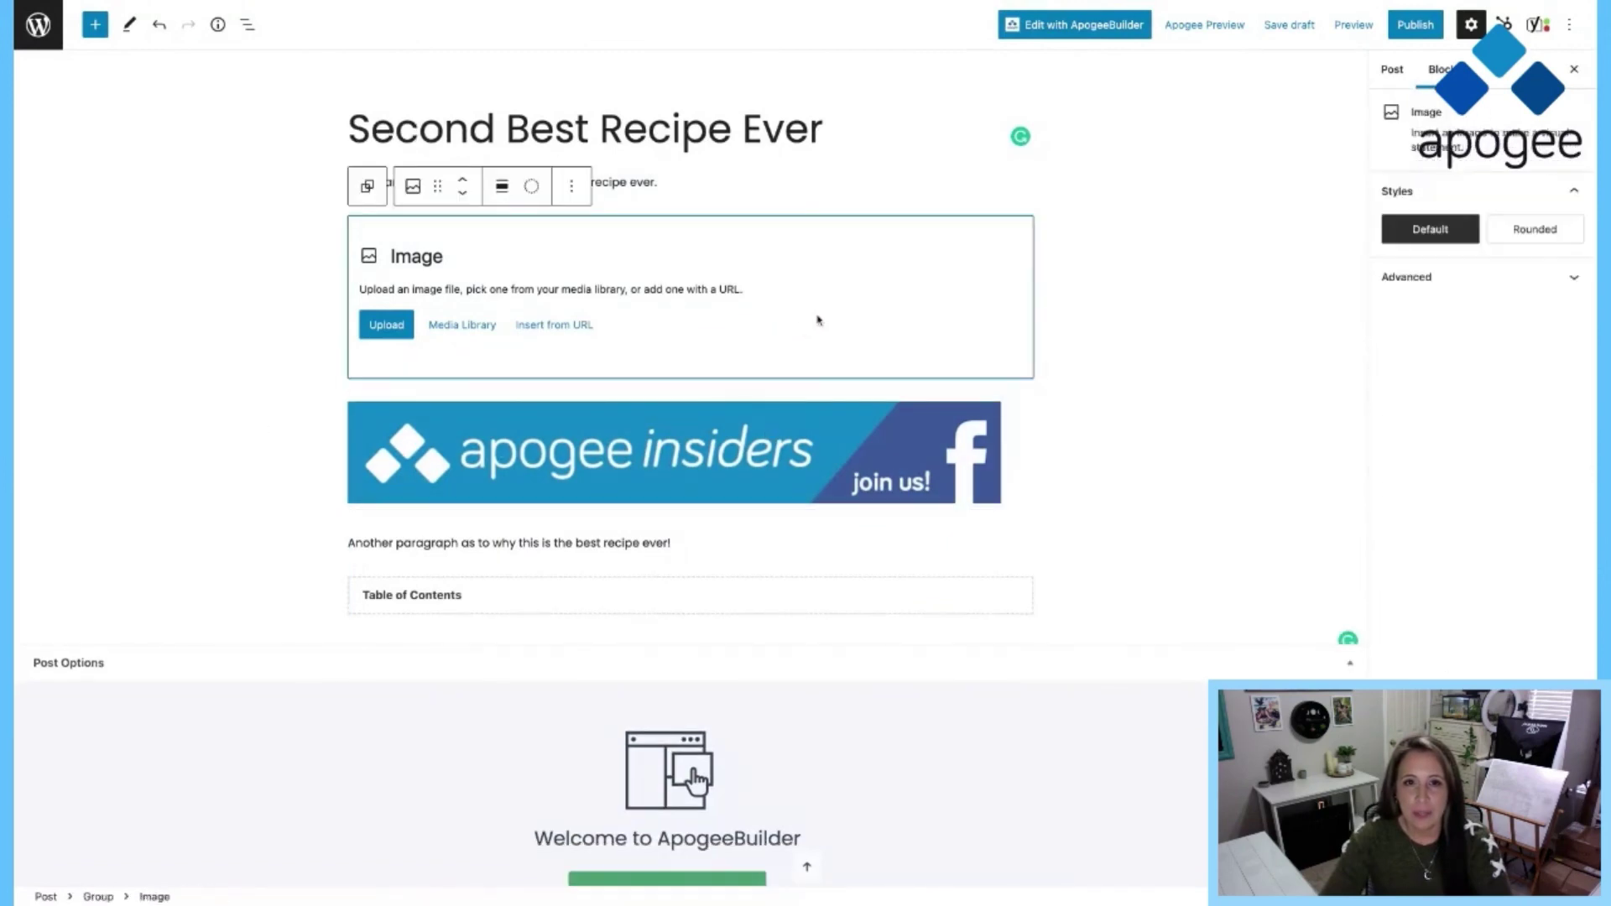
pyautogui.click(463, 180)
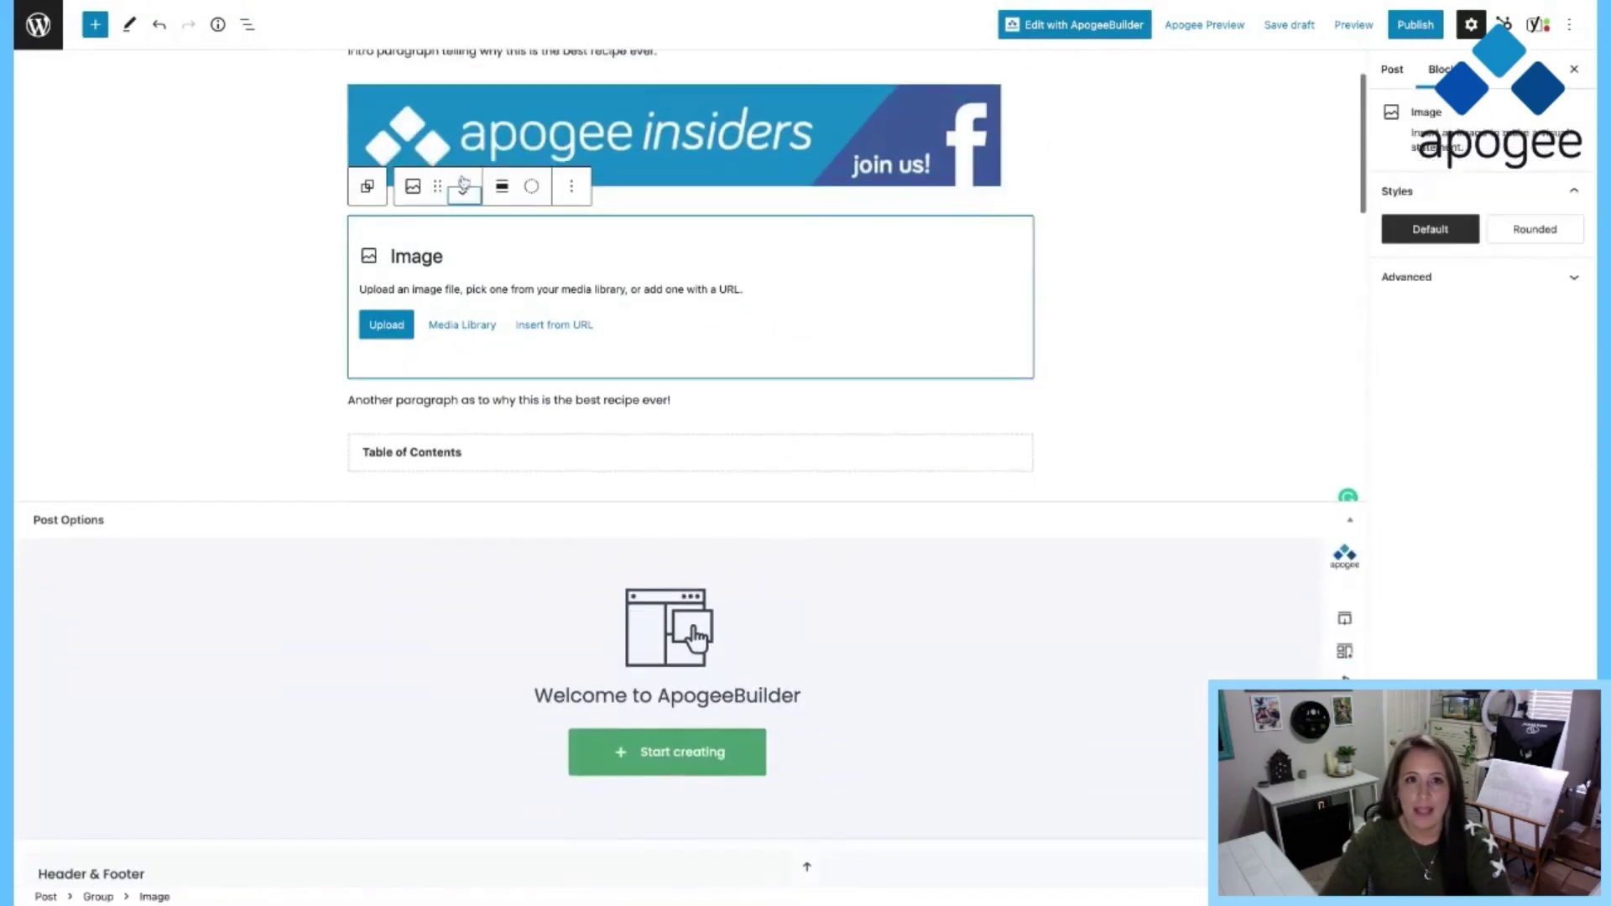
pyautogui.click(463, 181)
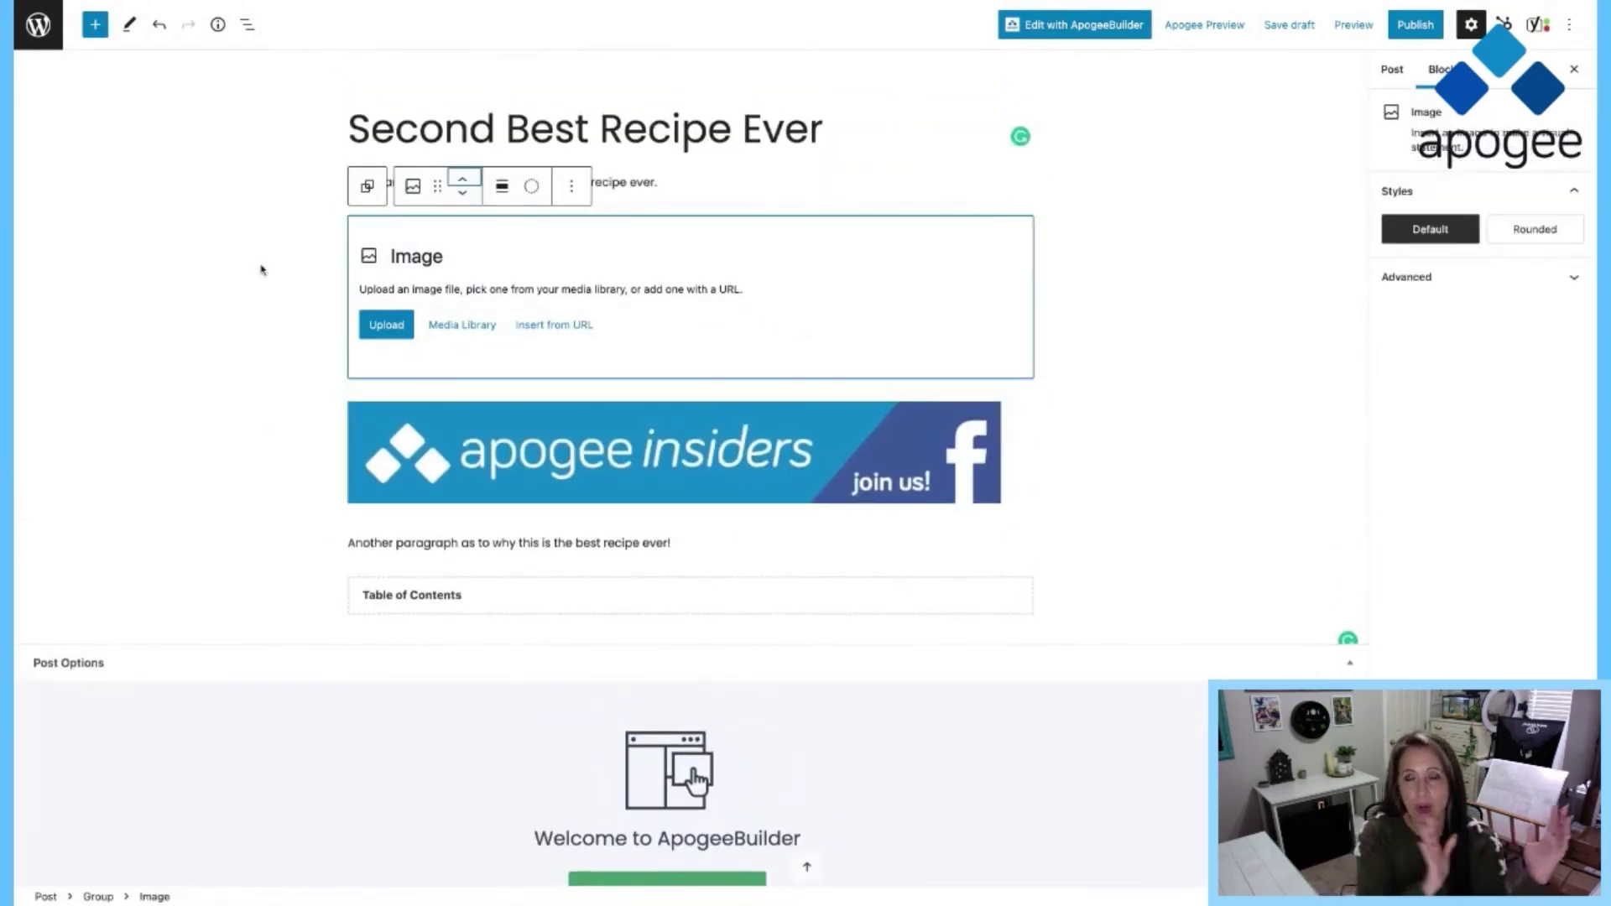